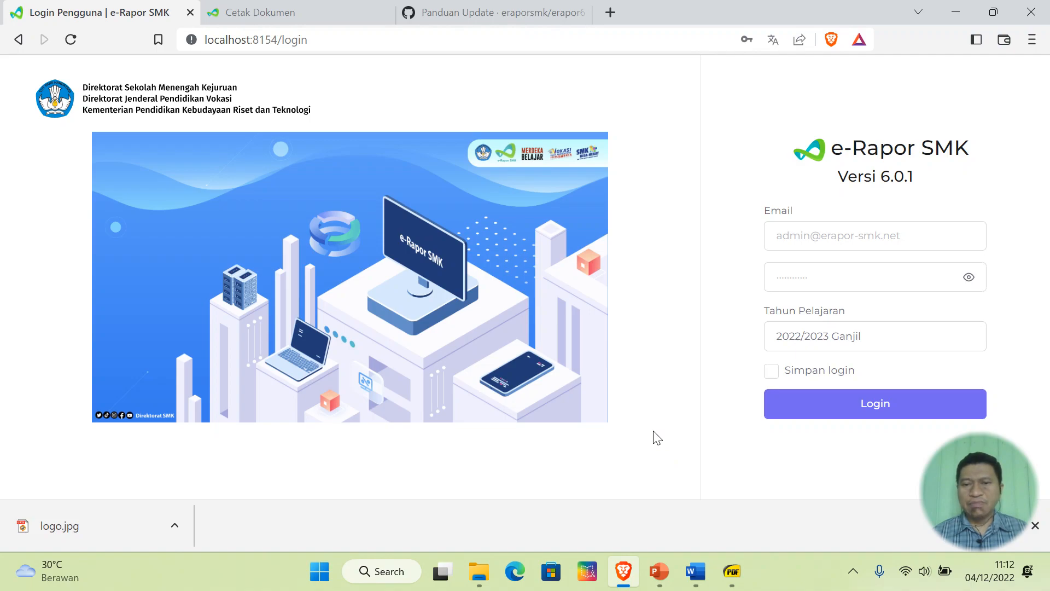
- In the Word outline, change the title's number from 2 to 3 so it reads 'Video Bagian Ke-3'
{"action": "left_click", "coordinate": [696, 571]}
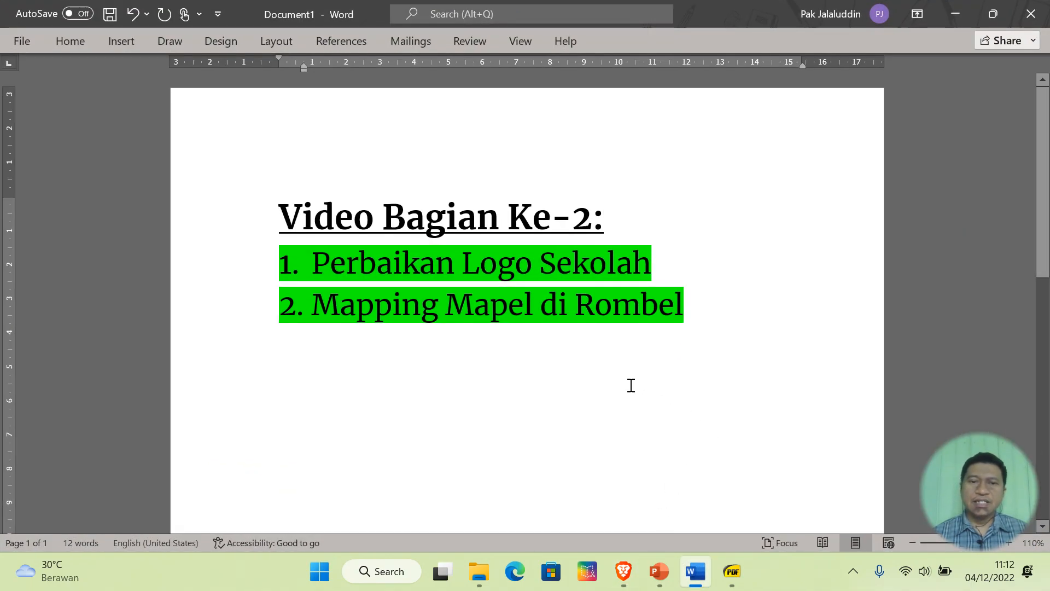
{"action": "left_click", "coordinate": [682, 260]}
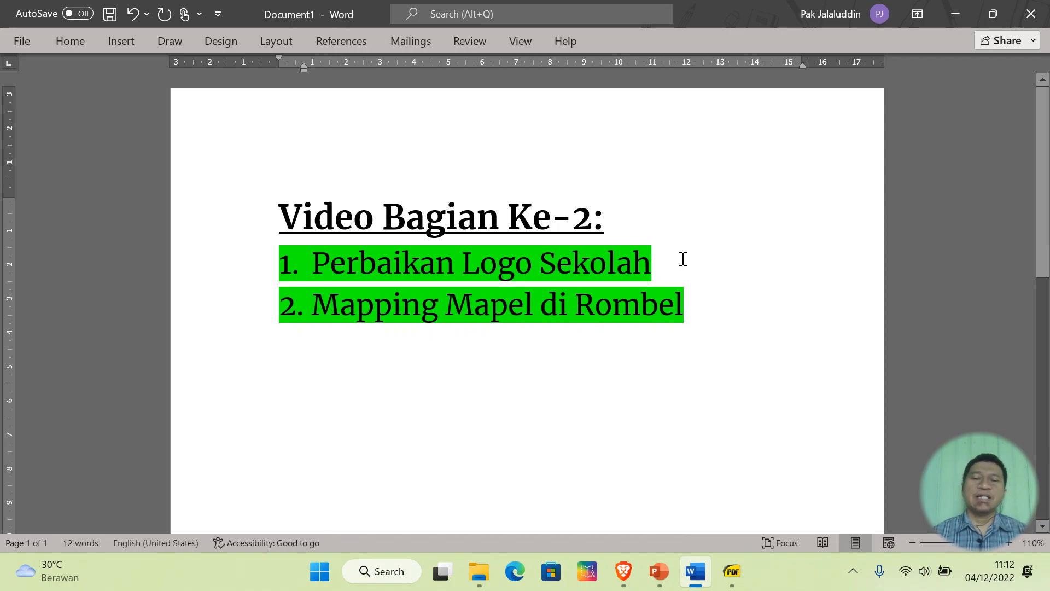
{"action": "left_click", "coordinate": [709, 307]}
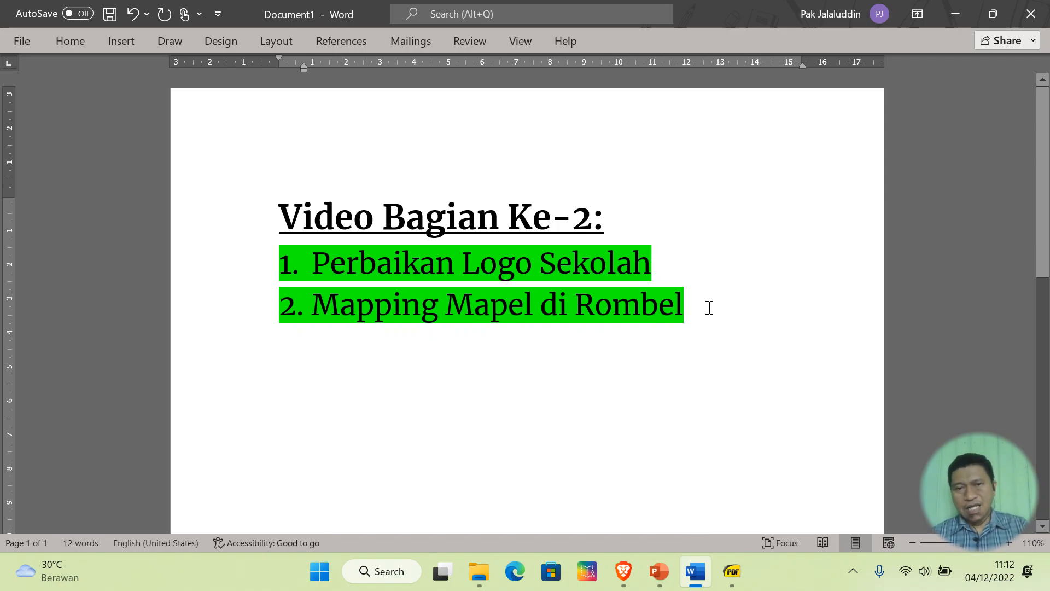
{"action": "left_click", "coordinate": [589, 221]}
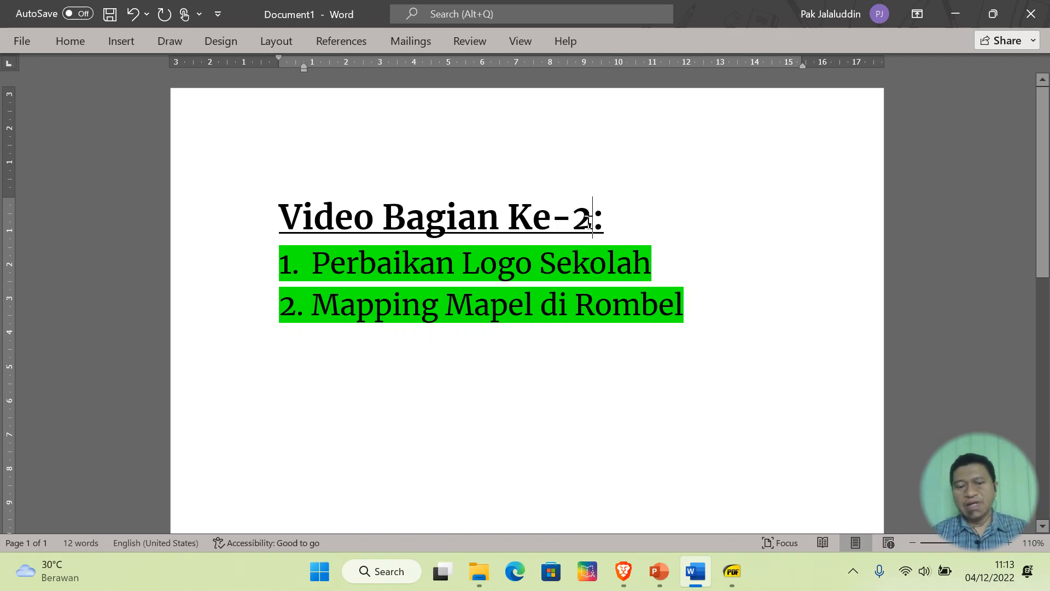
{"action": "key", "text": "BackSpace"}
{"action": "type", "text": "3"}
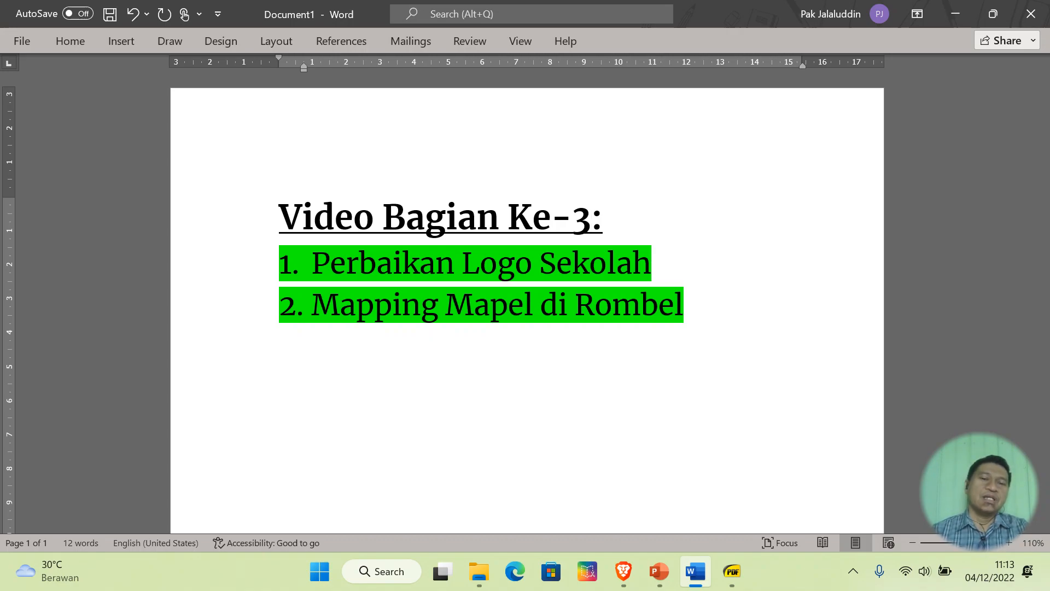
{"action": "left_click", "coordinate": [680, 274]}
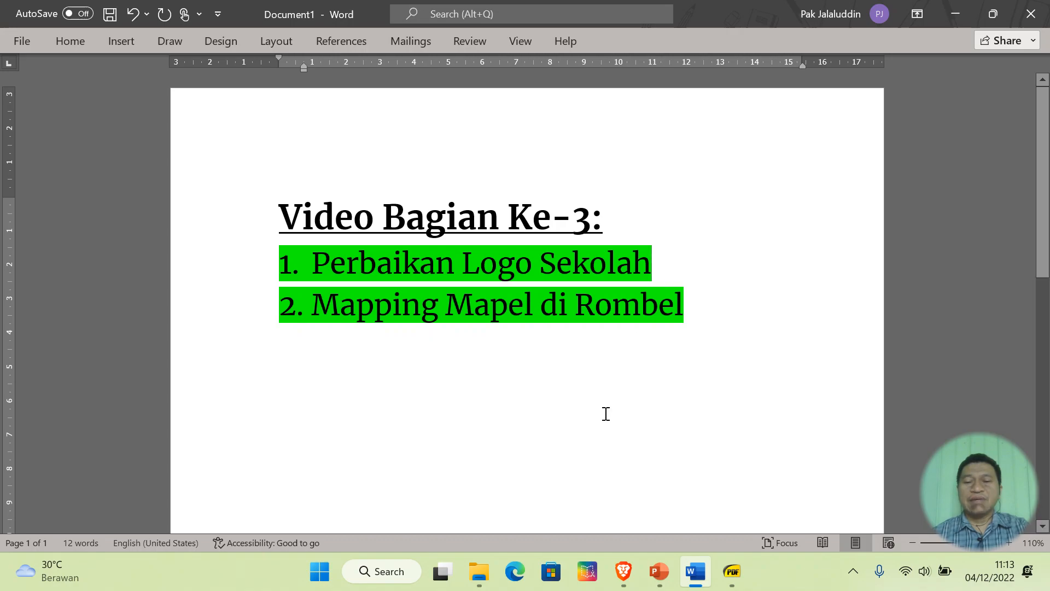
- Sign in to e-Rapor SMK using the saved teacher login
{"action": "left_click", "coordinate": [627, 570]}
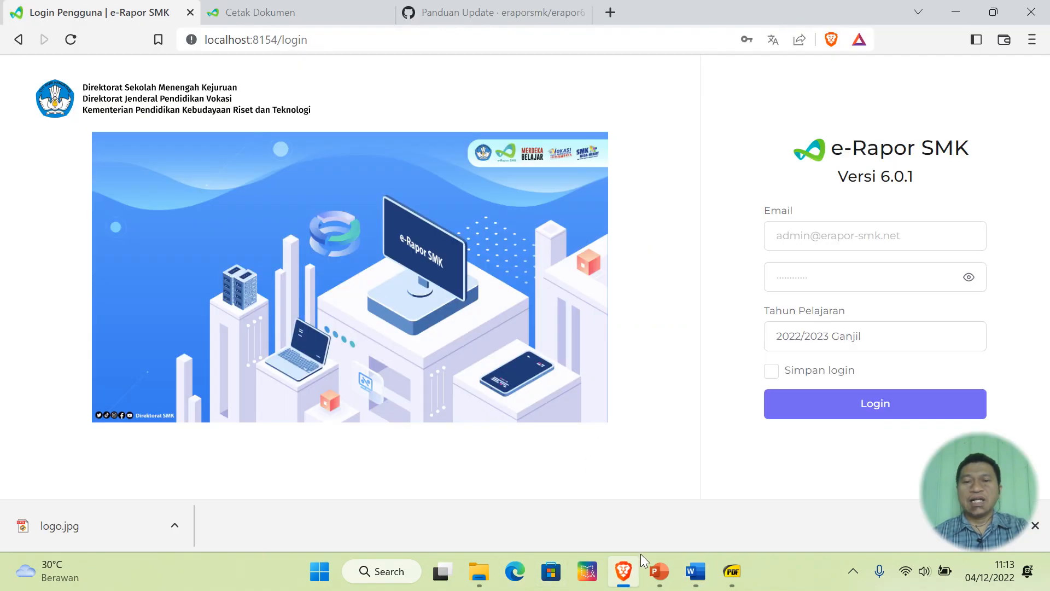
{"action": "left_click", "coordinate": [860, 238]}
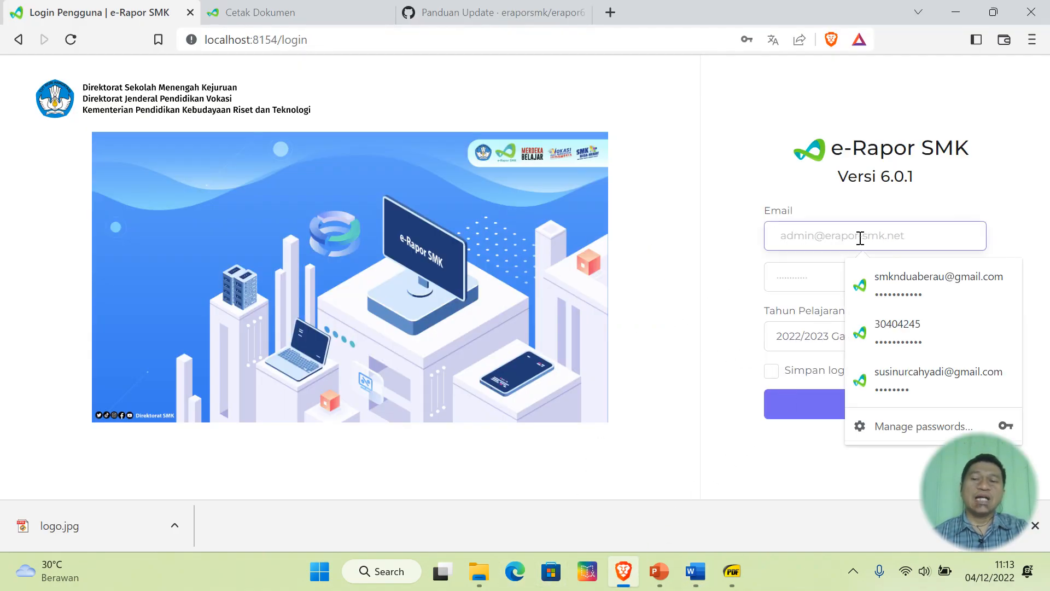
{"action": "left_click", "coordinate": [913, 387]}
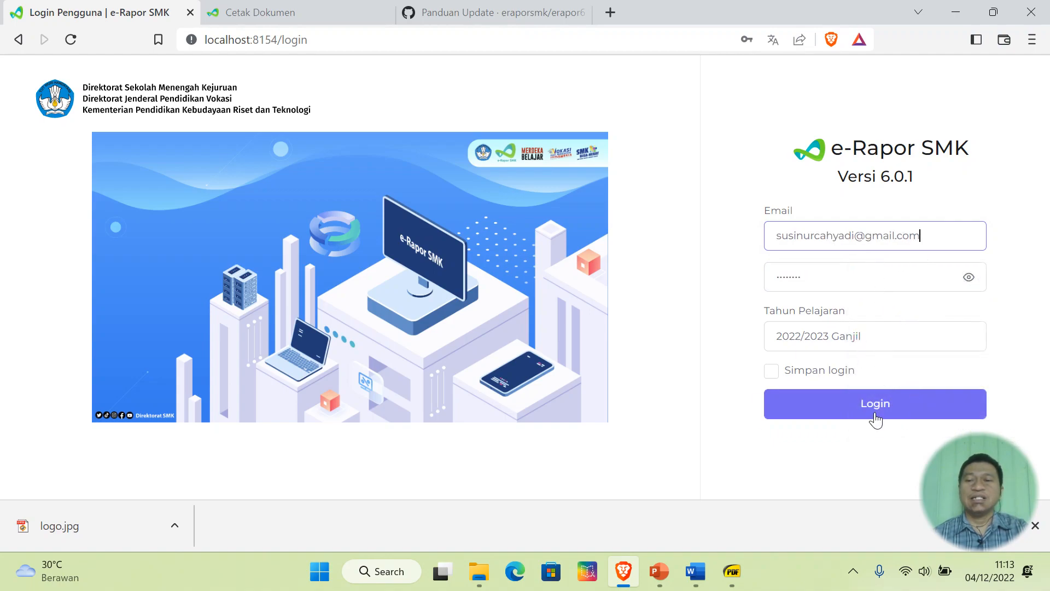
{"action": "left_click", "coordinate": [876, 415]}
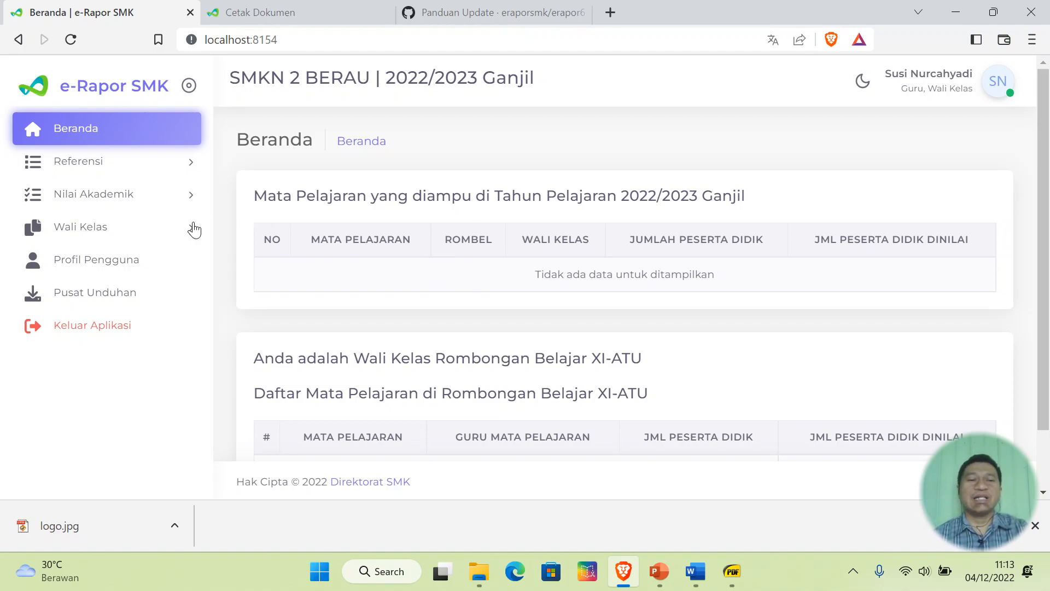
- Open the first student's Halaman Depan report cover from Wali Kelas > Cetak Rapor
{"action": "left_click", "coordinate": [87, 238]}
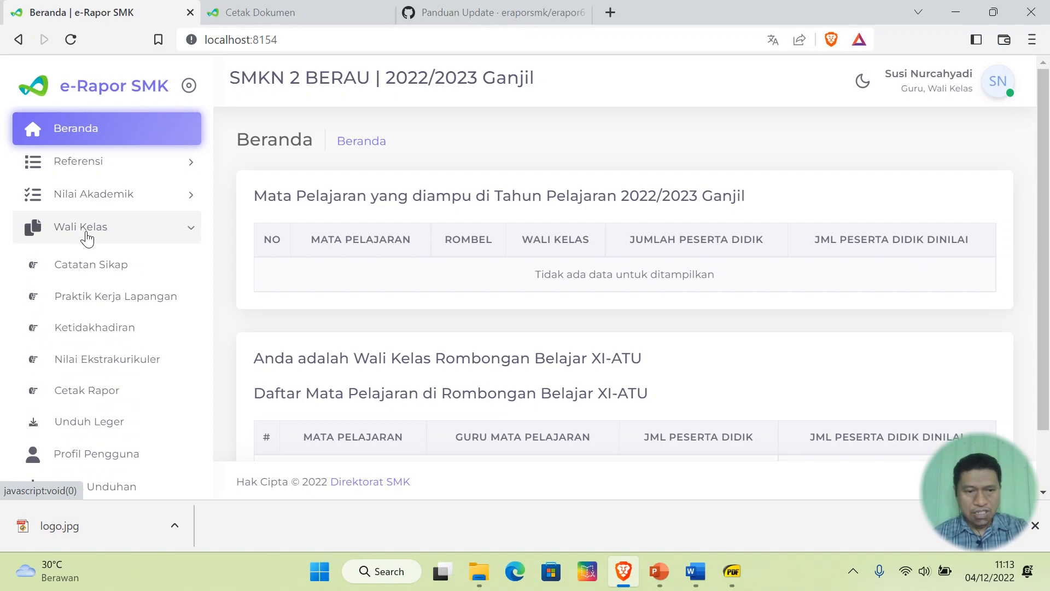
{"action": "left_click", "coordinate": [101, 394]}
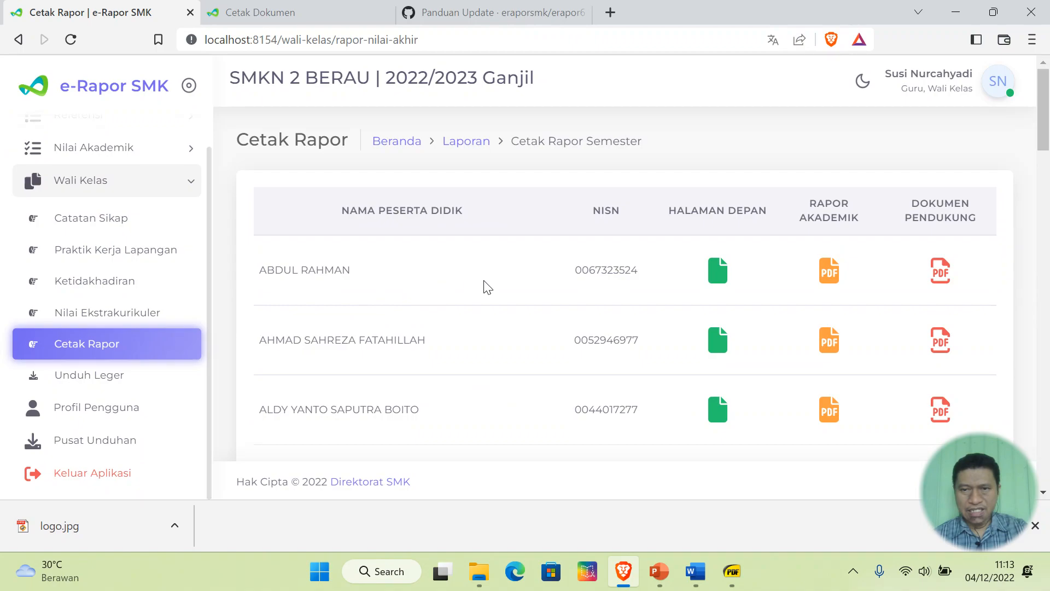
{"action": "left_click", "coordinate": [718, 272]}
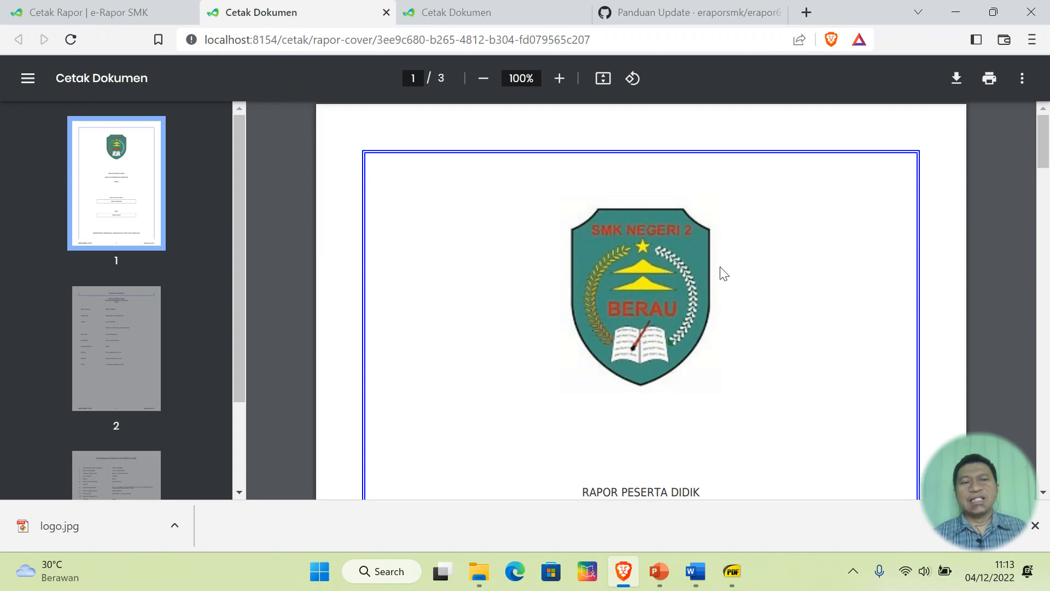
- Scroll through the report cover PDF pages, then close the document tab
{"action": "scroll", "coordinate": [721, 270], "scroll_direction": "down", "scroll_amount": 10}
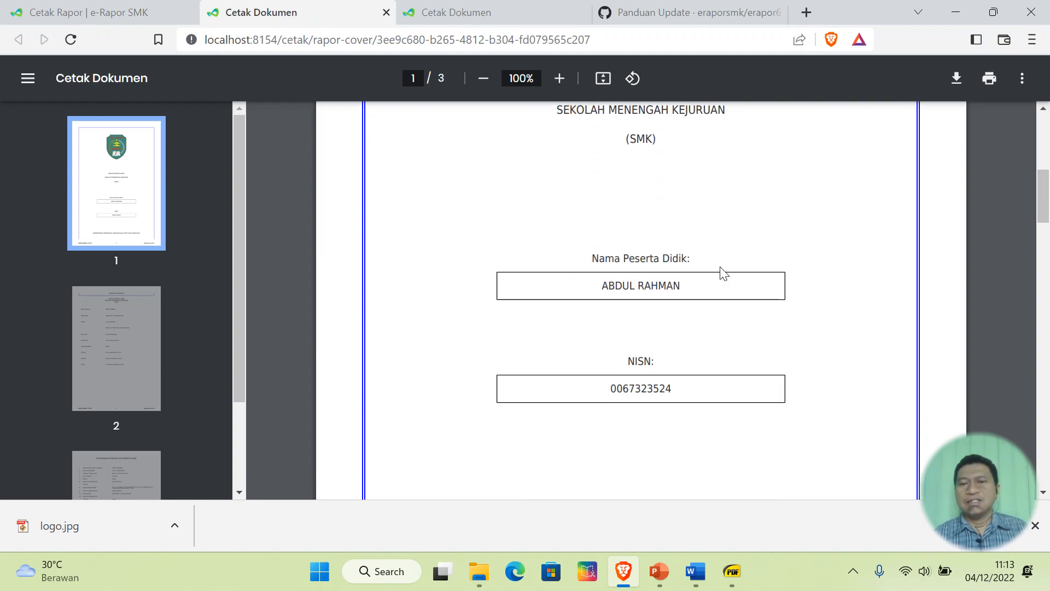
{"action": "scroll", "coordinate": [722, 273], "scroll_direction": "down", "scroll_amount": 3}
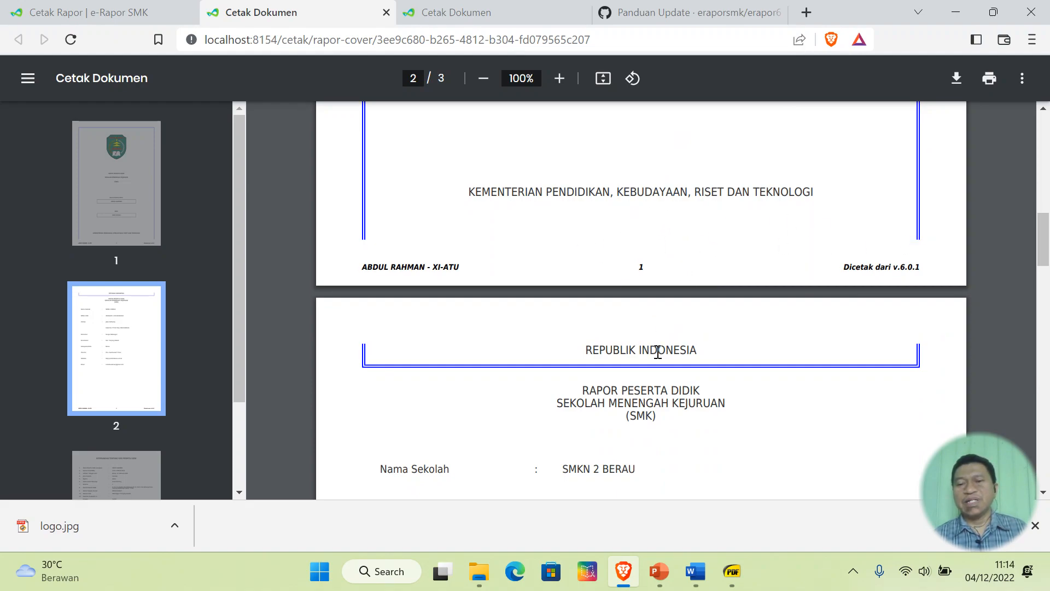
{"action": "scroll", "coordinate": [658, 352], "scroll_direction": "down", "scroll_amount": 2}
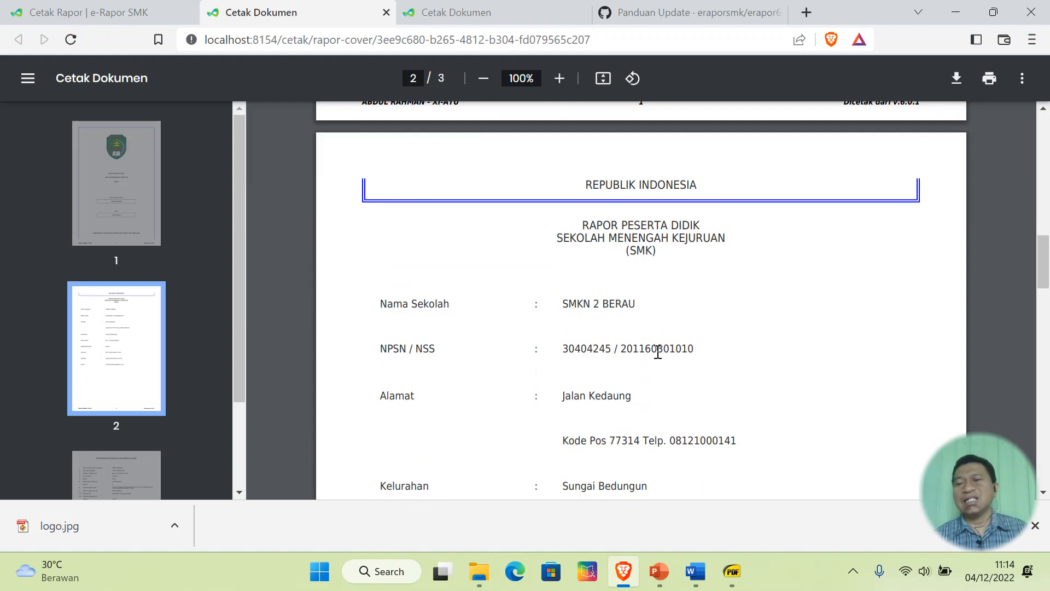
{"action": "scroll", "coordinate": [658, 352], "scroll_direction": "down", "scroll_amount": 8}
{"action": "scroll", "coordinate": [658, 352], "scroll_direction": "down", "scroll_amount": 10}
{"action": "scroll", "coordinate": [658, 352], "scroll_direction": "up", "scroll_amount": 20}
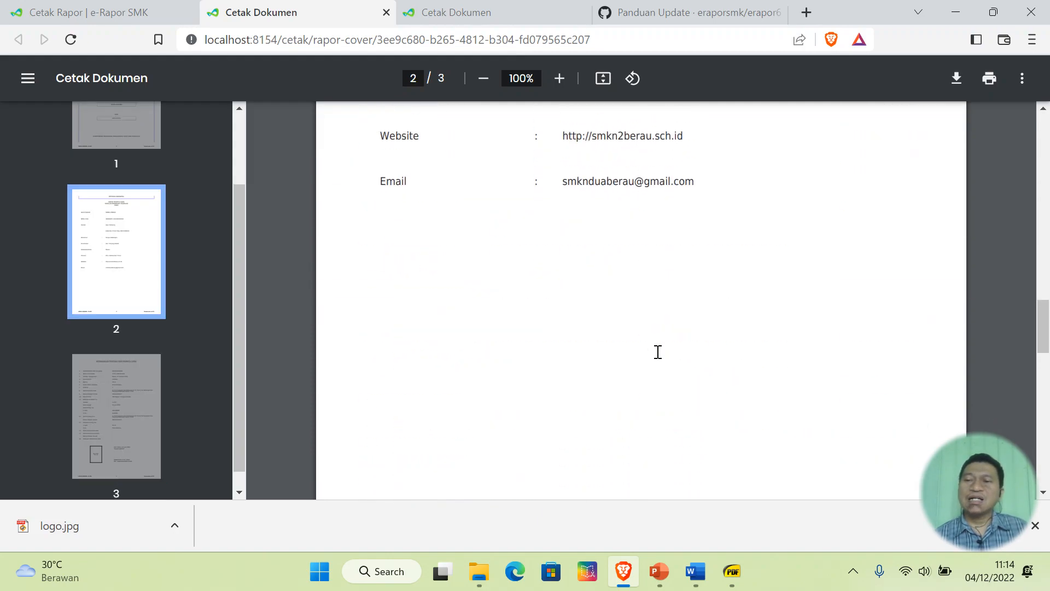
{"action": "scroll", "coordinate": [658, 352], "scroll_direction": "up", "scroll_amount": 12}
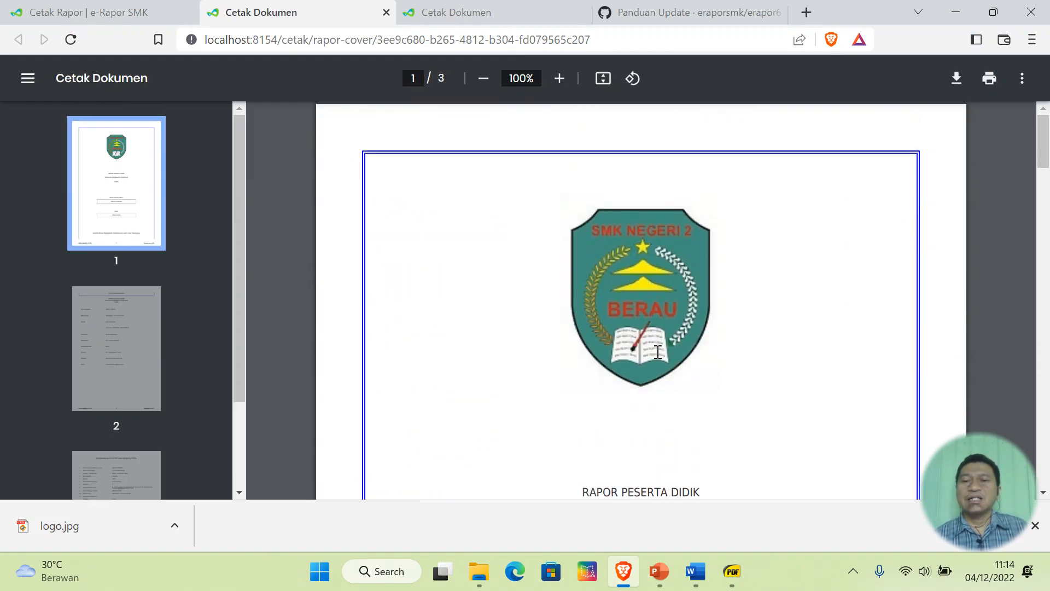
{"action": "scroll", "coordinate": [658, 352], "scroll_direction": "down", "scroll_amount": 3}
{"action": "scroll", "coordinate": [658, 351], "scroll_direction": "up", "scroll_amount": 3}
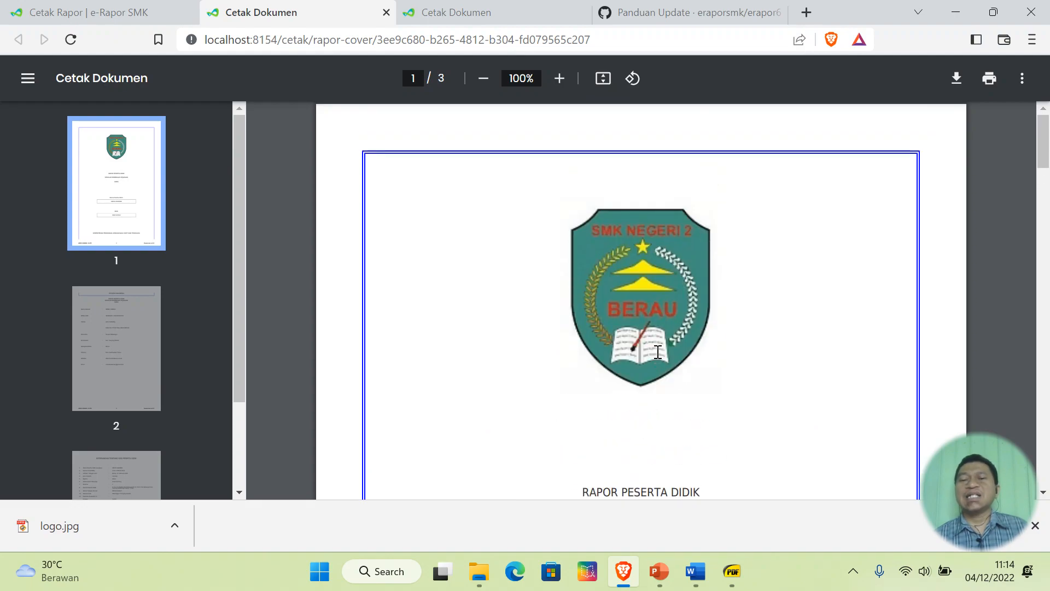
{"action": "scroll", "coordinate": [659, 352], "scroll_direction": "down", "scroll_amount": 1}
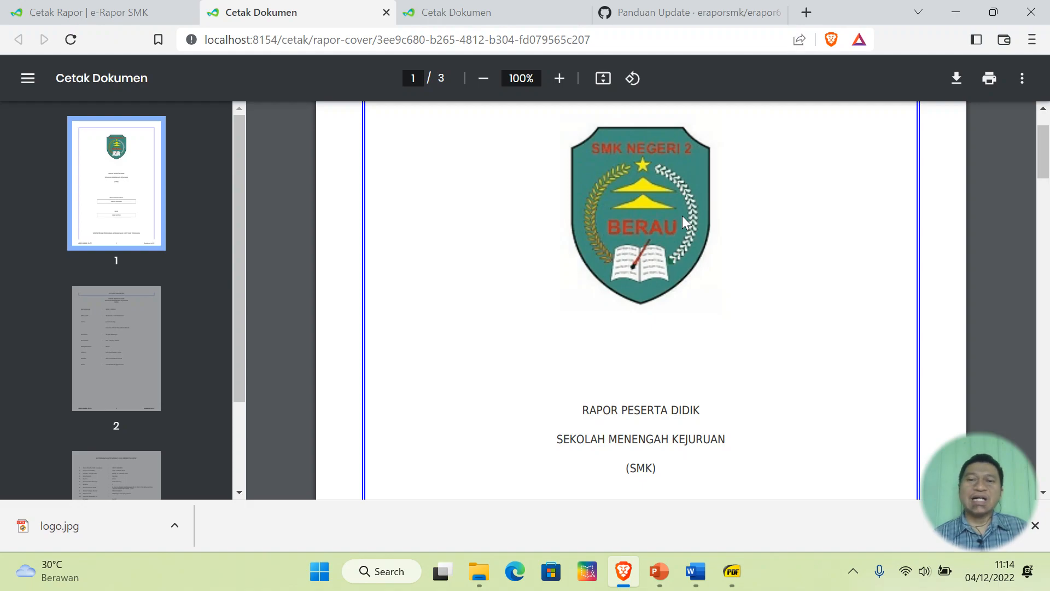
{"action": "scroll", "coordinate": [681, 215], "scroll_direction": "down", "scroll_amount": 8}
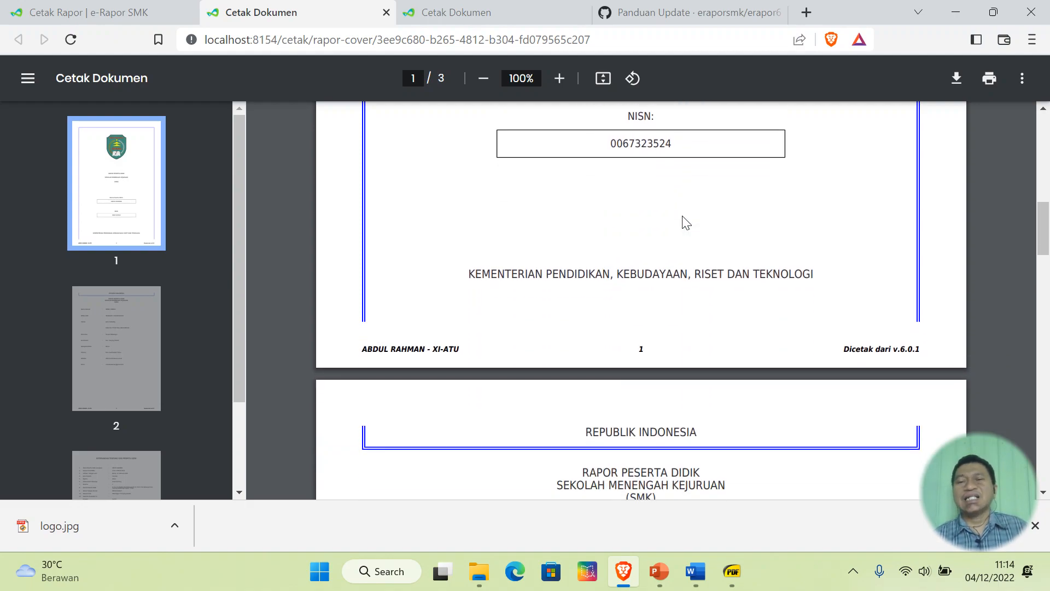
{"action": "scroll", "coordinate": [683, 222], "scroll_direction": "up", "scroll_amount": 8}
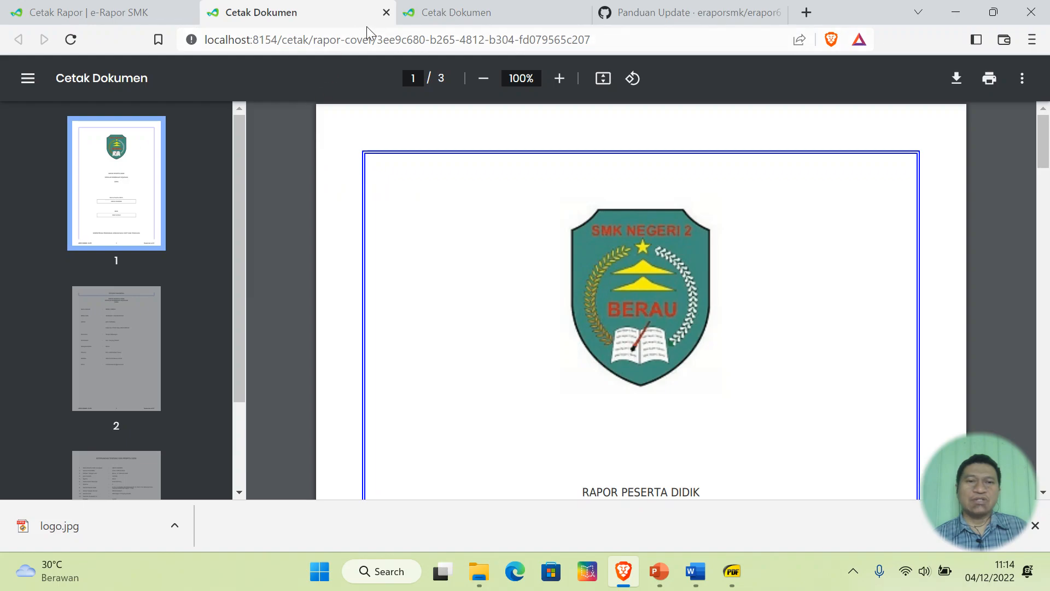
{"action": "left_click", "coordinate": [387, 12]}
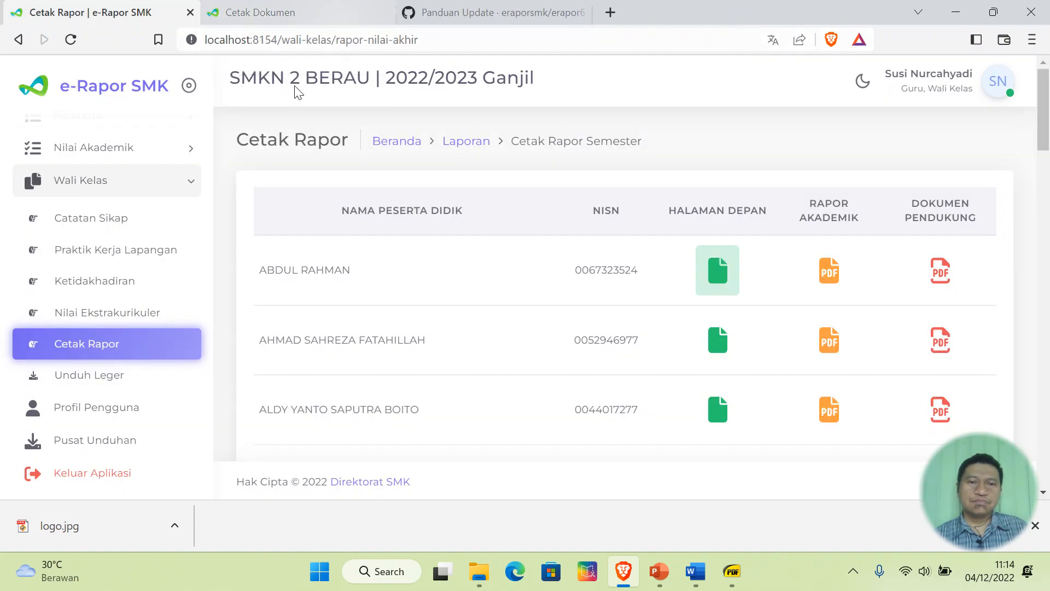
- Open the logo file from Downloads with FastStone Image Viewer
{"action": "left_click", "coordinate": [479, 571]}
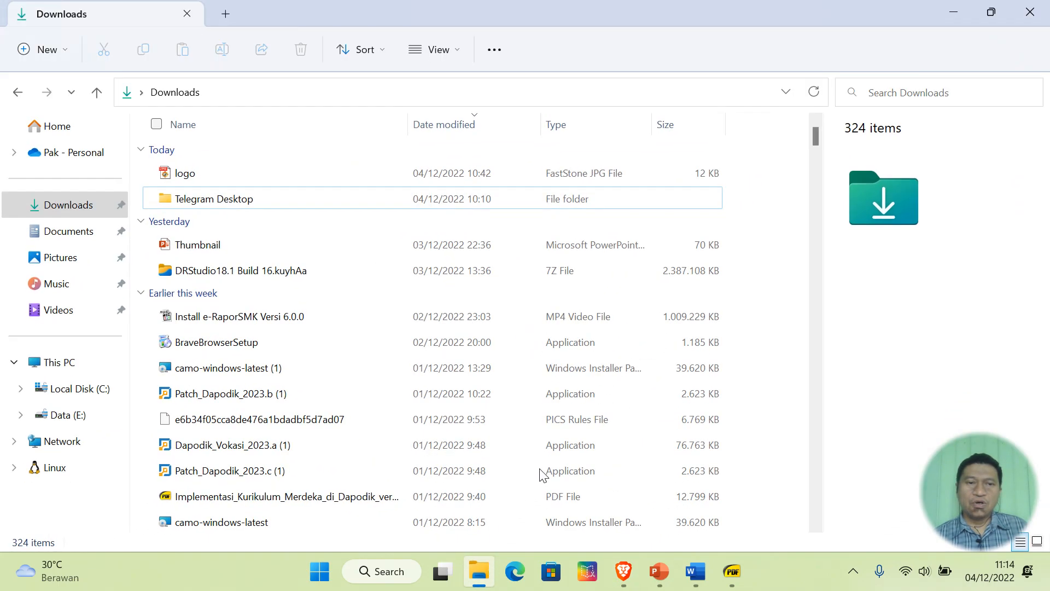
{"action": "left_click", "coordinate": [192, 176]}
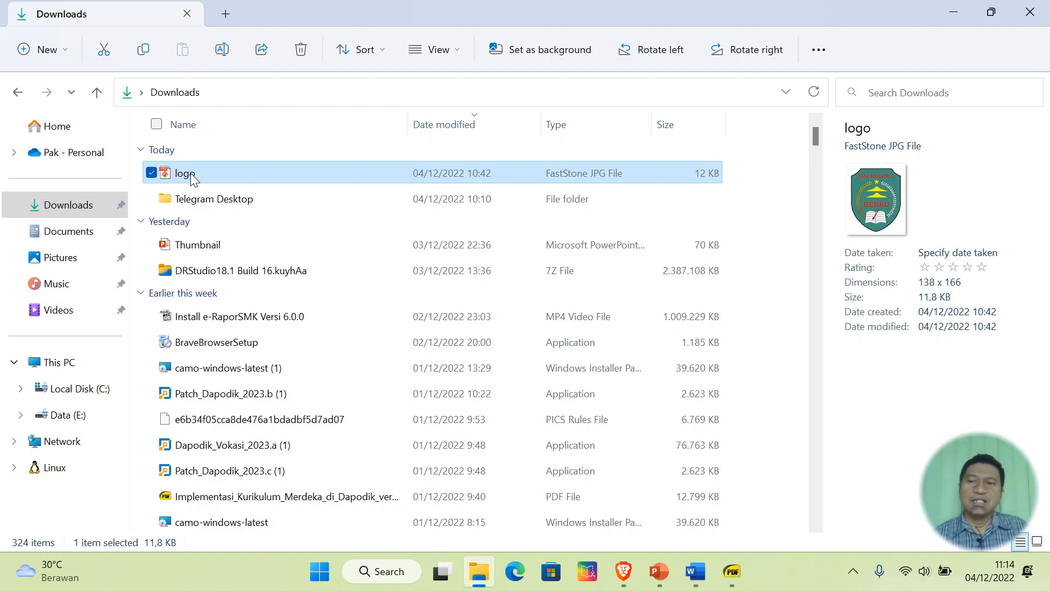
{"action": "right_click", "coordinate": [191, 173]}
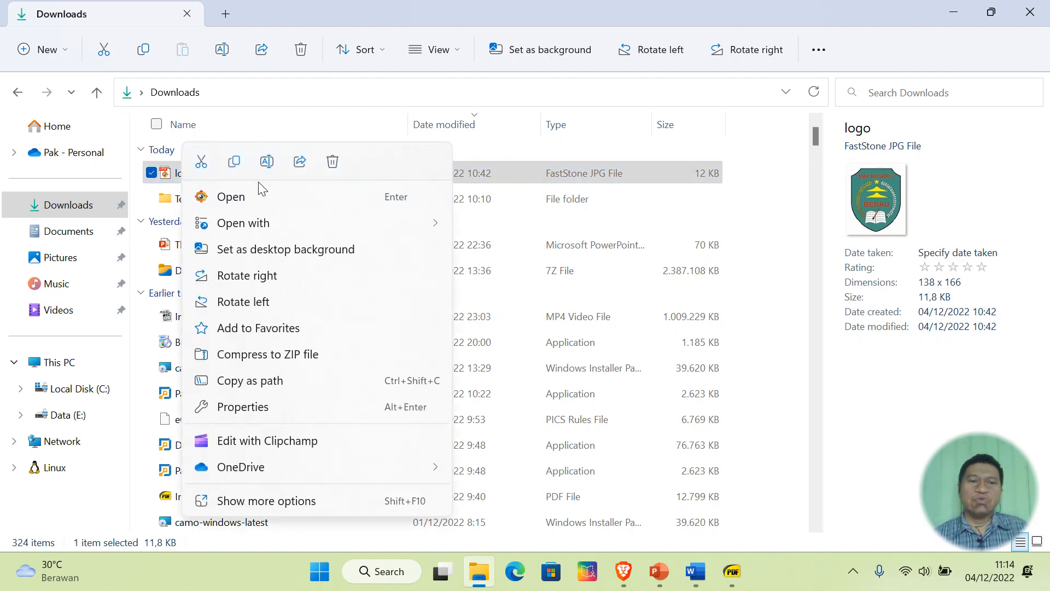
{"action": "mouse_move", "coordinate": [306, 222]}
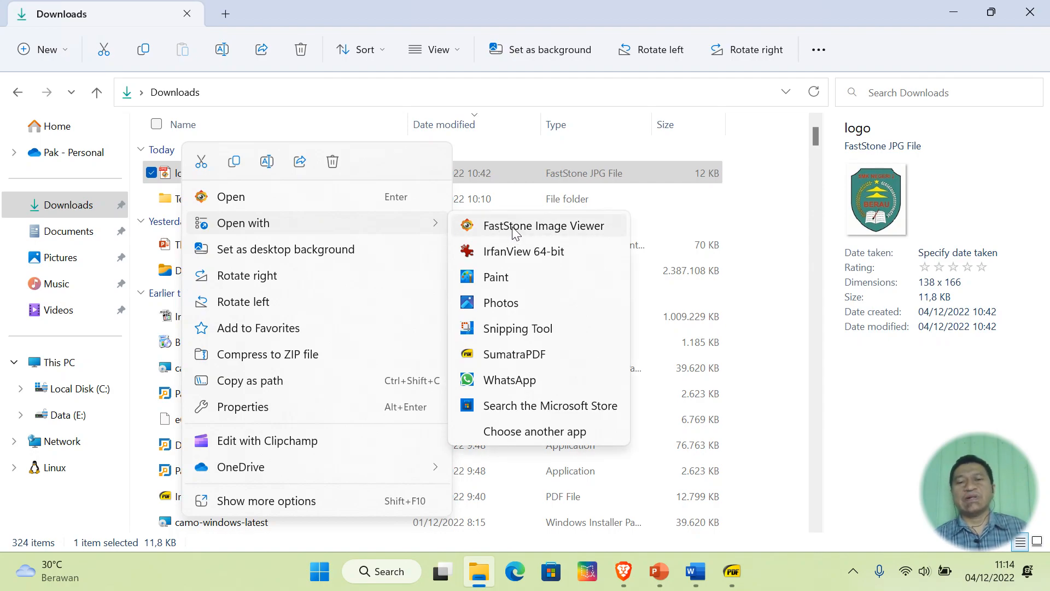
{"action": "left_click", "coordinate": [517, 231]}
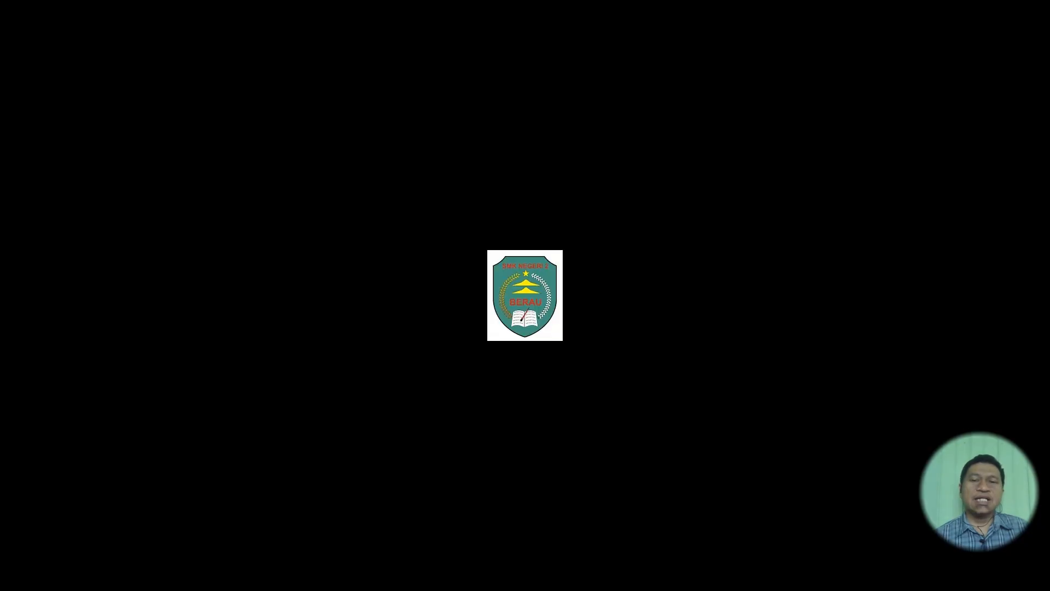
- Resample logo.jpg to 130 x 156 pixels with aspect ratio preserved
{"action": "right_click", "coordinate": [536, 213]}
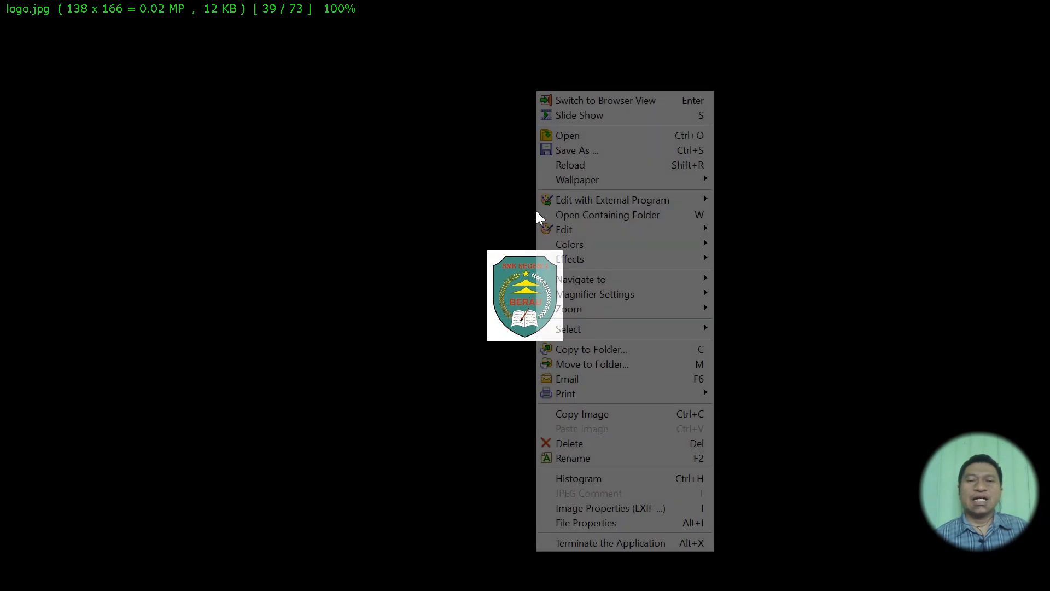
{"action": "mouse_move", "coordinate": [579, 227]}
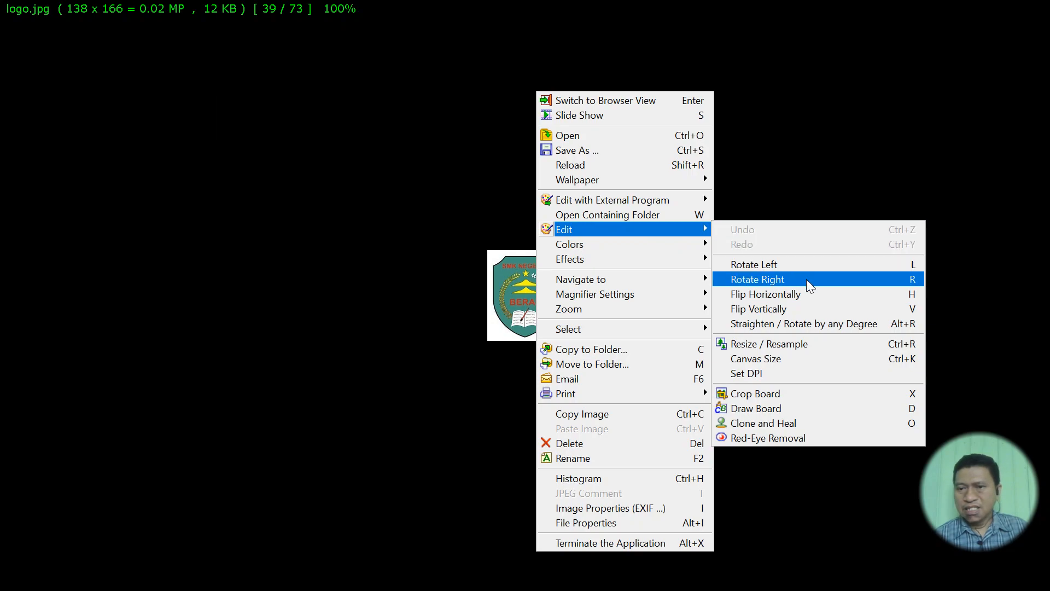
{"action": "left_click", "coordinate": [769, 342]}
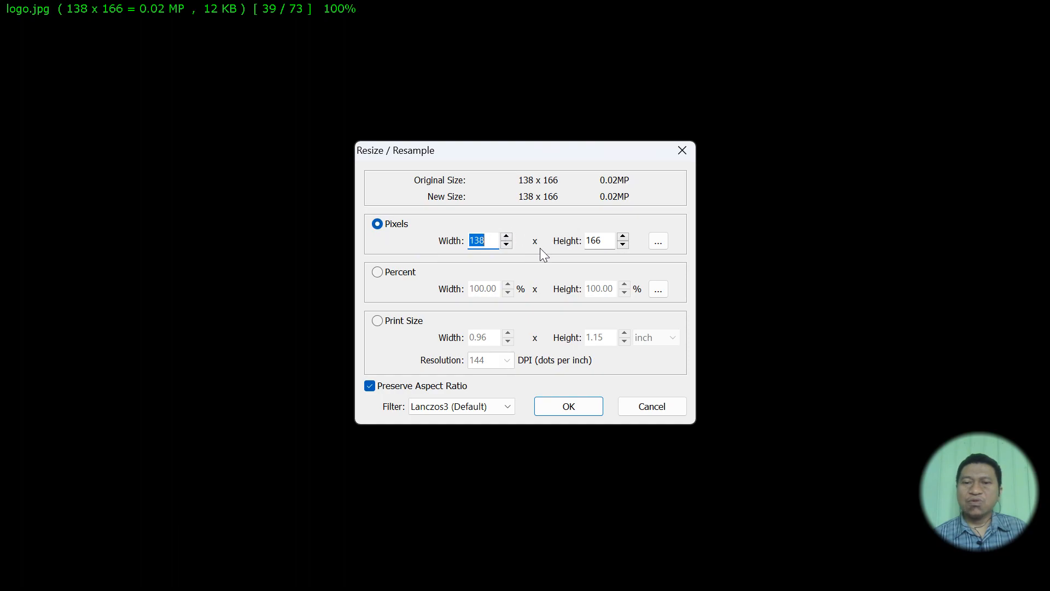
{"action": "left_click", "coordinate": [506, 244]}
{"action": "left_click", "coordinate": [507, 245]}
{"action": "left_click", "coordinate": [507, 244]}
{"action": "left_click", "coordinate": [506, 245]}
{"action": "left_click", "coordinate": [506, 245]}
{"action": "left_click", "coordinate": [506, 245]}
{"action": "left_click", "coordinate": [510, 245]}
{"action": "left_click", "coordinate": [510, 245]}
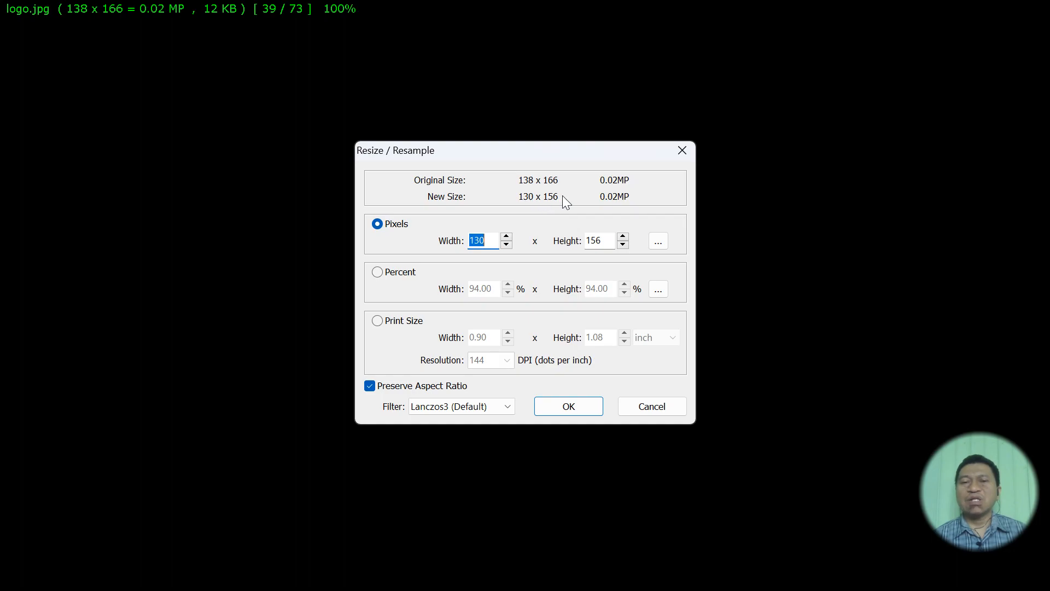
{"action": "left_click", "coordinate": [569, 406]}
- Save the resized image as logo-2 in Downloads
{"action": "right_click", "coordinate": [594, 150]}
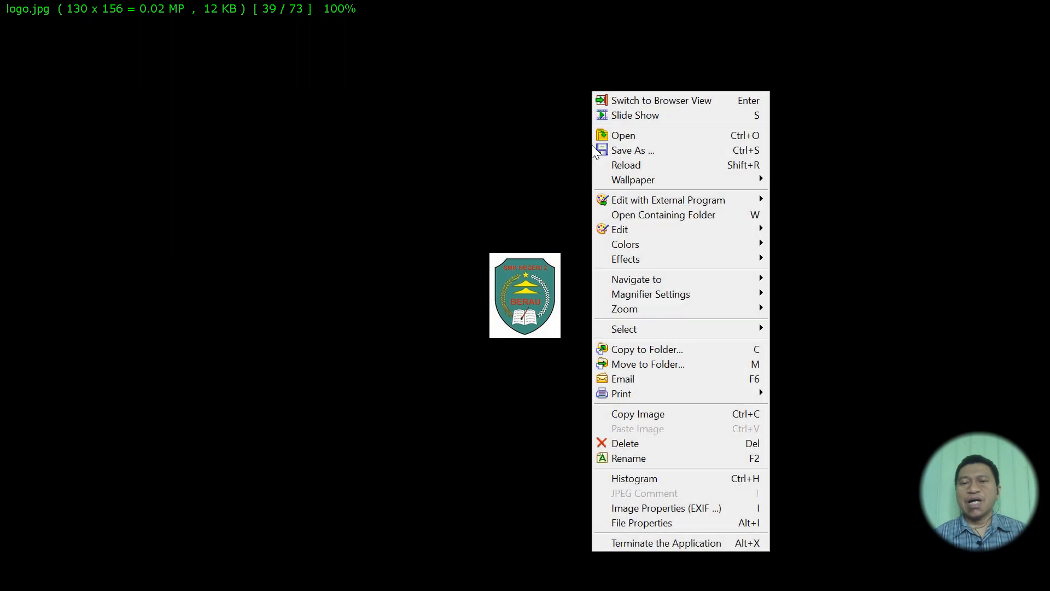
{"action": "left_click", "coordinate": [645, 149]}
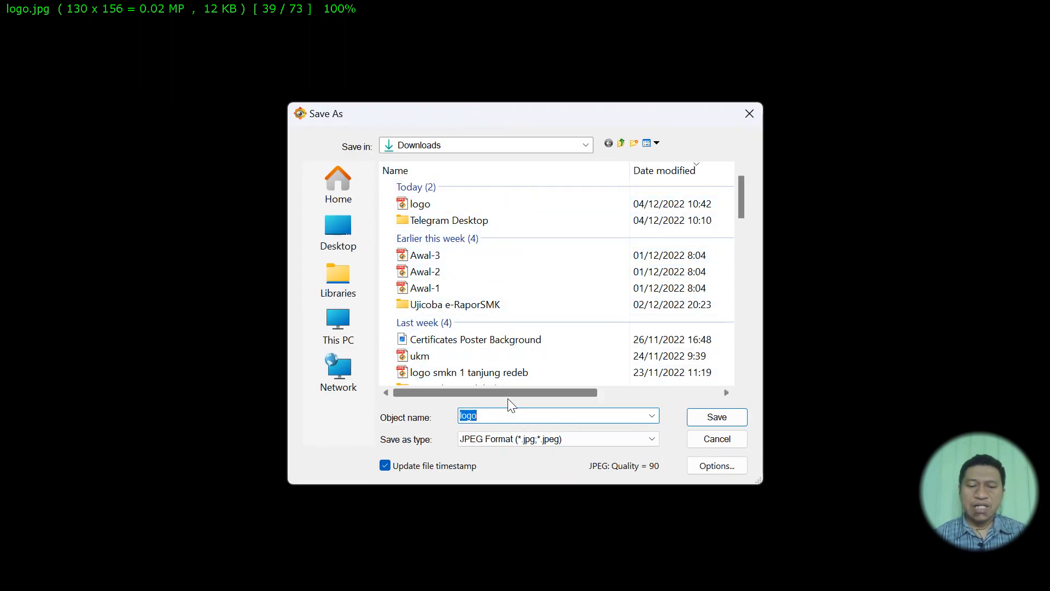
{"action": "left_click", "coordinate": [506, 416]}
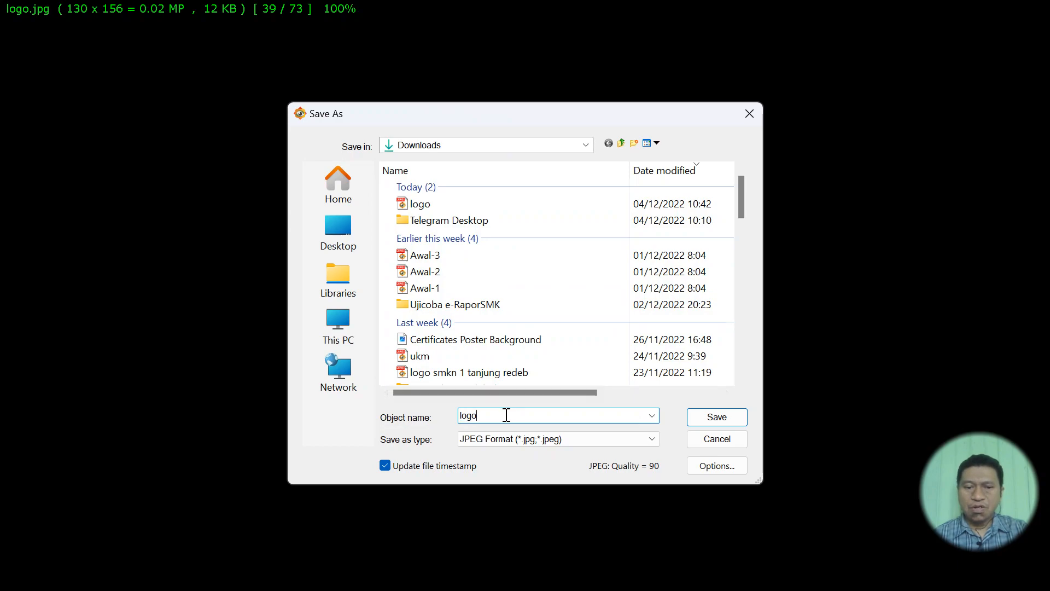
{"action": "type", "text": "-2"}
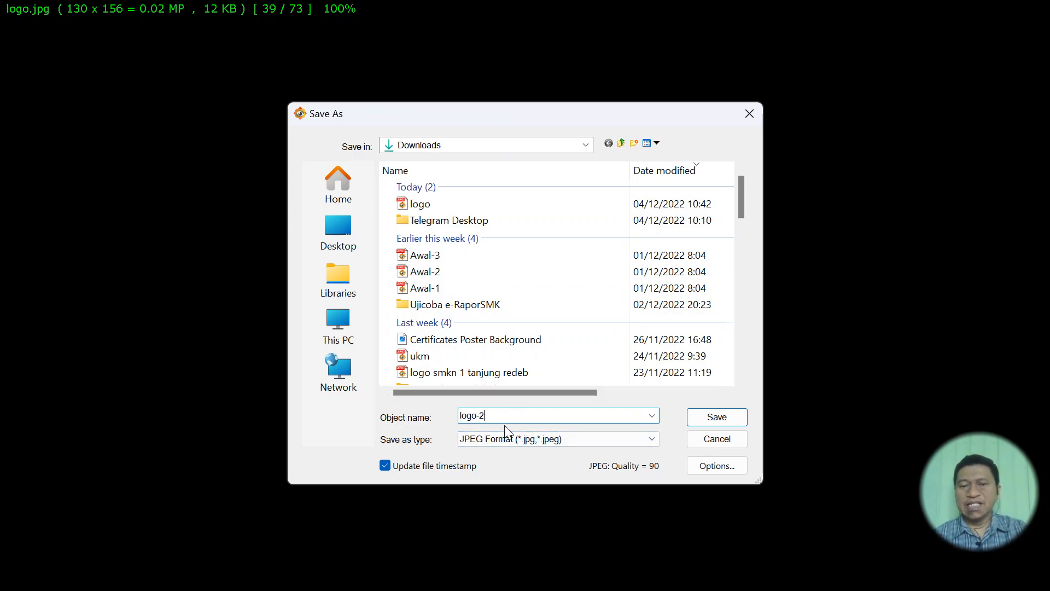
{"action": "left_click", "coordinate": [720, 419]}
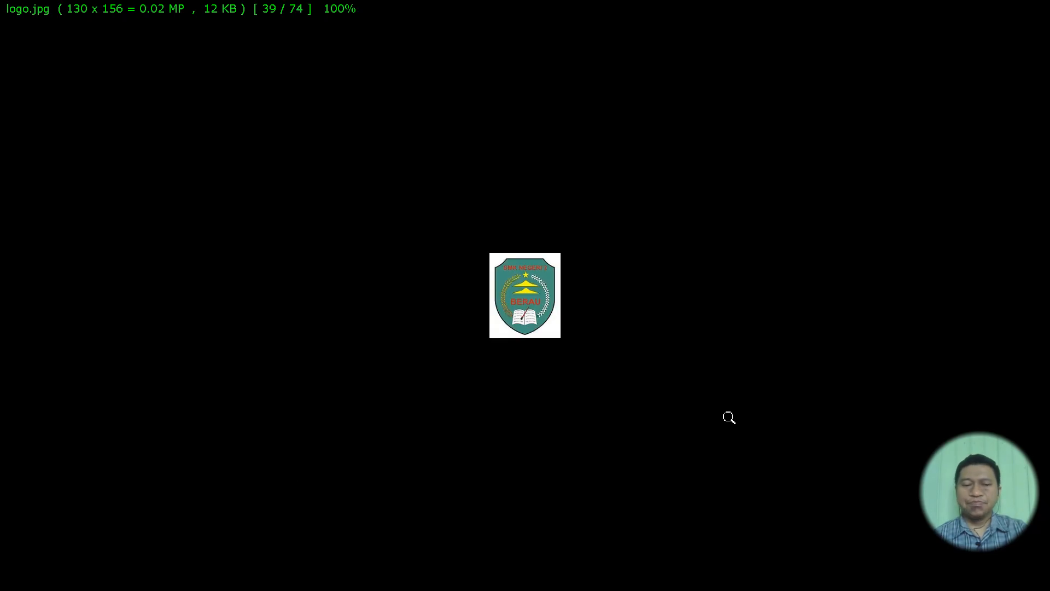
- Exit FastStone Image Viewer and return to the e-Rapor browser window
{"action": "key", "text": "Escape"}
{"action": "left_click", "coordinate": [499, 304]}
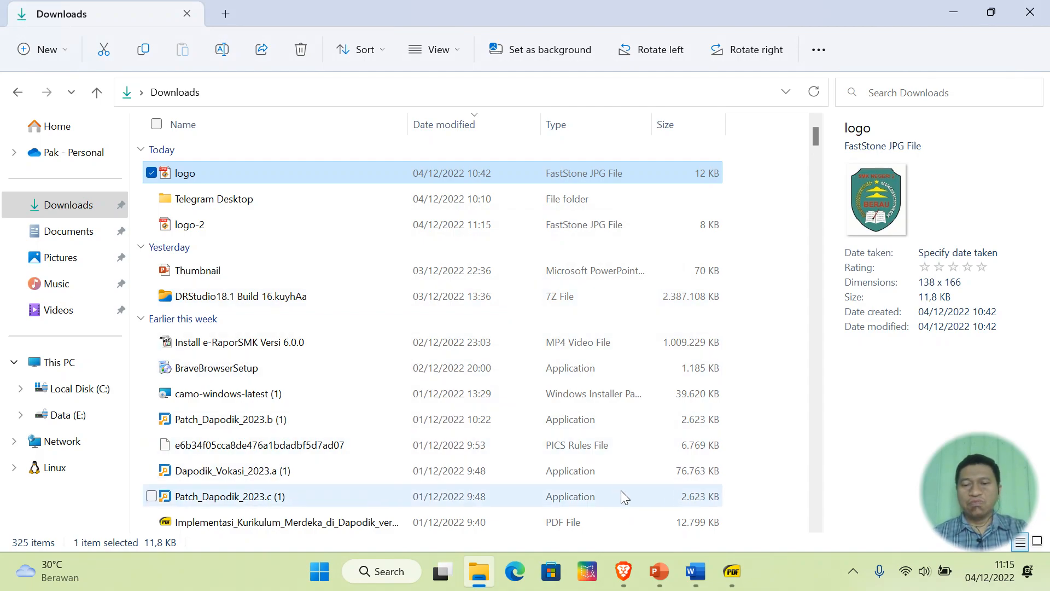
{"action": "left_click", "coordinate": [623, 572]}
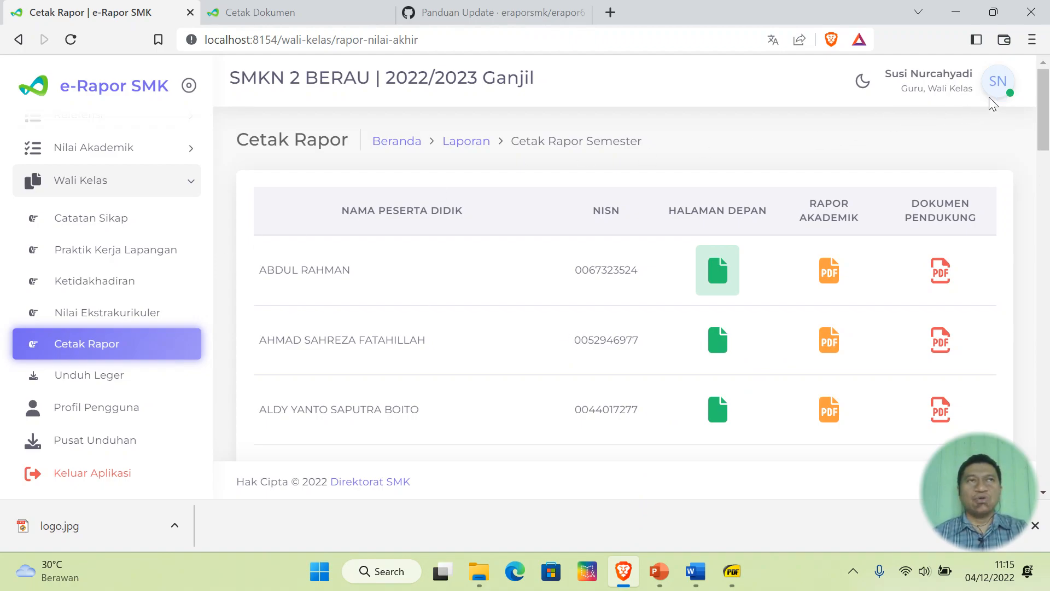
- Log out of the teacher account and sign in with the administrator's saved login
{"action": "left_click", "coordinate": [112, 475]}
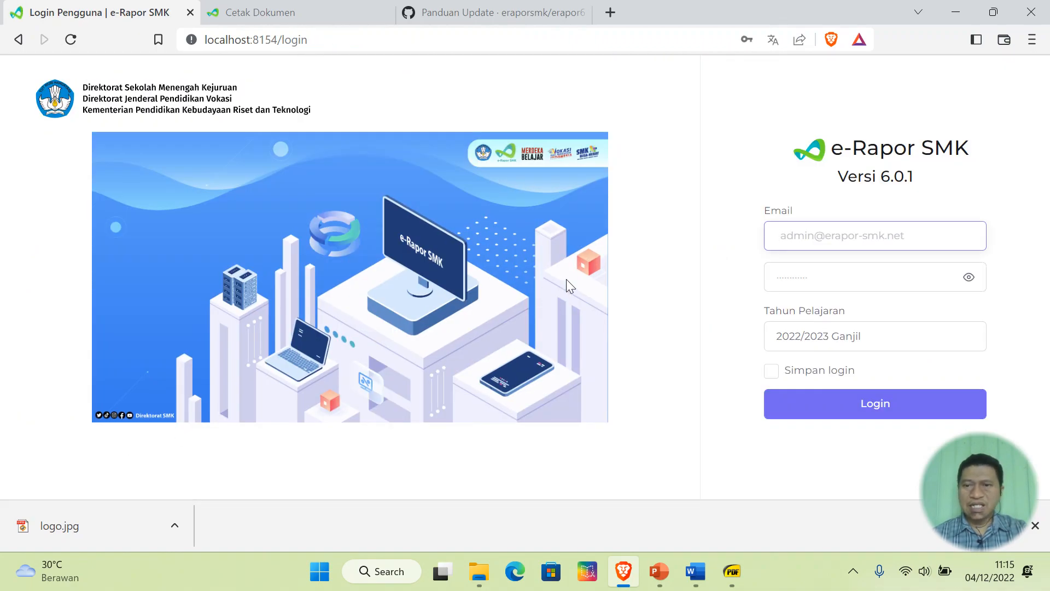
{"action": "left_click", "coordinate": [850, 233]}
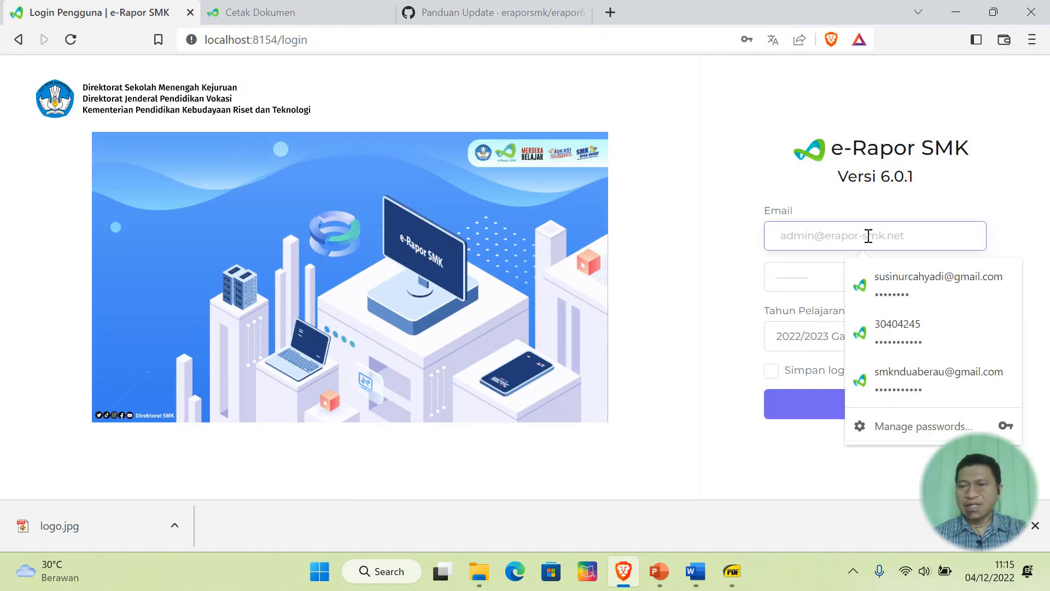
{"action": "left_click", "coordinate": [914, 373]}
{"action": "left_click", "coordinate": [867, 404]}
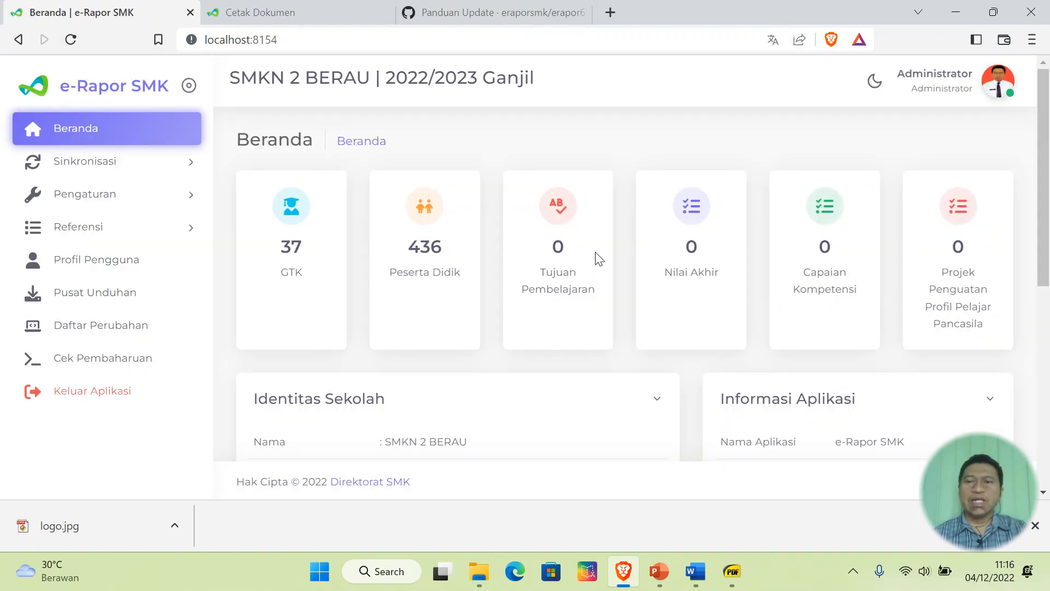
- In Pengaturan > Umum, set logo-2.jpg as the school logo and save
{"action": "left_click", "coordinate": [95, 194]}
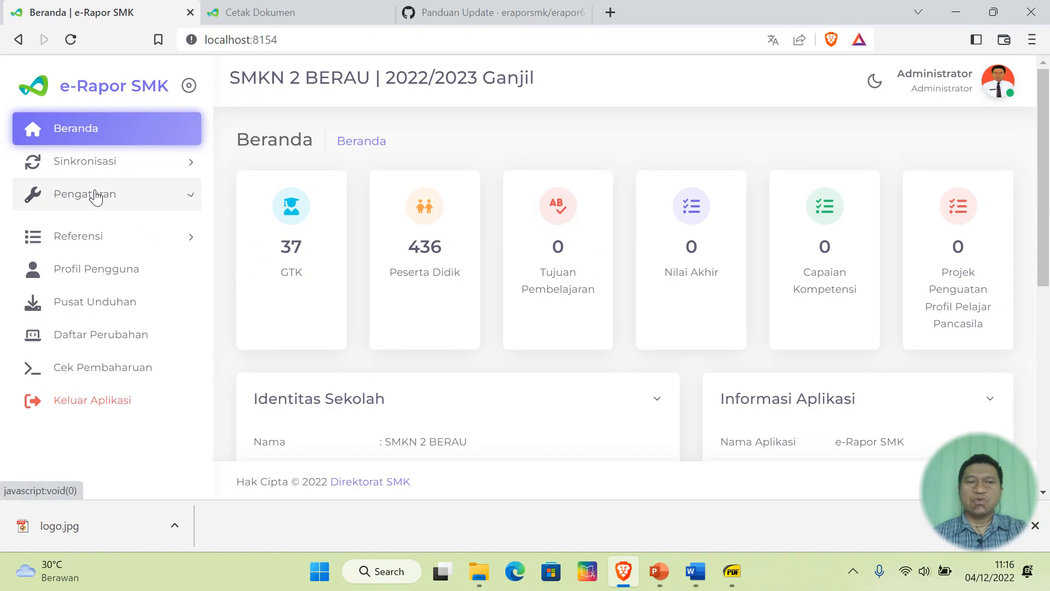
{"action": "left_click", "coordinate": [77, 234]}
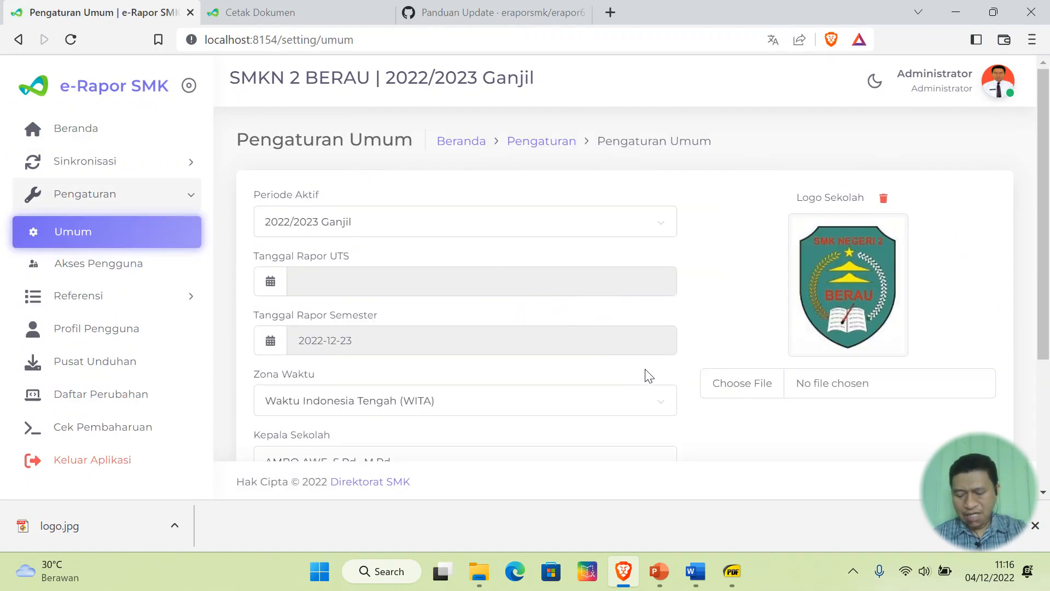
{"action": "left_click", "coordinate": [736, 385]}
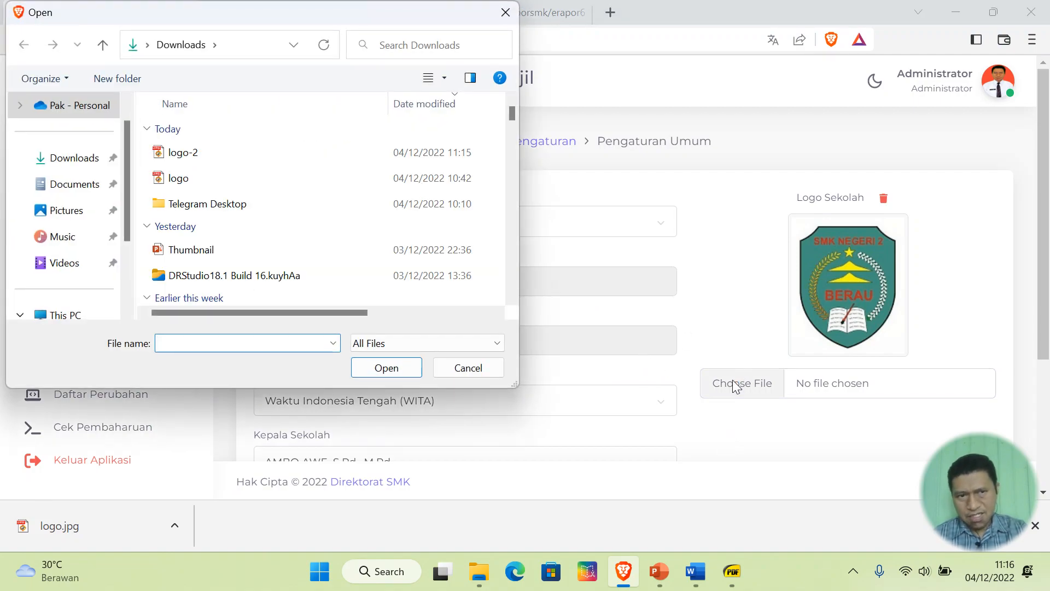
{"action": "double_click", "coordinate": [186, 153]}
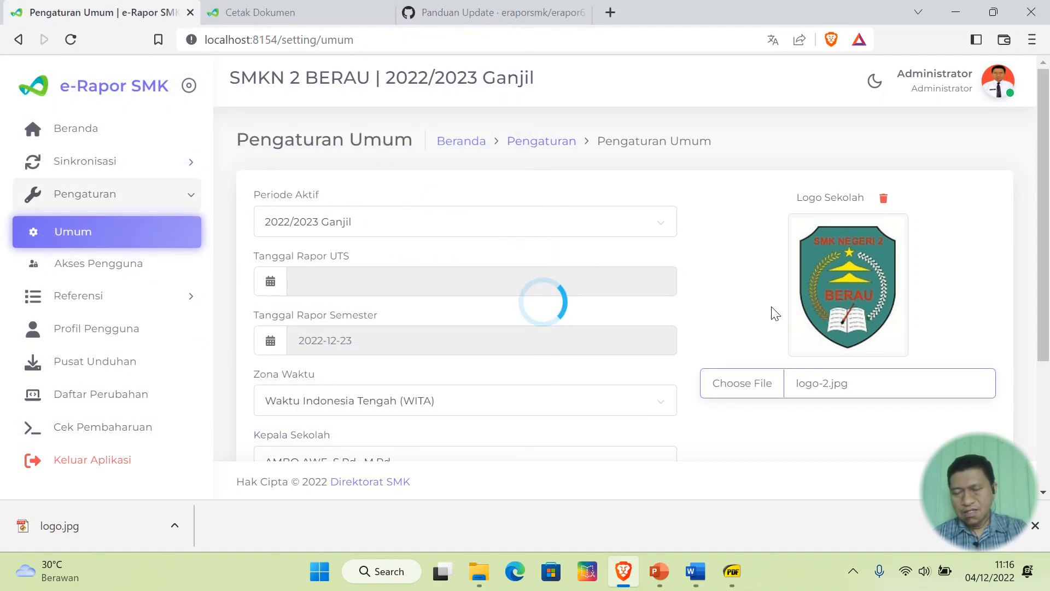
{"action": "scroll", "coordinate": [733, 293], "scroll_direction": "down", "scroll_amount": 3}
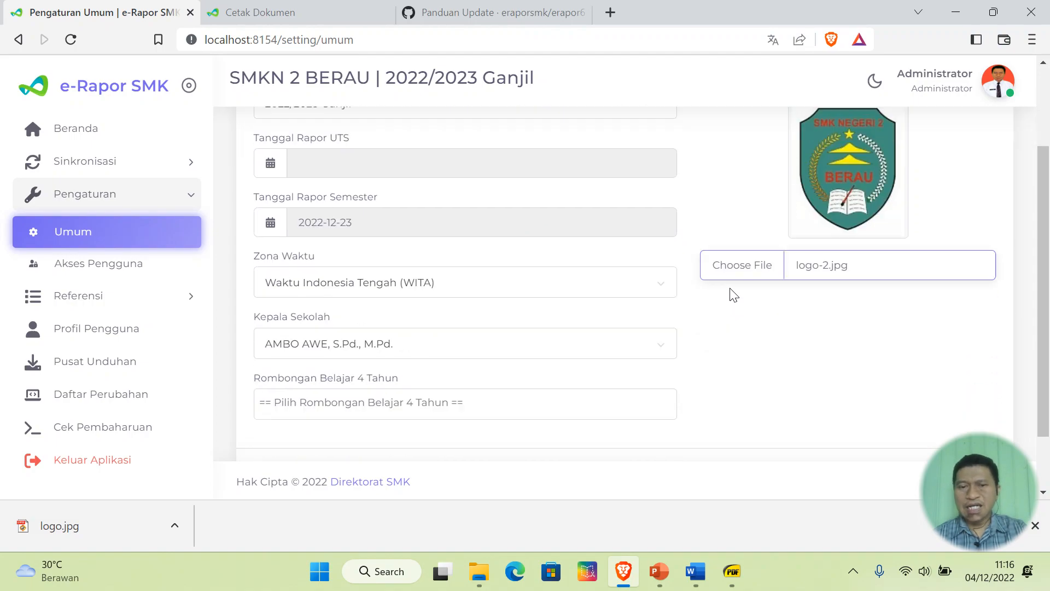
{"action": "left_click", "coordinate": [319, 411]}
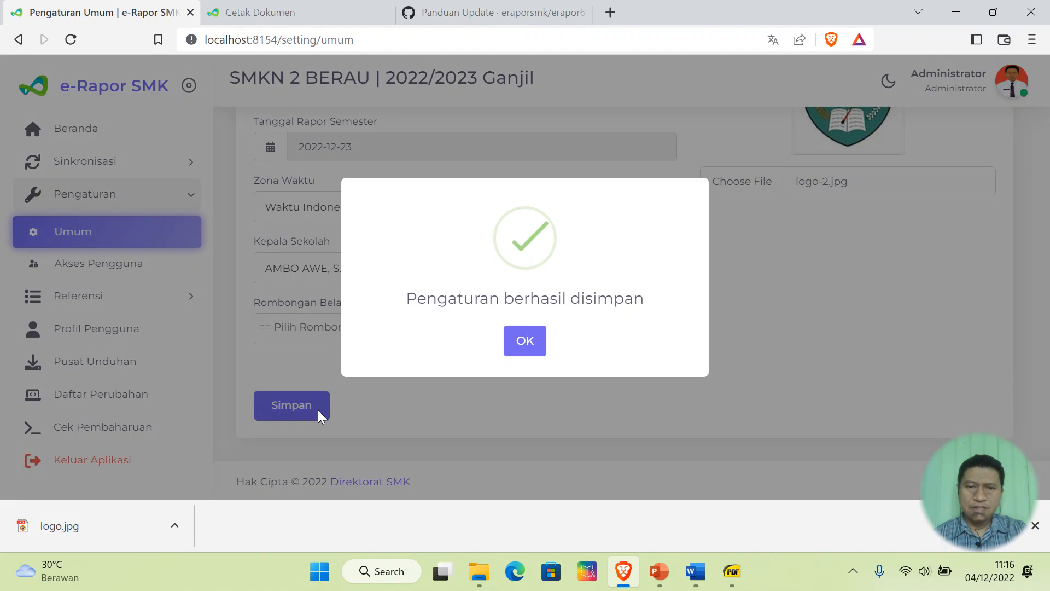
{"action": "left_click", "coordinate": [526, 342]}
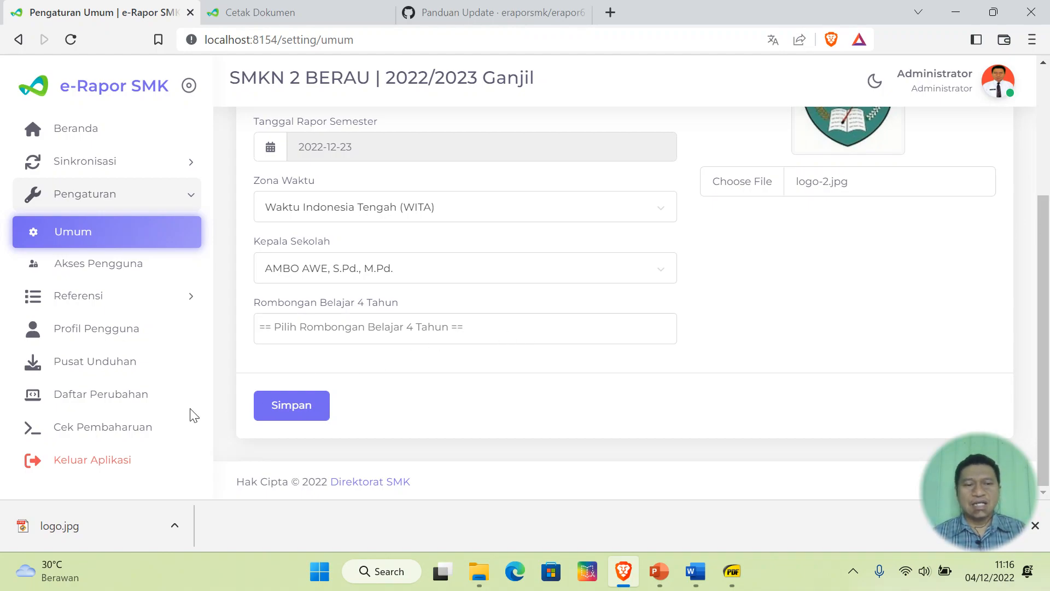
- Log out as administrator, sign in with the homeroom teacher's saved login, and expand Wali Kelas
{"action": "left_click", "coordinate": [106, 466]}
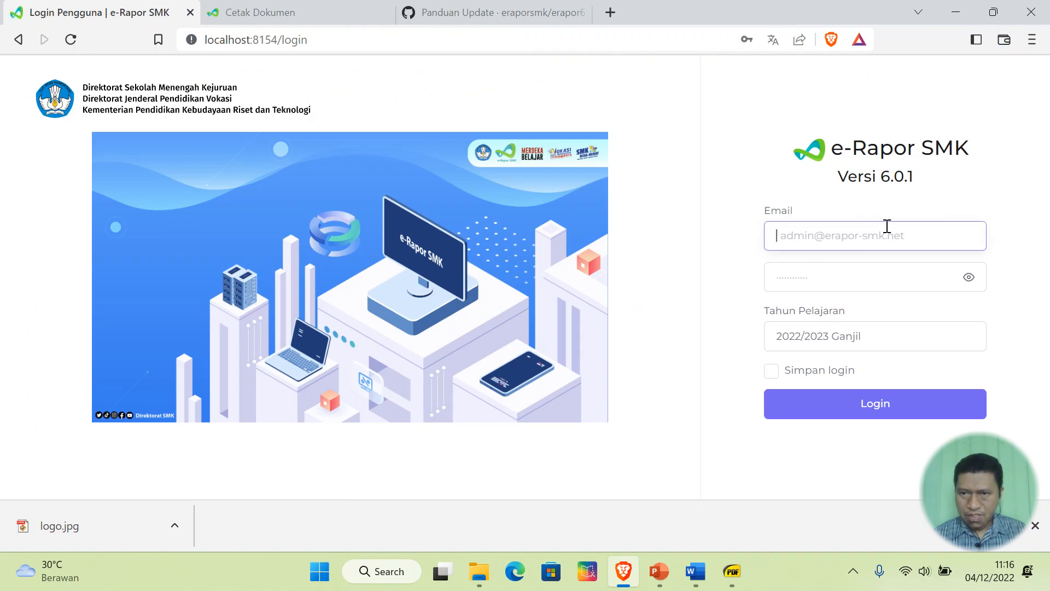
{"action": "left_click", "coordinate": [899, 225]}
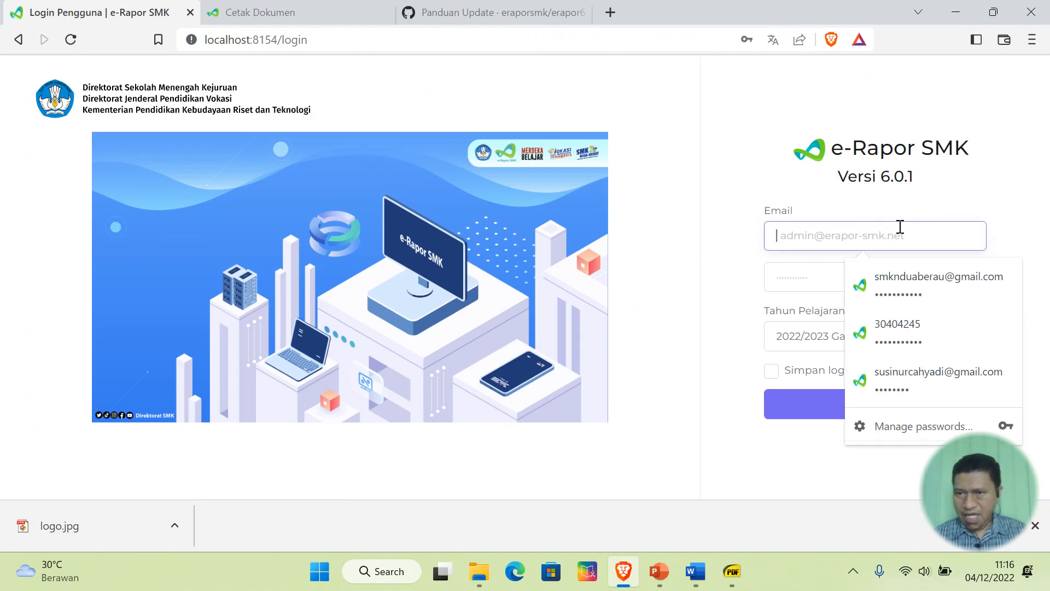
{"action": "left_click", "coordinate": [929, 377]}
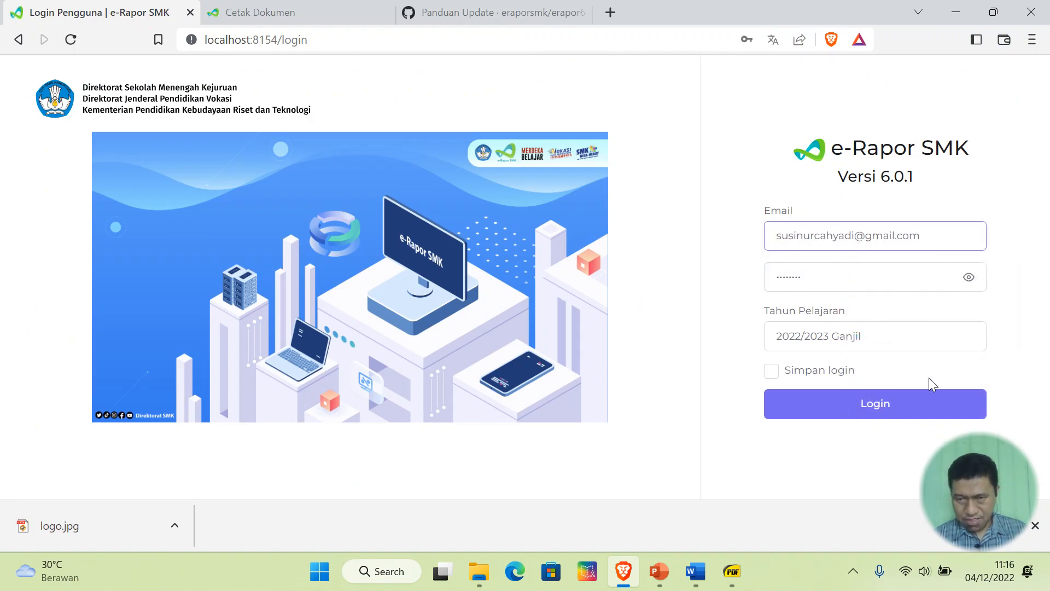
{"action": "left_click", "coordinate": [880, 402]}
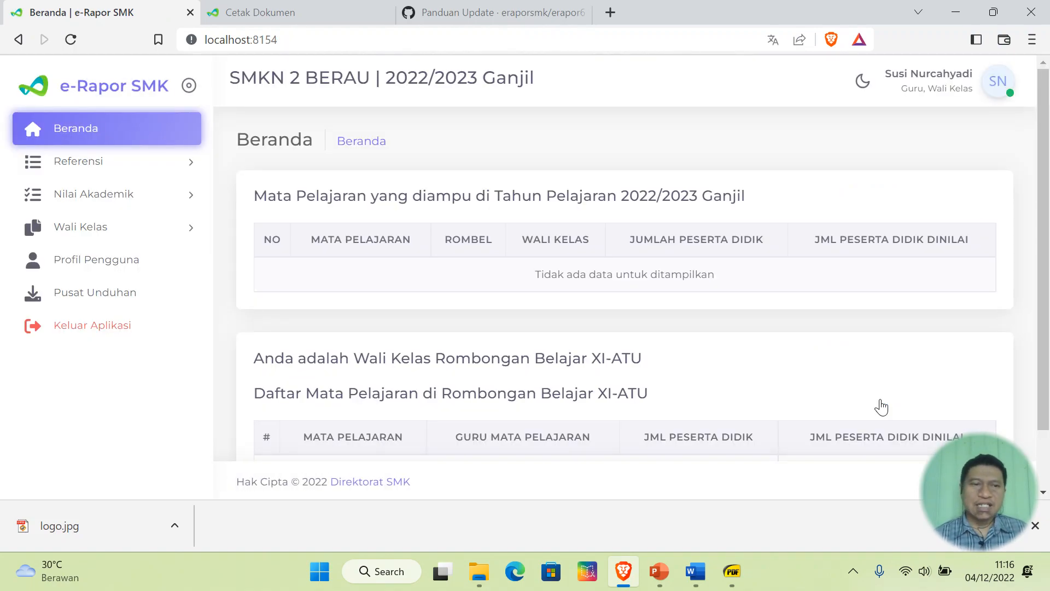
{"action": "left_click", "coordinate": [99, 229]}
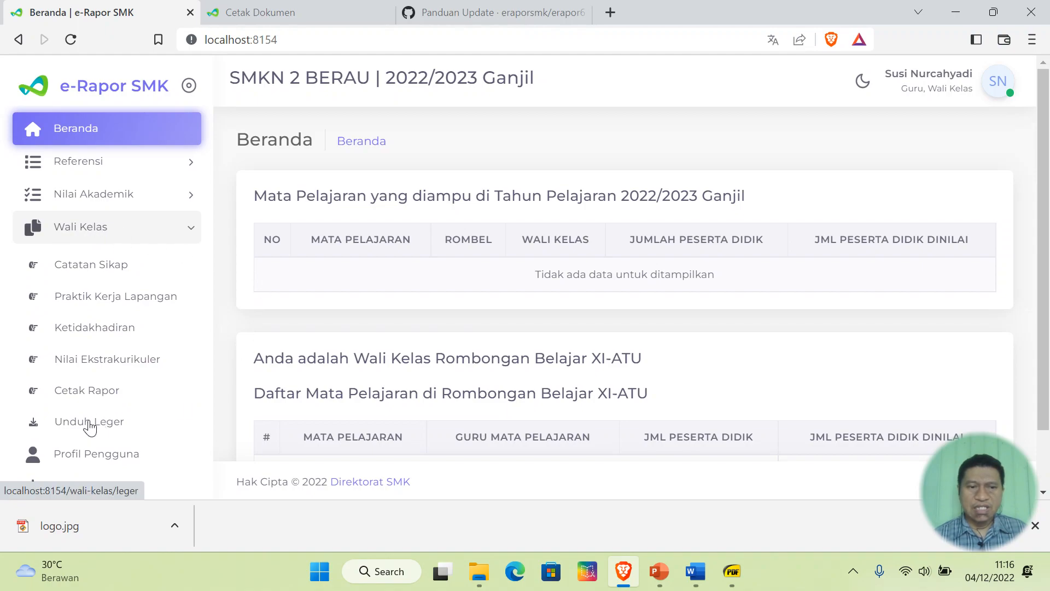
- Open the first student's report cover from Cetak Rapor and scroll through its pages
{"action": "left_click", "coordinate": [94, 393]}
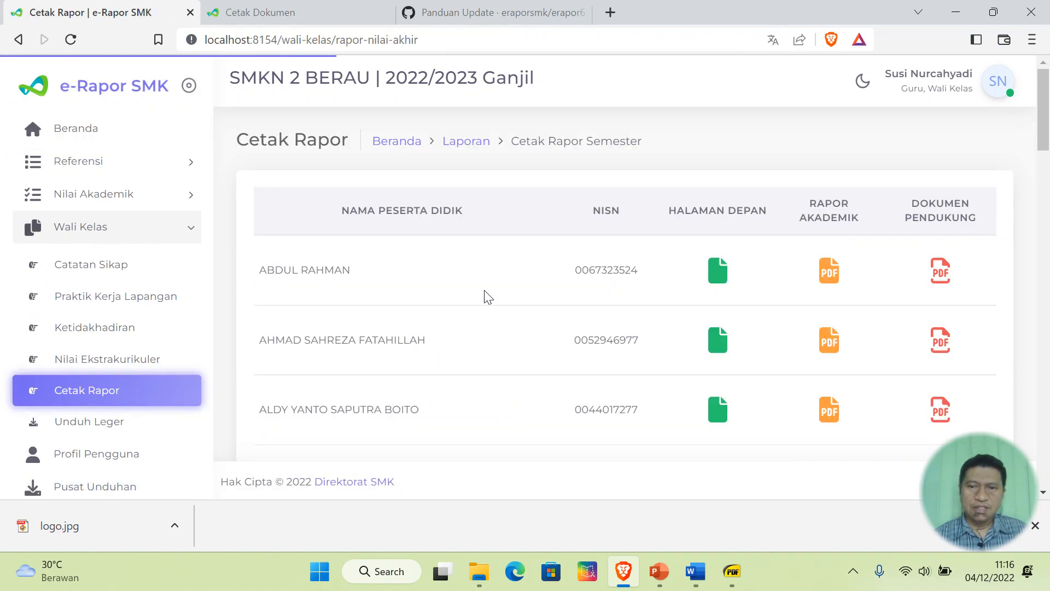
{"action": "left_click", "coordinate": [720, 275]}
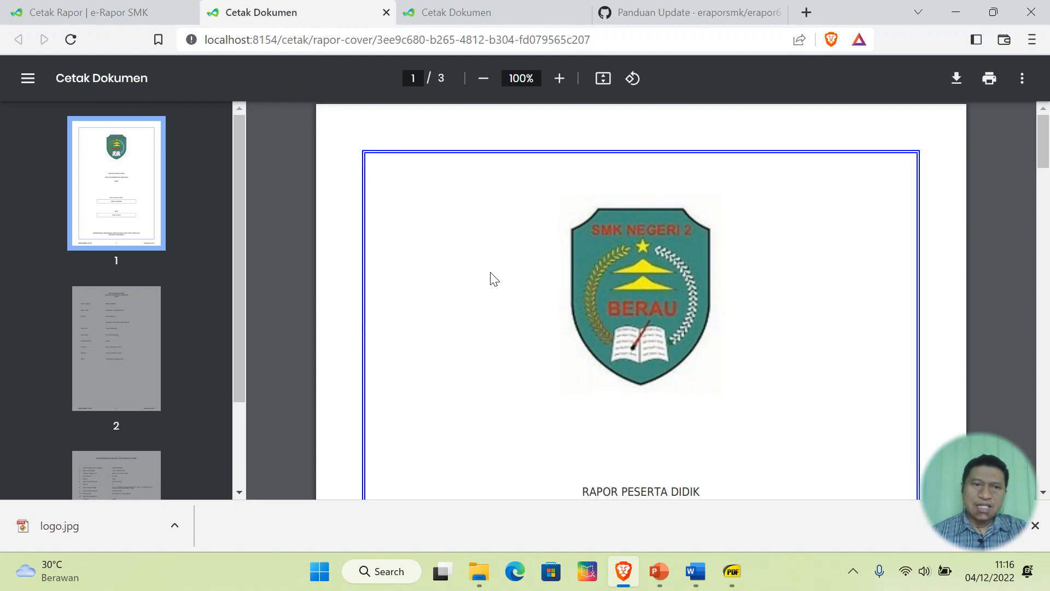
{"action": "scroll", "coordinate": [558, 288], "scroll_direction": "down", "scroll_amount": 10}
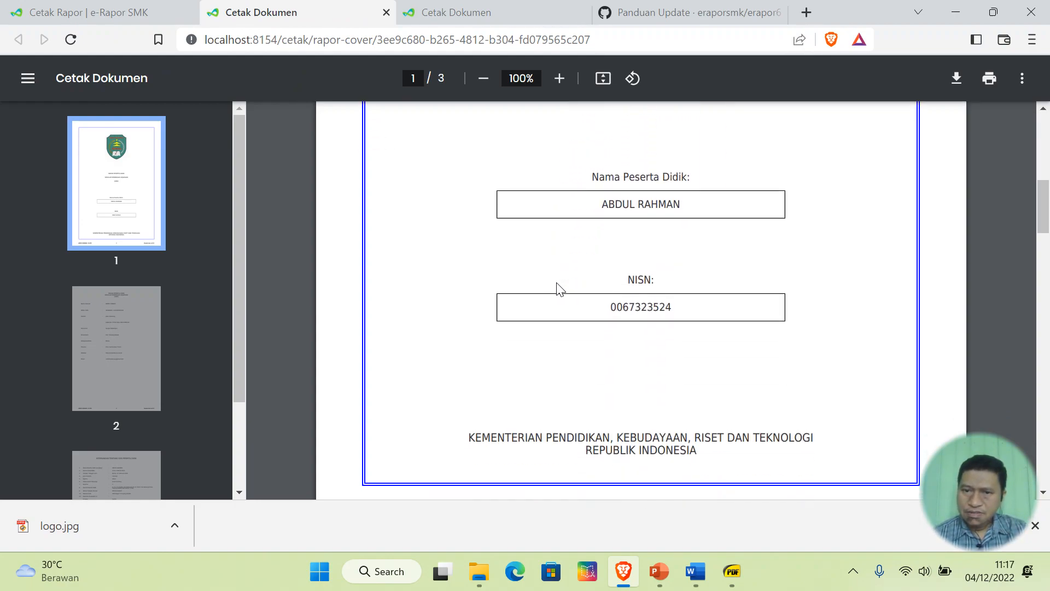
{"action": "scroll", "coordinate": [557, 283], "scroll_direction": "down", "scroll_amount": 3}
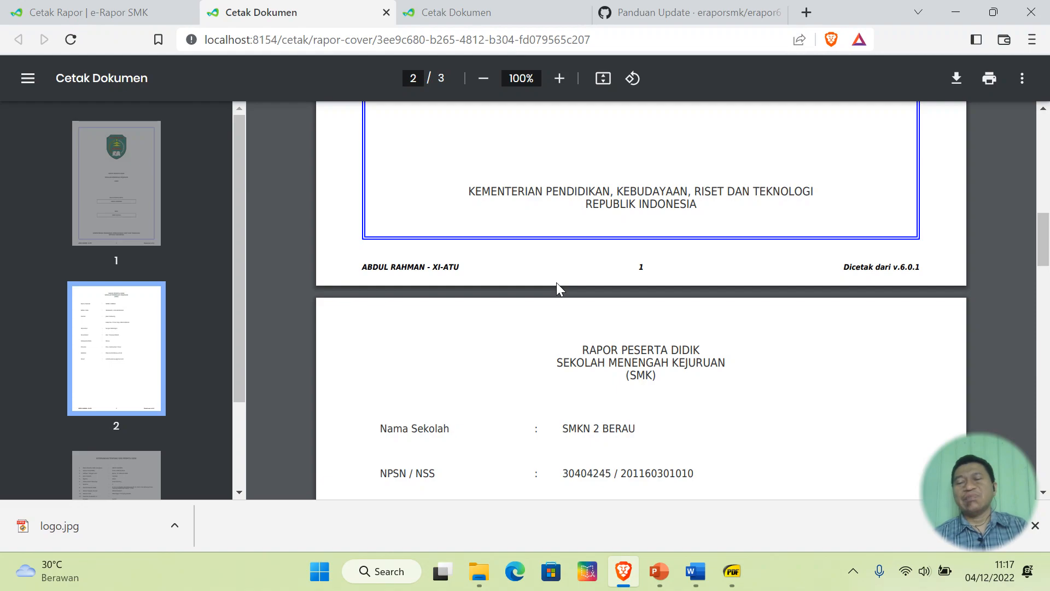
{"action": "scroll", "coordinate": [556, 282], "scroll_direction": "up", "scroll_amount": 3}
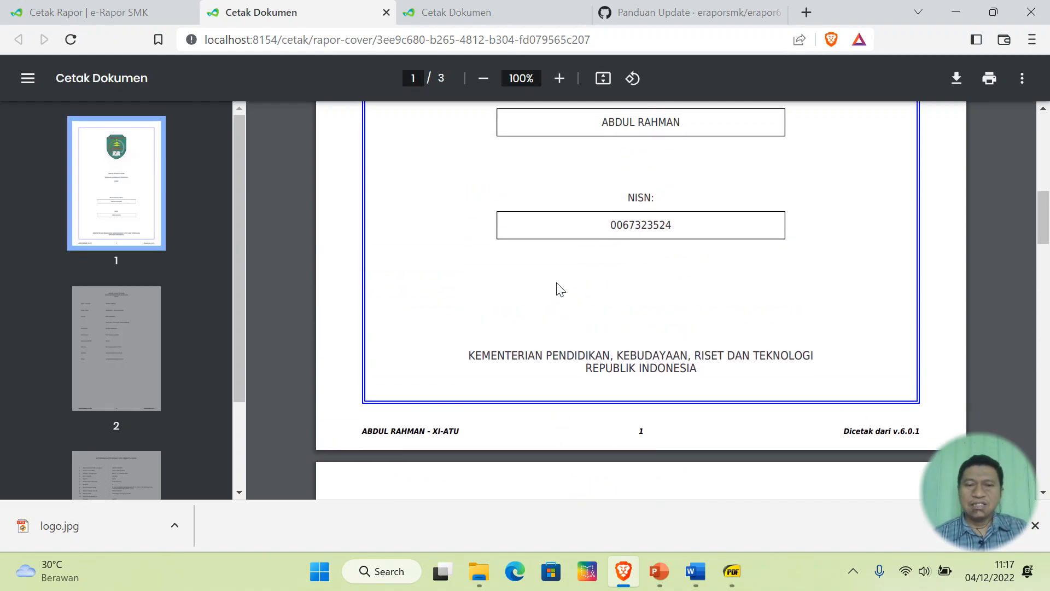
{"action": "scroll", "coordinate": [558, 288], "scroll_direction": "down", "scroll_amount": 2}
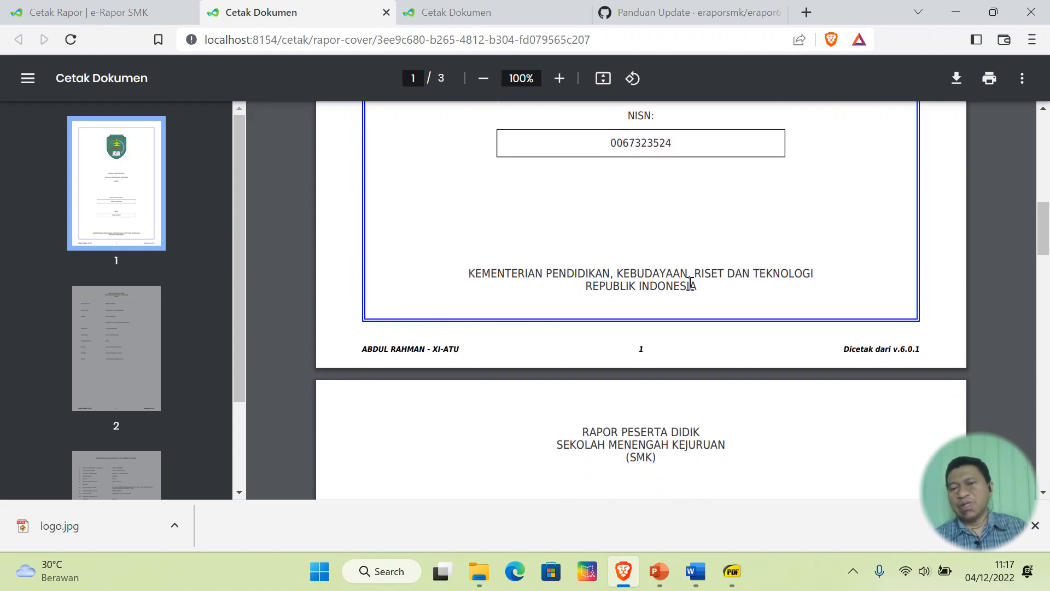
{"action": "scroll", "coordinate": [635, 298], "scroll_direction": "up", "scroll_amount": 10}
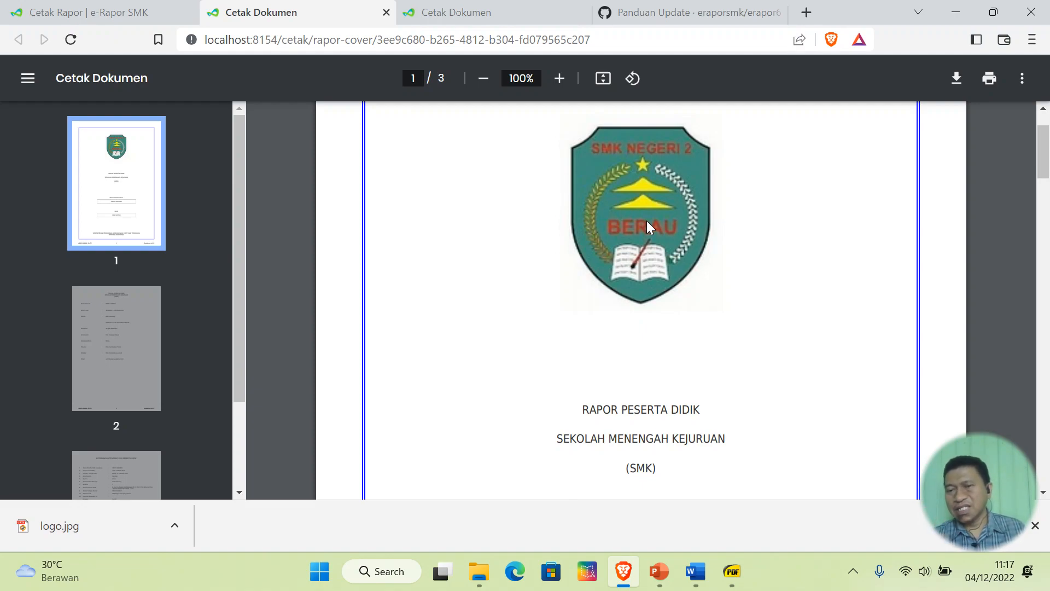
{"action": "scroll", "coordinate": [651, 226], "scroll_direction": "down", "scroll_amount": 10}
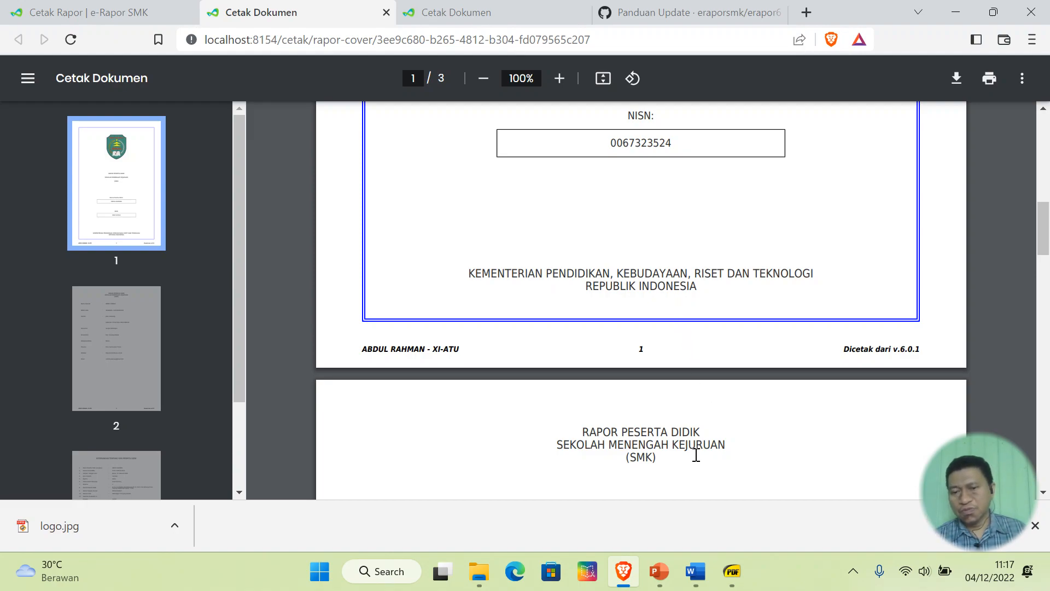
- In Word, highlight the 'Mapping Mapel di Rombel' line in yellow
{"action": "left_click", "coordinate": [695, 571]}
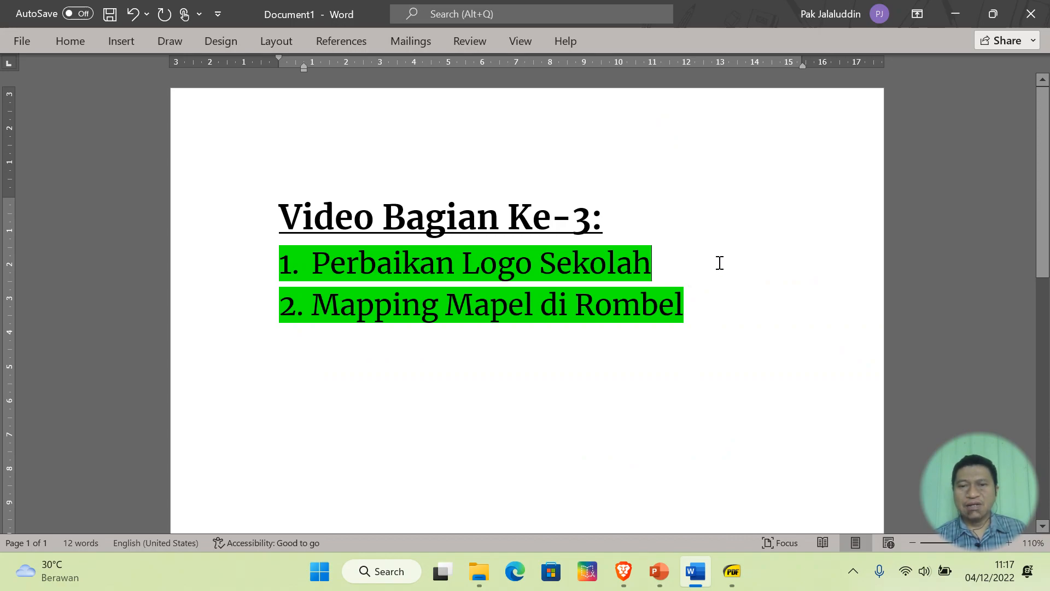
{"action": "left_click_drag", "start_coordinate": [717, 295], "coordinate": [237, 312]}
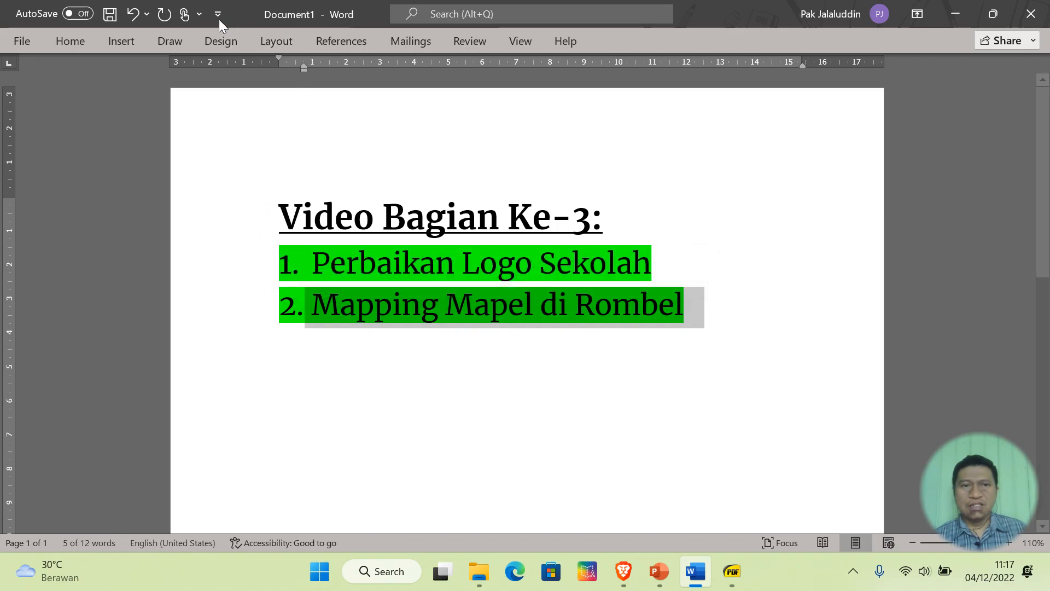
{"action": "left_click", "coordinate": [73, 42]}
{"action": "left_click", "coordinate": [318, 98]}
{"action": "left_click", "coordinate": [312, 124]}
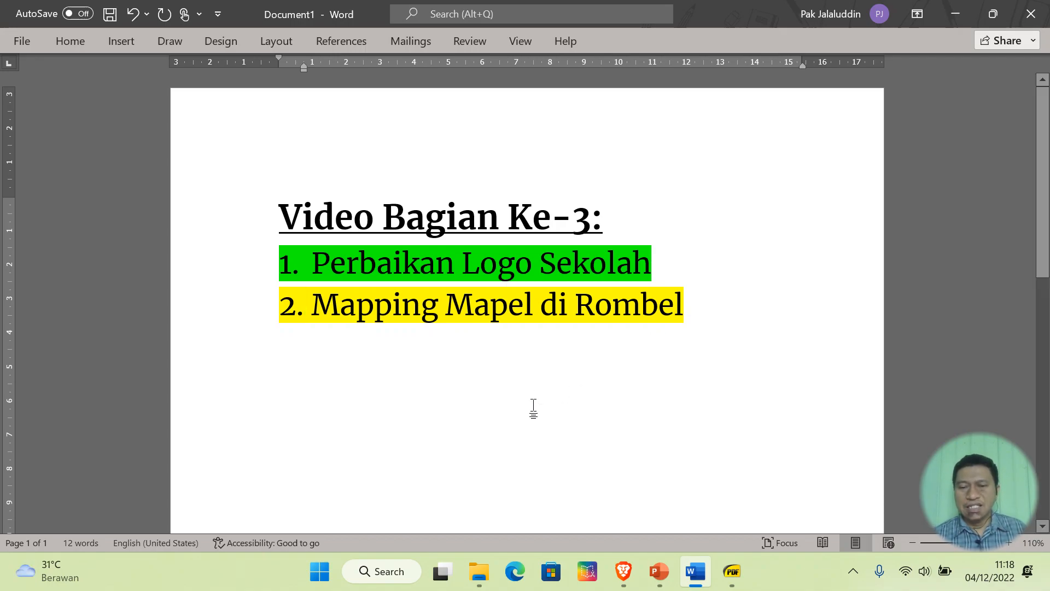
- Close the open report and leftover Cetak Dokumen tabs, returning to the Cetak Rapor list
{"action": "left_click", "coordinate": [620, 569]}
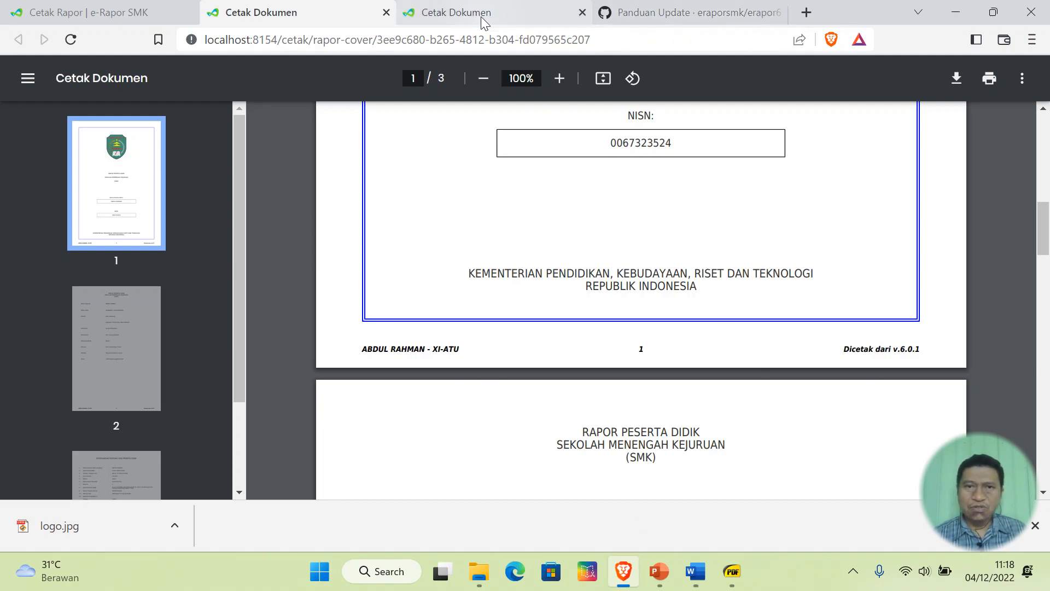
{"action": "left_click", "coordinate": [387, 12]}
{"action": "left_click", "coordinate": [323, 13]}
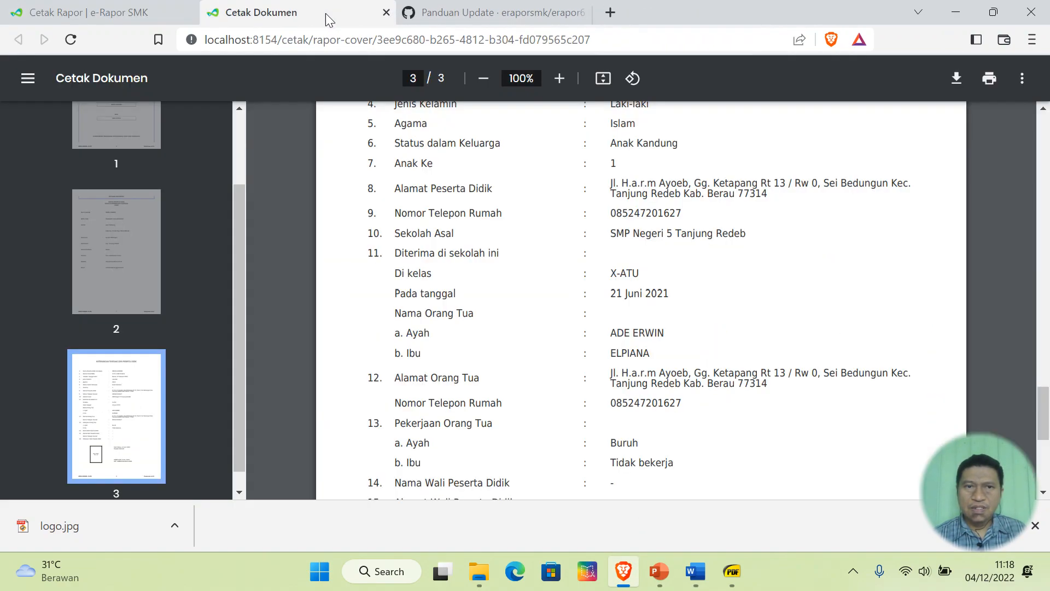
{"action": "left_click", "coordinate": [387, 12]}
{"action": "left_click", "coordinate": [93, 12]}
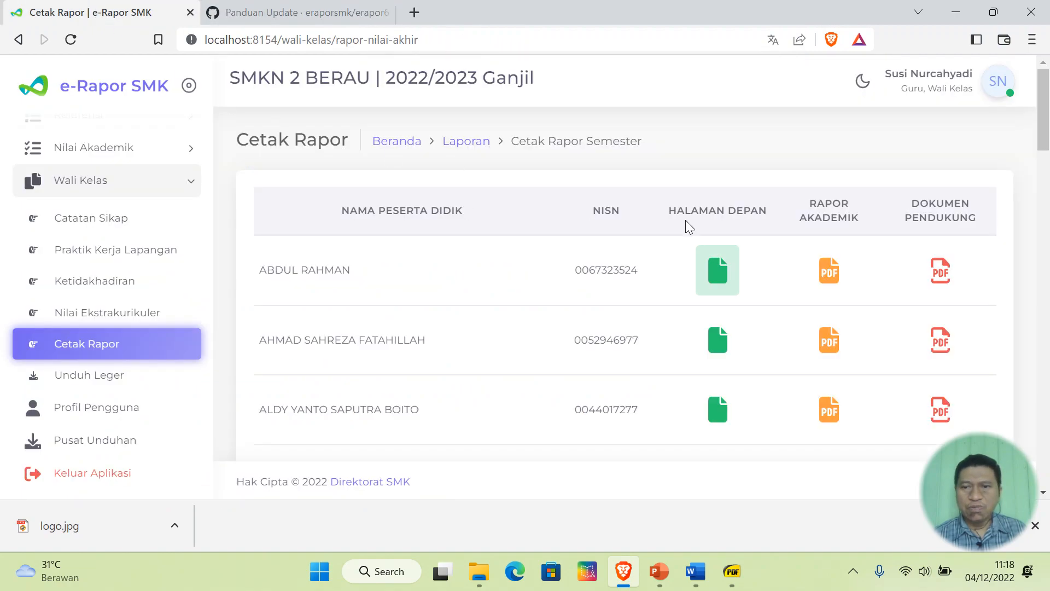
- Scroll through the first student's Rapor Akademik PDF, then close it
{"action": "left_click", "coordinate": [833, 281]}
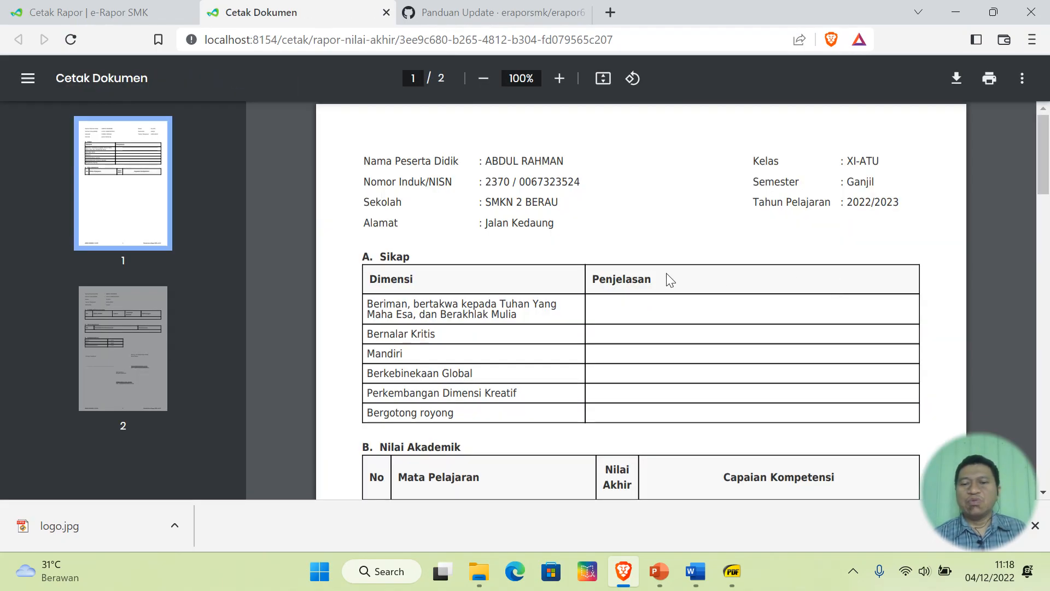
{"action": "scroll", "coordinate": [669, 279], "scroll_direction": "down", "scroll_amount": 3}
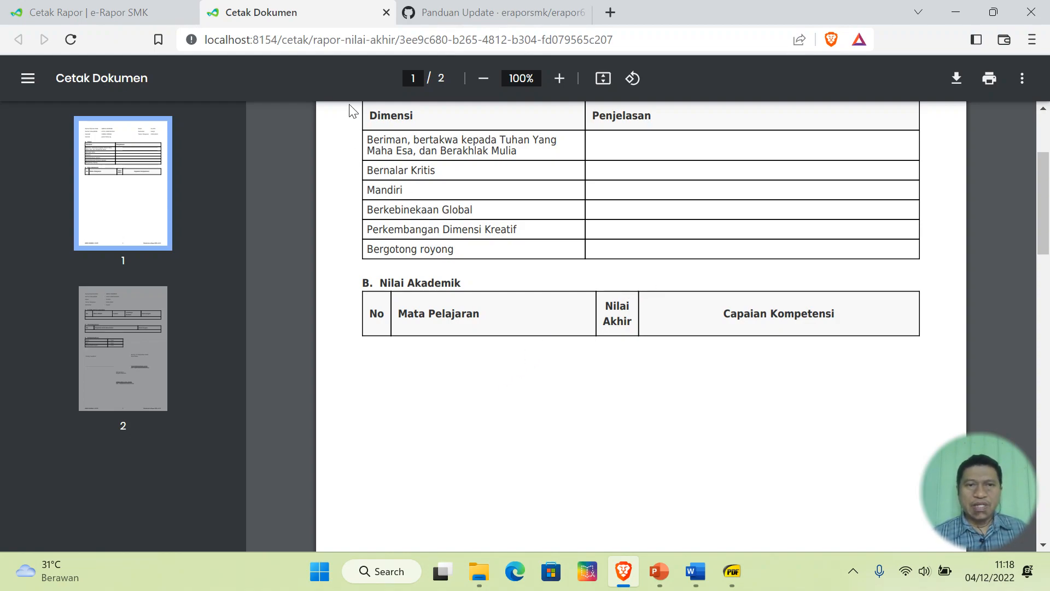
{"action": "left_click", "coordinate": [386, 12]}
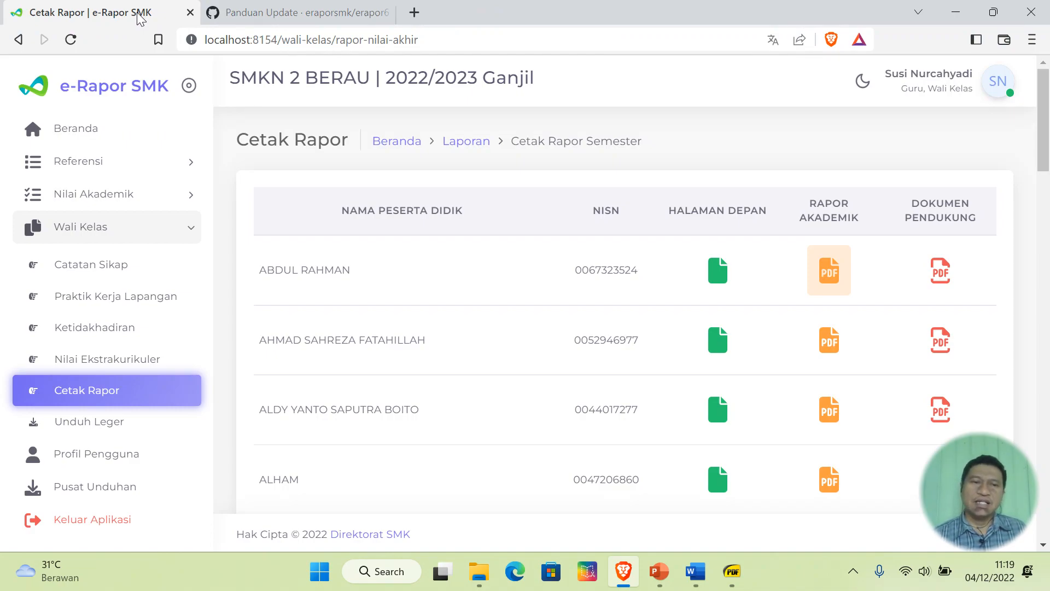
- Log out with Keluar Aplikasi and sign back in using the saved administrator account
{"action": "scroll", "coordinate": [524, 361], "scroll_direction": "down", "scroll_amount": 3}
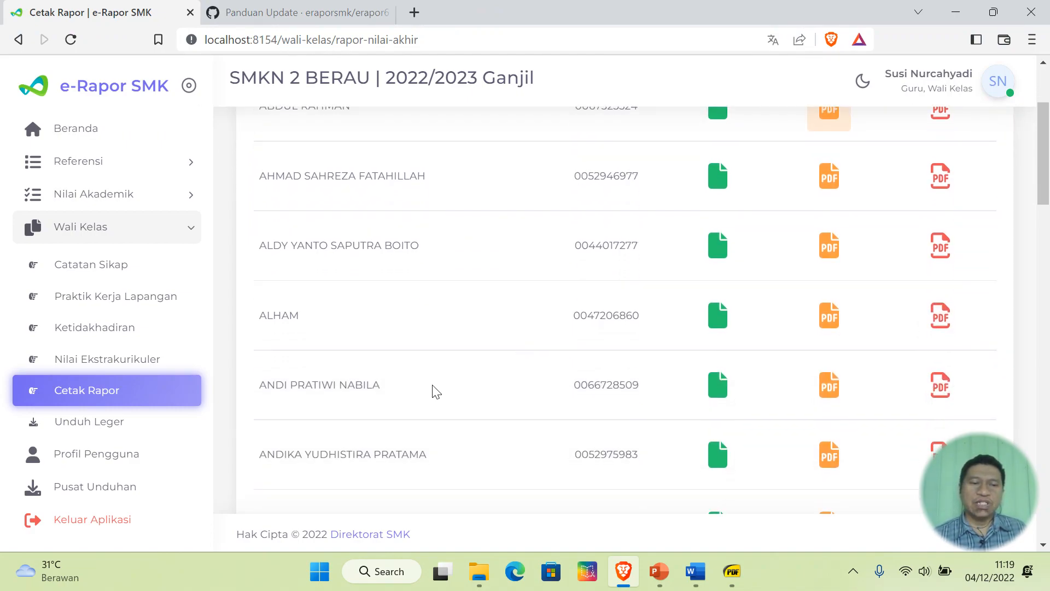
{"action": "left_click", "coordinate": [116, 529]}
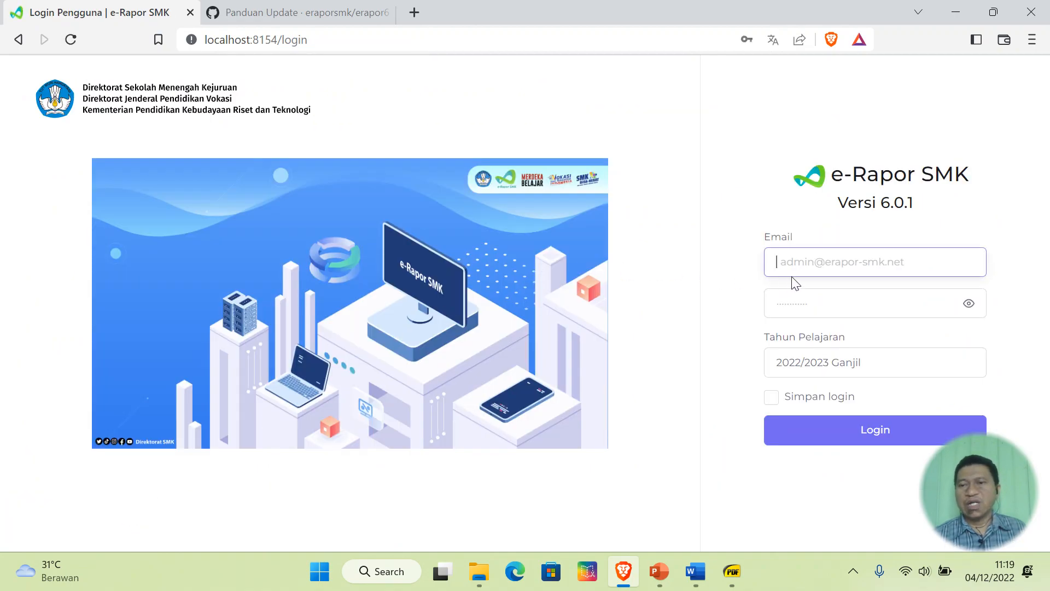
{"action": "left_click", "coordinate": [853, 262]}
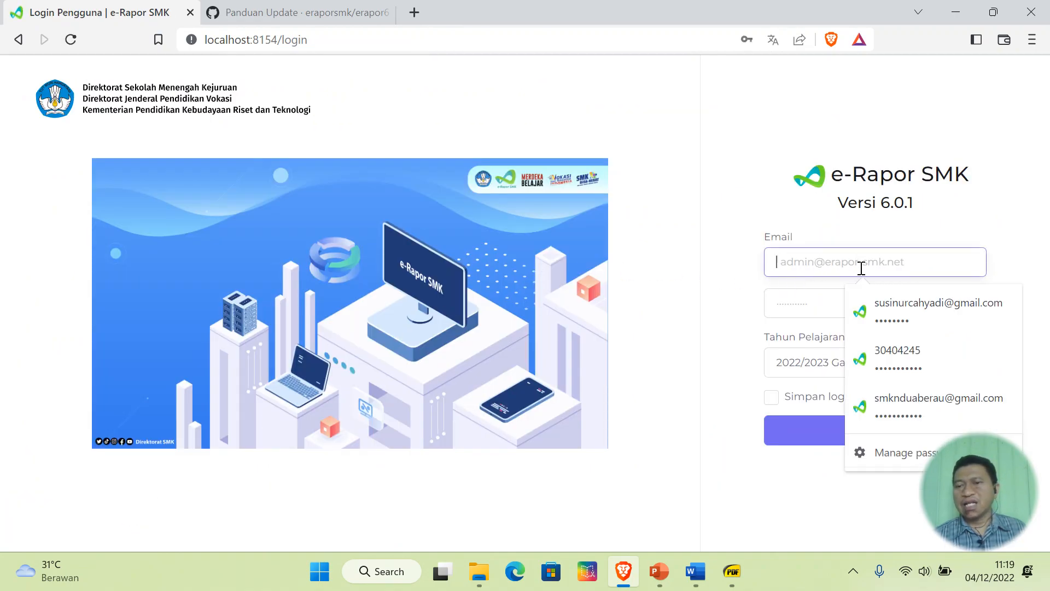
{"action": "left_click", "coordinate": [917, 404]}
{"action": "left_click", "coordinate": [882, 431]}
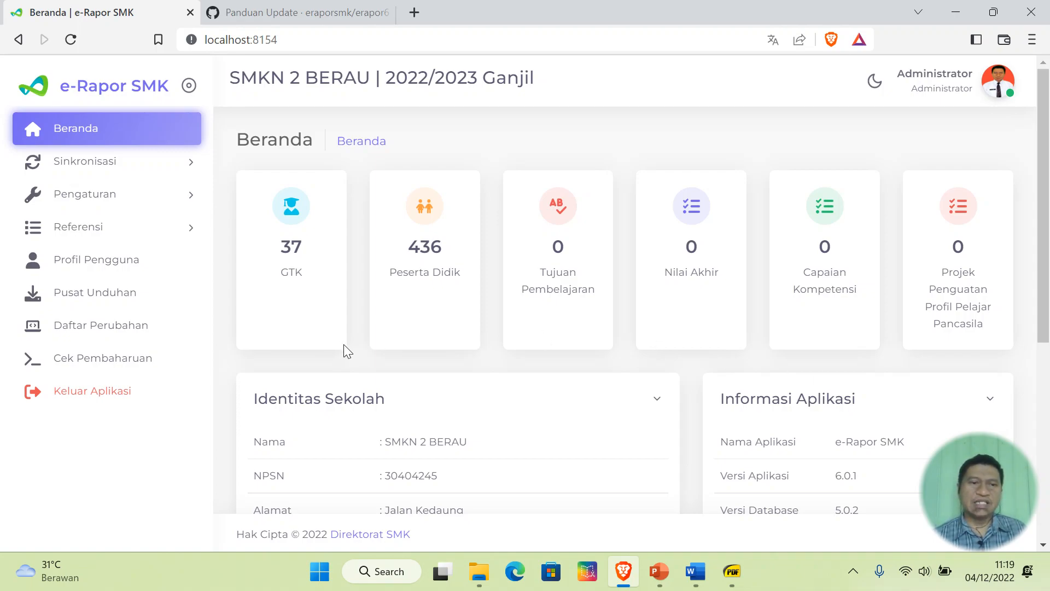
- Open the regular class group list under Referensi > Rombongan Belajar > Reguler
{"action": "left_click", "coordinate": [98, 226]}
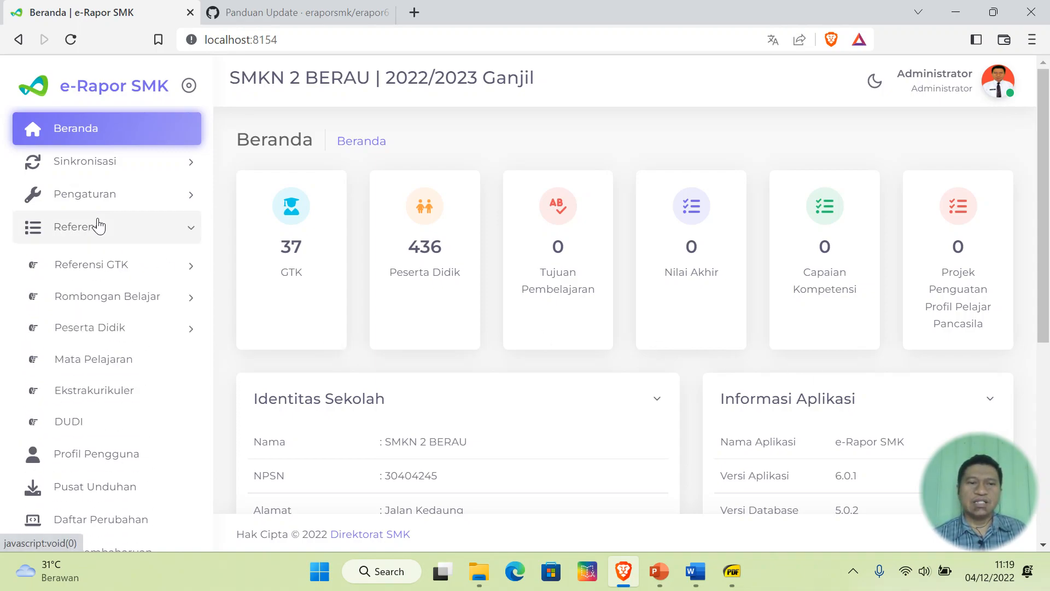
{"action": "left_click", "coordinate": [116, 300]}
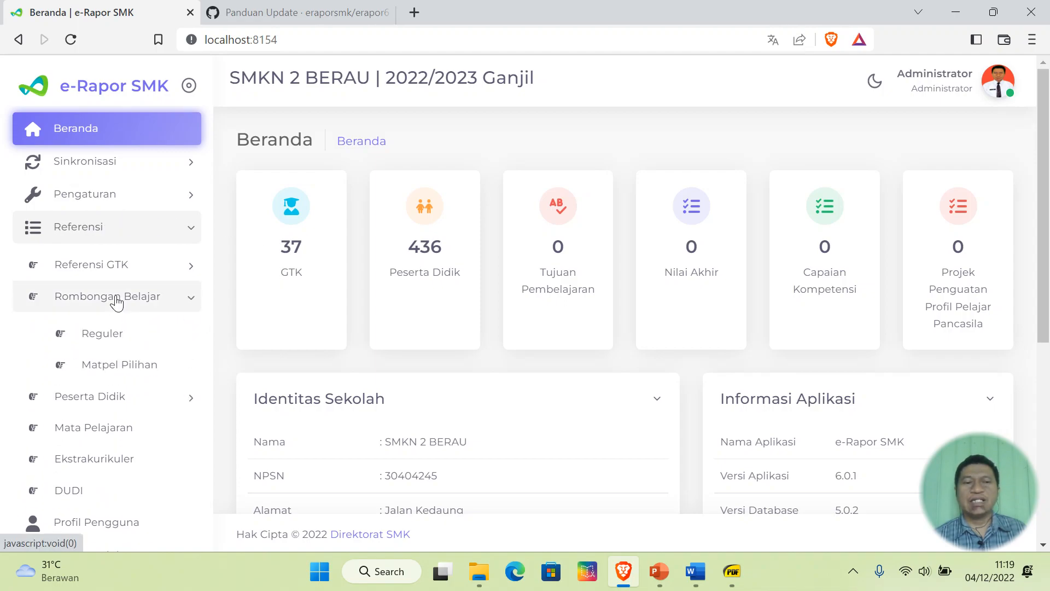
{"action": "left_click", "coordinate": [104, 335]}
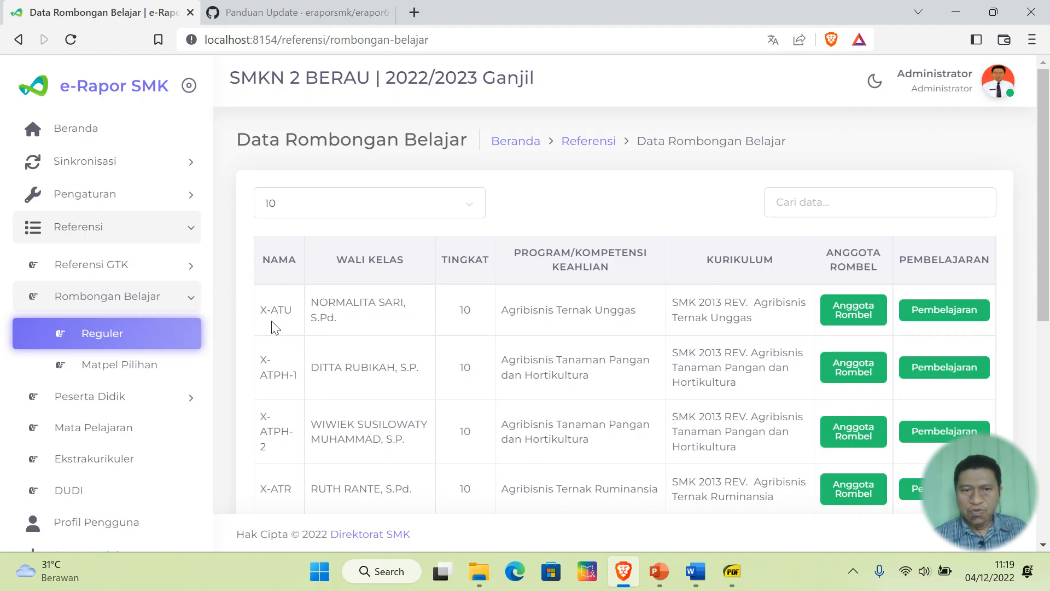
{"action": "scroll", "coordinate": [750, 352], "scroll_direction": "down", "scroll_amount": 8}
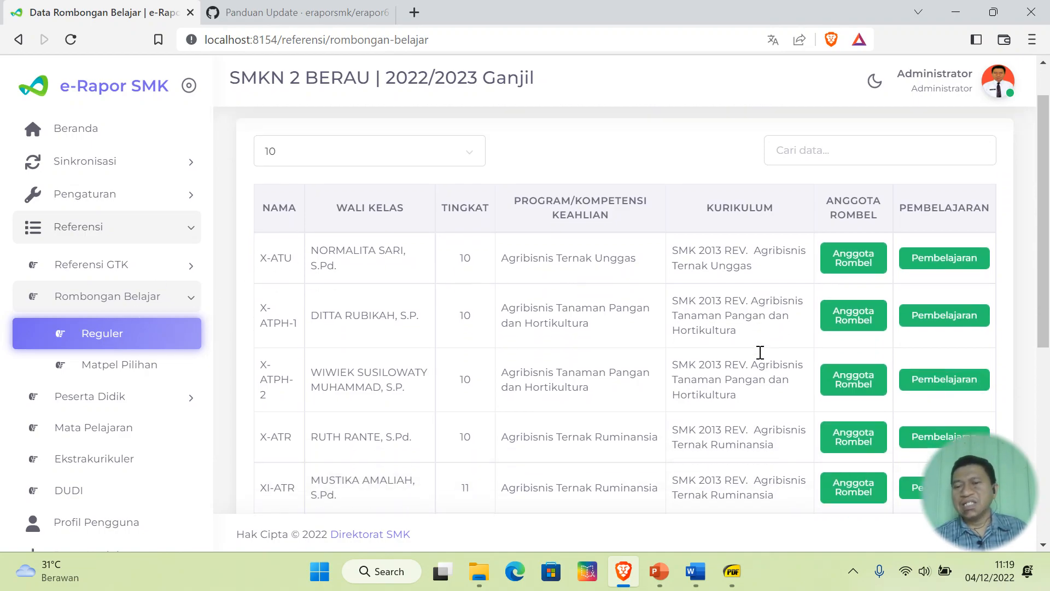
{"action": "scroll", "coordinate": [760, 351], "scroll_direction": "up", "scroll_amount": 8}
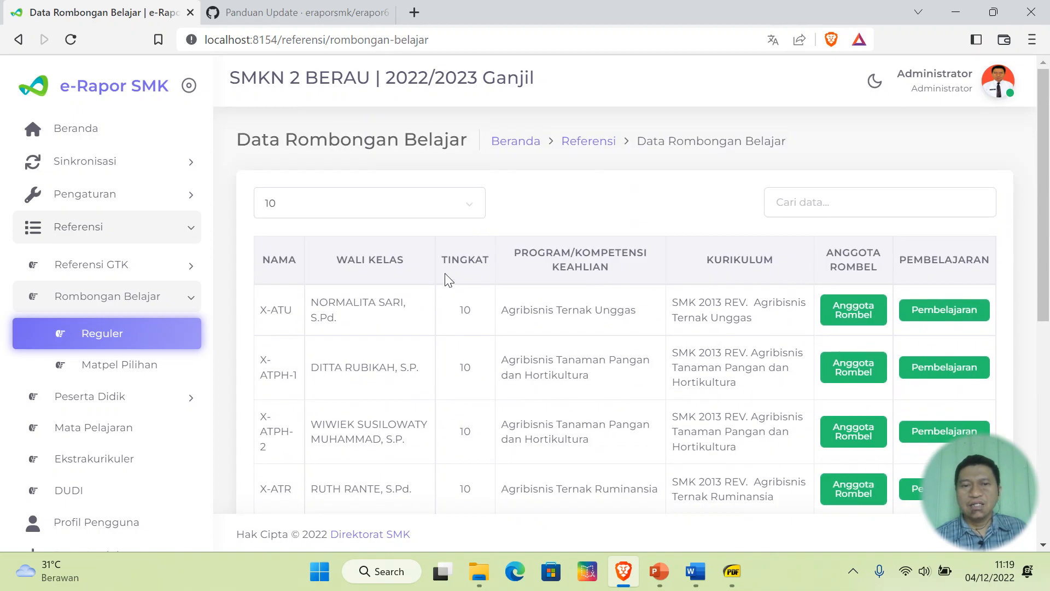
- Show 25 entries per page to see all 14 classes, then bring up the calendar PDF
{"action": "left_click", "coordinate": [420, 206]}
{"action": "left_click", "coordinate": [392, 266]}
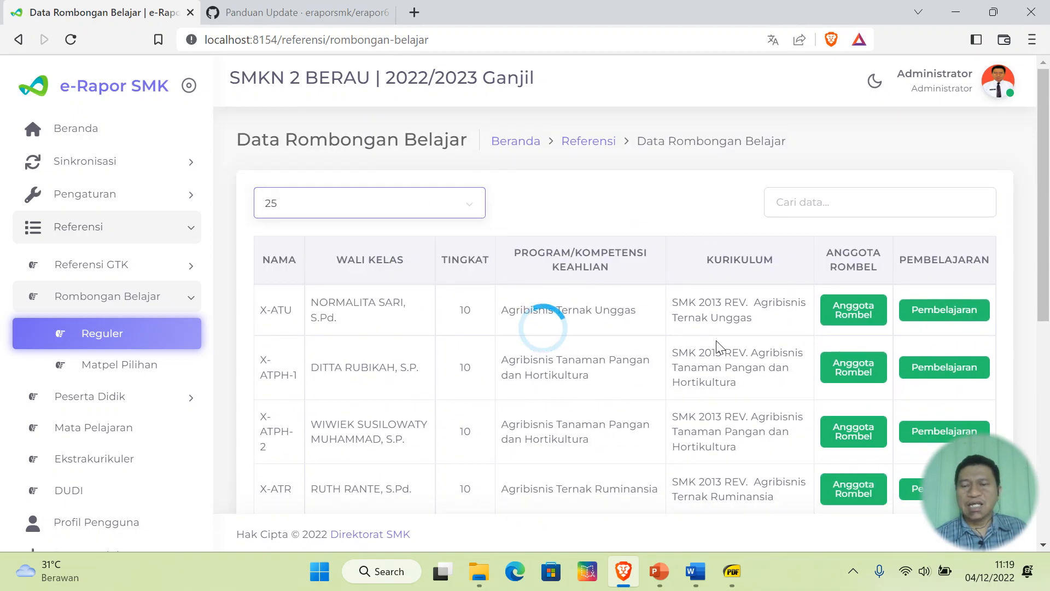
{"action": "scroll", "coordinate": [720, 347], "scroll_direction": "down", "scroll_amount": 4}
{"action": "scroll", "coordinate": [720, 346], "scroll_direction": "down", "scroll_amount": 7}
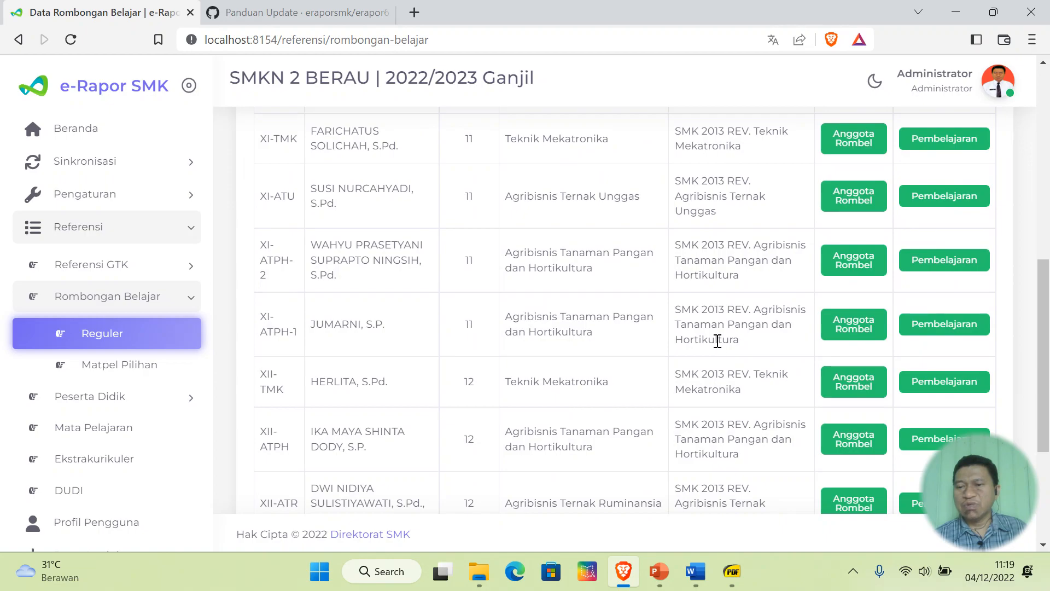
{"action": "scroll", "coordinate": [720, 341], "scroll_direction": "up", "scroll_amount": 10}
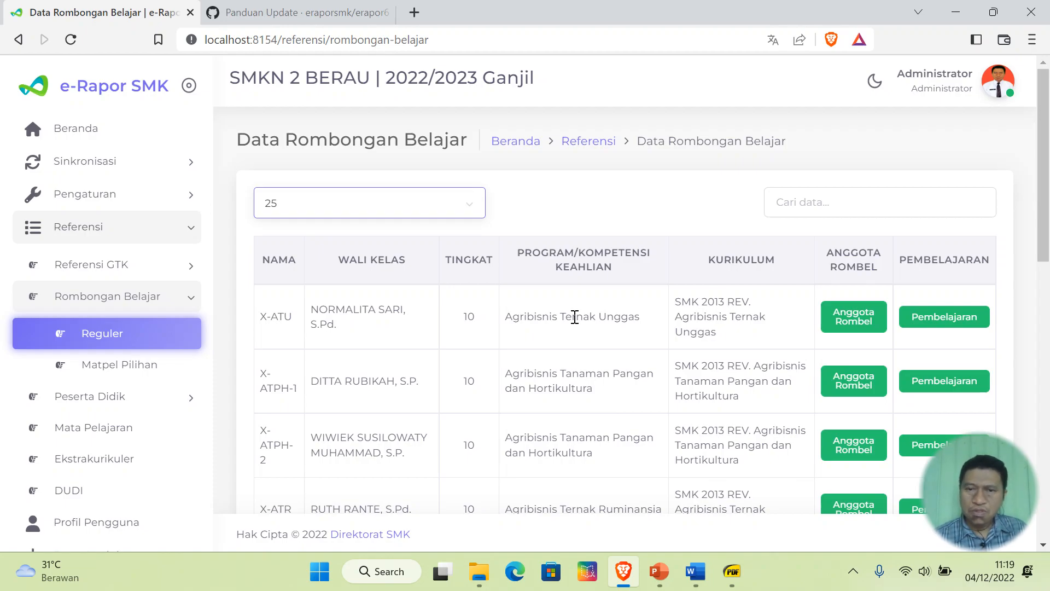
{"action": "left_click", "coordinate": [732, 571]}
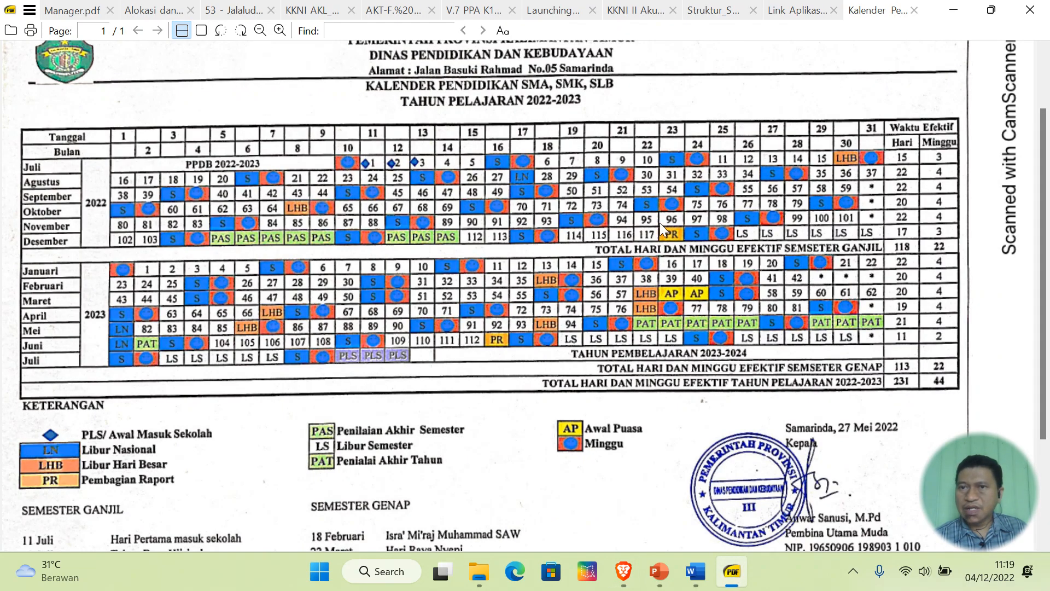
- Scroll through the class X–XII subject hours table in the curriculum PDF
{"action": "left_click", "coordinate": [697, 11]}
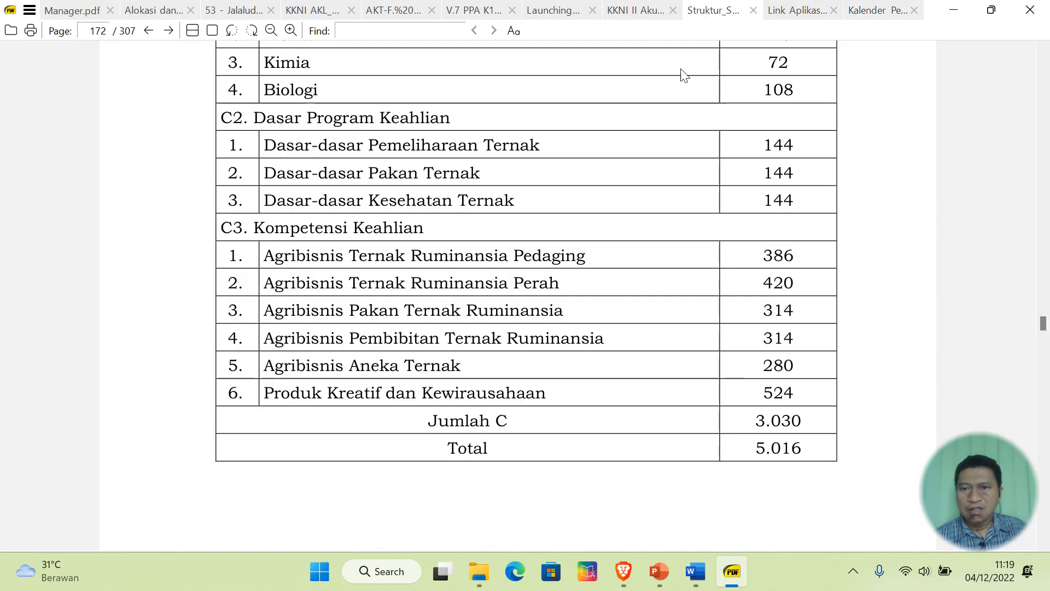
{"action": "scroll", "coordinate": [659, 203], "scroll_direction": "up", "scroll_amount": 10}
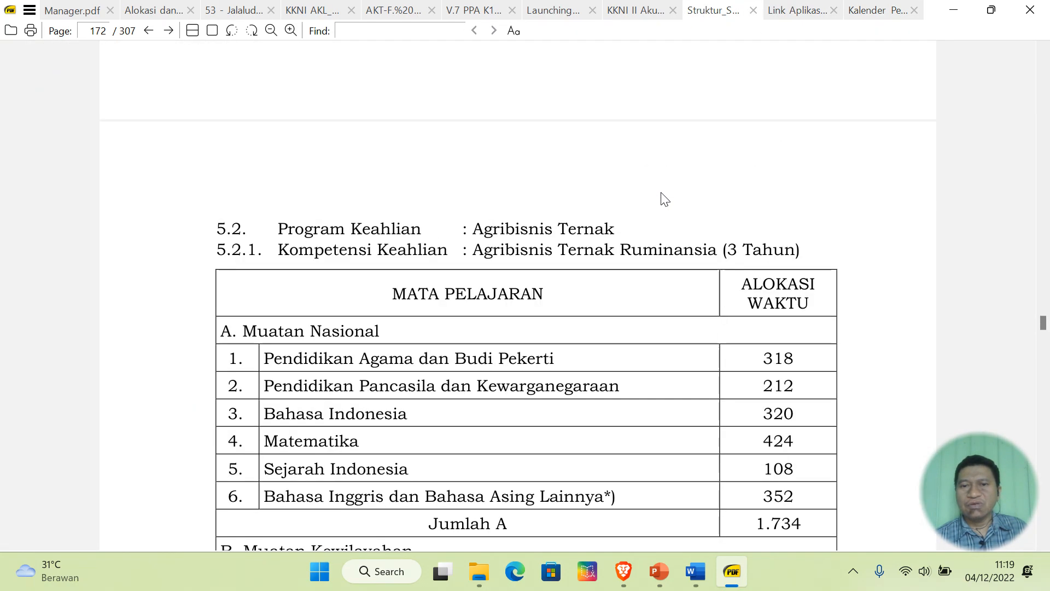
{"action": "scroll", "coordinate": [662, 198], "scroll_direction": "down", "scroll_amount": 3}
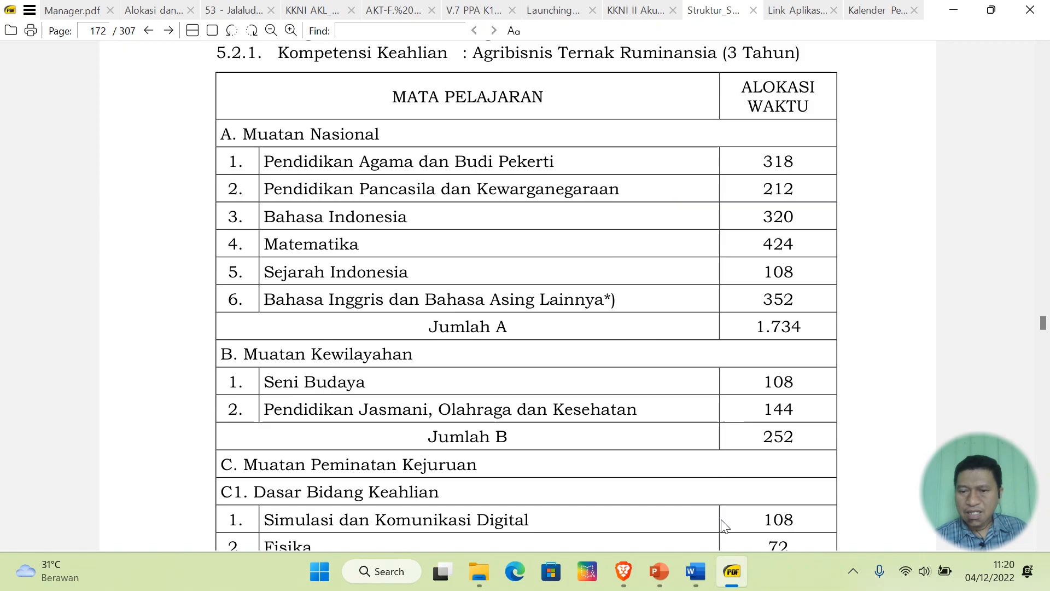
{"action": "scroll", "coordinate": [635, 389], "scroll_direction": "up", "scroll_amount": 2}
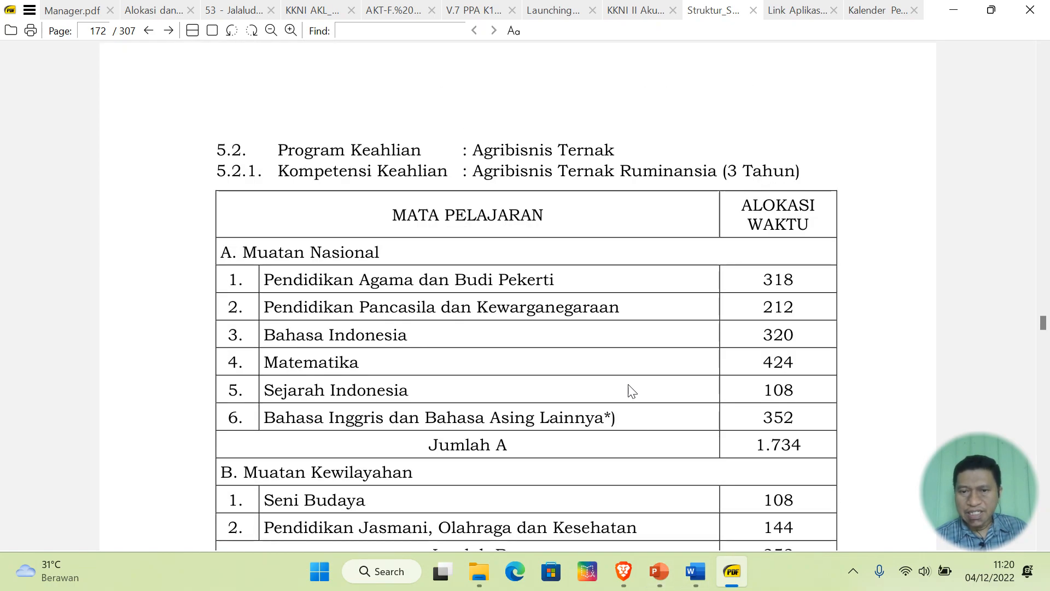
{"action": "left_click", "coordinate": [632, 569]}
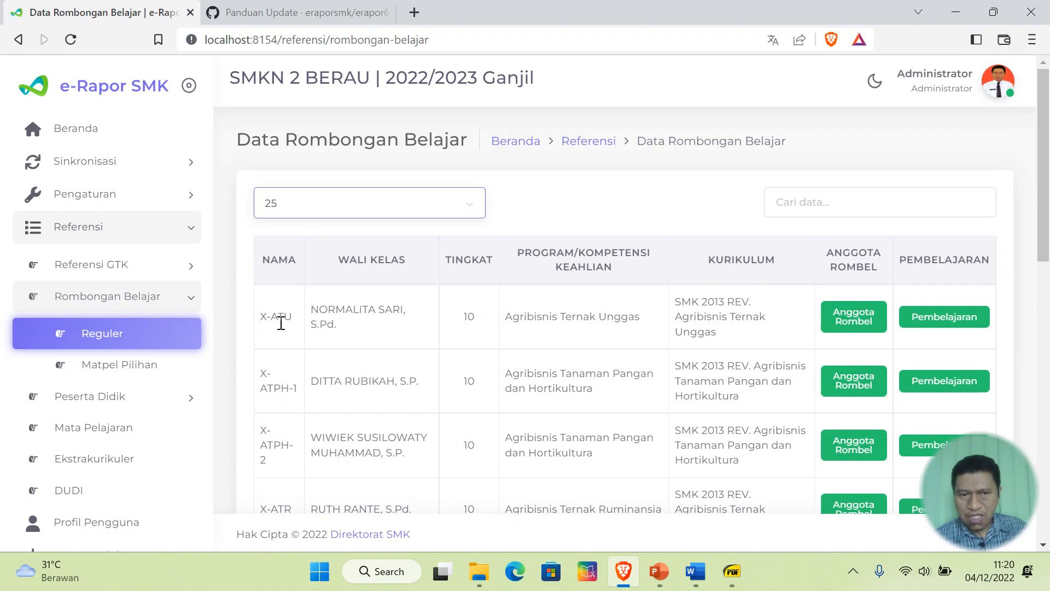
- Search the curriculum PDF for 'agribisnis ternak ung' and scroll through its subject hours
{"action": "left_click", "coordinate": [732, 571]}
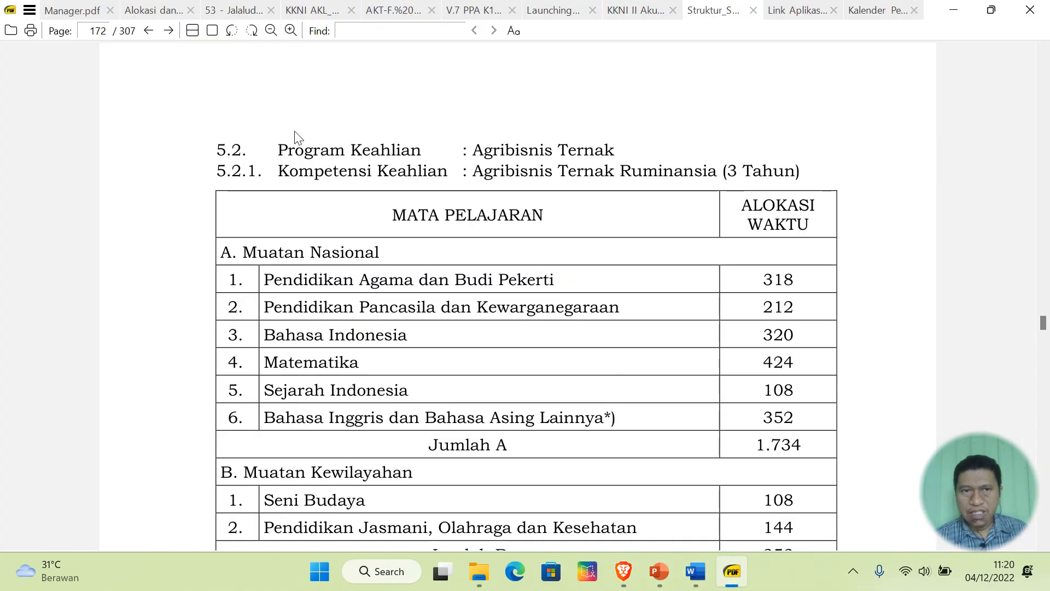
{"action": "type", "text": "agribi"}
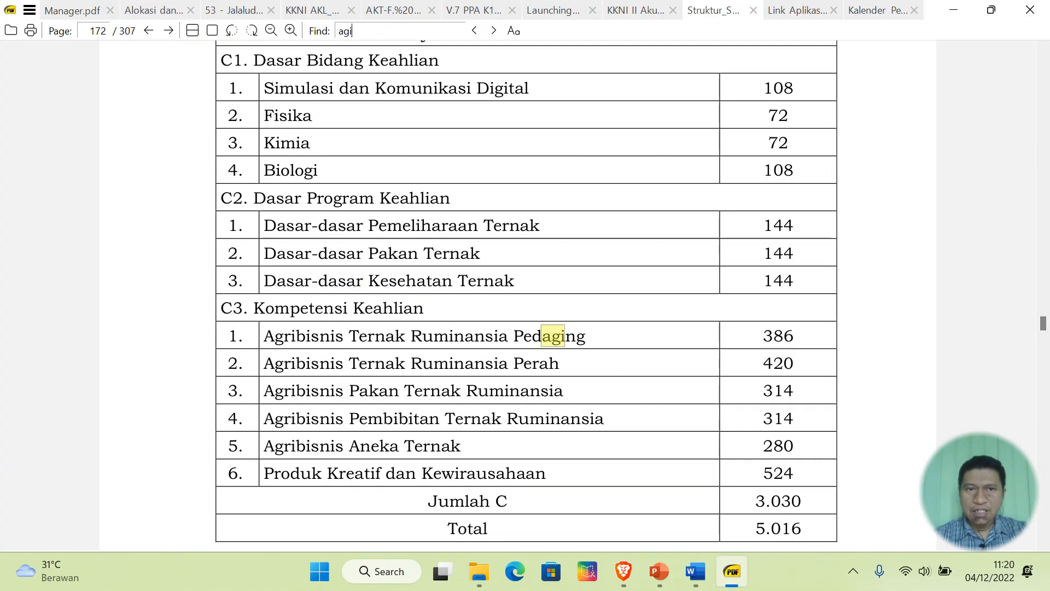
{"action": "type", "text": "snis "}
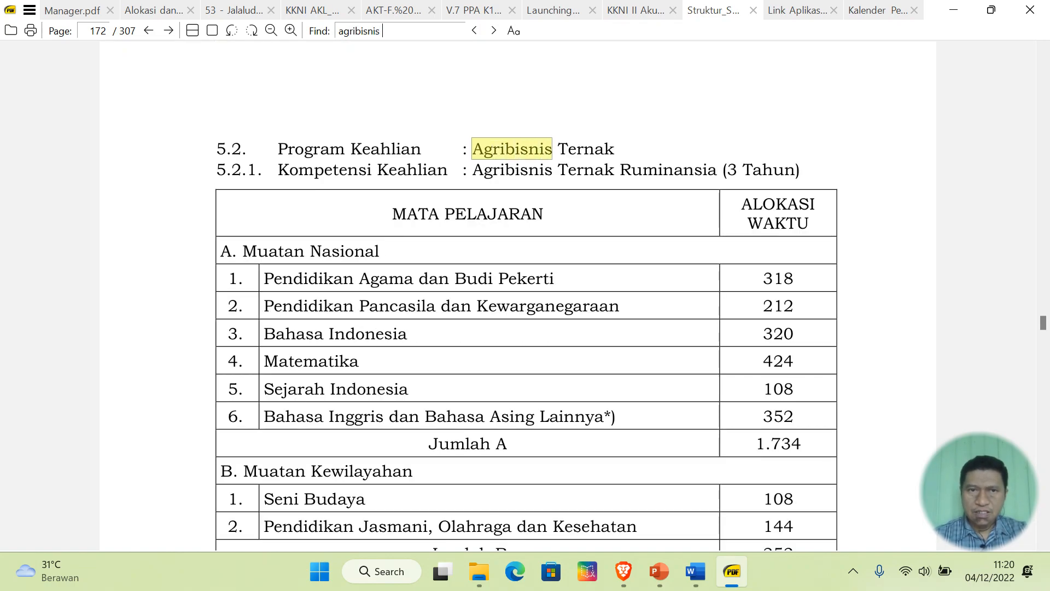
{"action": "type", "text": "ternak ung"}
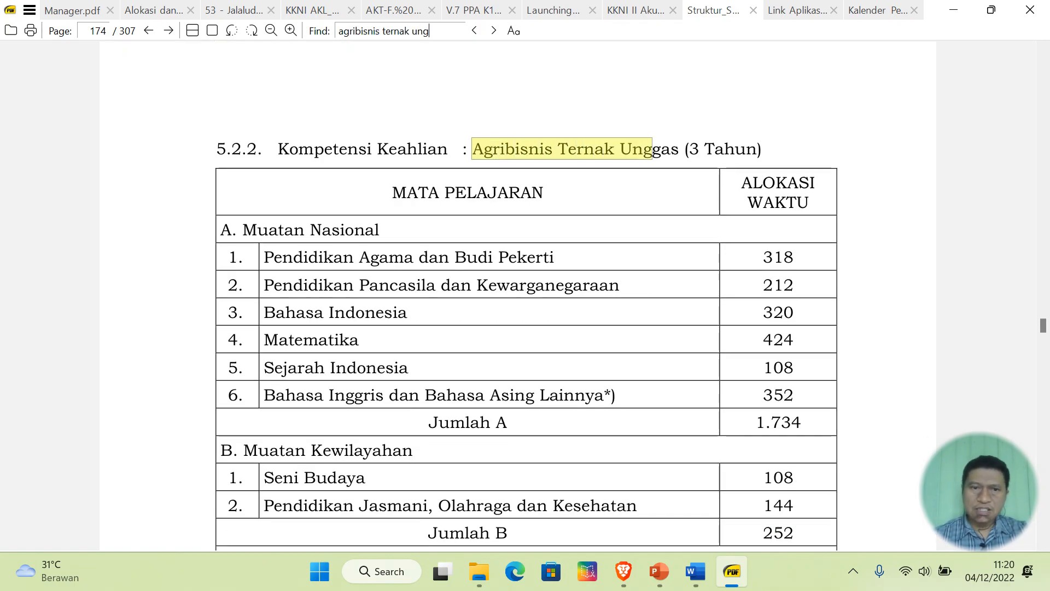
{"action": "scroll", "coordinate": [564, 275], "scroll_direction": "down", "scroll_amount": 2}
{"action": "scroll", "coordinate": [564, 275], "scroll_direction": "down", "scroll_amount": 15}
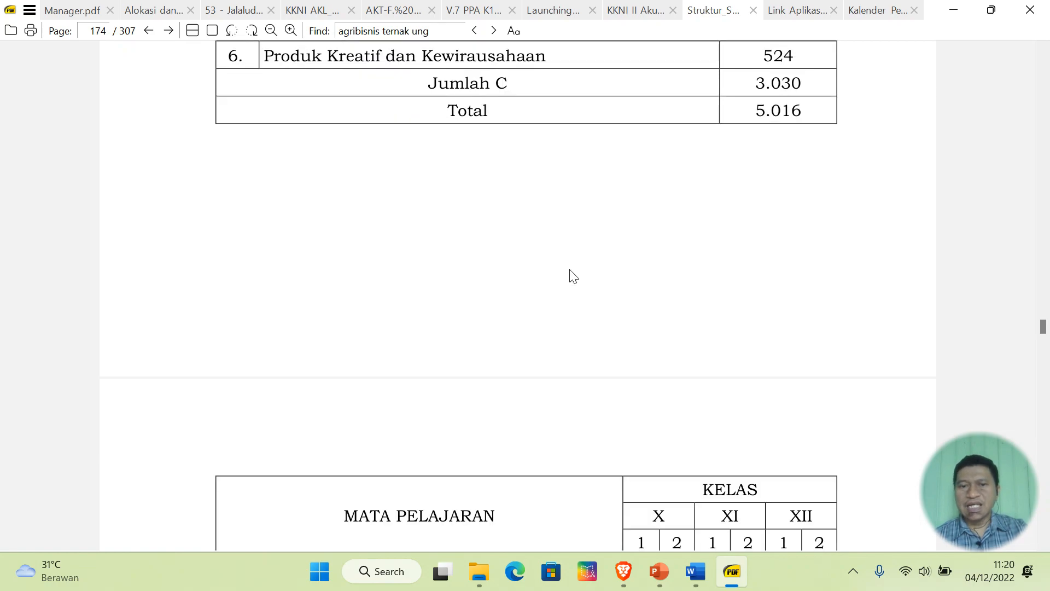
{"action": "scroll", "coordinate": [571, 276], "scroll_direction": "down", "scroll_amount": 3}
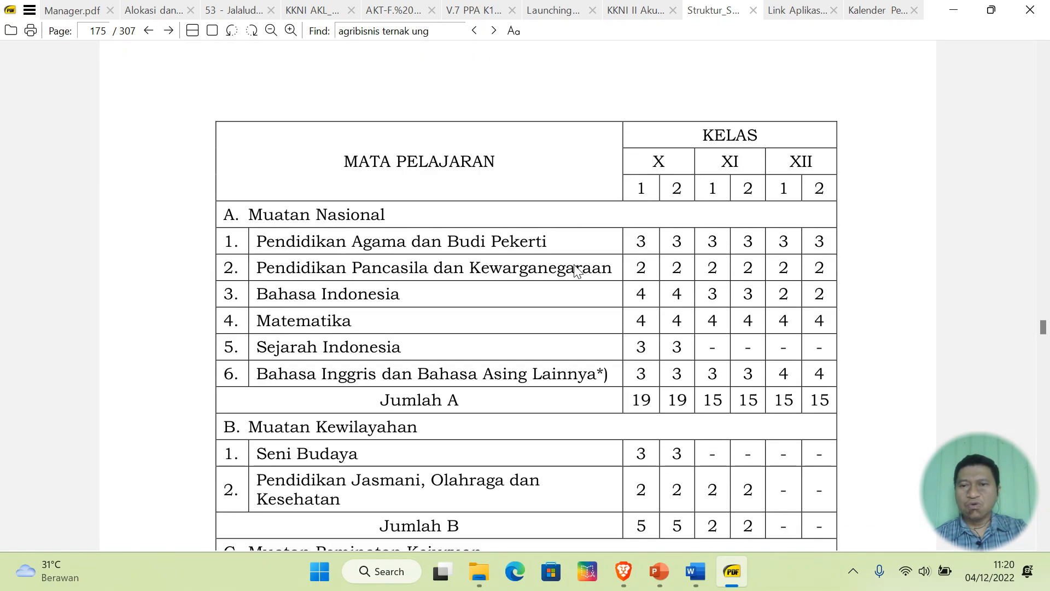
{"action": "scroll", "coordinate": [575, 269], "scroll_direction": "down", "scroll_amount": 1}
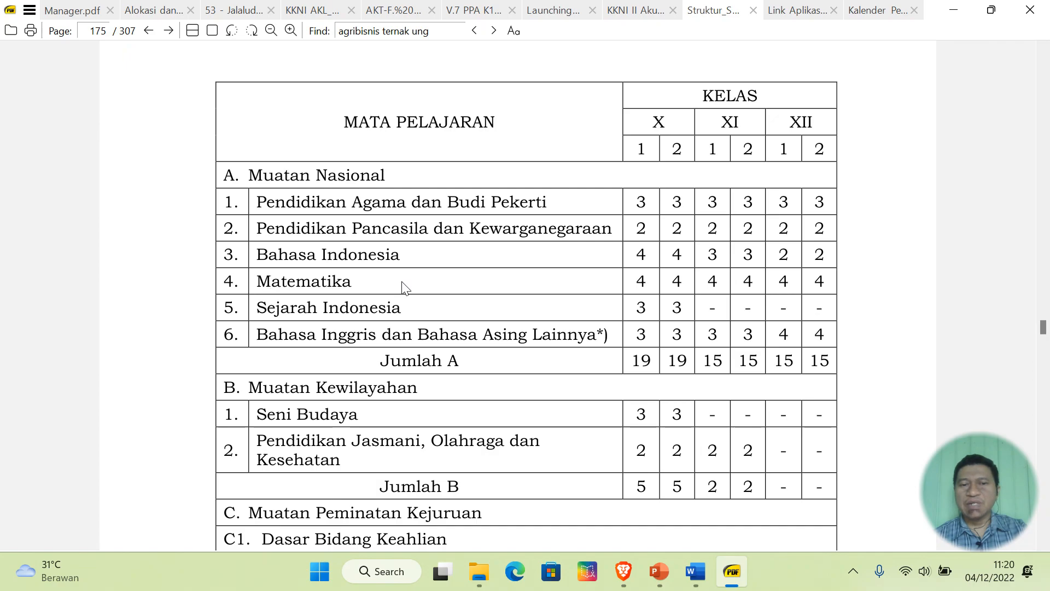
{"action": "scroll", "coordinate": [473, 314], "scroll_direction": "down", "scroll_amount": 3}
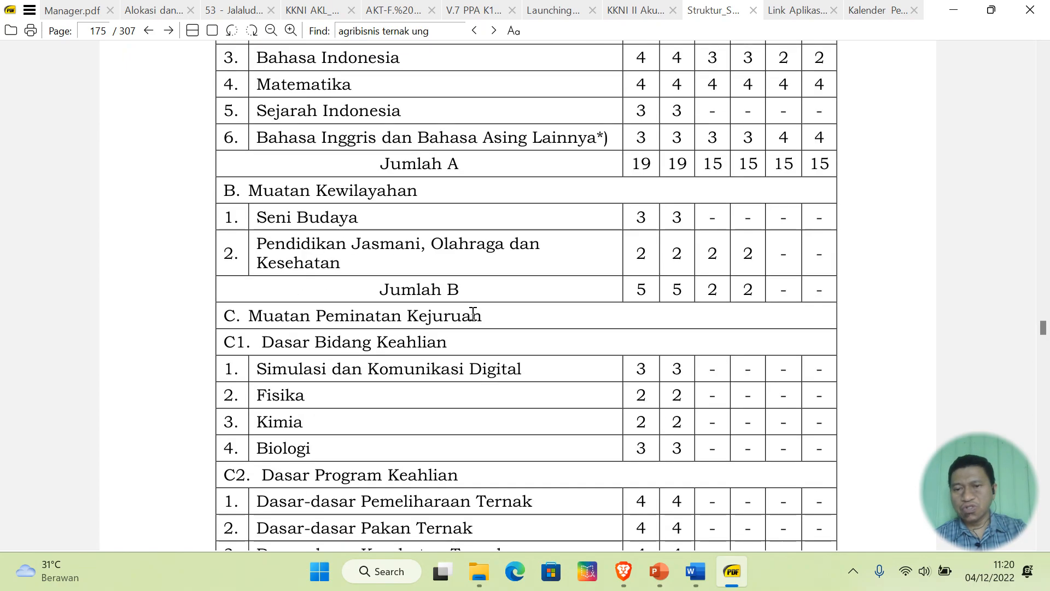
{"action": "scroll", "coordinate": [472, 314], "scroll_direction": "down", "scroll_amount": 3}
{"action": "scroll", "coordinate": [473, 314], "scroll_direction": "up", "scroll_amount": 6}
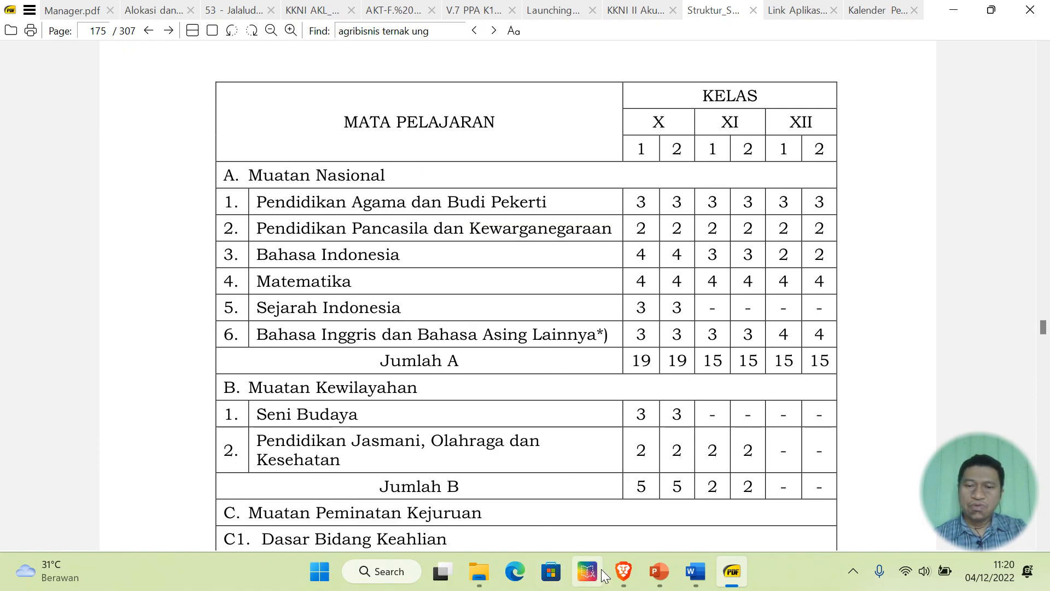
{"action": "left_click", "coordinate": [624, 571]}
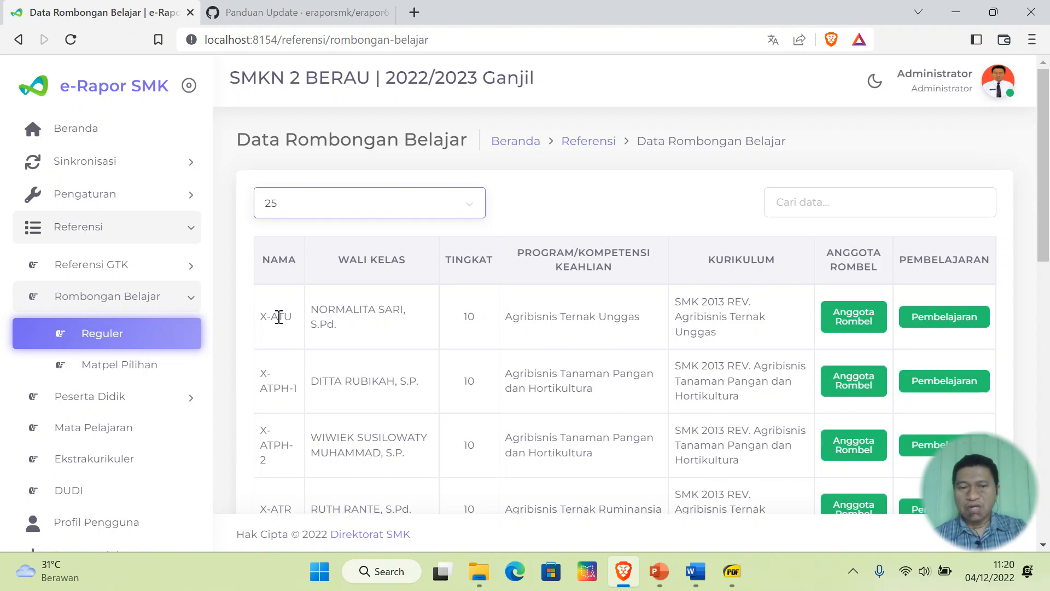
- Review and close X-ATU's Pembelajaran subject assignments, then expand Referensi GTK
{"action": "left_click", "coordinate": [939, 321]}
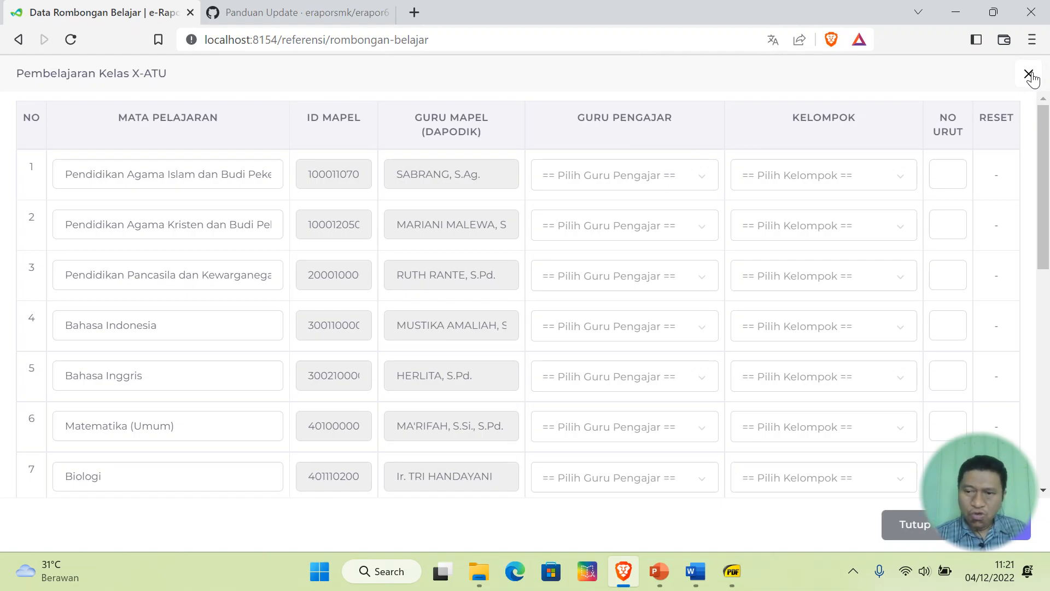
{"action": "left_click", "coordinate": [1029, 74]}
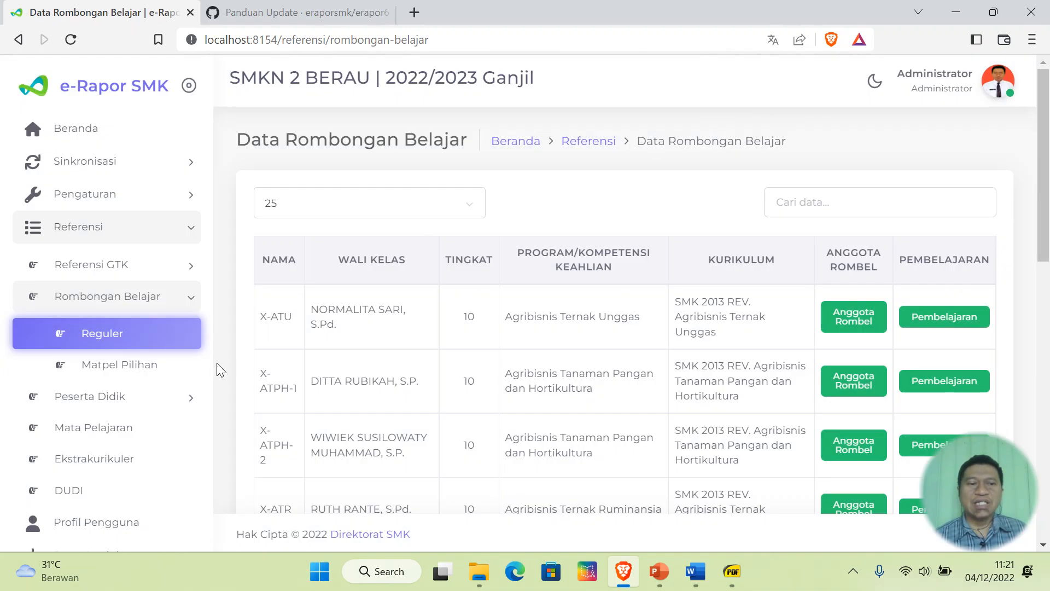
{"action": "left_click", "coordinate": [113, 270]}
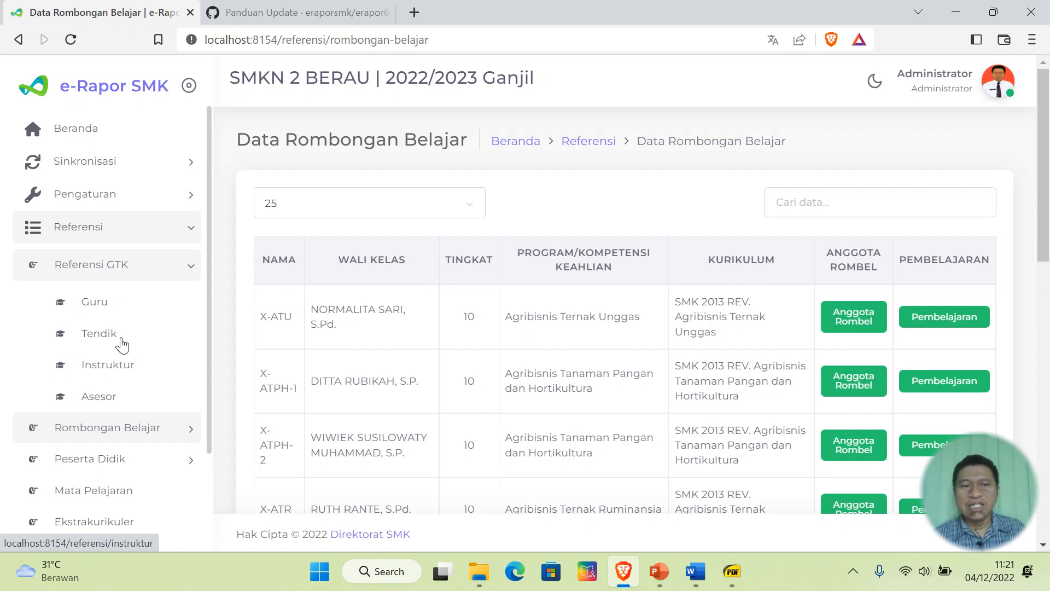
- Confirm the Instruktur list is empty, then reopen X-ATU's Pembelajaran from Rombongan Belajar > Reguler
{"action": "left_click", "coordinate": [107, 268]}
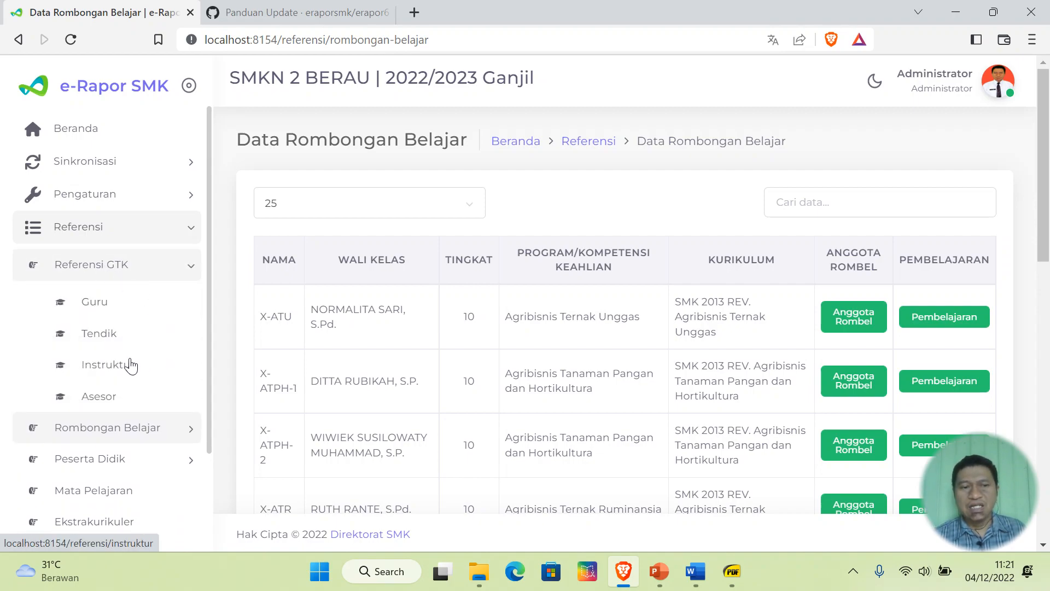
{"action": "left_click", "coordinate": [130, 365]}
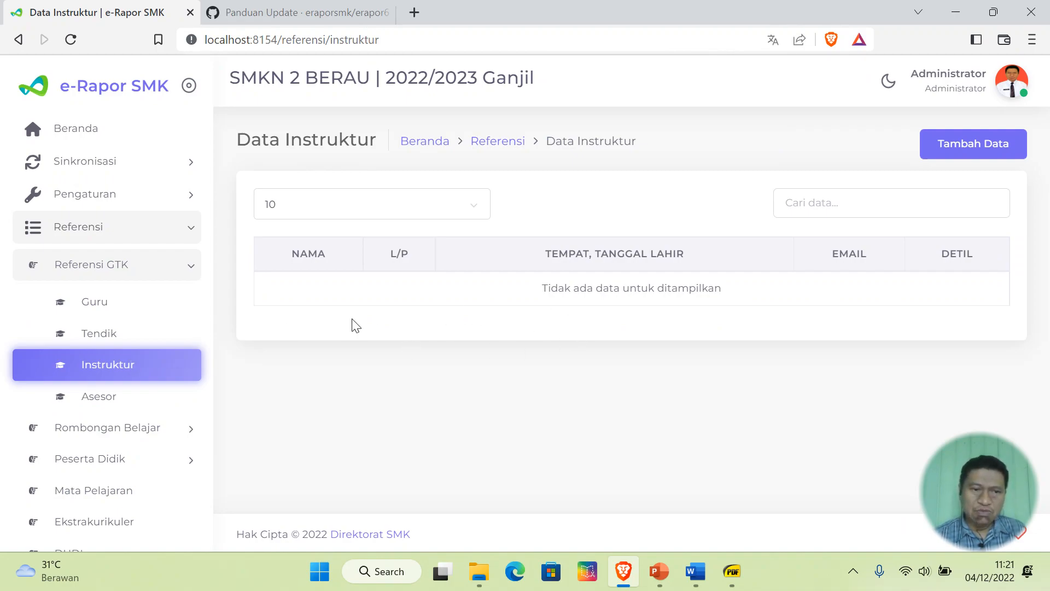
{"action": "left_click", "coordinate": [140, 429]}
{"action": "left_click", "coordinate": [120, 338]}
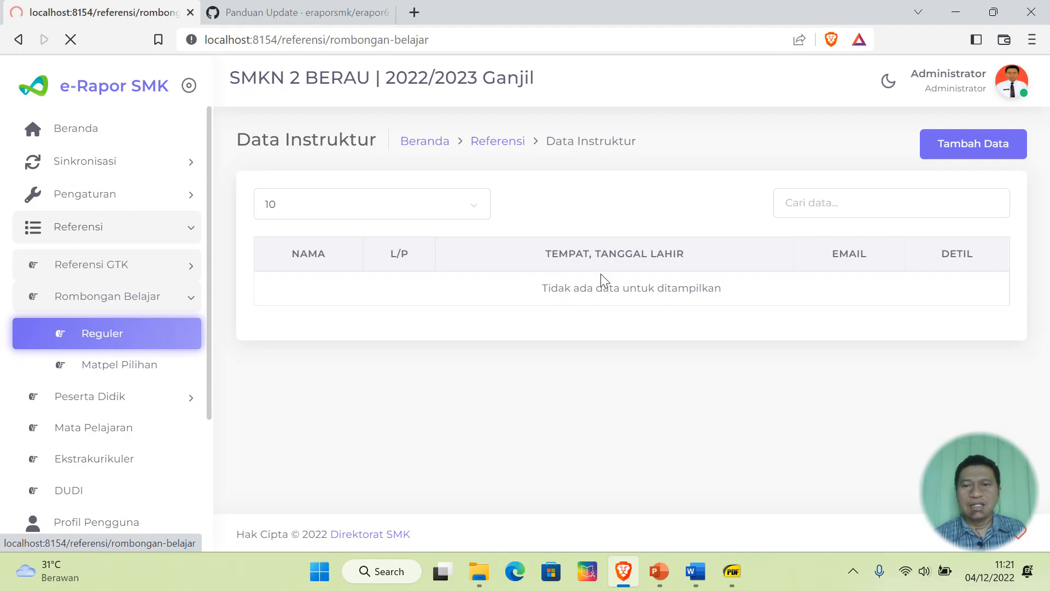
{"action": "left_click", "coordinate": [947, 310]}
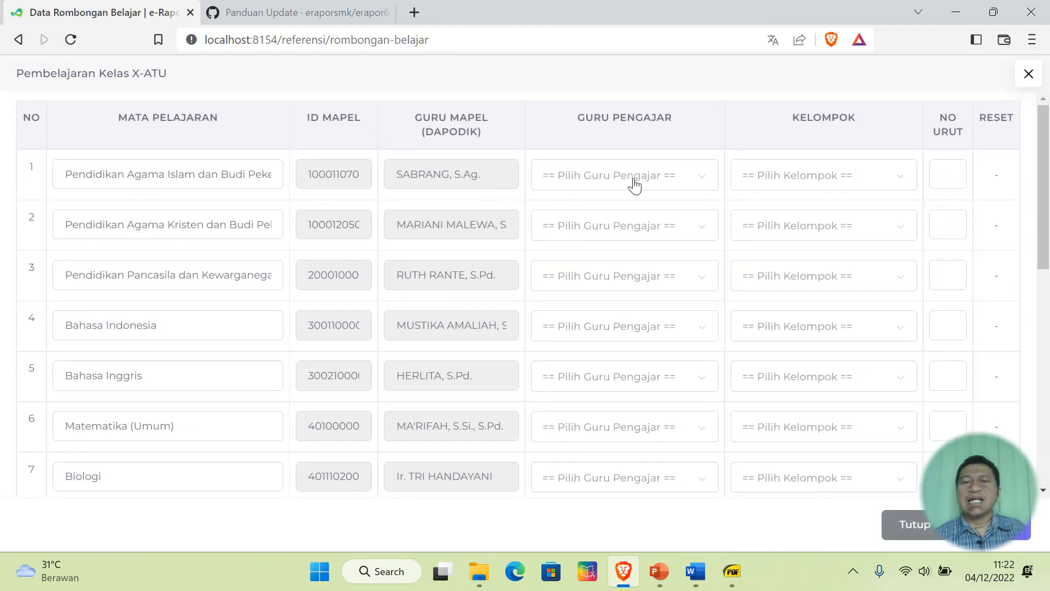
- Browse the Guru Pengajar options for X-ATU's first subject without choosing a teacher
{"action": "left_click", "coordinate": [678, 178]}
{"action": "scroll", "coordinate": [650, 305], "scroll_direction": "down", "scroll_amount": 5}
{"action": "scroll", "coordinate": [650, 305], "scroll_direction": "up", "scroll_amount": 5}
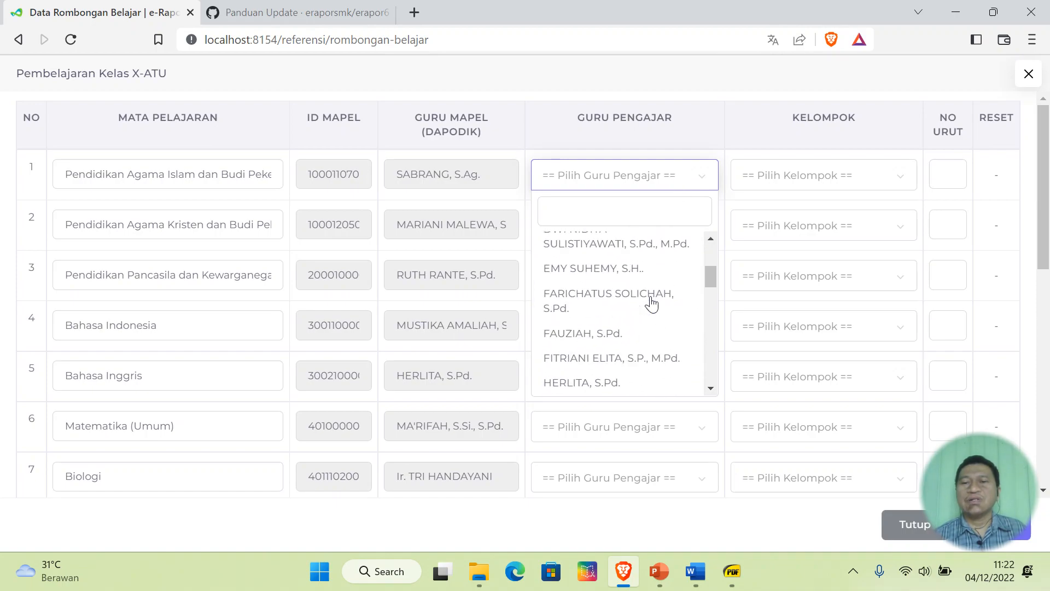
{"action": "left_click", "coordinate": [731, 116]}
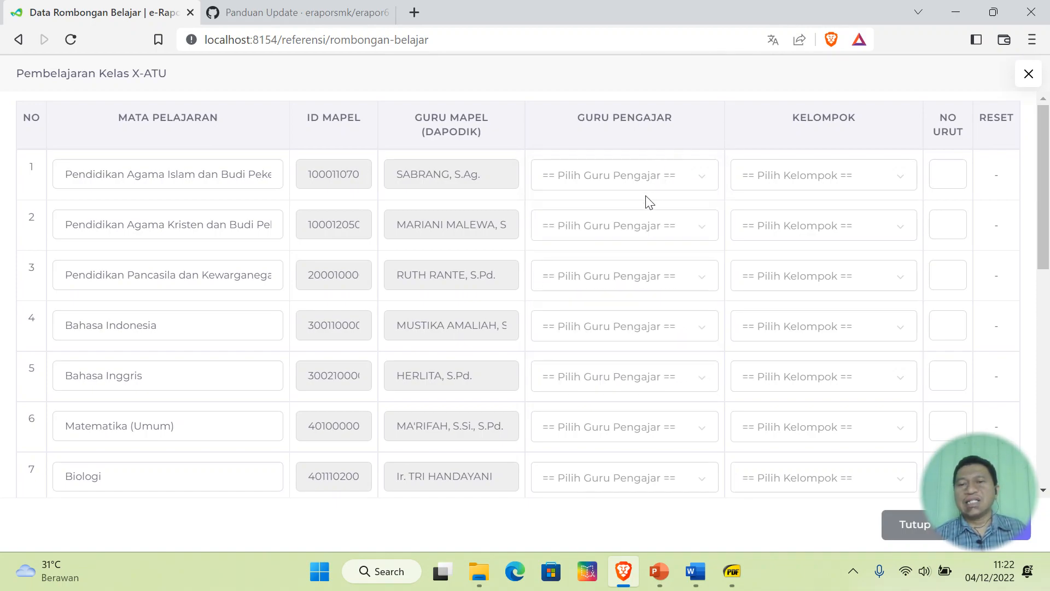
{"action": "scroll", "coordinate": [651, 203], "scroll_direction": "down", "scroll_amount": 8}
{"action": "scroll", "coordinate": [652, 207], "scroll_direction": "up", "scroll_amount": 10}
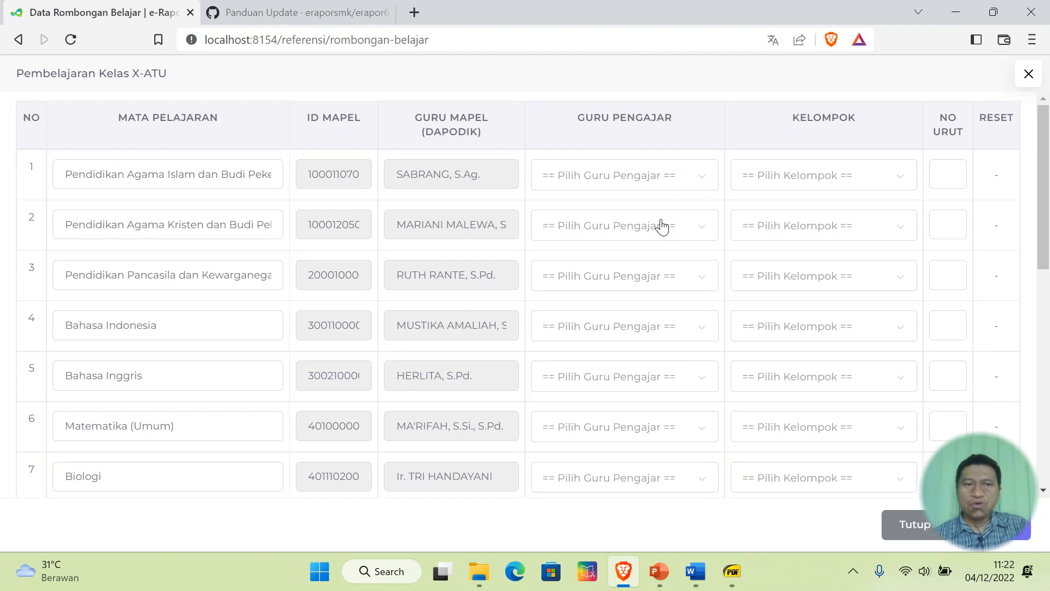
{"action": "left_click", "coordinate": [733, 569]}
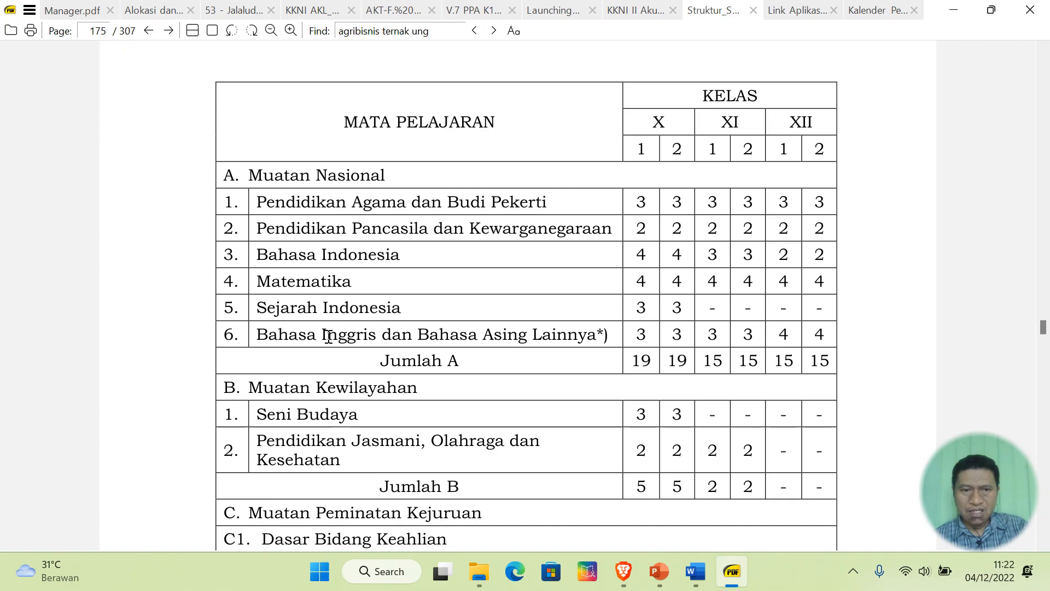
- Put X-ATU's first five subjects, through Bahasa Inggris, in A. Muatan Nasional
{"action": "left_click", "coordinate": [733, 575]}
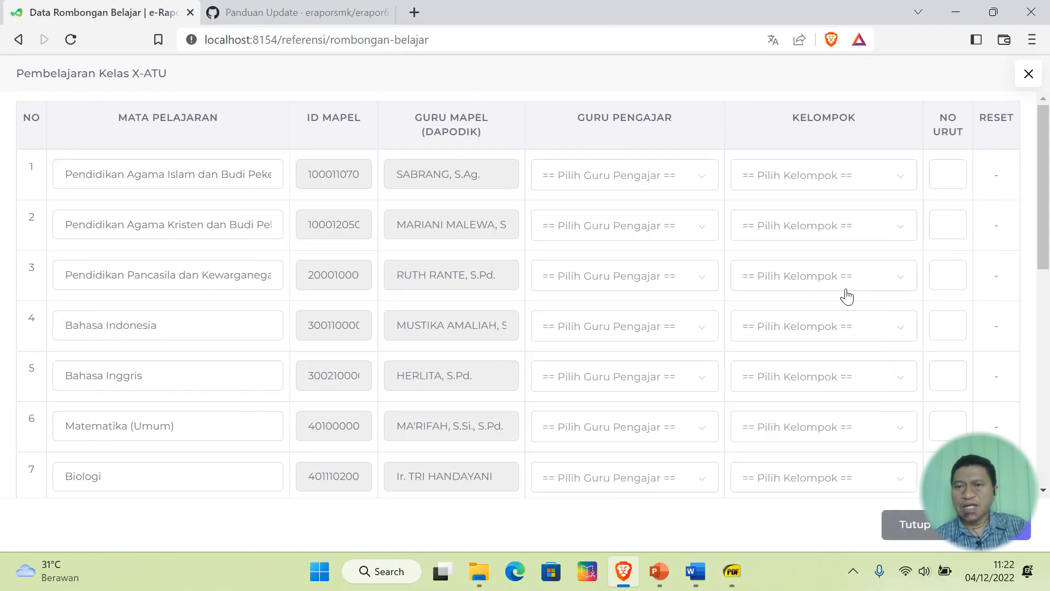
{"action": "left_click", "coordinate": [814, 270]}
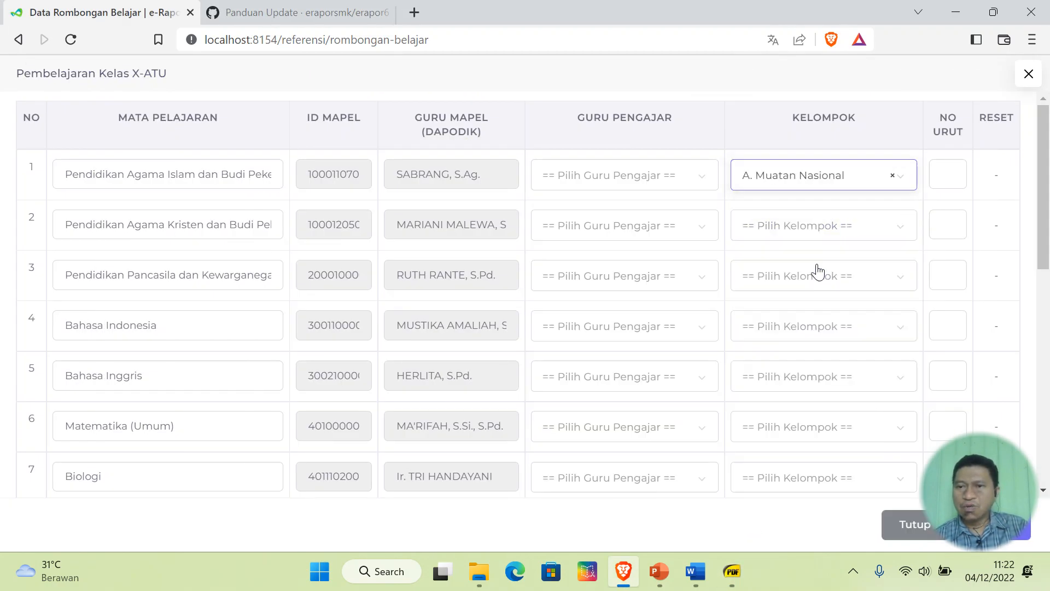
{"action": "left_click", "coordinate": [816, 225]}
{"action": "left_click", "coordinate": [806, 317]}
{"action": "left_click", "coordinate": [808, 280]}
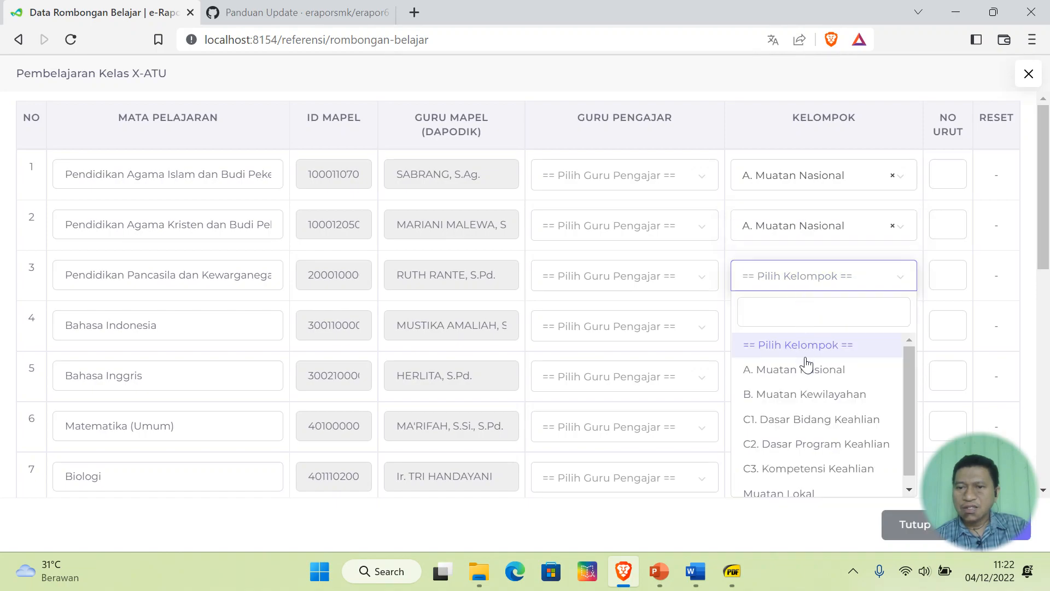
{"action": "left_click", "coordinate": [806, 368]}
{"action": "left_click", "coordinate": [809, 327]}
{"action": "left_click", "coordinate": [819, 420]}
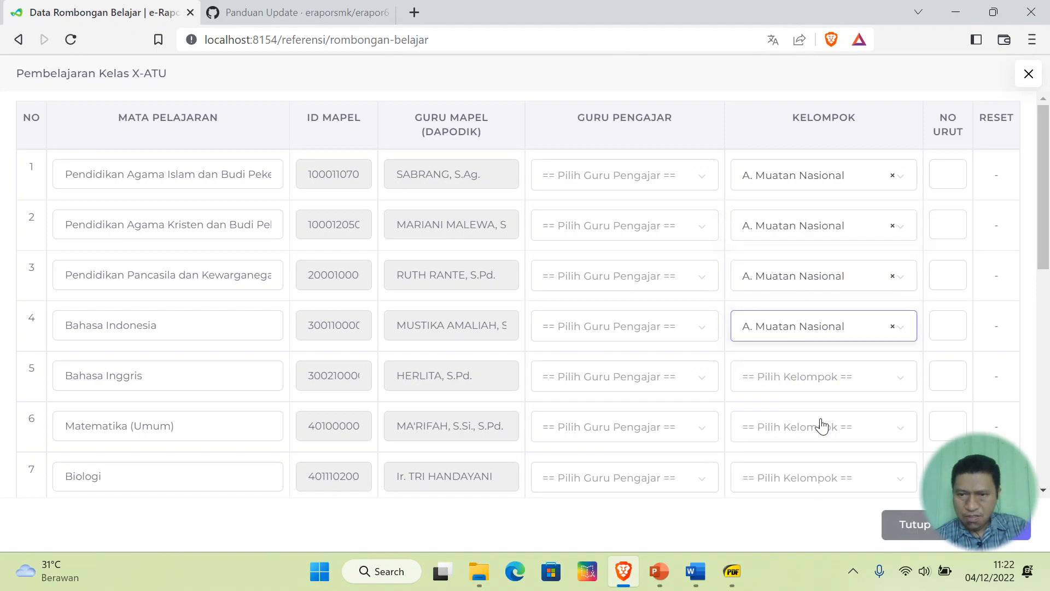
{"action": "left_click", "coordinate": [819, 380]}
{"action": "left_click", "coordinate": [832, 250]}
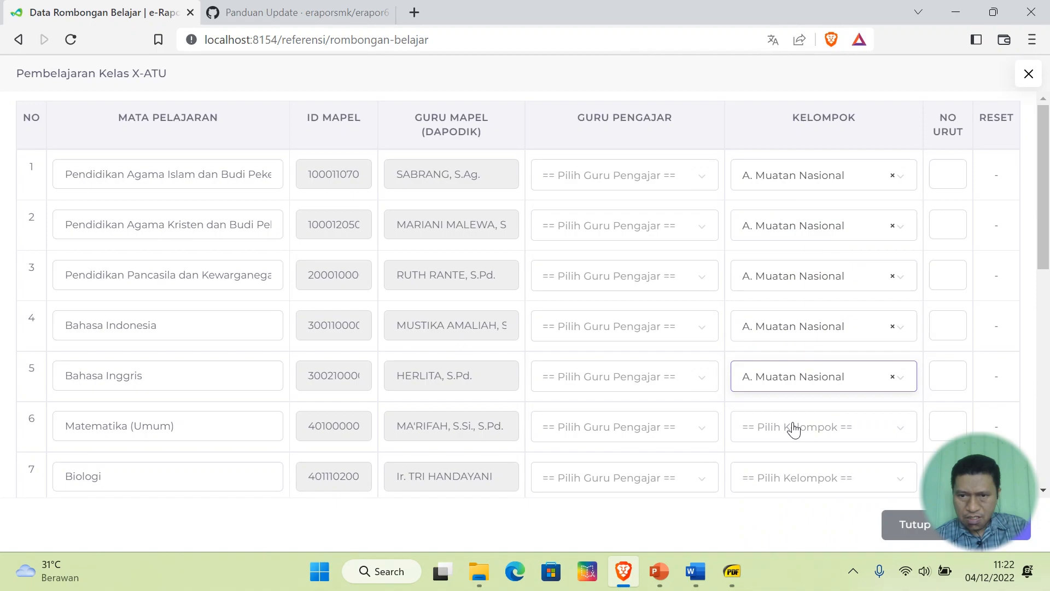
- Rename 'Matematika (Umum)' to 'Matematika' and put it and Sejarah Indonesia in A. Muatan Nasional
{"action": "left_click", "coordinate": [207, 426]}
{"action": "key", "text": "BackSpace"}
{"action": "key", "text": "BackSpace"}
{"action": "key", "text": "BackSpace"}
{"action": "key", "text": "BackSpace"}
{"action": "key", "text": "BackSpace"}
{"action": "key", "text": "BackSpace"}
{"action": "key", "text": "BackSpace"}
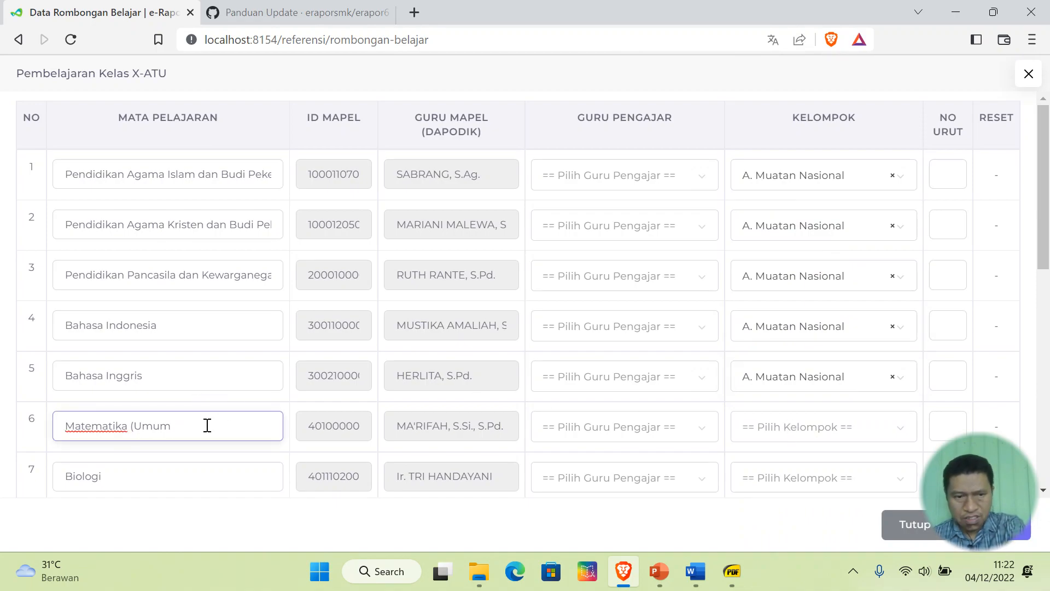
{"action": "left_click", "coordinate": [802, 428]}
{"action": "left_click", "coordinate": [797, 285]}
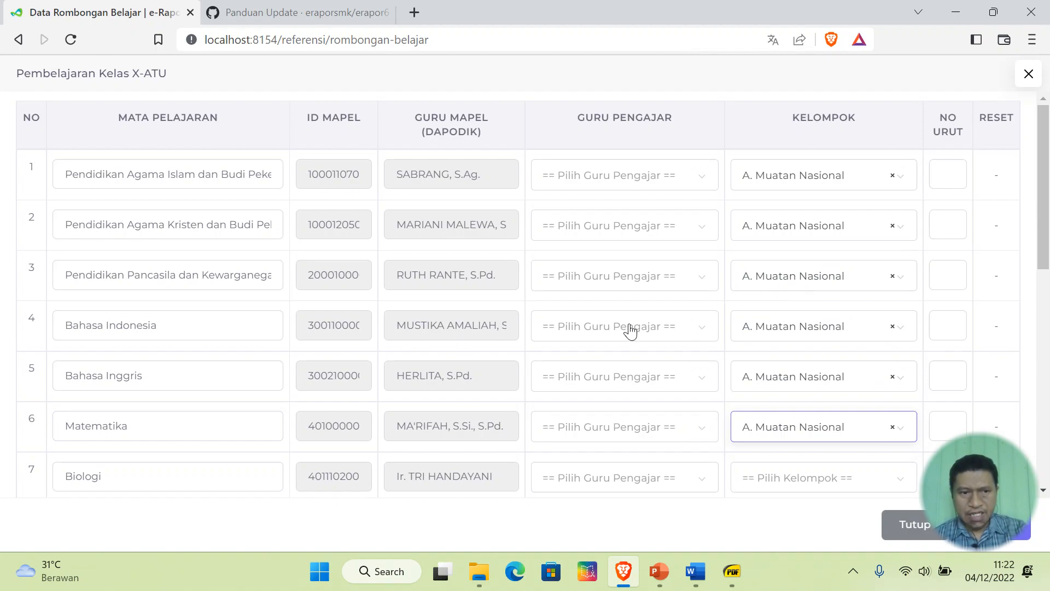
{"action": "scroll", "coordinate": [630, 331], "scroll_direction": "down", "scroll_amount": 6}
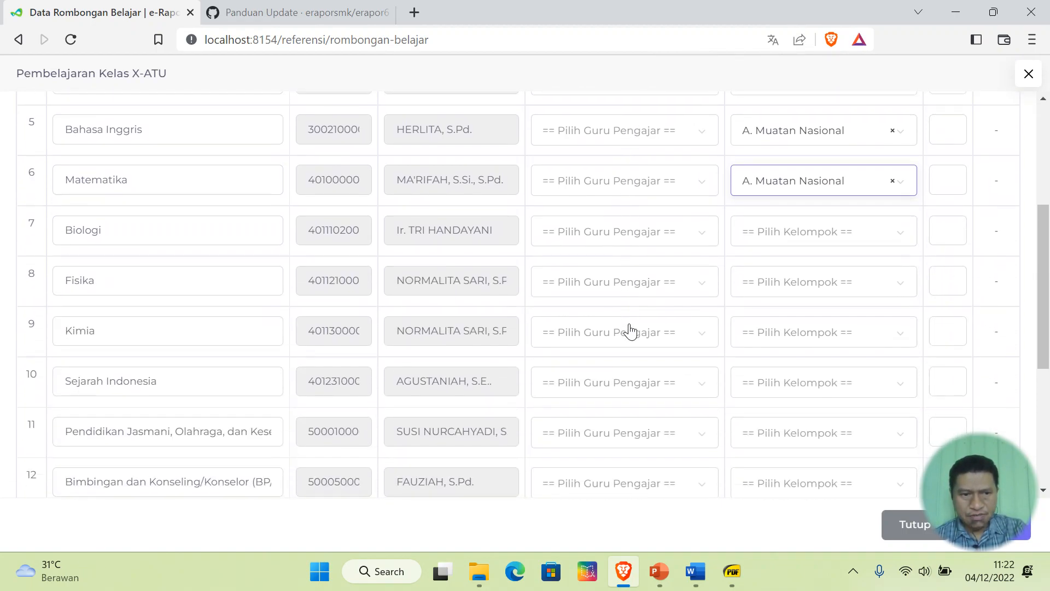
{"action": "left_click", "coordinate": [851, 306]}
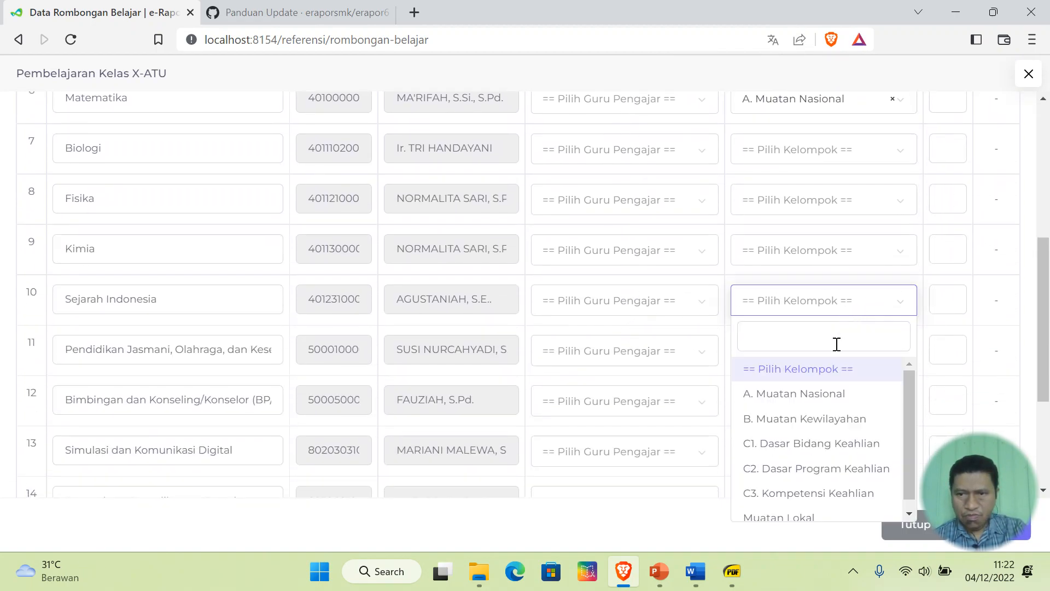
{"action": "left_click", "coordinate": [835, 394]}
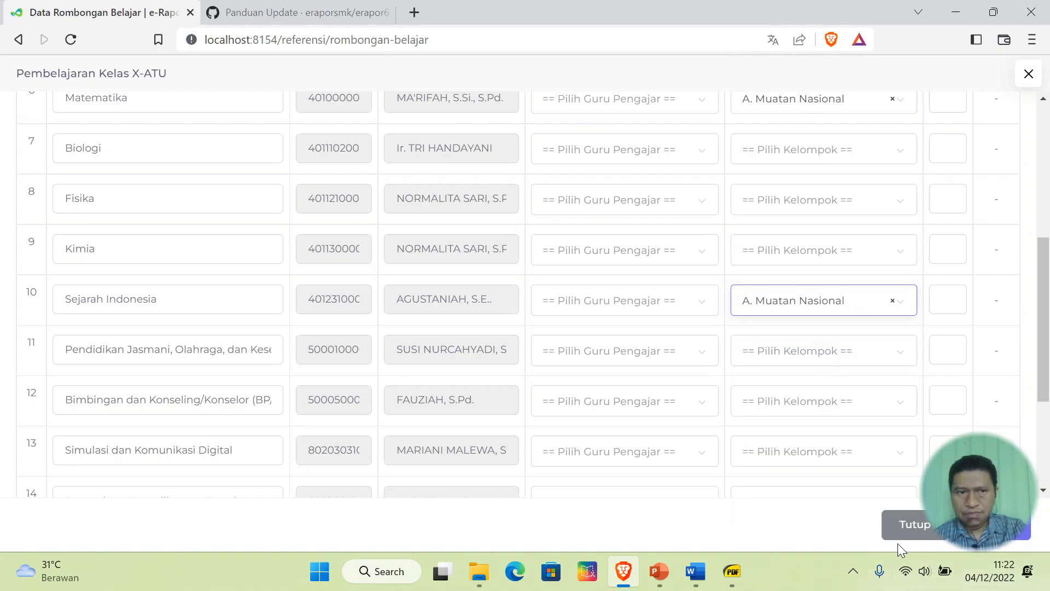
- Enter order numbers 4, 6, 3, 2 and 1 for the Muatan Nasional subjects
{"action": "left_click", "coordinate": [951, 310]}
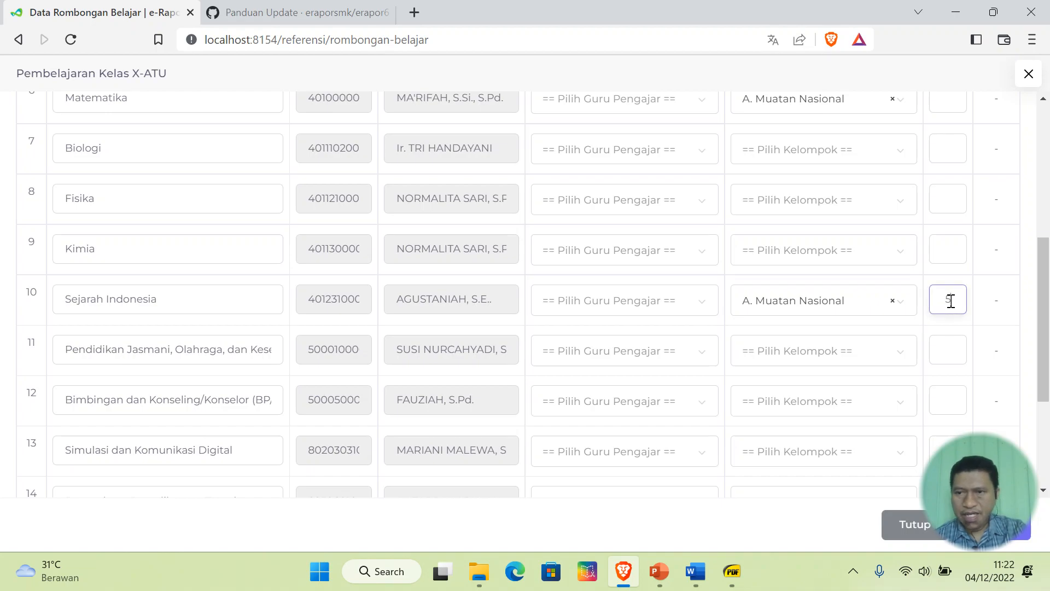
{"action": "scroll", "coordinate": [800, 354], "scroll_direction": "up", "scroll_amount": 3}
{"action": "left_click", "coordinate": [949, 257]}
{"action": "type", "text": "4"}
{"action": "left_click", "coordinate": [957, 211]}
{"action": "type", "text": "6"}
{"action": "scroll", "coordinate": [832, 284], "scroll_direction": "up", "scroll_amount": 3}
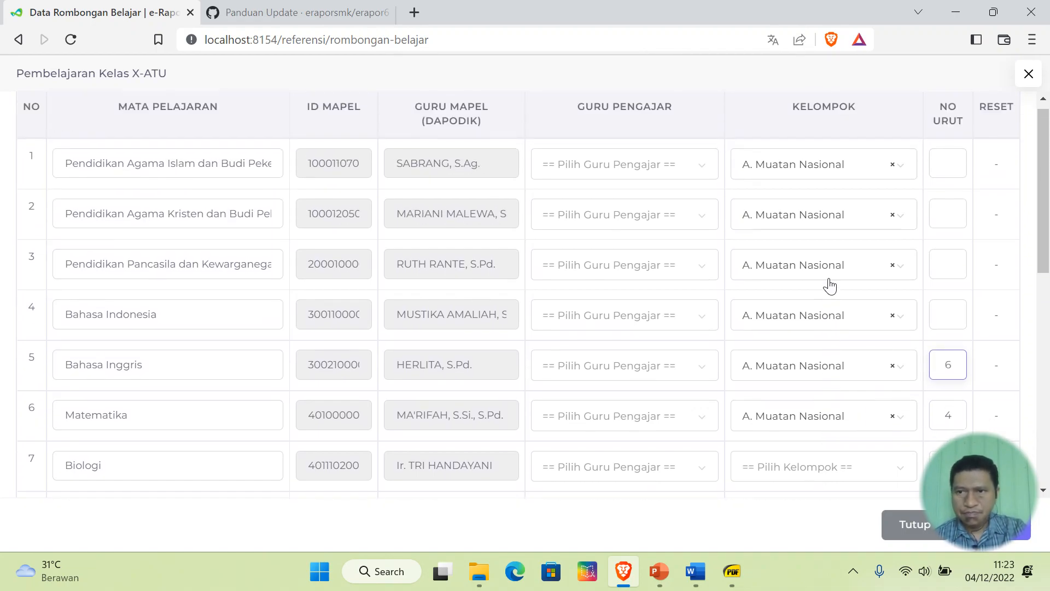
{"action": "left_click", "coordinate": [955, 326]}
{"action": "type", "text": "3"}
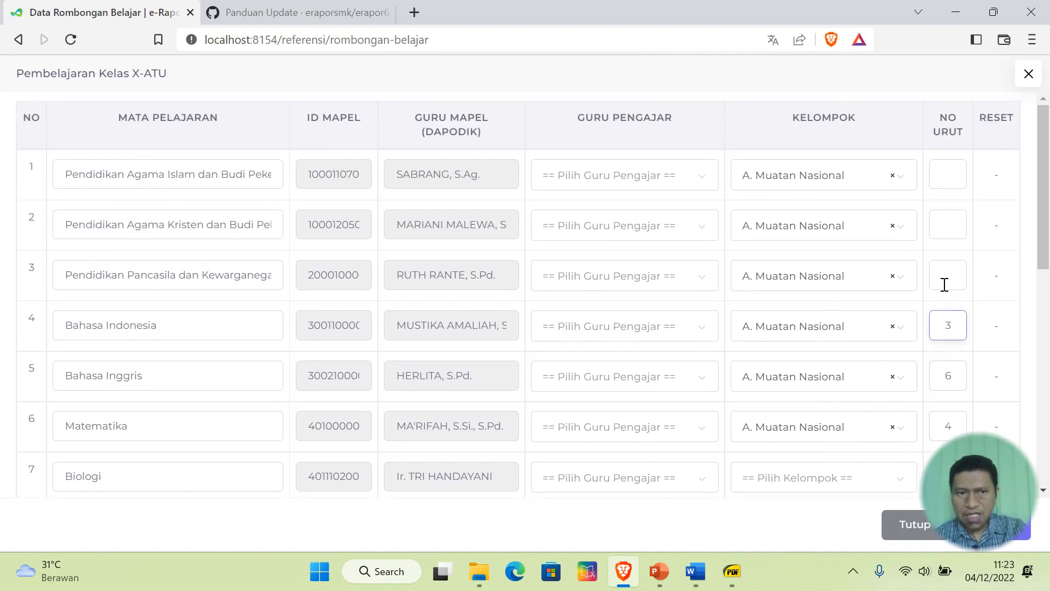
{"action": "left_click", "coordinate": [945, 280]}
{"action": "type", "text": "2"}
{"action": "left_click", "coordinate": [954, 228]}
{"action": "type", "text": "1"}
{"action": "left_click", "coordinate": [953, 183]}
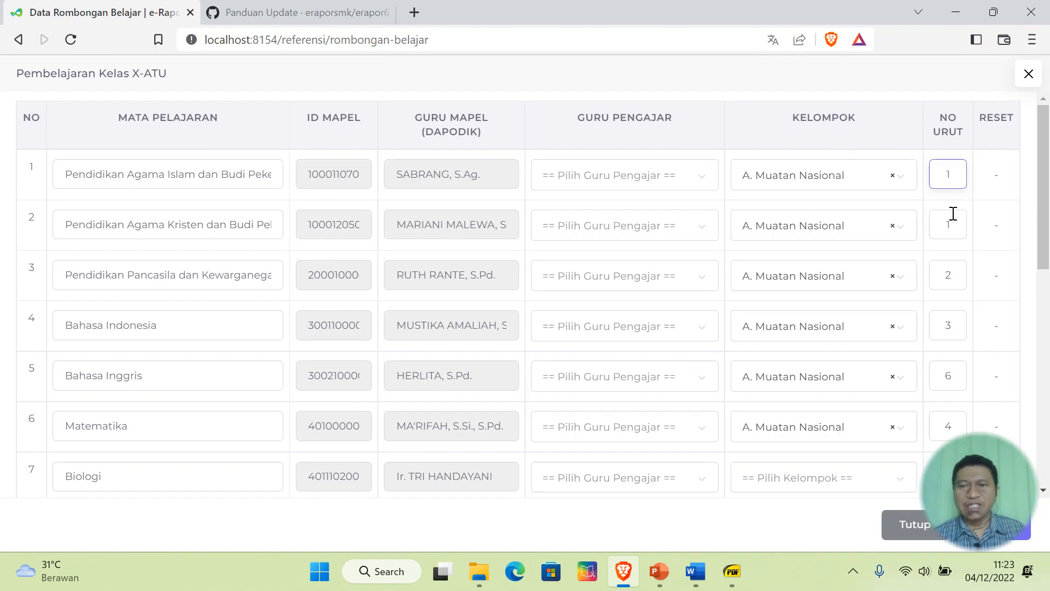
{"action": "scroll", "coordinate": [576, 339], "scroll_direction": "down", "scroll_amount": 2}
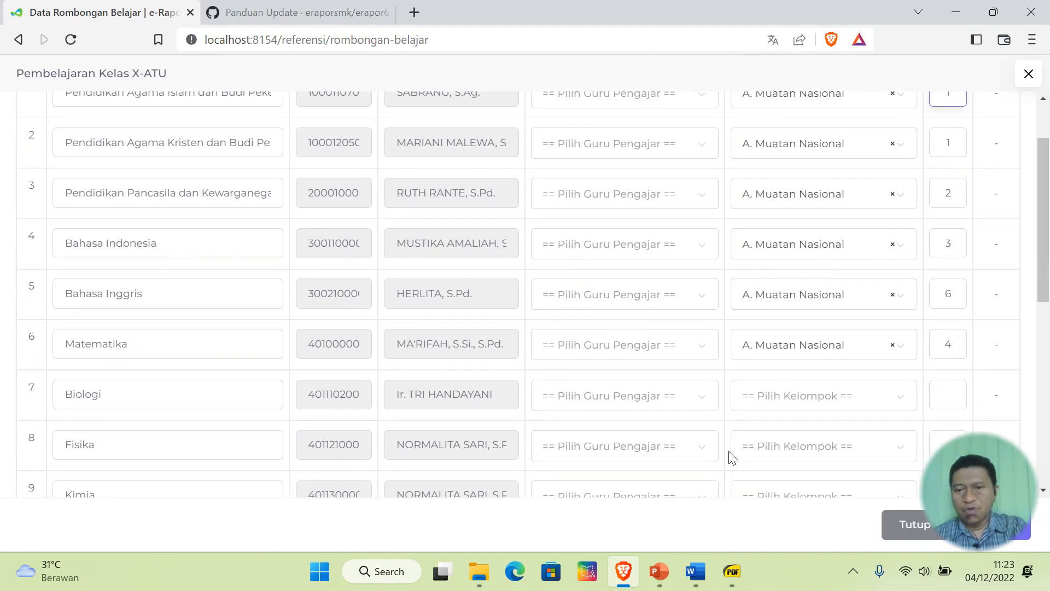
{"action": "left_click", "coordinate": [740, 560]}
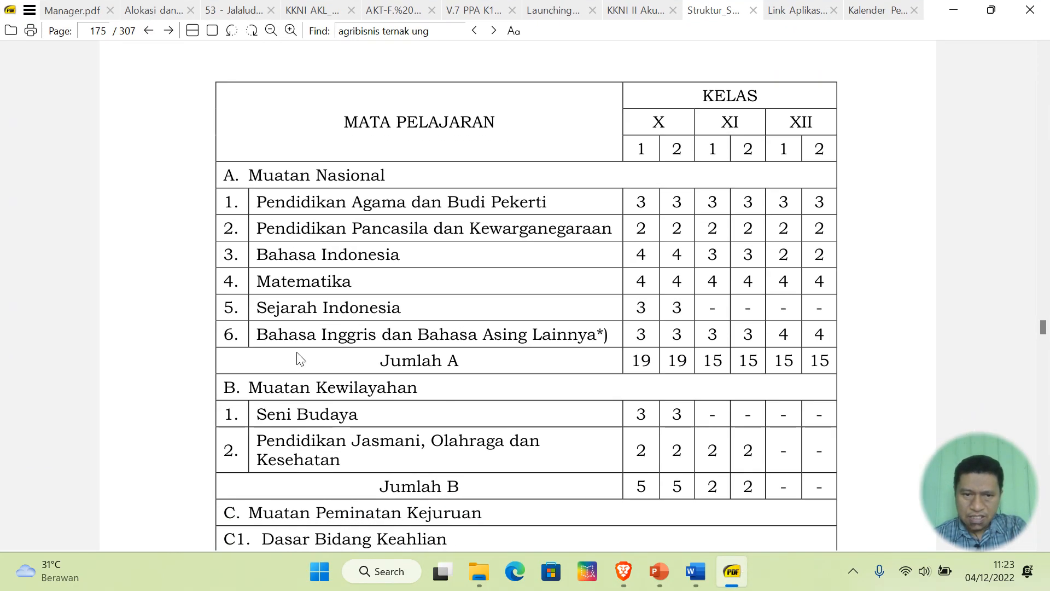
- Put Seni Budaya and physical education in B. Muatan Kewilayahan, checking the curriculum table
{"action": "left_click_drag", "start_coordinate": [267, 414], "coordinate": [414, 458]}
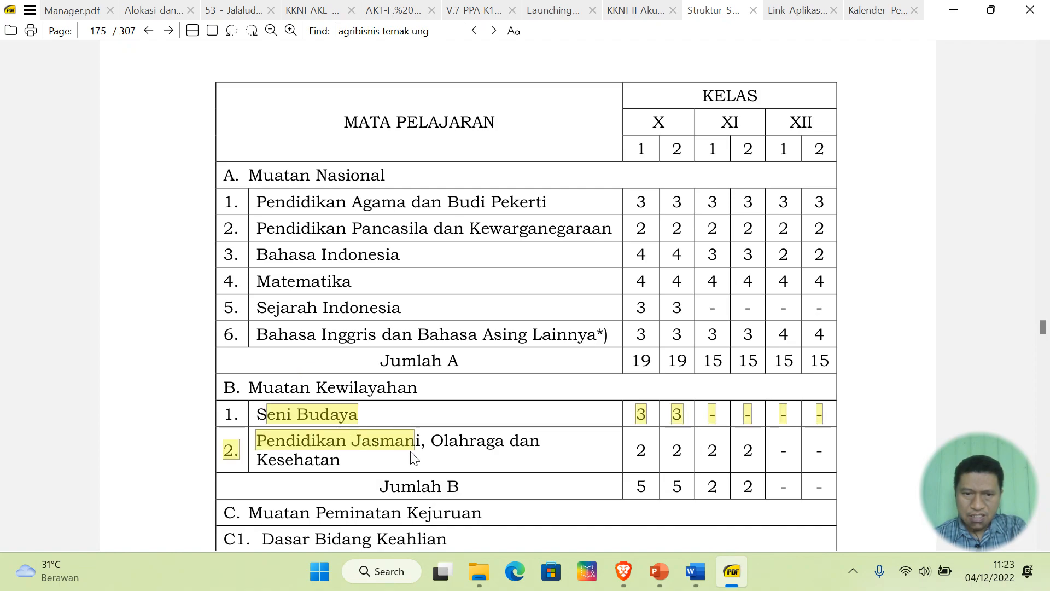
{"action": "left_click", "coordinate": [522, 448]}
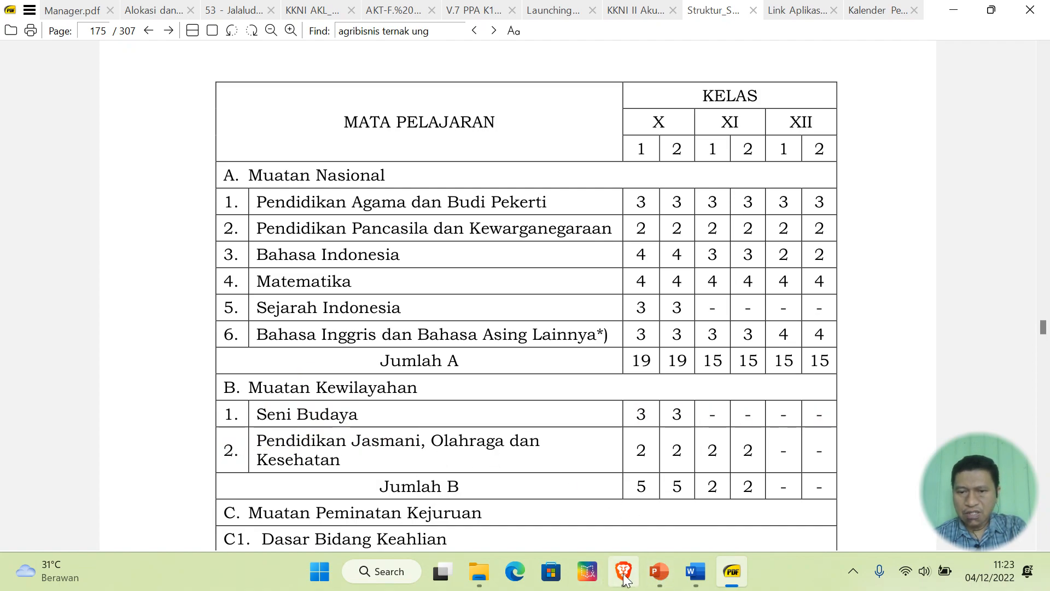
{"action": "left_click", "coordinate": [624, 572]}
{"action": "scroll", "coordinate": [788, 361], "scroll_direction": "down", "scroll_amount": 6}
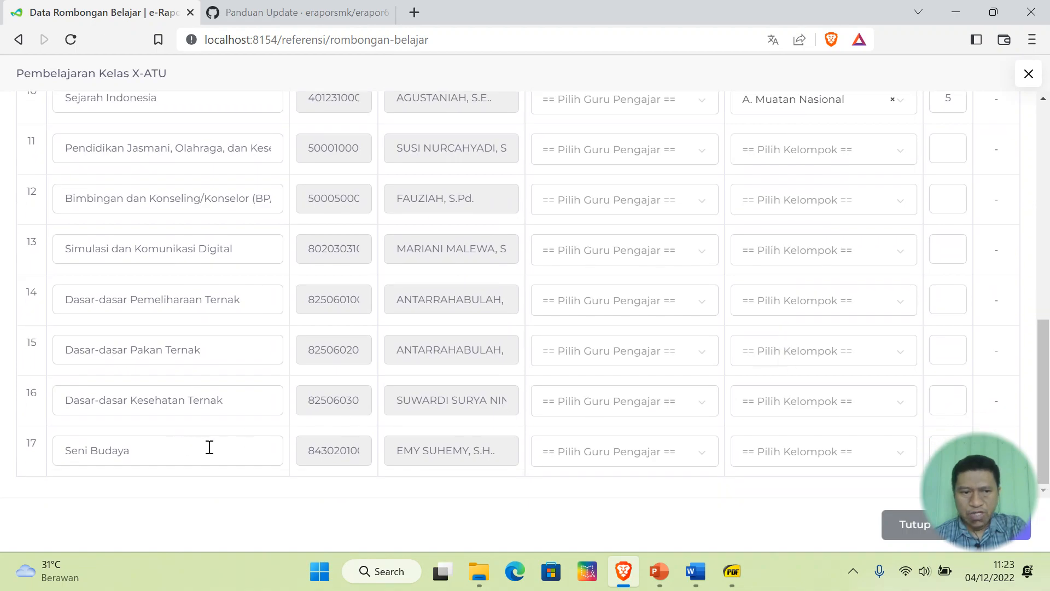
{"action": "left_click", "coordinate": [854, 453]}
{"action": "left_click", "coordinate": [839, 334]}
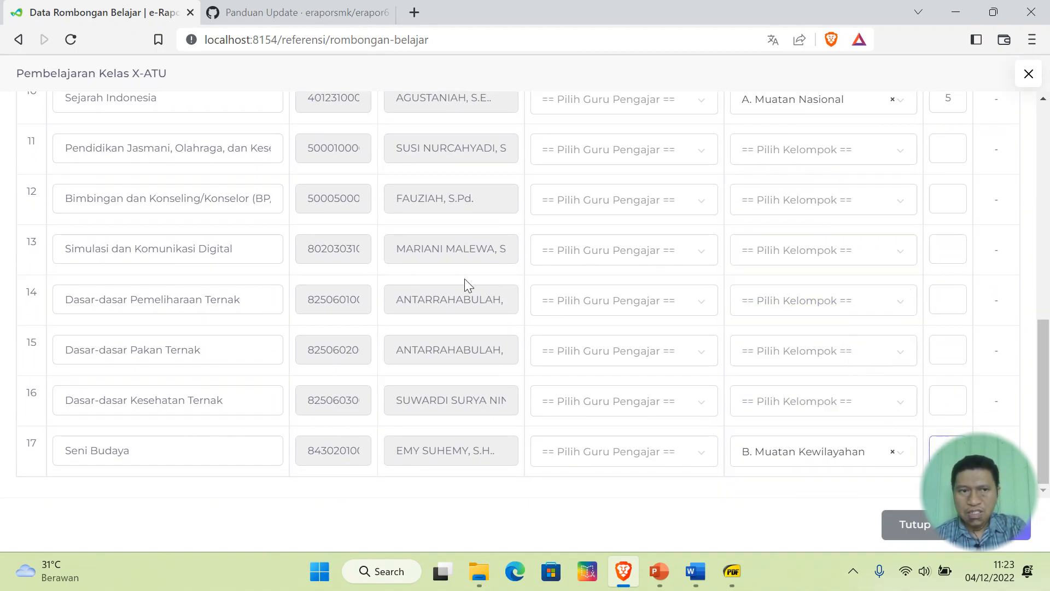
{"action": "left_click", "coordinate": [811, 149]}
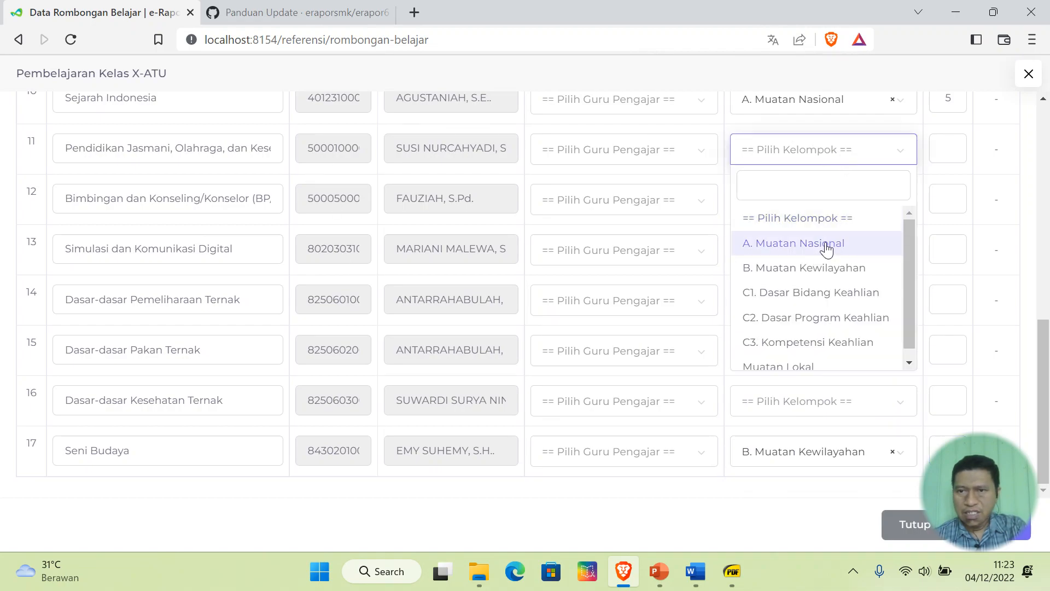
{"action": "left_click", "coordinate": [822, 268]}
{"action": "left_click", "coordinate": [958, 153]}
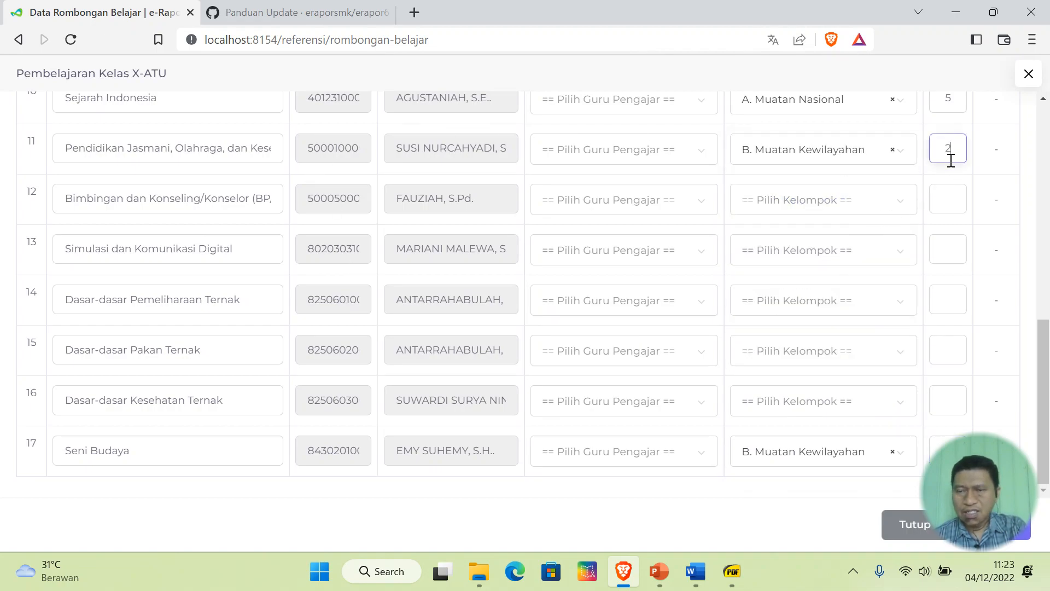
{"action": "key", "text": "alt+Tab"}
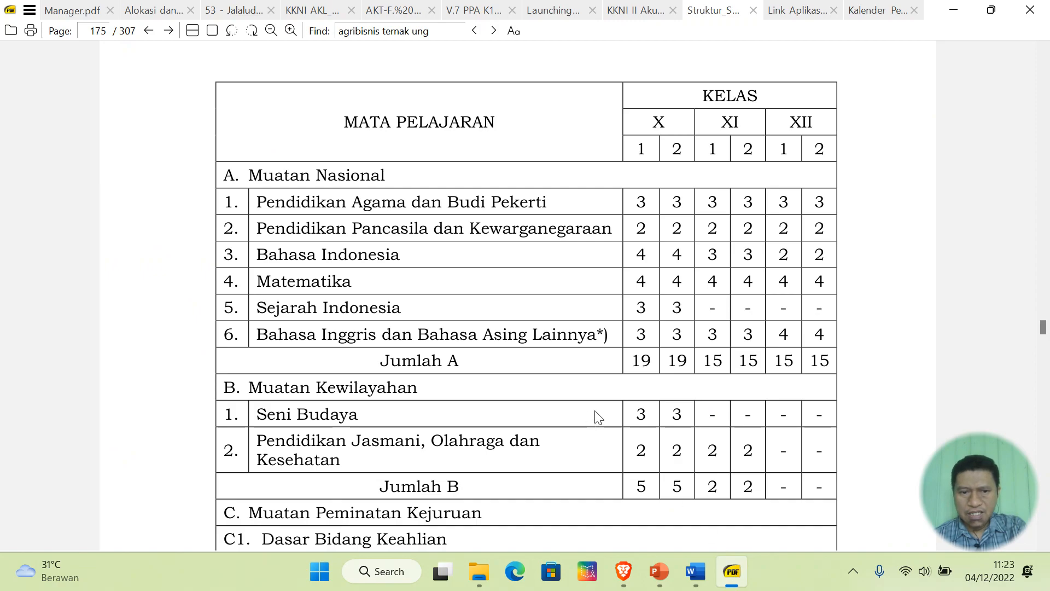
{"action": "scroll", "coordinate": [597, 417], "scroll_direction": "down", "scroll_amount": 3}
{"action": "scroll", "coordinate": [598, 417], "scroll_direction": "down", "scroll_amount": 1}
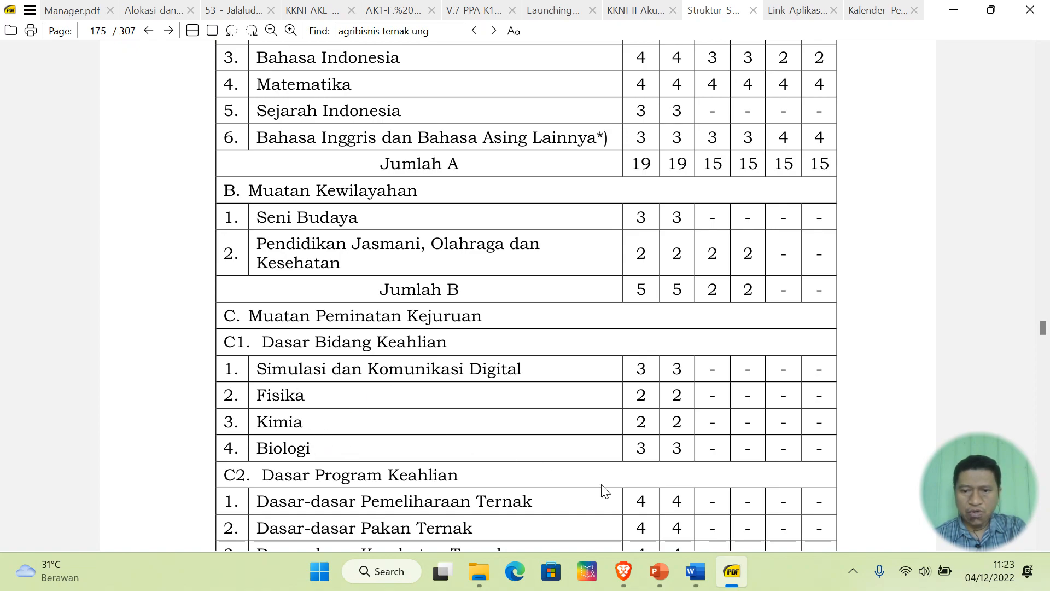
{"action": "left_click", "coordinate": [624, 571]}
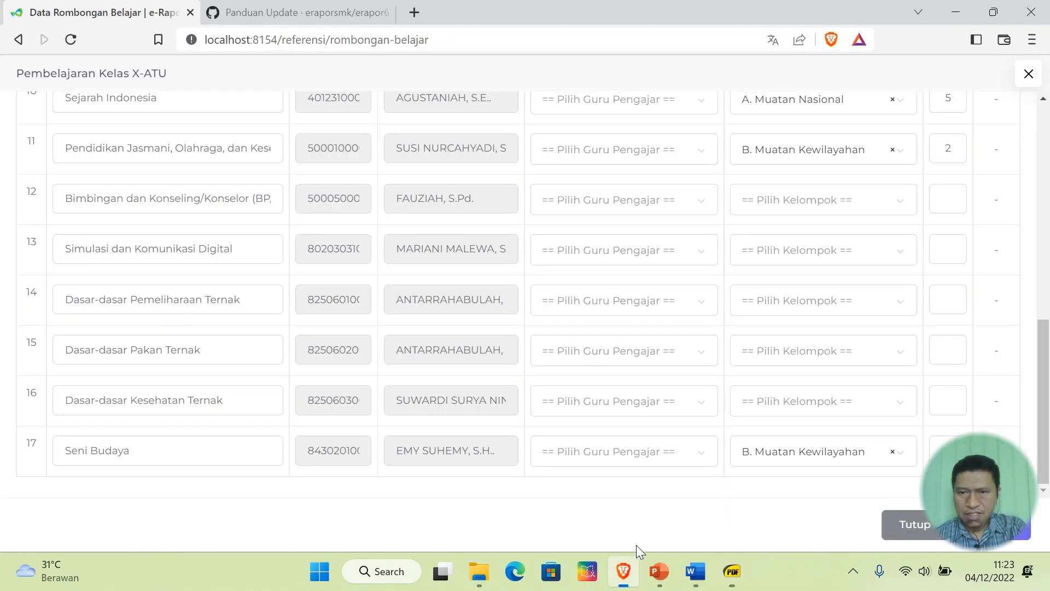
- Put Simulasi dan Komunikasi Digital, Fisika, Kimia and Biologi in C1. Dasar Bidang Keahlian with order numbers
{"action": "left_click", "coordinate": [813, 252]}
{"action": "left_click", "coordinate": [813, 394]}
{"action": "left_click", "coordinate": [949, 248]}
{"action": "scroll", "coordinate": [870, 321], "scroll_direction": "up", "scroll_amount": 5}
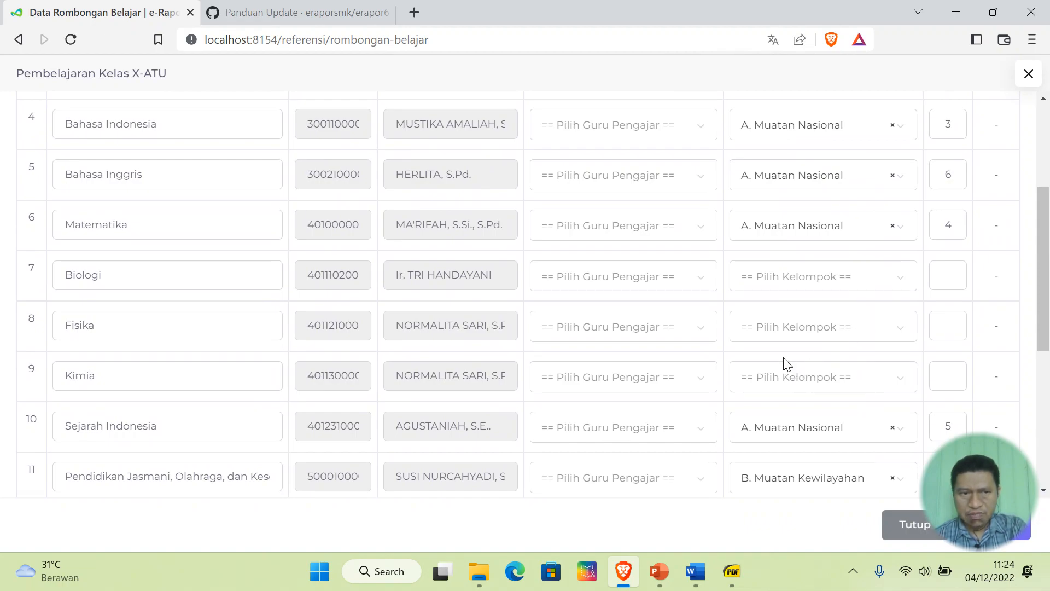
{"action": "left_click", "coordinate": [884, 334]}
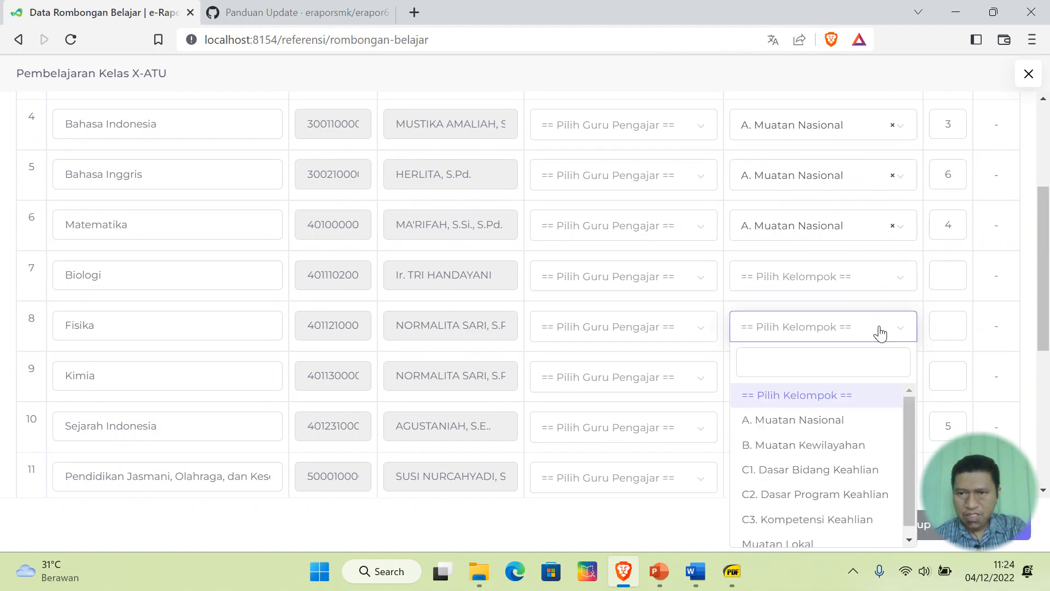
{"action": "left_click", "coordinate": [842, 471]}
{"action": "left_click", "coordinate": [832, 385]}
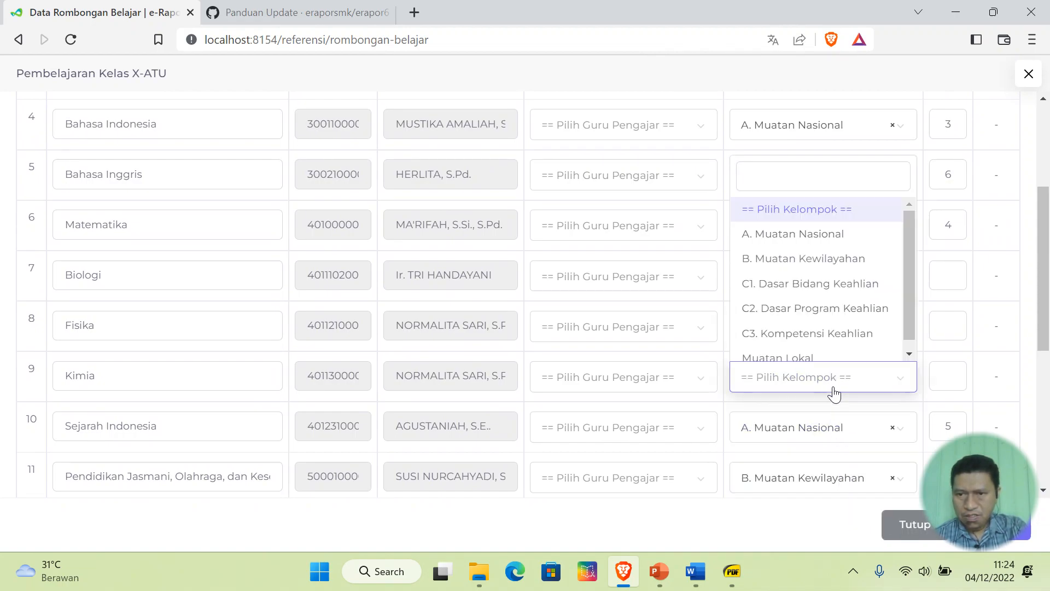
{"action": "left_click", "coordinate": [855, 287]}
{"action": "left_click", "coordinate": [824, 277]}
{"action": "left_click", "coordinate": [828, 424]}
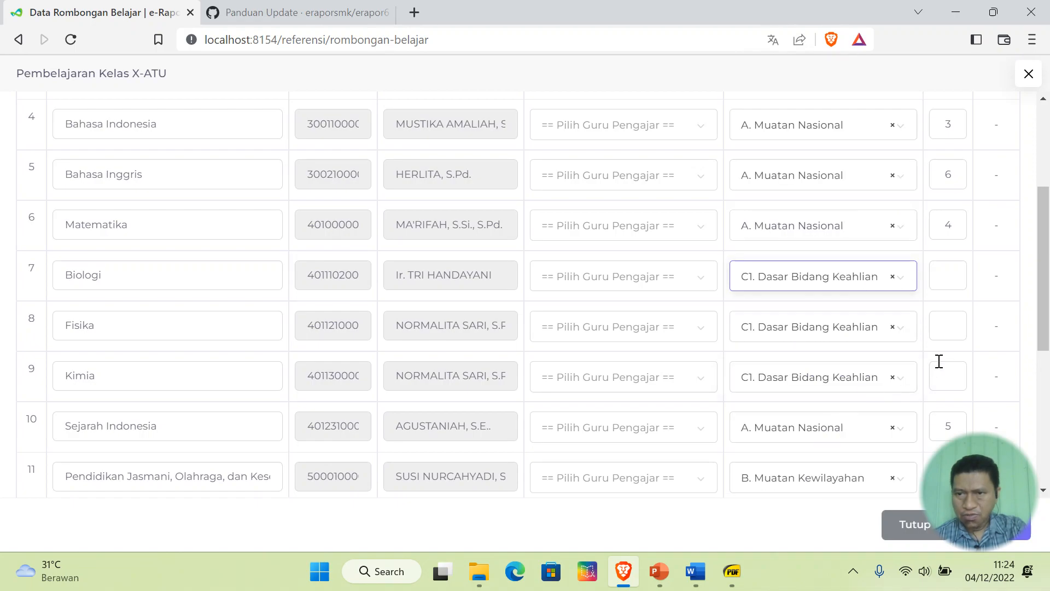
{"action": "left_click", "coordinate": [949, 323]}
{"action": "type", "text": "2"}
{"action": "left_click", "coordinate": [953, 377]}
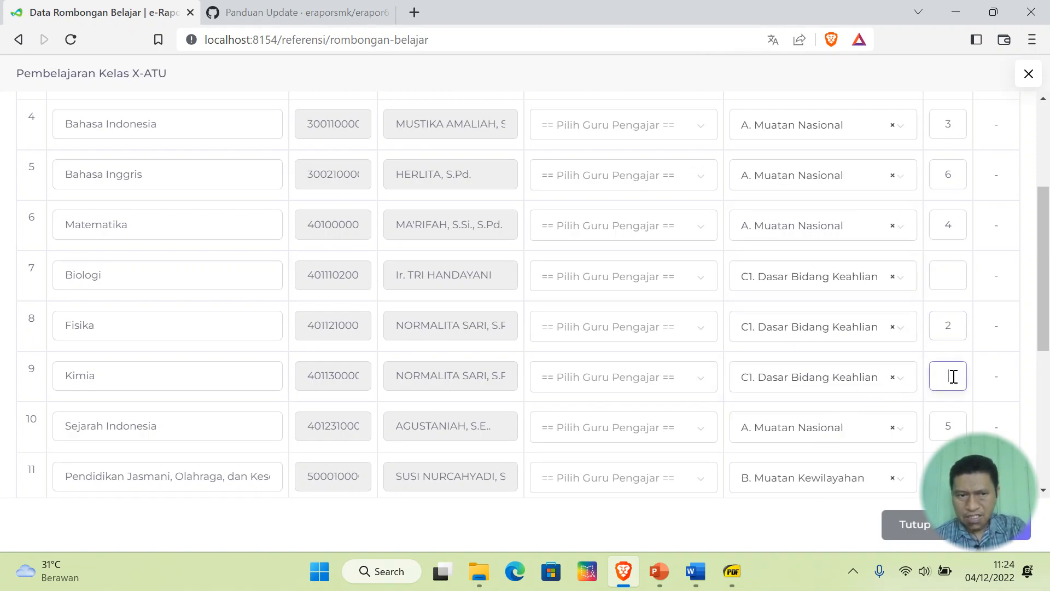
{"action": "left_click", "coordinate": [951, 274]}
{"action": "type", "text": "4"}
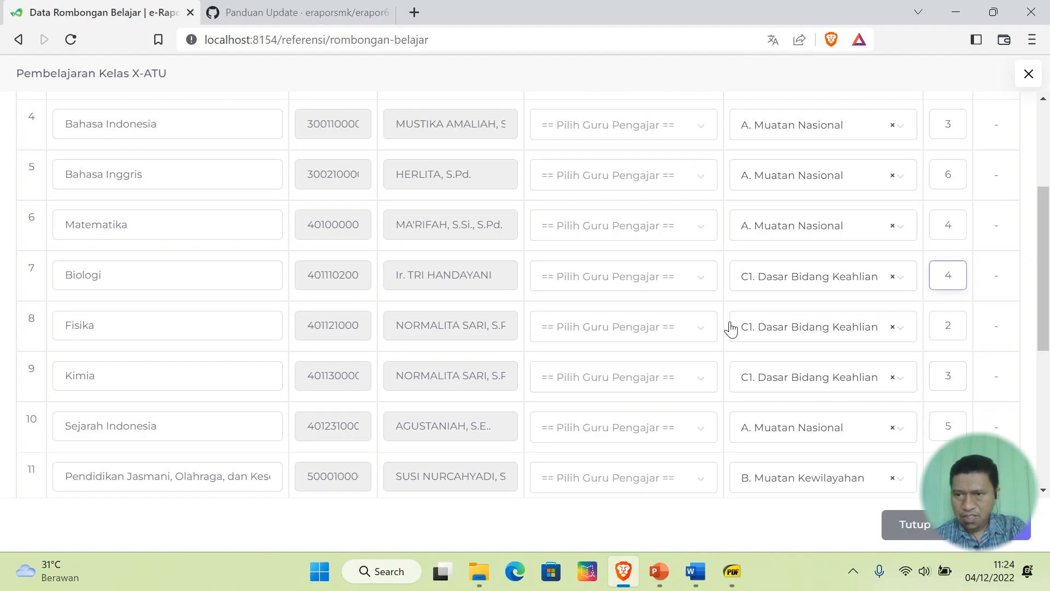
{"action": "scroll", "coordinate": [731, 329], "scroll_direction": "down", "scroll_amount": 6}
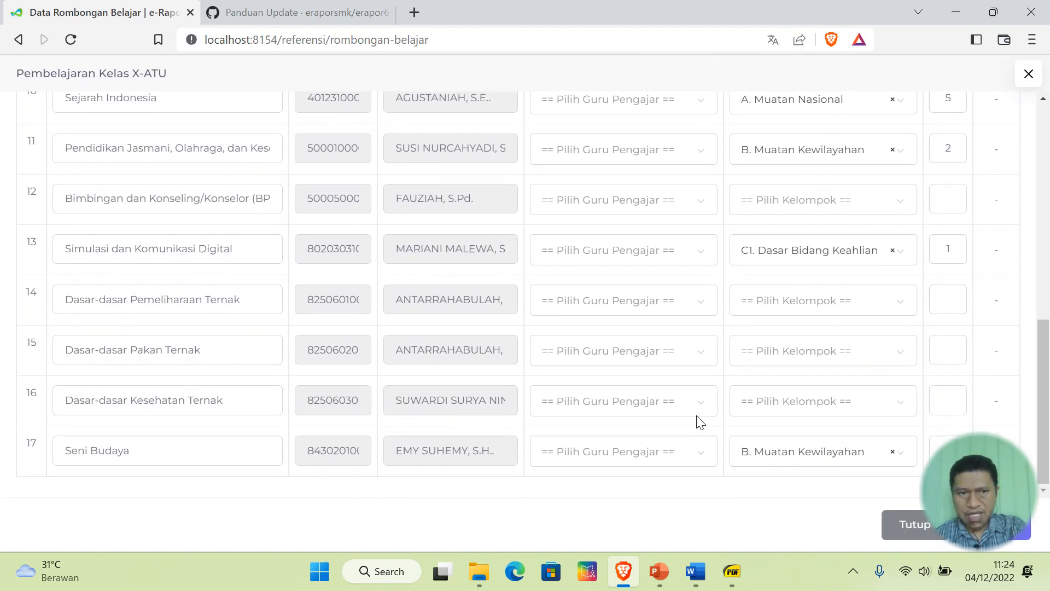
- Give Dasar-dasar Pemeliharaan, Pakan and Kesehatan Ternak order numbers 1, 2 and 3
{"action": "left_click", "coordinate": [744, 555]}
{"action": "scroll", "coordinate": [481, 392], "scroll_direction": "down", "scroll_amount": 3}
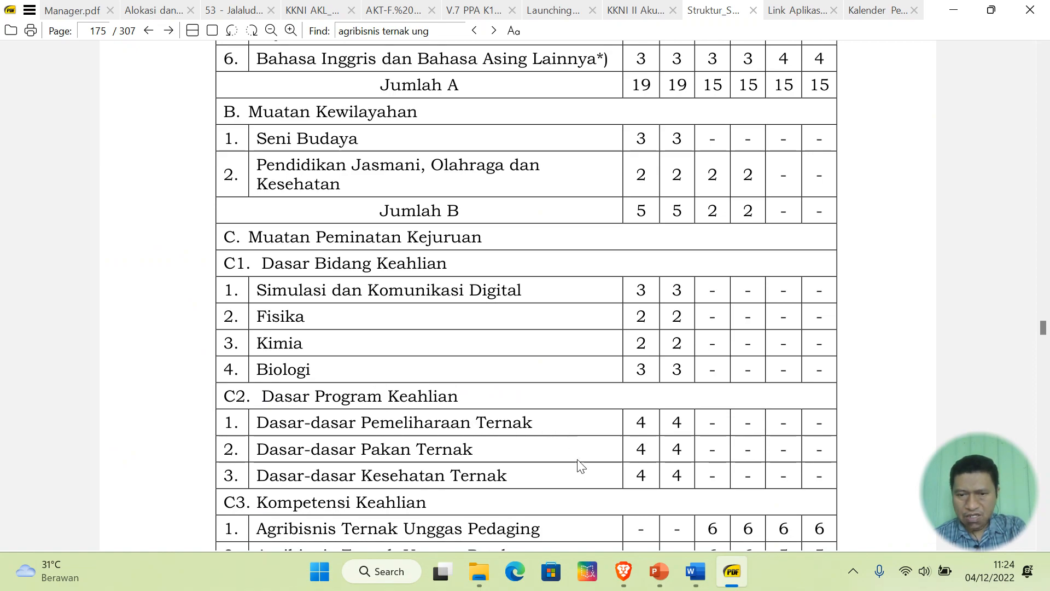
{"action": "left_click", "coordinate": [623, 571]}
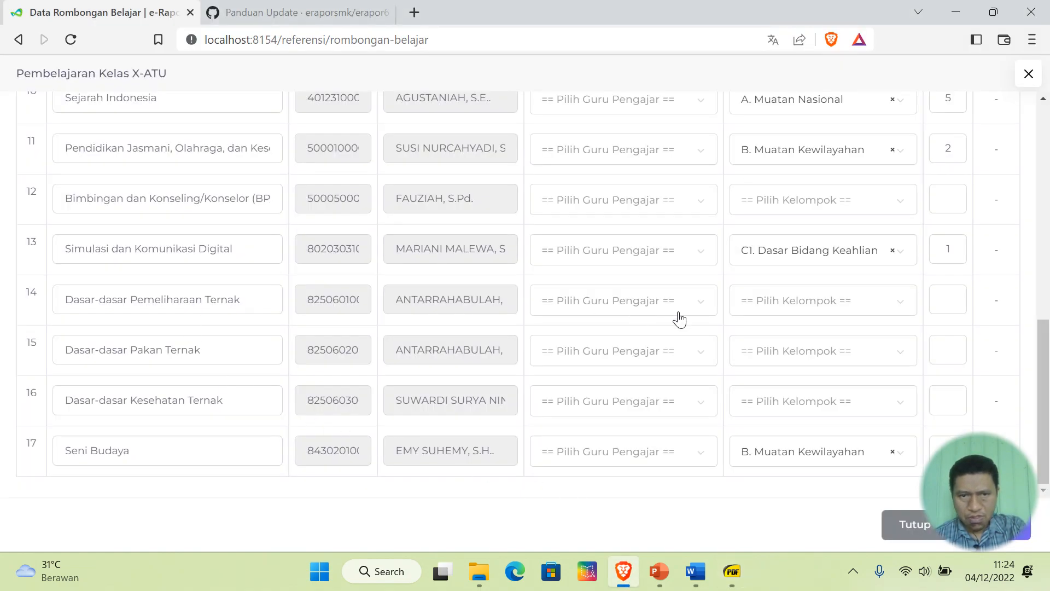
{"action": "left_click", "coordinate": [949, 299]}
{"action": "type", "text": "1"}
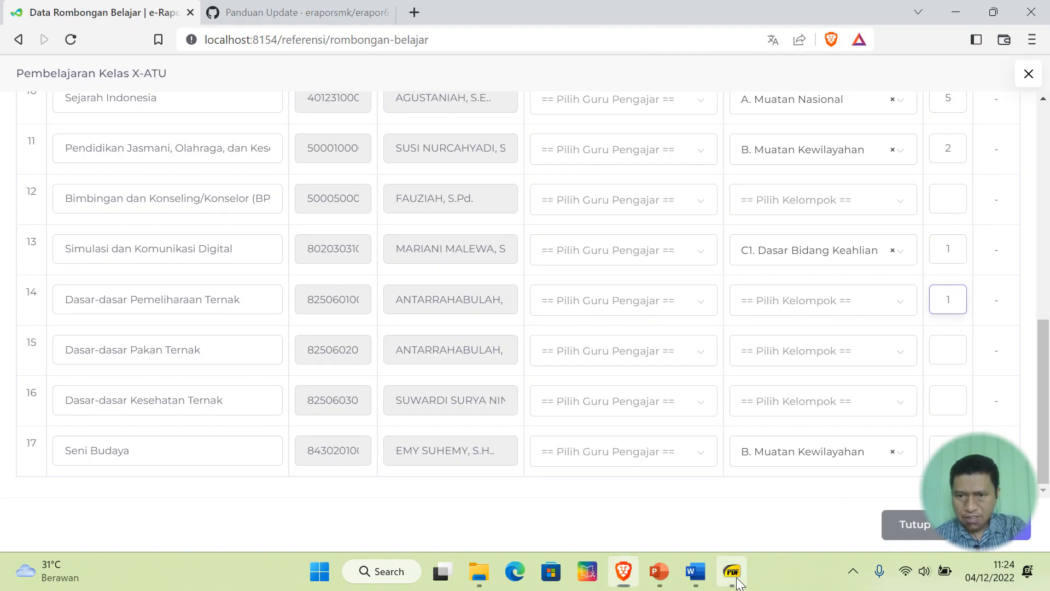
{"action": "left_click", "coordinate": [732, 572]}
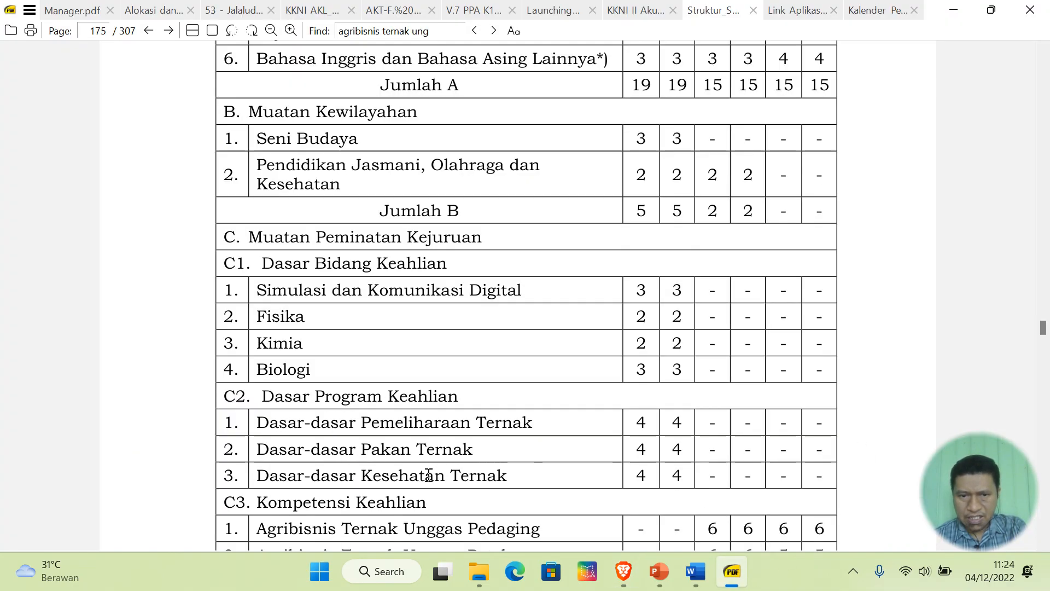
{"action": "left_click", "coordinate": [626, 568]}
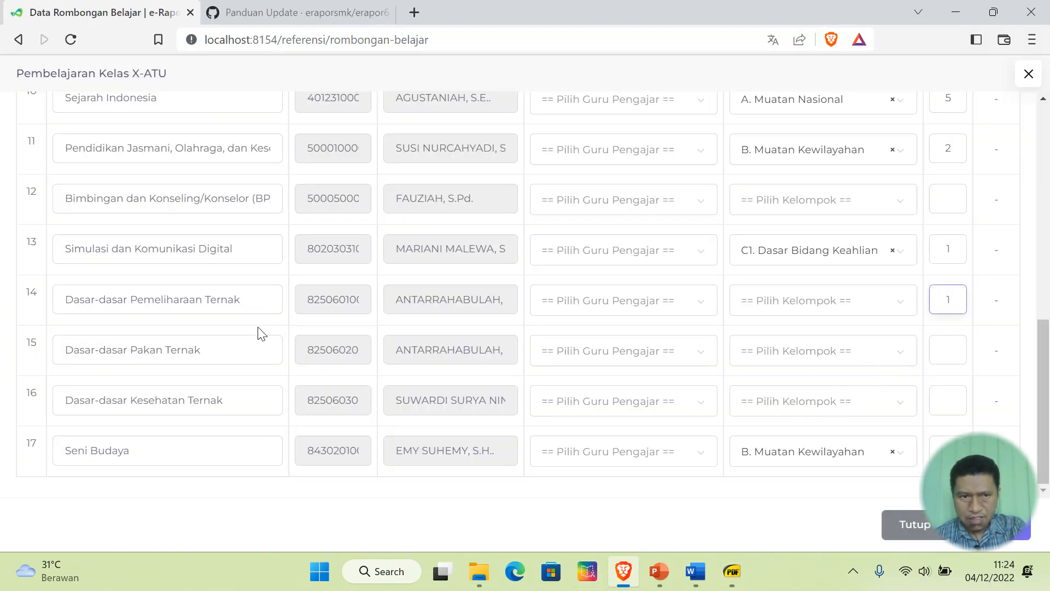
{"action": "left_click", "coordinate": [950, 350]}
{"action": "type", "text": "2"}
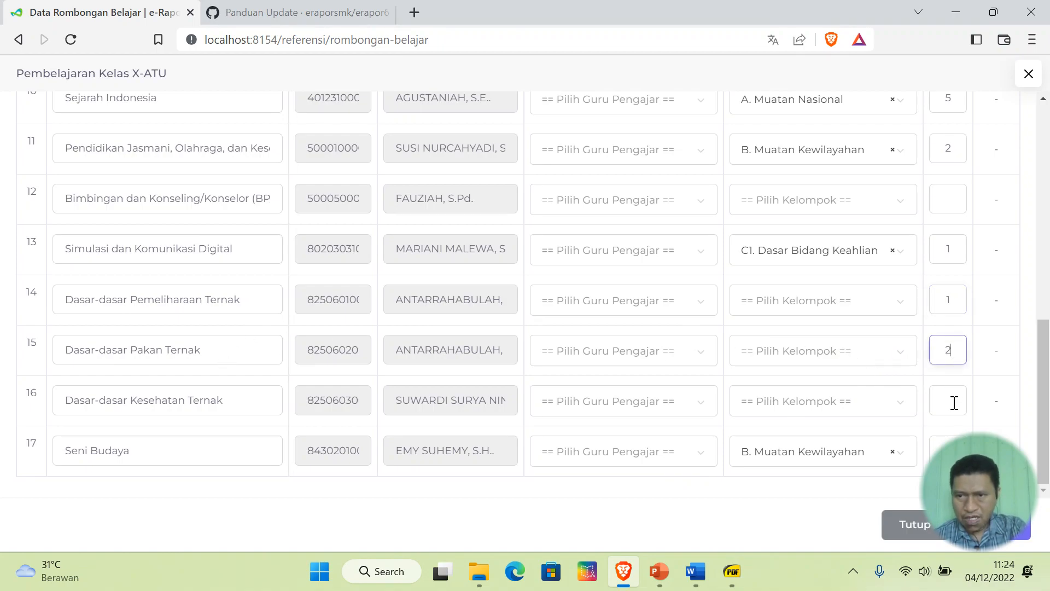
{"action": "left_click", "coordinate": [954, 402]}
{"action": "type", "text": "3"}
- Put the three Dasar-dasar Ternak subjects in C3. Kompetensi Keahlian and save the lesson settings
{"action": "left_click", "coordinate": [857, 305]}
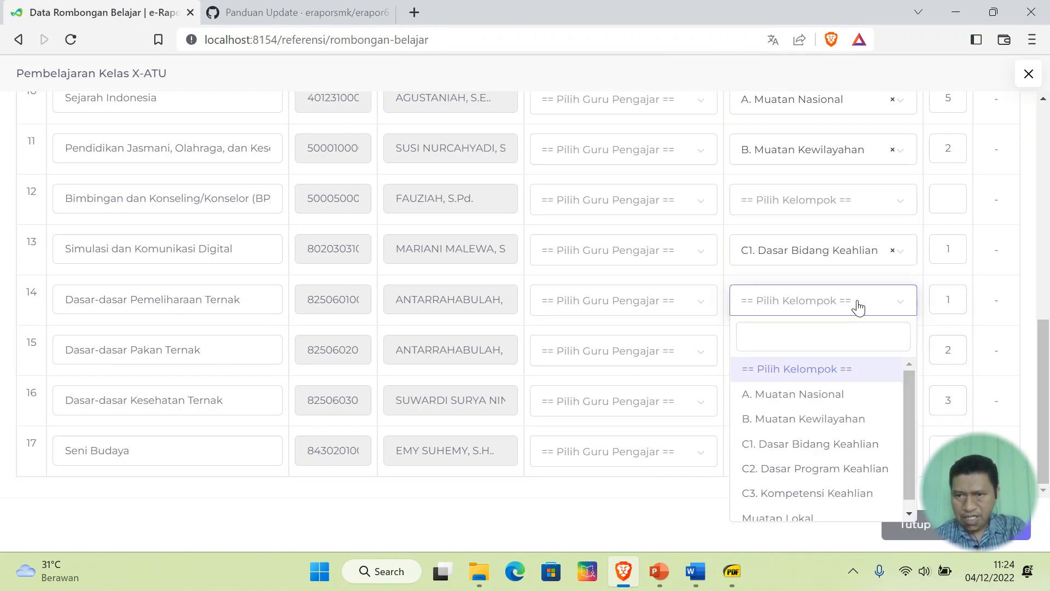
{"action": "left_click", "coordinate": [859, 496]}
{"action": "left_click", "coordinate": [843, 359]}
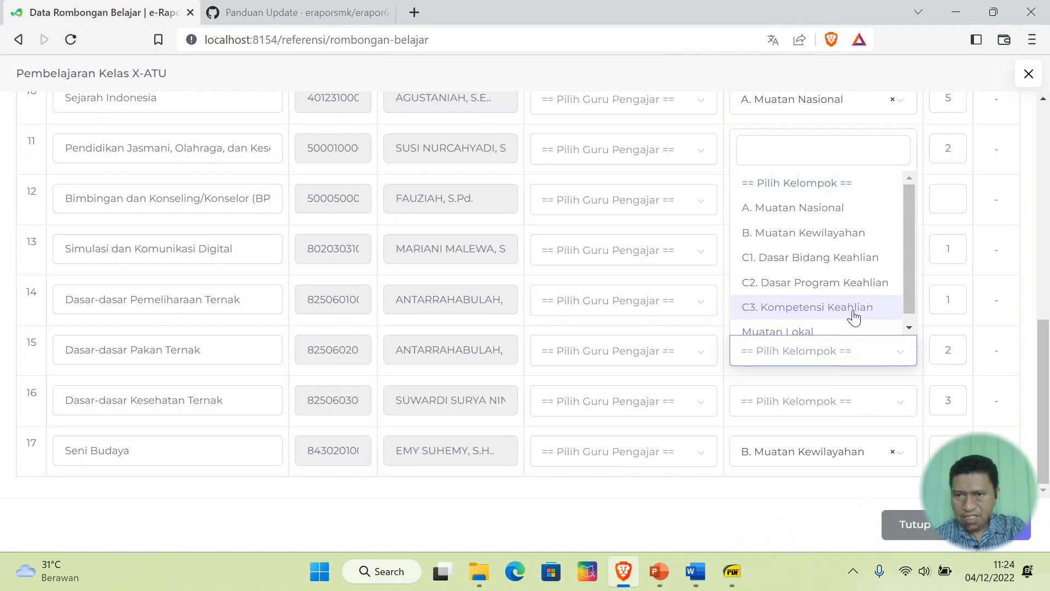
{"action": "left_click", "coordinate": [857, 316]}
{"action": "left_click", "coordinate": [841, 404]}
{"action": "left_click", "coordinate": [856, 361]}
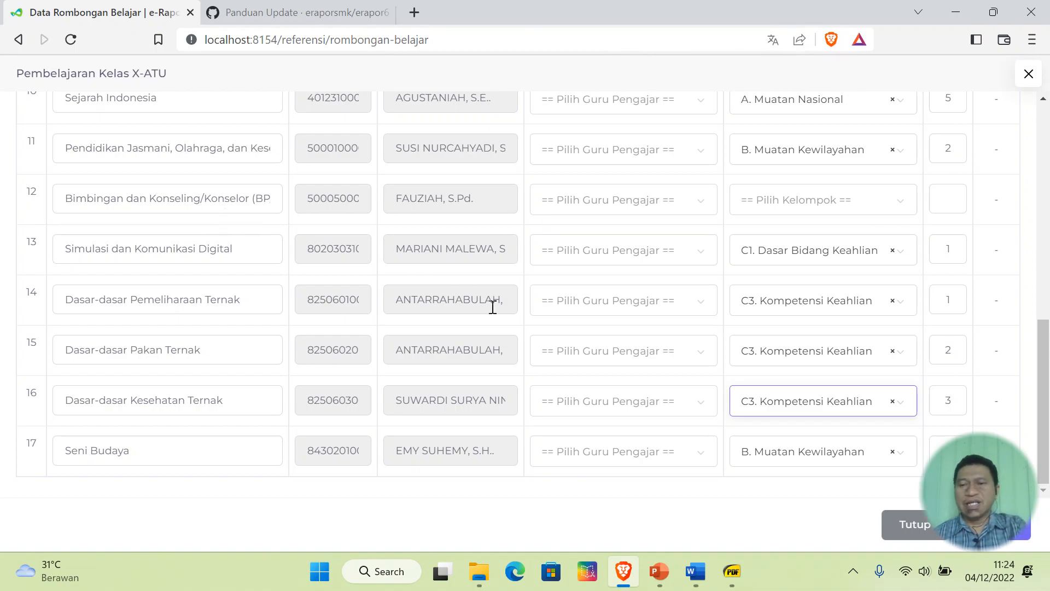
{"action": "scroll", "coordinate": [520, 319], "scroll_direction": "up", "scroll_amount": 10}
{"action": "scroll", "coordinate": [523, 320], "scroll_direction": "down", "scroll_amount": 10}
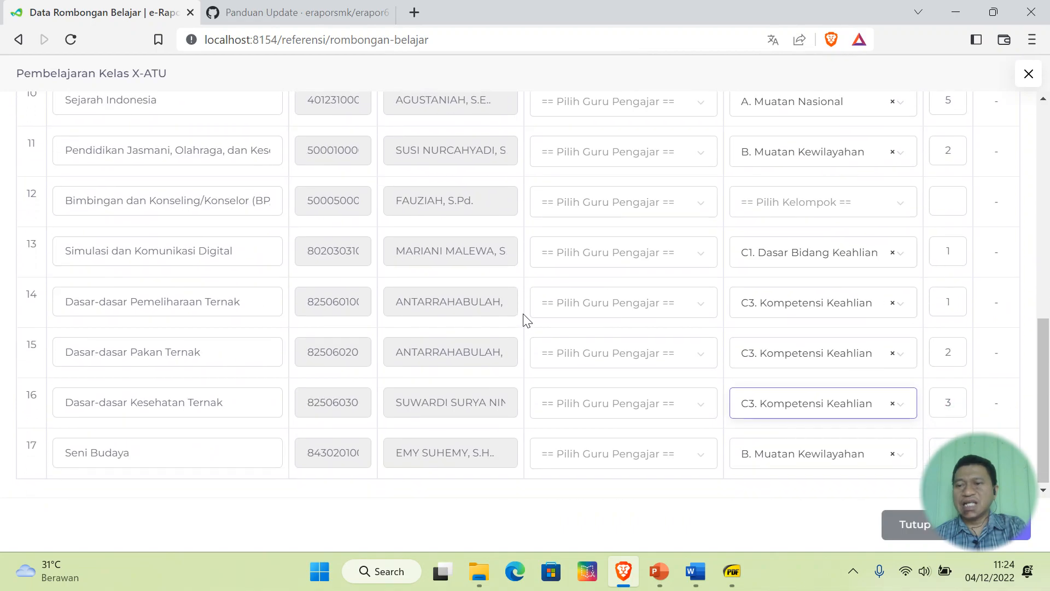
{"action": "left_click", "coordinate": [994, 524]}
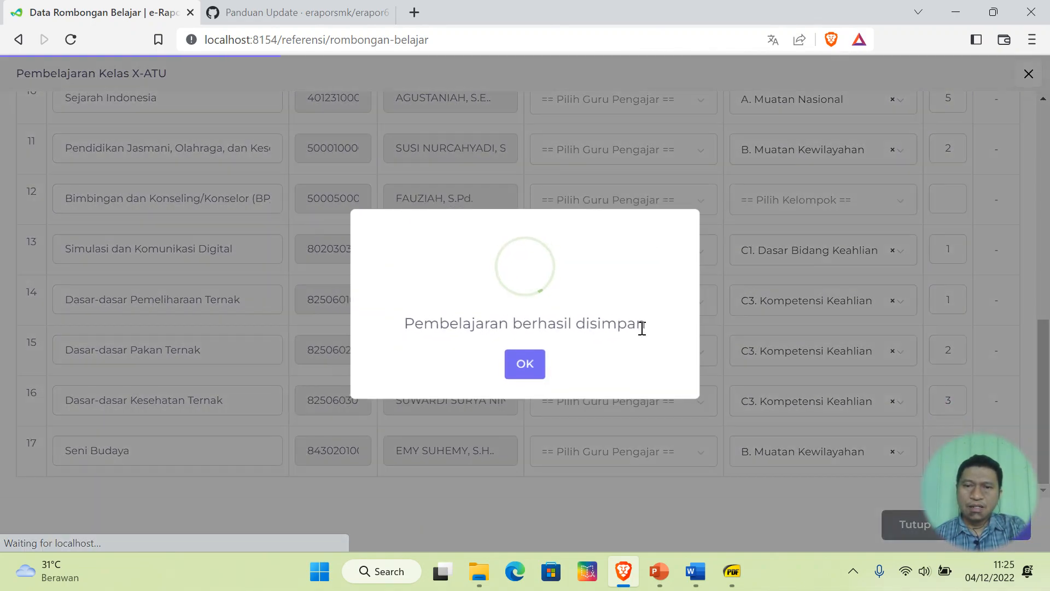
- Dismiss the 'Pembelajaran berhasil disimpan' confirmation and scroll the class list down to XII-TMK
{"action": "left_click", "coordinate": [526, 367]}
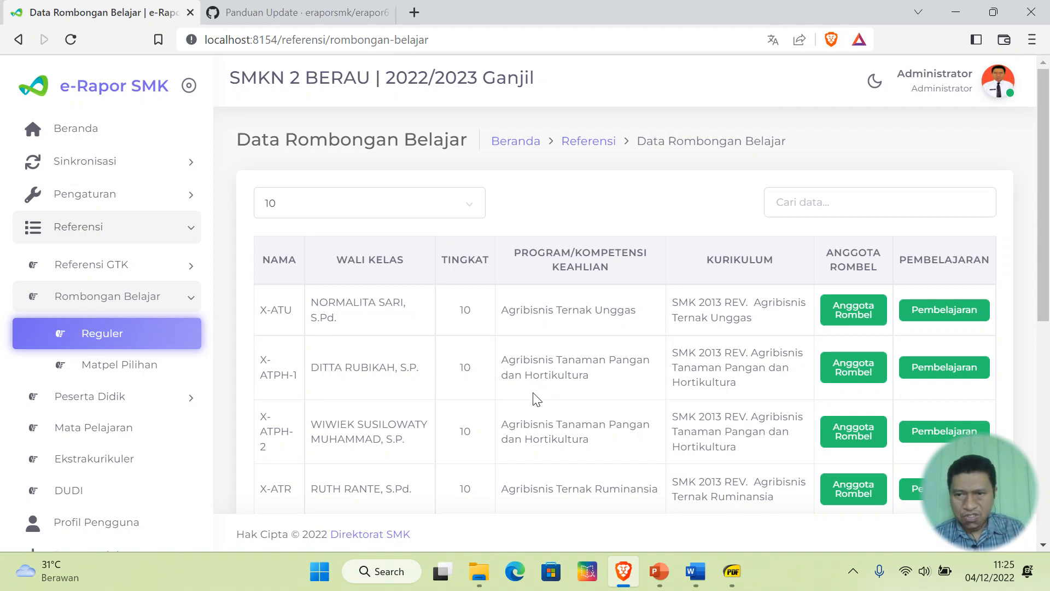
{"action": "scroll", "coordinate": [537, 393], "scroll_direction": "down", "scroll_amount": 3}
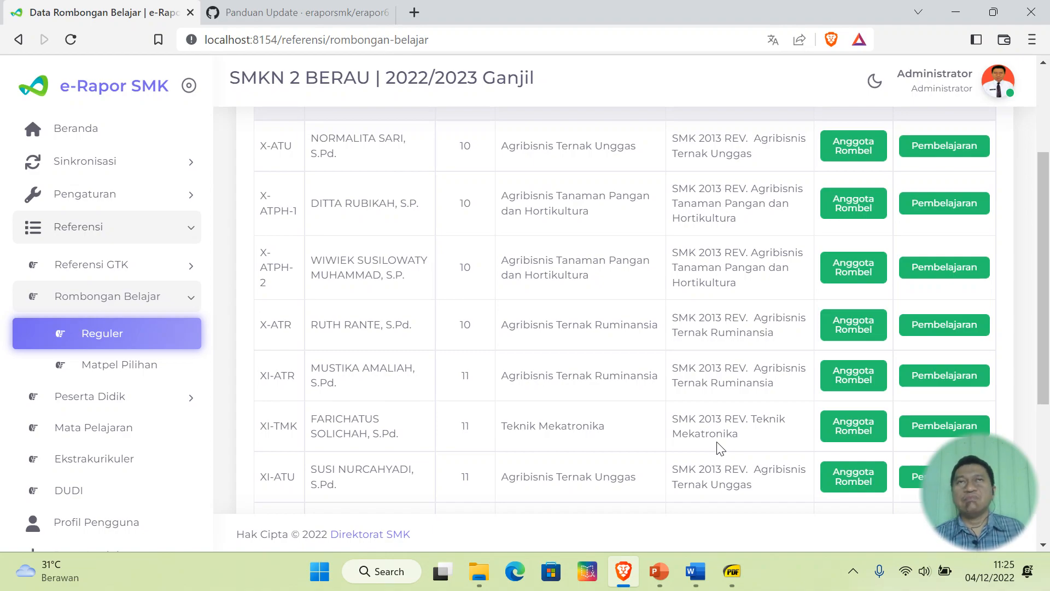
{"action": "scroll", "coordinate": [718, 448], "scroll_direction": "down", "scroll_amount": 3}
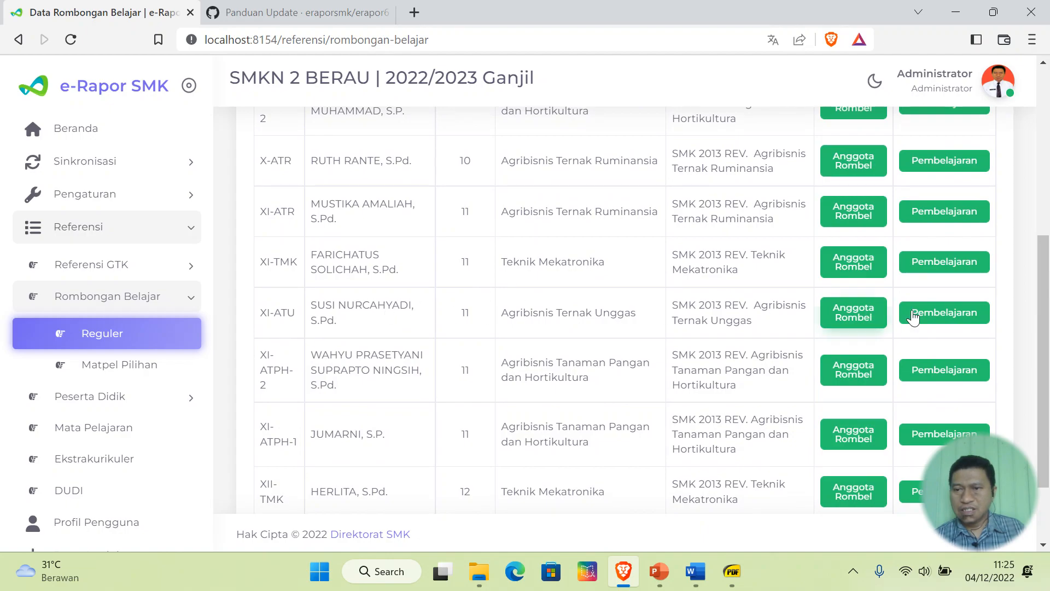
- In XI-ATU lesson settings, group both religion subjects, Pancasila, Bahasa Indonesia and Bahasa Inggris under A. Muatan Nasional
{"action": "left_click", "coordinate": [944, 313]}
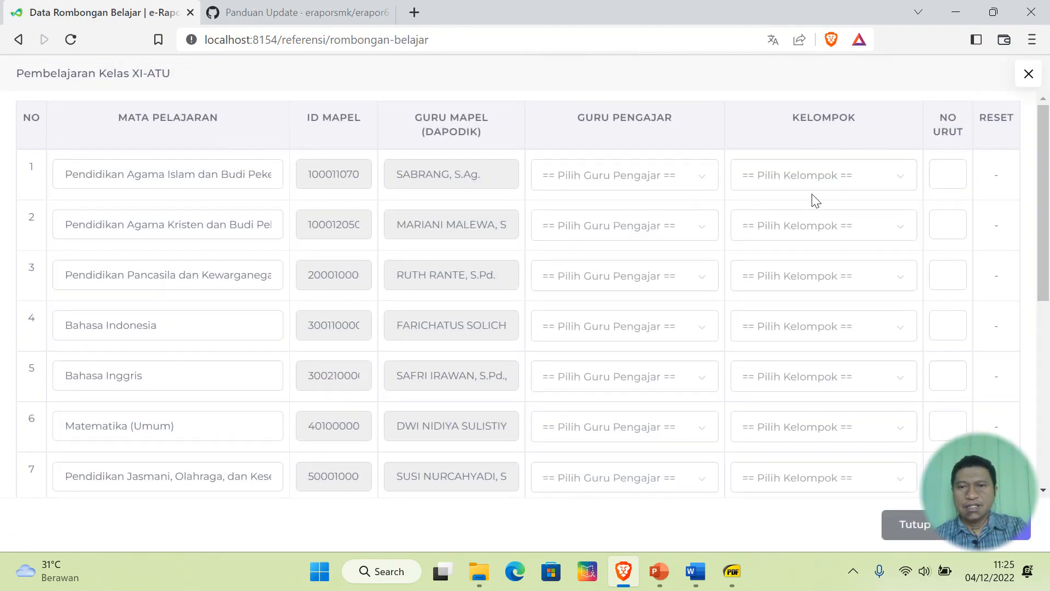
{"action": "left_click", "coordinate": [829, 176]}
{"action": "left_click", "coordinate": [819, 269]}
{"action": "left_click", "coordinate": [843, 235]}
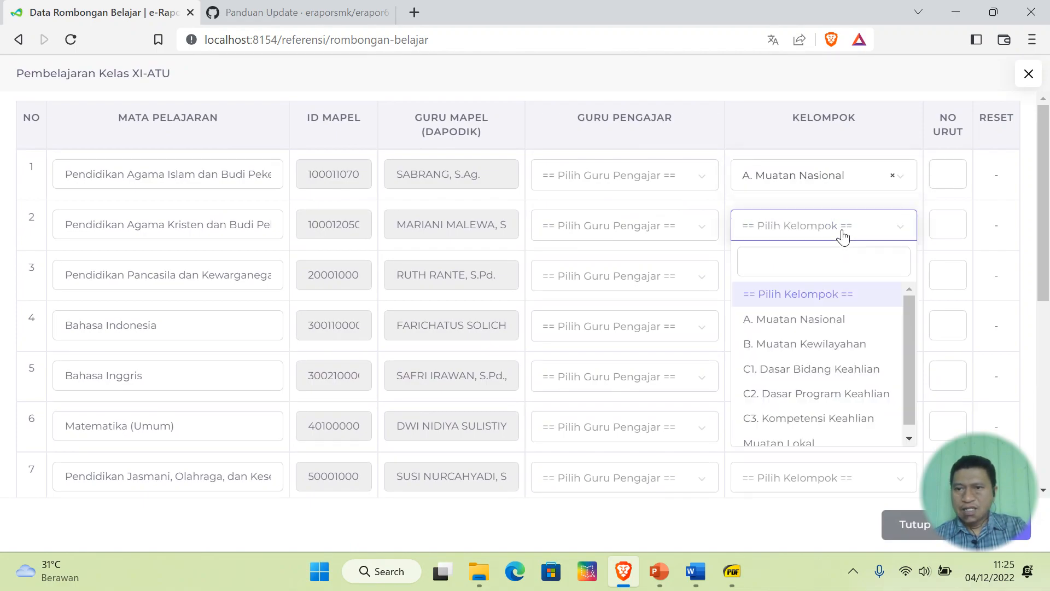
{"action": "left_click", "coordinate": [832, 325]}
{"action": "left_click", "coordinate": [835, 277]}
{"action": "left_click", "coordinate": [836, 365]}
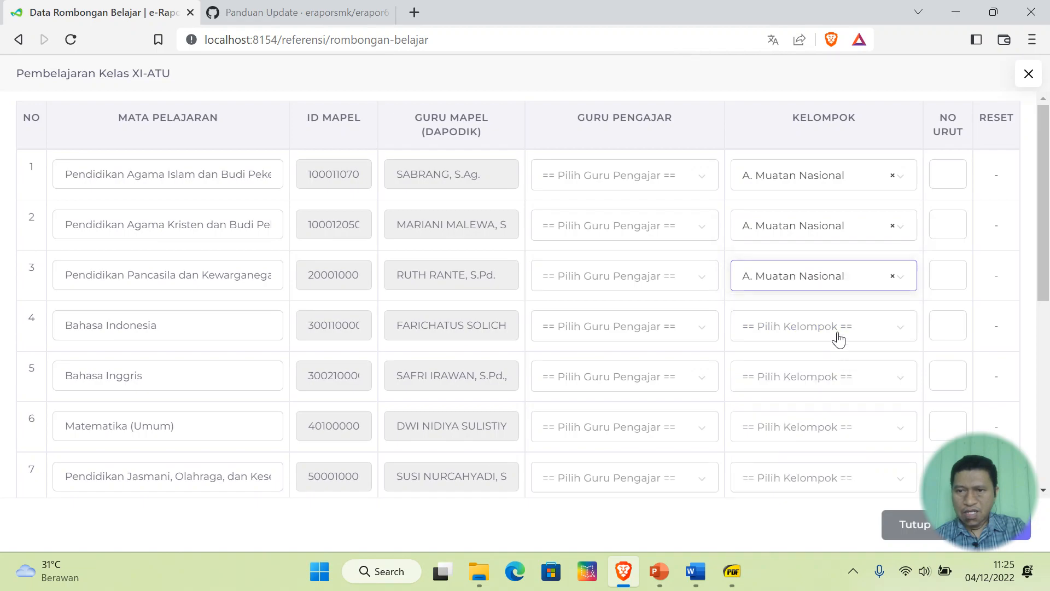
{"action": "left_click", "coordinate": [838, 342]}
{"action": "left_click", "coordinate": [821, 418]}
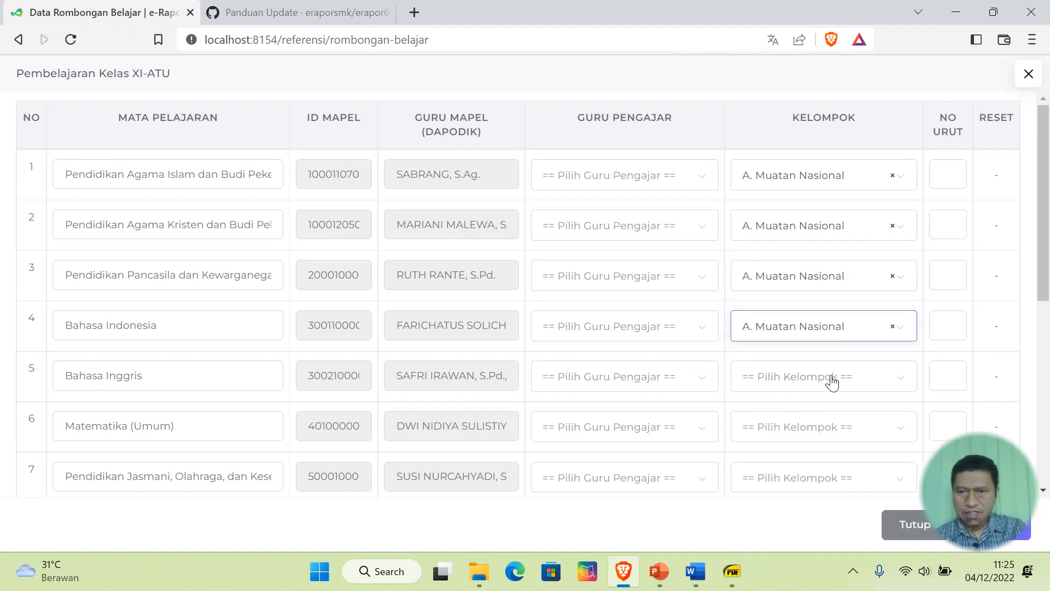
{"action": "left_click", "coordinate": [830, 378]}
{"action": "left_click", "coordinate": [839, 238]}
- Rename Matematika (Umum) to Matematika and group it under A. Muatan Nasional
{"action": "left_click", "coordinate": [200, 425]}
{"action": "key", "text": "BackSpace"}
{"action": "key", "text": "BackSpace"}
{"action": "key", "text": "BackSpace"}
{"action": "key", "text": "BackSpace"}
{"action": "key", "text": "BackSpace"}
{"action": "left_click", "coordinate": [818, 429]}
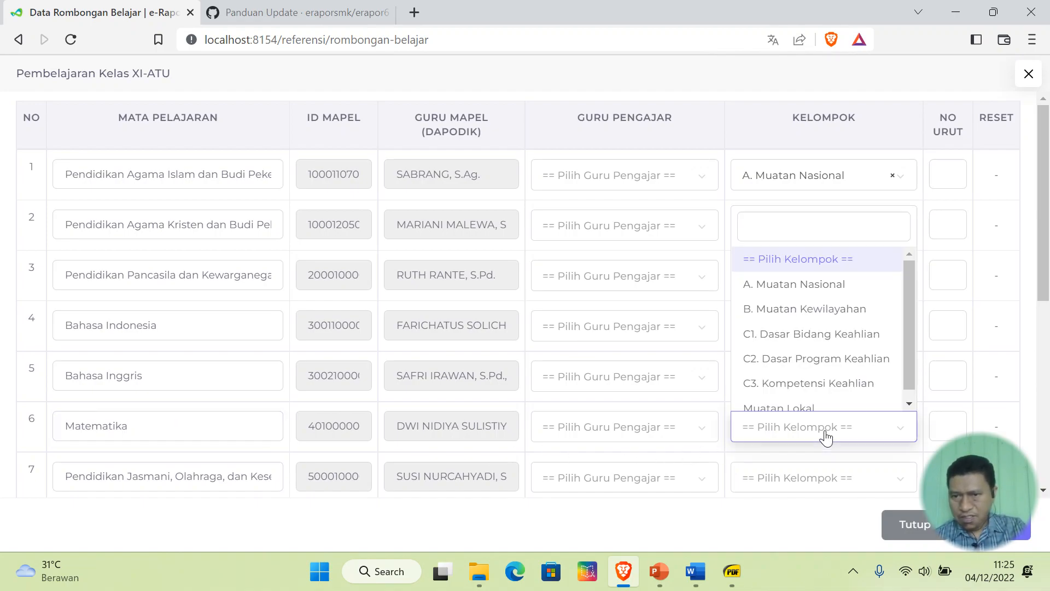
{"action": "left_click", "coordinate": [811, 282]}
- Check the curriculum PDF, then give rows 1–4 order numbers 1, 1, 2, 3, Matematika 4 and Bahasa Inggris 5
{"action": "left_click", "coordinate": [744, 575]}
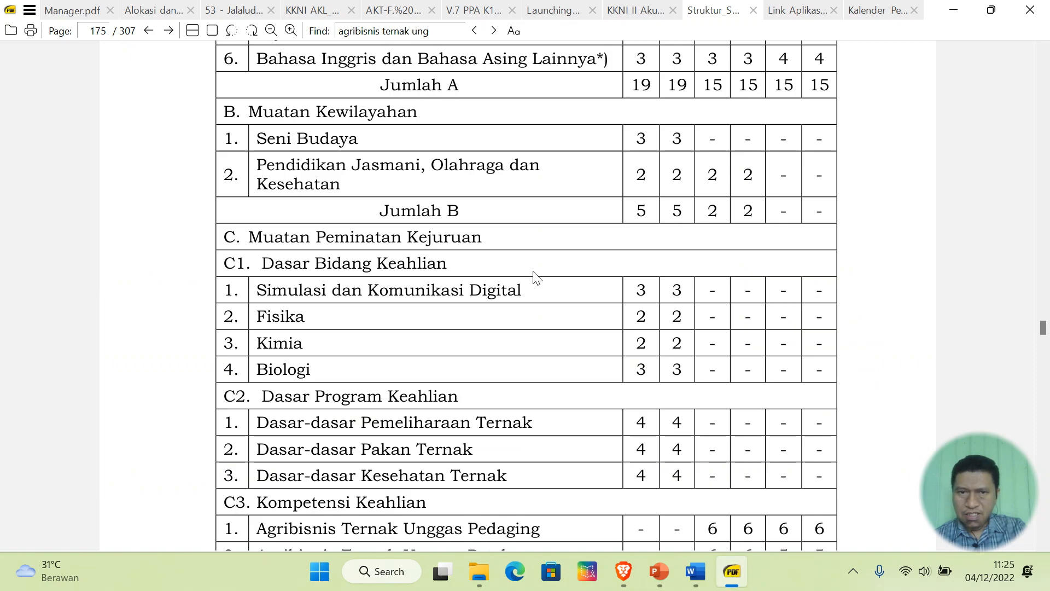
{"action": "scroll", "coordinate": [533, 276], "scroll_direction": "up", "scroll_amount": 4}
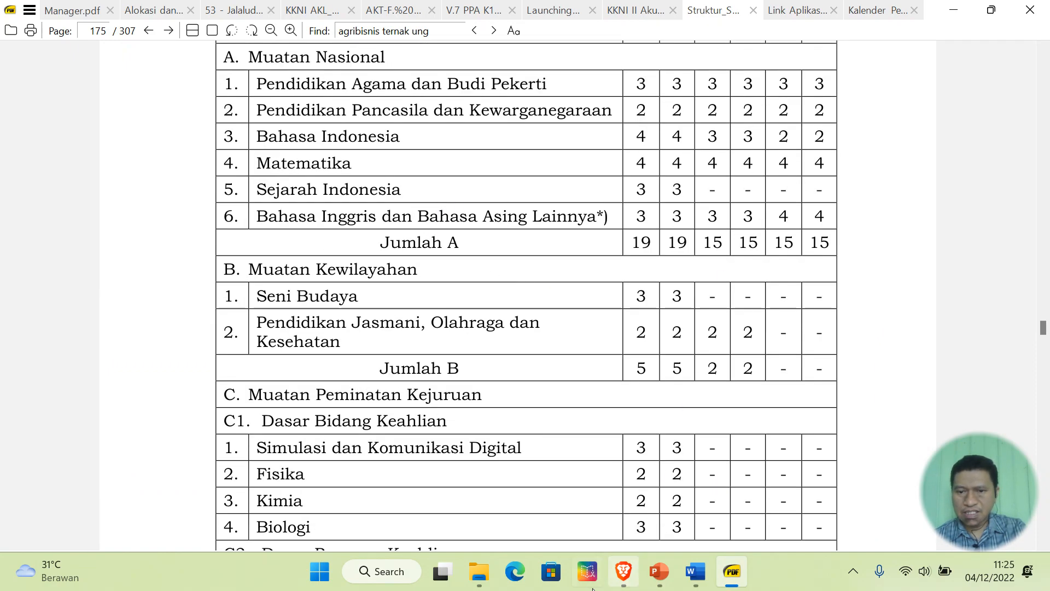
{"action": "left_click", "coordinate": [624, 572]}
{"action": "left_click", "coordinate": [938, 174]}
{"action": "type", "text": "1"}
{"action": "left_click", "coordinate": [947, 217]}
{"action": "type", "text": "1"}
{"action": "left_click", "coordinate": [955, 273]}
{"action": "type", "text": "2"}
{"action": "left_click", "coordinate": [947, 314]}
{"action": "type", "text": "3"}
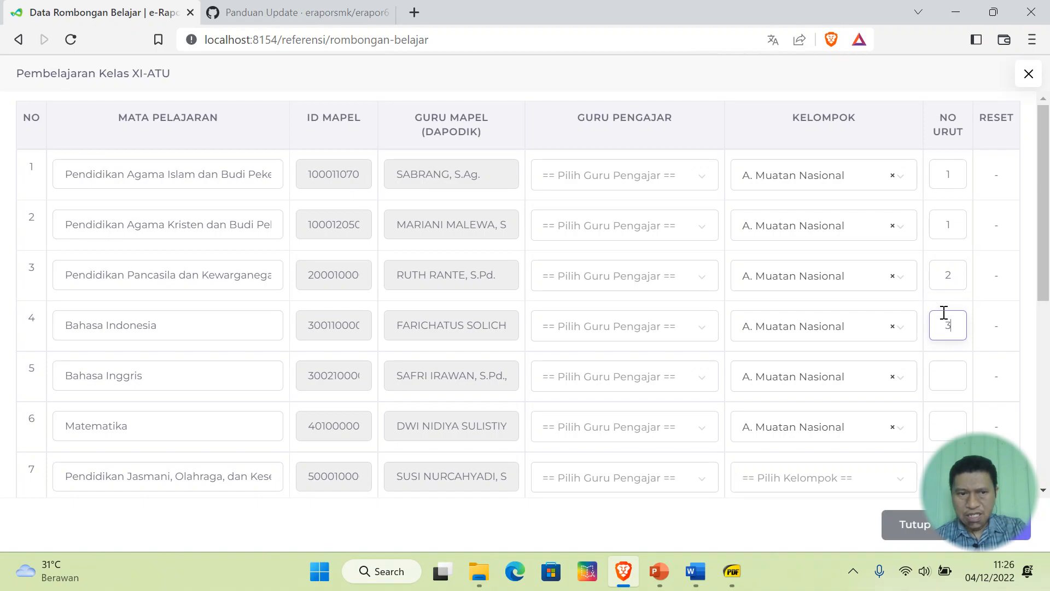
{"action": "left_click", "coordinate": [948, 422]}
{"action": "type", "text": "4"}
{"action": "left_click", "coordinate": [958, 377]}
{"action": "type", "text": "5"}
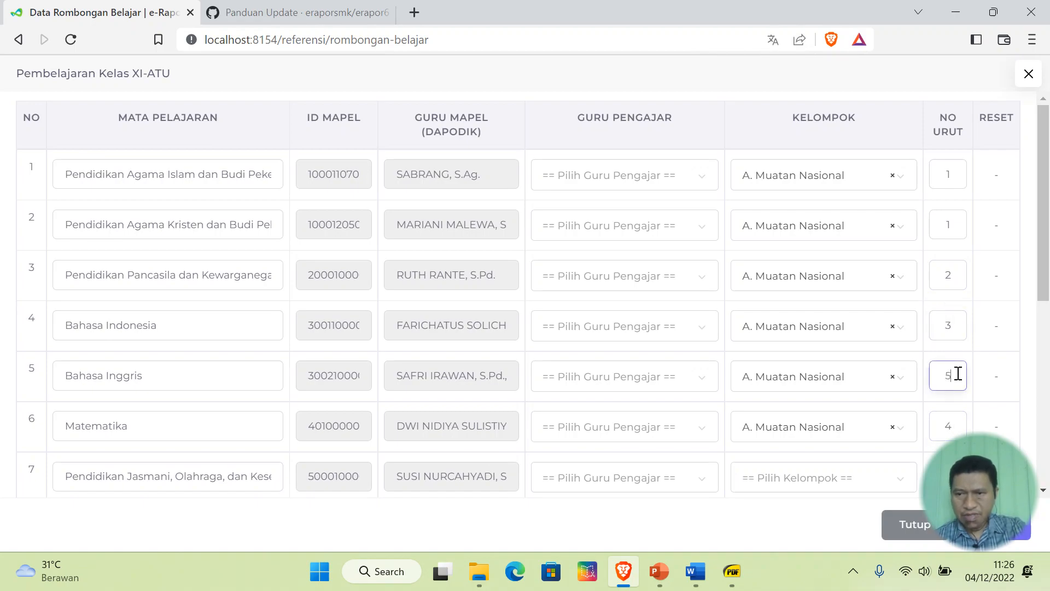
- Recheck the curriculum PDF and put Pendidikan Jasmani (row 7) under B. Muatan Kewilayahan
{"action": "scroll", "coordinate": [755, 416], "scroll_direction": "down", "scroll_amount": 3}
{"action": "left_click", "coordinate": [732, 572]}
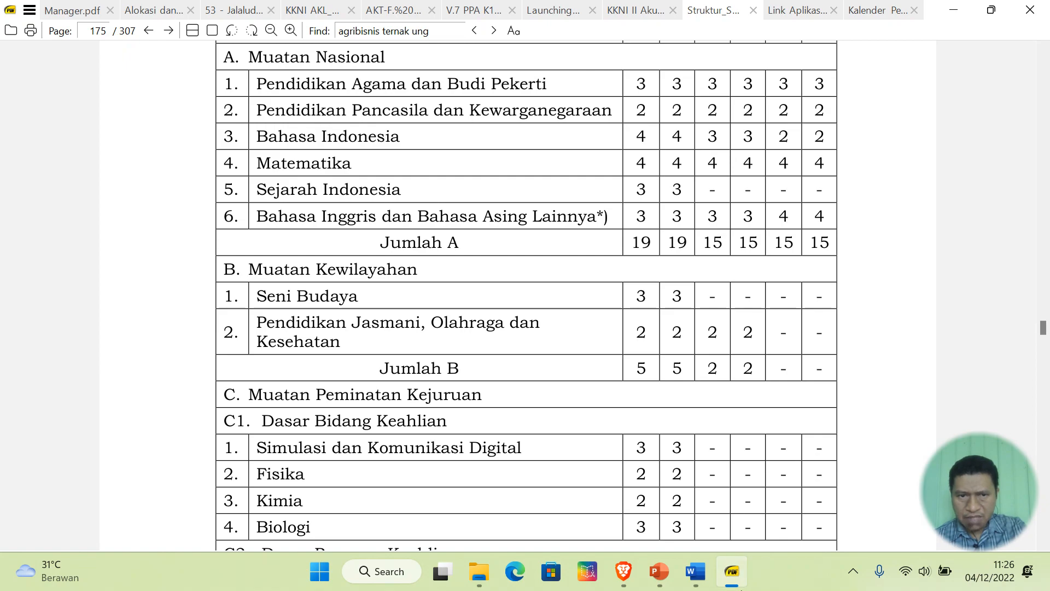
{"action": "left_click", "coordinate": [732, 571]}
{"action": "left_click", "coordinate": [856, 319]}
{"action": "left_click", "coordinate": [840, 431]}
{"action": "left_click", "coordinate": [953, 312]}
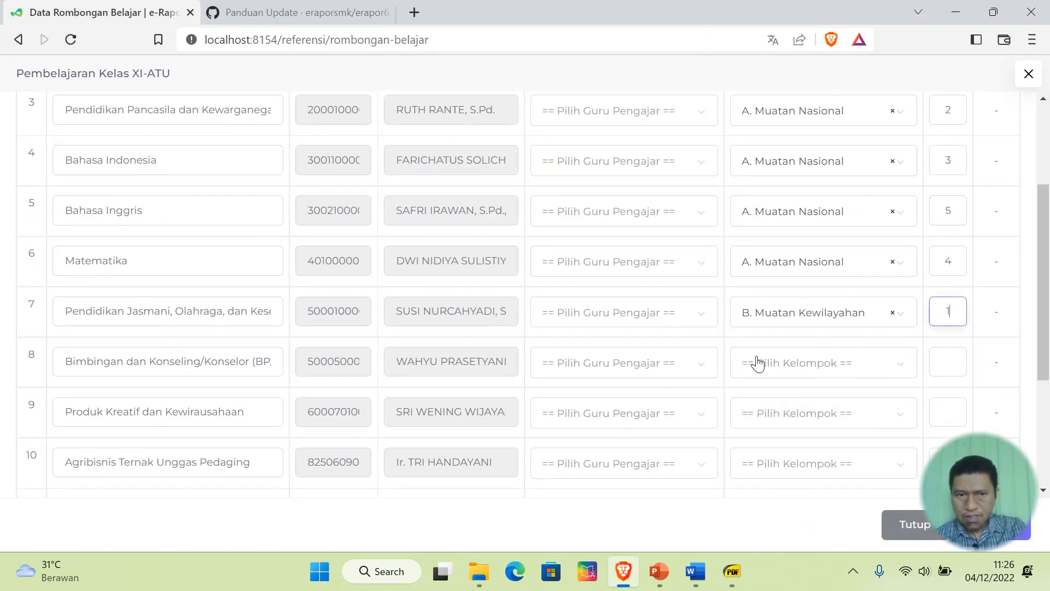
- After consulting the curriculum PDF, number rows 10–13 as 1, 2, 3 and 4
{"action": "scroll", "coordinate": [758, 361], "scroll_direction": "down", "scroll_amount": 3}
{"action": "left_click", "coordinate": [732, 571]}
{"action": "scroll", "coordinate": [761, 465], "scroll_direction": "down", "scroll_amount": 3}
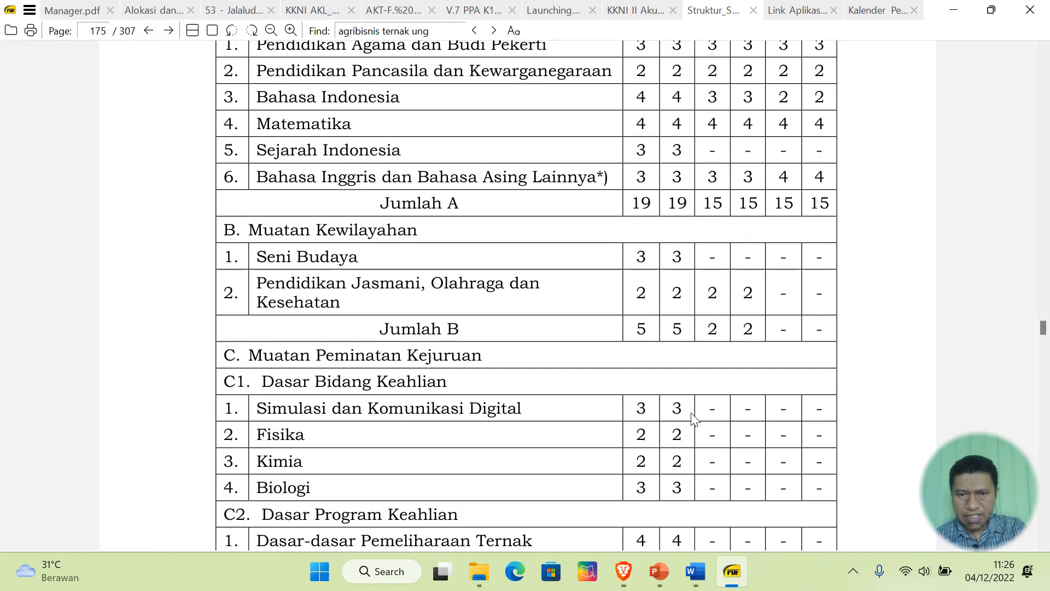
{"action": "scroll", "coordinate": [692, 419], "scroll_direction": "down", "scroll_amount": 3}
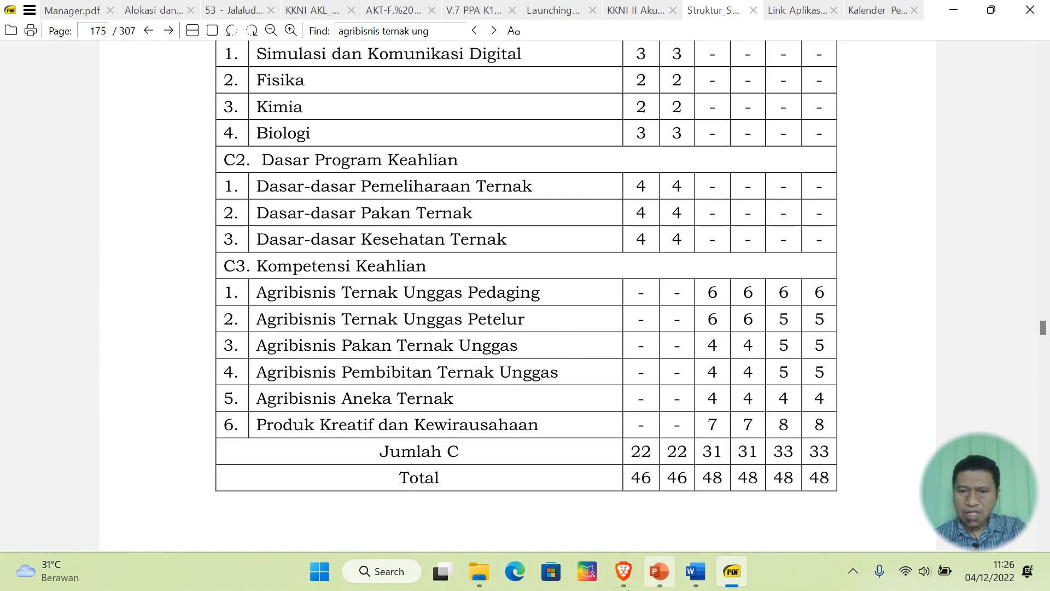
{"action": "left_click", "coordinate": [624, 571]}
{"action": "left_click", "coordinate": [953, 299]}
{"action": "type", "text": "1"}
{"action": "left_click", "coordinate": [947, 349]}
{"action": "type", "text": "2"}
{"action": "left_click", "coordinate": [950, 400]}
{"action": "type", "text": "3"}
{"action": "left_click", "coordinate": [942, 438]}
{"action": "type", "text": "4"}
- Give row 9 the order number 6
{"action": "scroll", "coordinate": [896, 361], "scroll_direction": "down", "scroll_amount": 1}
{"action": "left_click", "coordinate": [943, 444]}
{"action": "left_click", "coordinate": [953, 192]}
{"action": "type", "text": "6"}
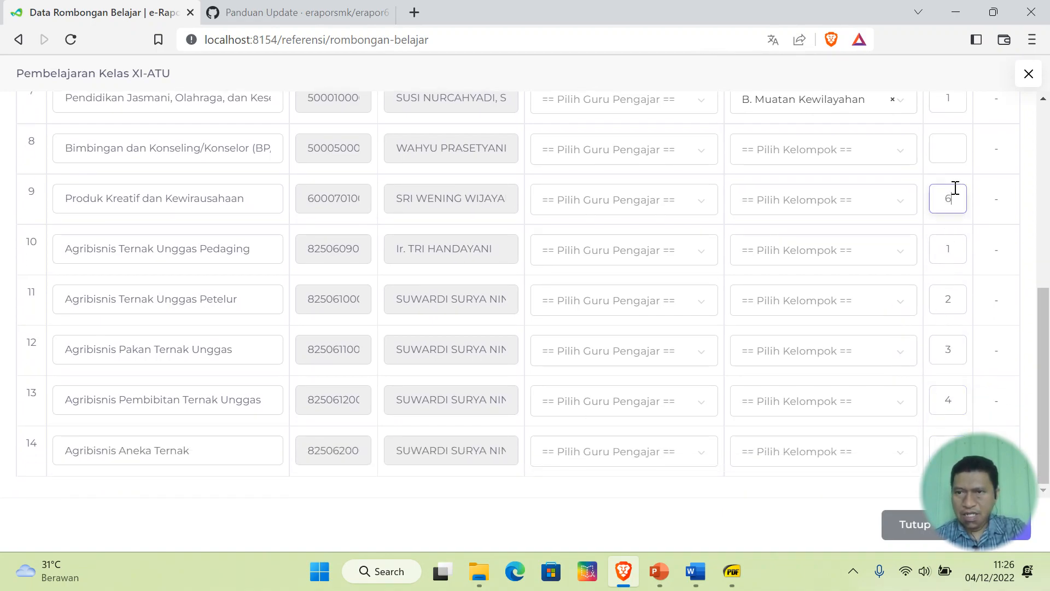
- Set the group of rows 9–14, starting with Produk Kreatif dan Kewirausahaan, to C3. Kompetensi Keahlian
{"action": "left_click", "coordinate": [797, 209]}
{"action": "left_click", "coordinate": [847, 392]}
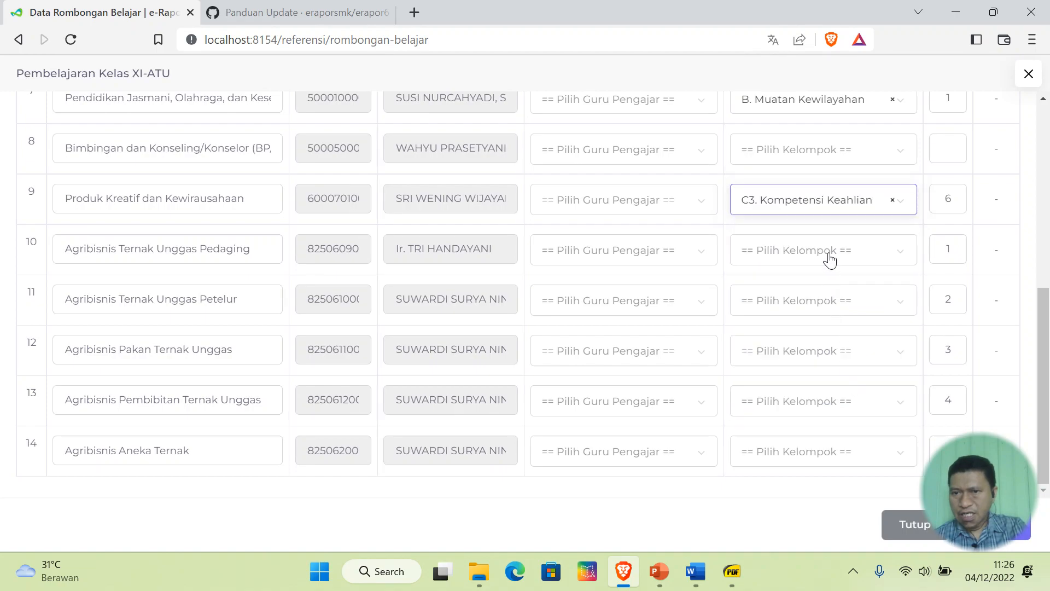
{"action": "left_click", "coordinate": [828, 260]}
{"action": "left_click", "coordinate": [823, 444]}
{"action": "left_click", "coordinate": [820, 300]}
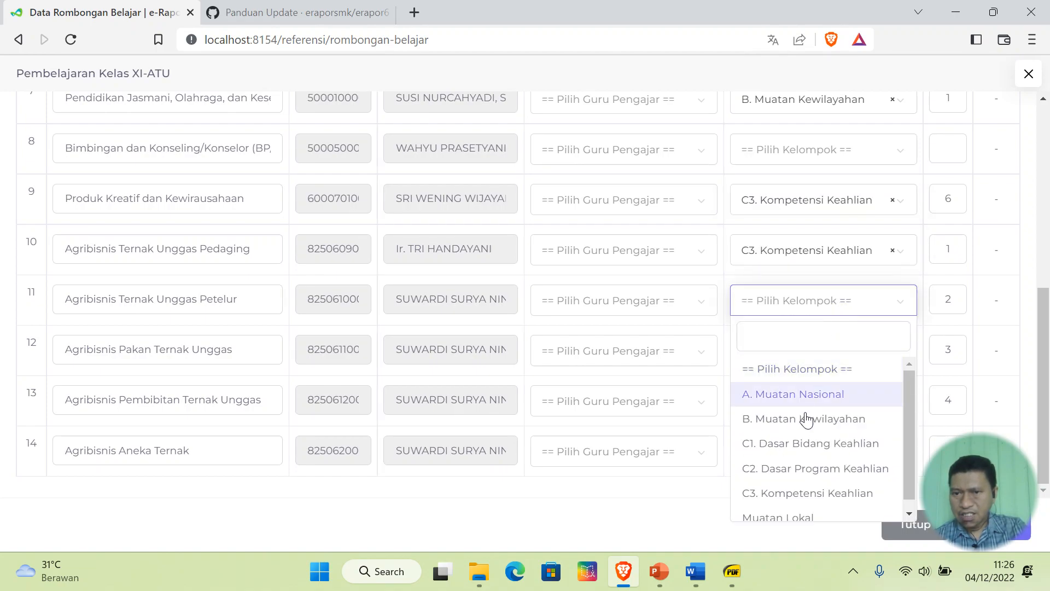
{"action": "left_click", "coordinate": [805, 492]}
{"action": "left_click", "coordinate": [825, 361]}
{"action": "left_click", "coordinate": [840, 309]}
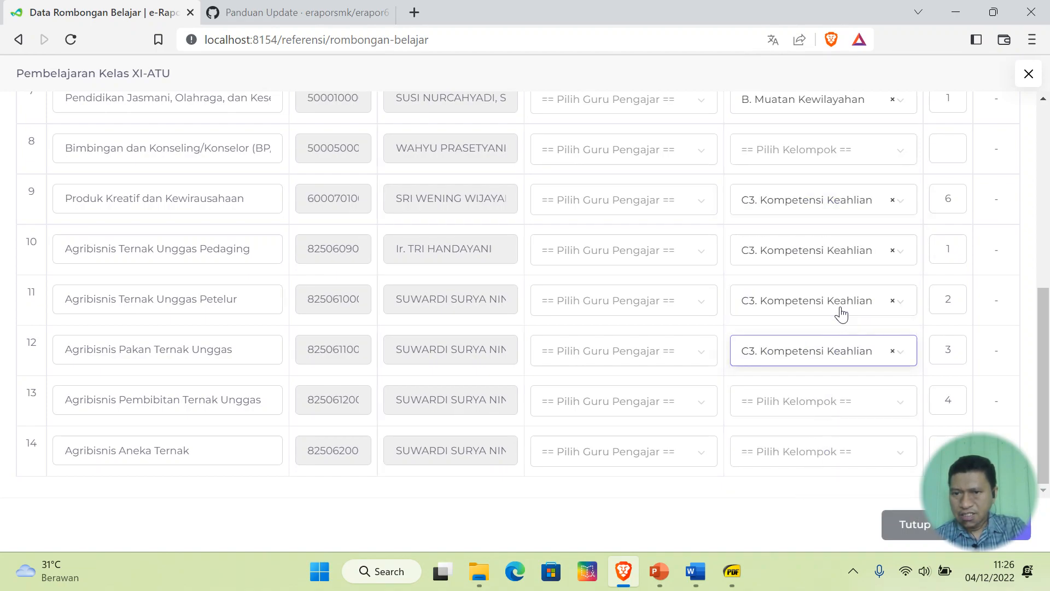
{"action": "left_click", "coordinate": [831, 405]}
{"action": "left_click", "coordinate": [839, 363]}
{"action": "left_click", "coordinate": [845, 452]}
{"action": "left_click", "coordinate": [848, 405]}
{"action": "scroll", "coordinate": [804, 416], "scroll_direction": "up", "scroll_amount": 3}
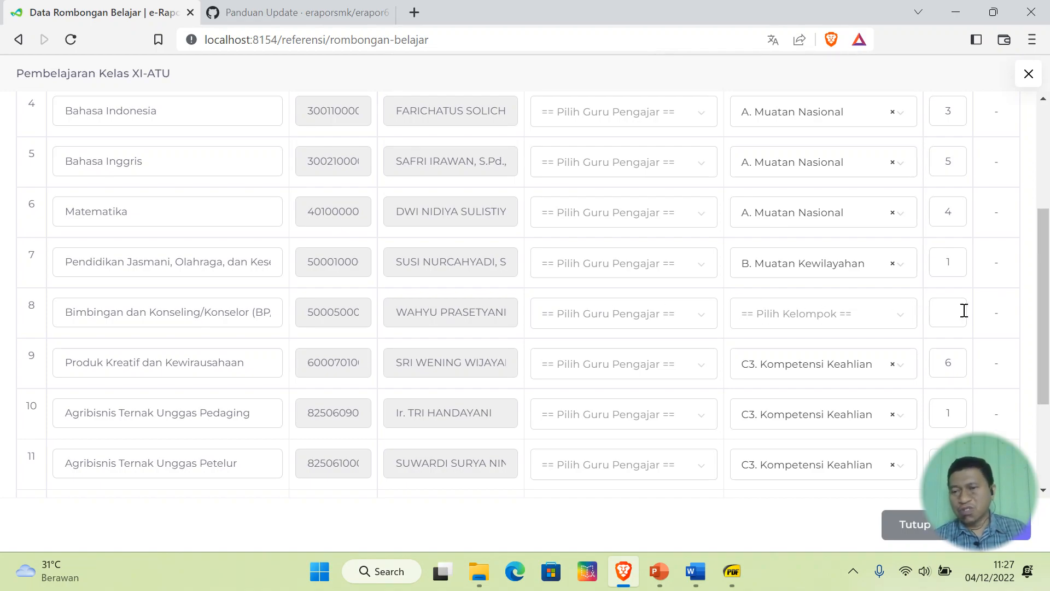
{"action": "scroll", "coordinate": [664, 347], "scroll_direction": "down", "scroll_amount": 3}
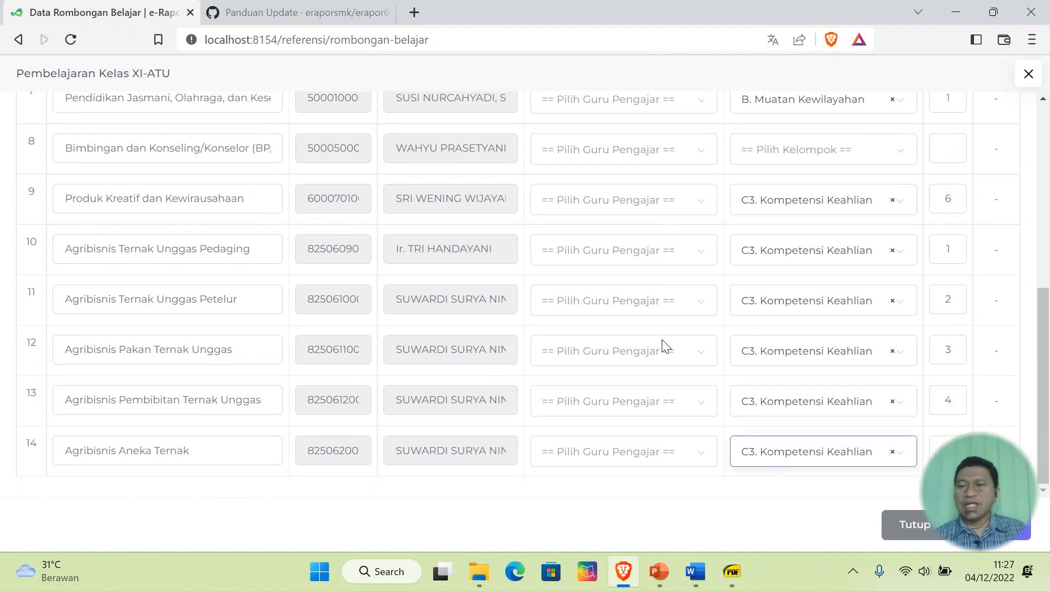
{"action": "scroll", "coordinate": [664, 347], "scroll_direction": "up", "scroll_amount": 7}
{"action": "scroll", "coordinate": [663, 347], "scroll_direction": "down", "scroll_amount": 5}
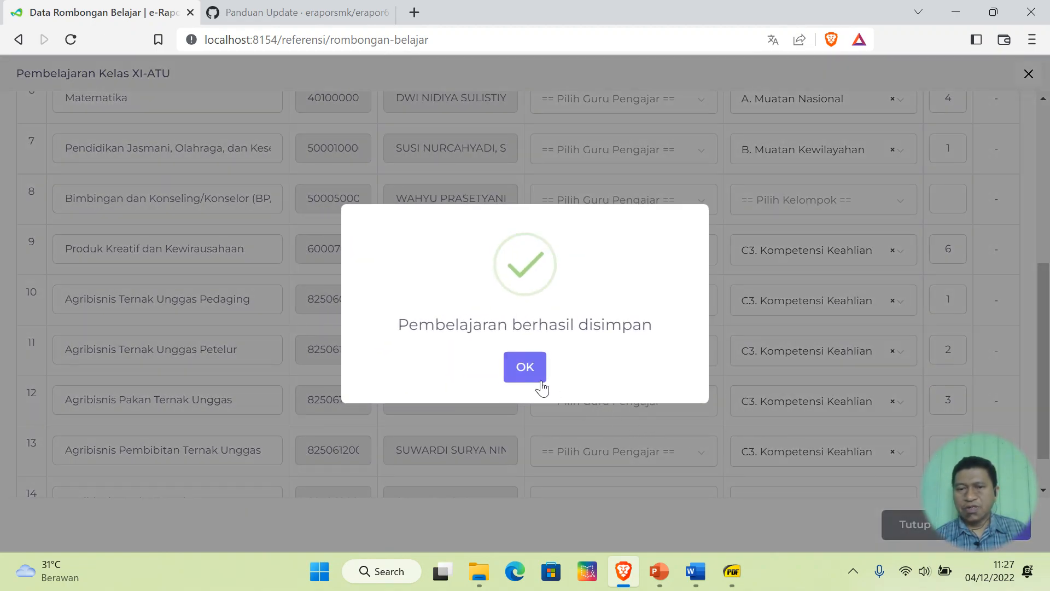
- Dismiss the 'Pembelajaran berhasil disimpan' confirmation and scroll through the Rombongan Belajar Reguler list
{"action": "left_click", "coordinate": [535, 377]}
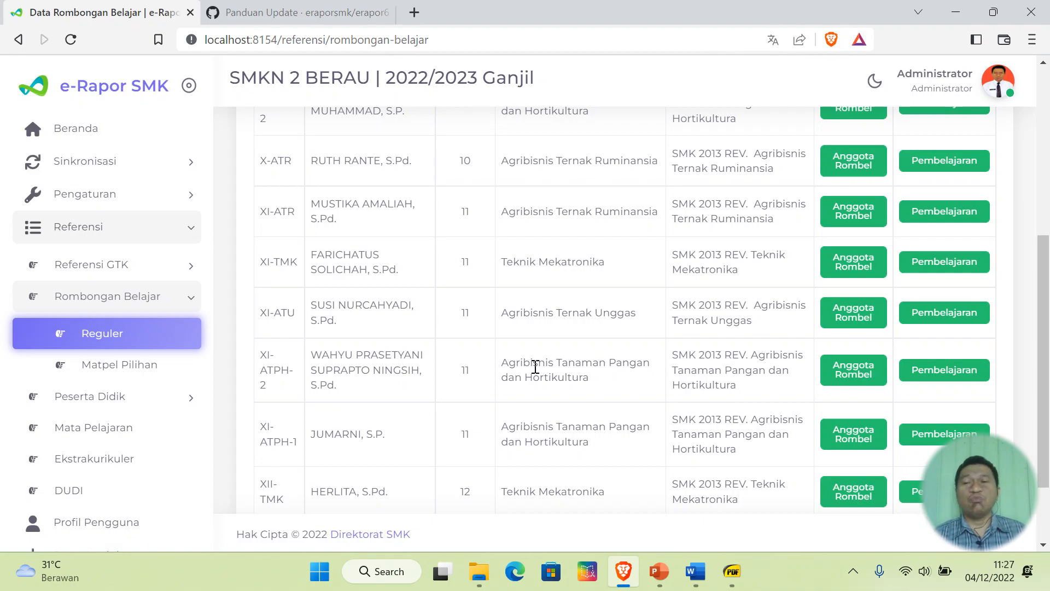
{"action": "scroll", "coordinate": [535, 366], "scroll_direction": "down", "scroll_amount": 3}
{"action": "scroll", "coordinate": [535, 367], "scroll_direction": "up", "scroll_amount": 6}
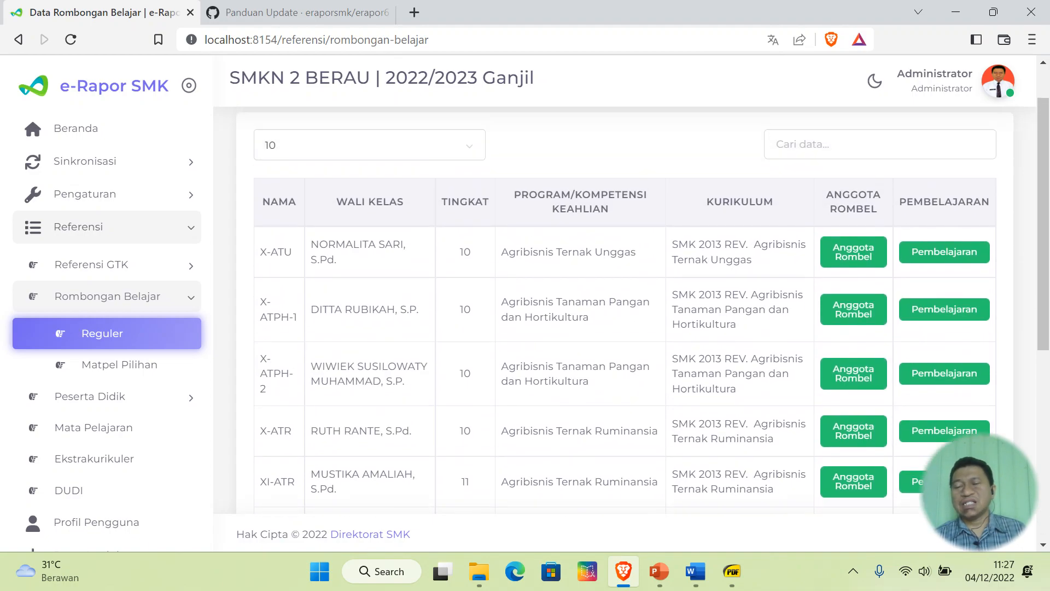
{"action": "scroll", "coordinate": [777, 410], "scroll_direction": "down", "scroll_amount": 7}
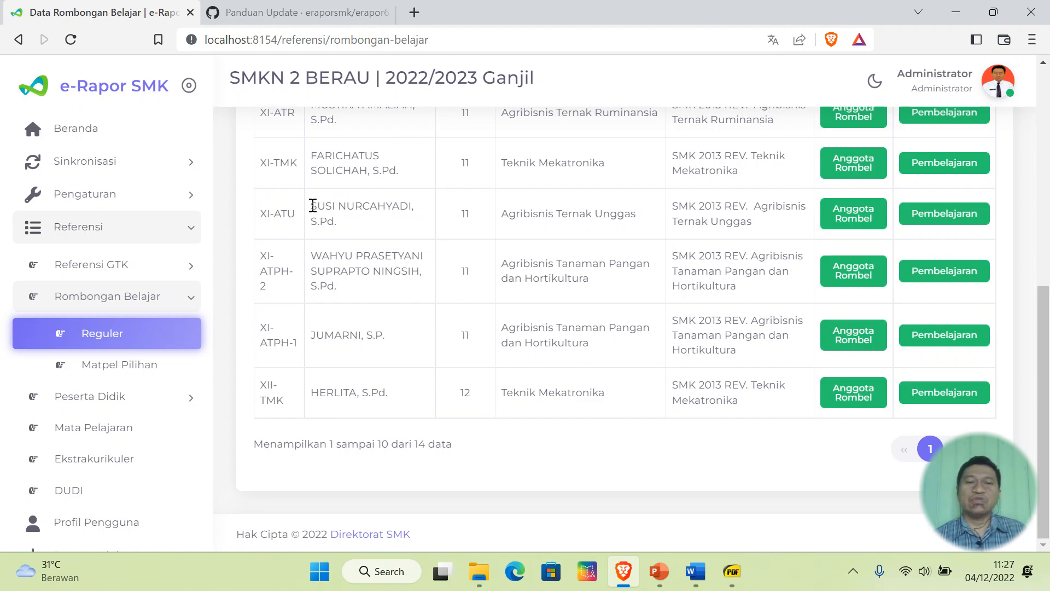
{"action": "scroll", "coordinate": [175, 345], "scroll_direction": "down", "scroll_amount": 2}
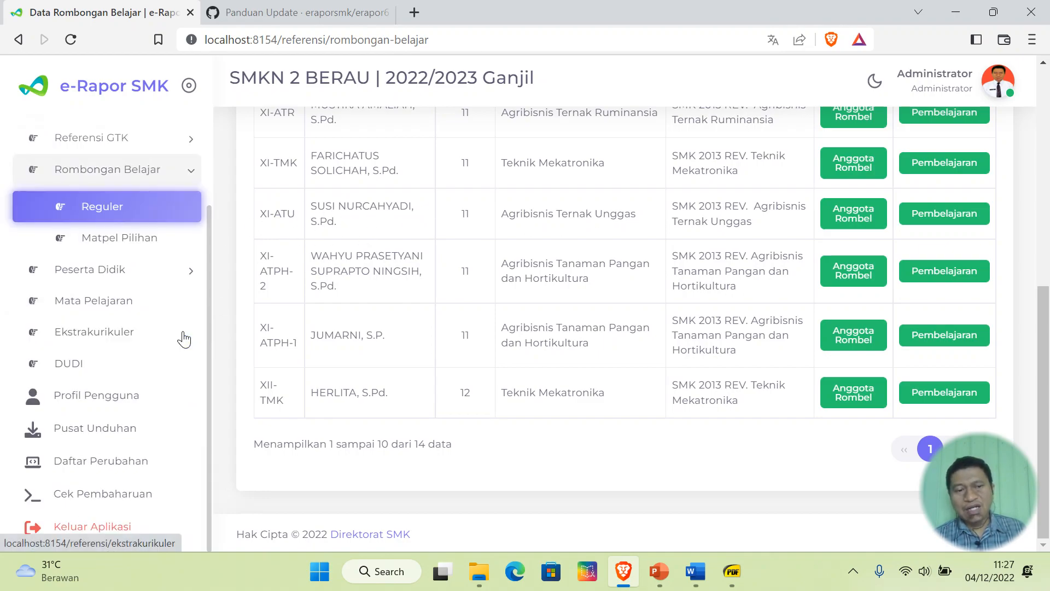
- Log out and sign back in with the browser's saved homeroom teacher login
{"action": "left_click", "coordinate": [104, 526]}
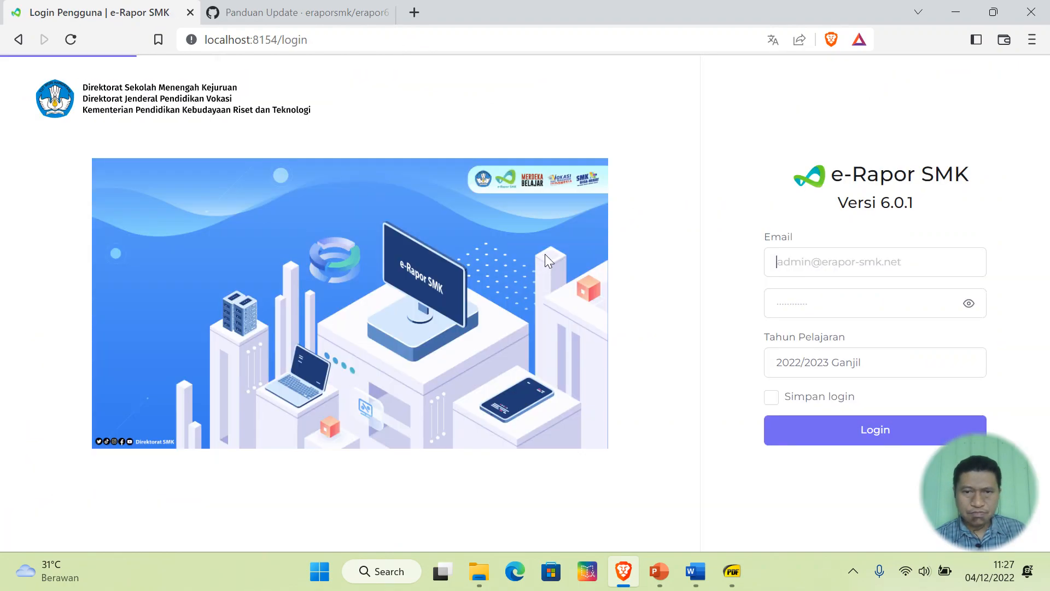
{"action": "left_click", "coordinate": [851, 261]}
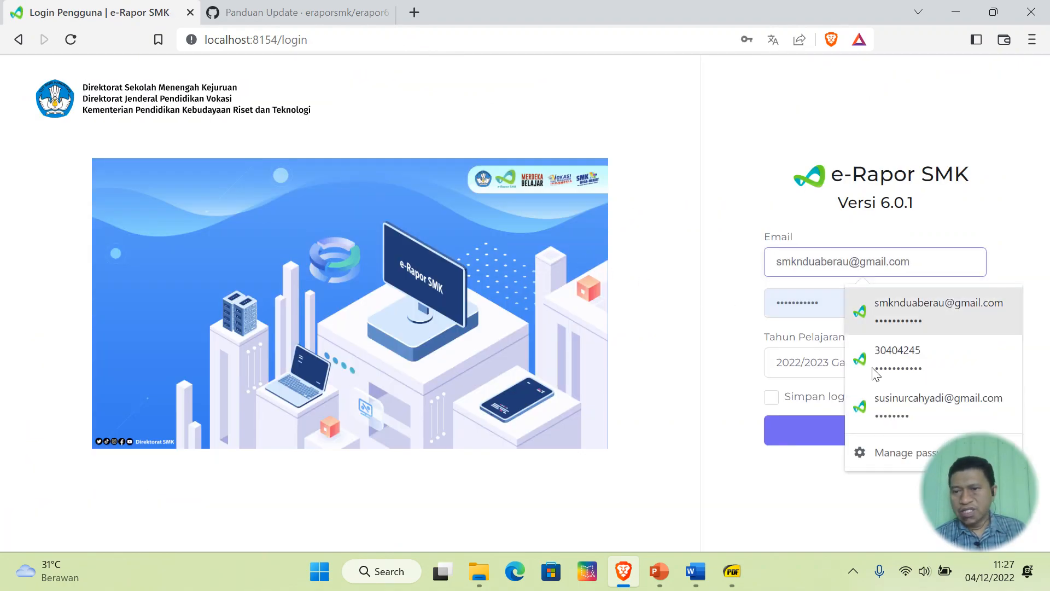
{"action": "left_click", "coordinate": [885, 411]}
{"action": "left_click", "coordinate": [878, 431]}
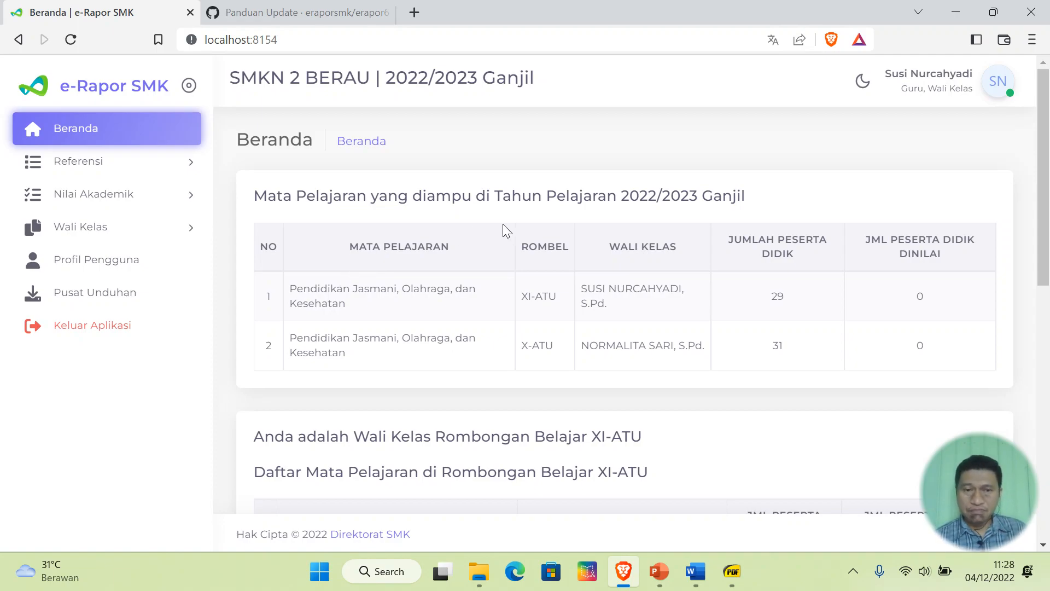
- Go to Wali Kelas > Cetak Rapor and open the first student's Rapor Akademik PDF
{"action": "scroll", "coordinate": [502, 225], "scroll_direction": "down", "scroll_amount": 2}
{"action": "scroll", "coordinate": [467, 171], "scroll_direction": "up", "scroll_amount": 2}
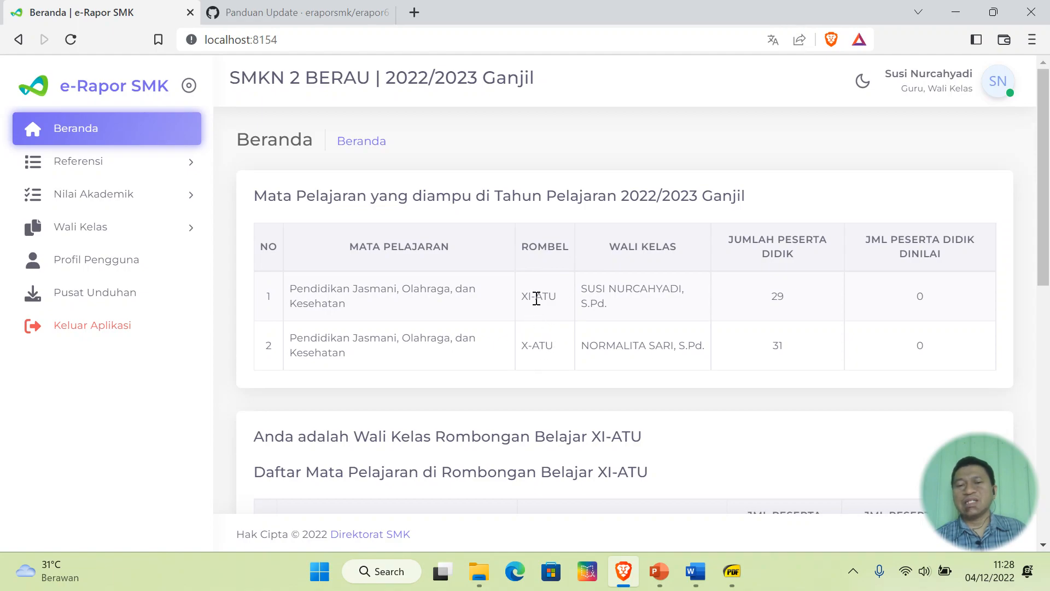
{"action": "scroll", "coordinate": [548, 278], "scroll_direction": "down", "scroll_amount": 5}
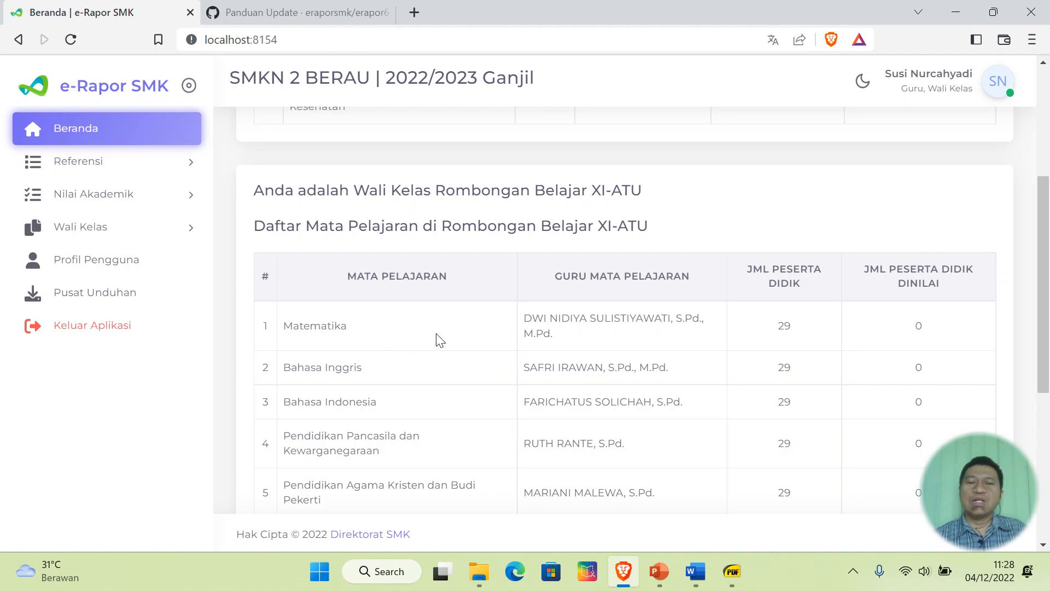
{"action": "scroll", "coordinate": [514, 320], "scroll_direction": "down", "scroll_amount": 3}
{"action": "scroll", "coordinate": [516, 320], "scroll_direction": "up", "scroll_amount": 5}
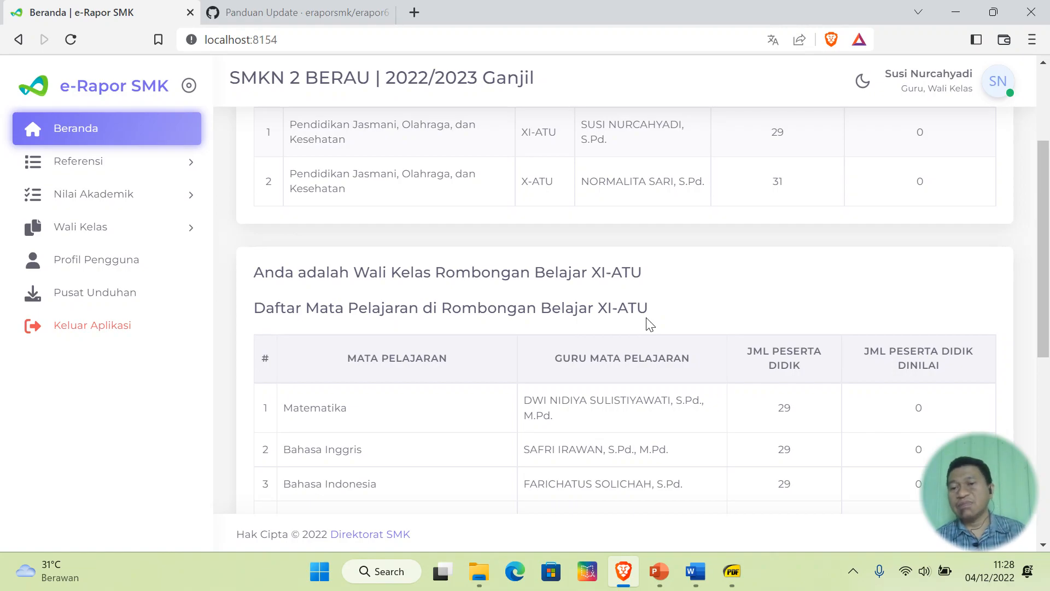
{"action": "scroll", "coordinate": [647, 319], "scroll_direction": "down", "scroll_amount": 8}
{"action": "scroll", "coordinate": [648, 319], "scroll_direction": "up", "scroll_amount": 6}
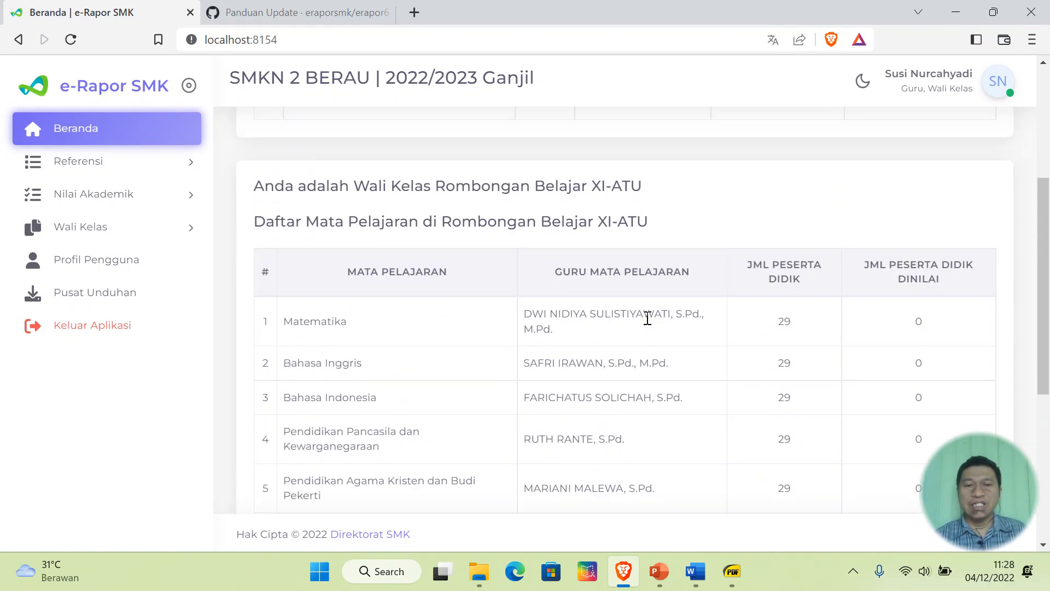
{"action": "scroll", "coordinate": [647, 319], "scroll_direction": "up", "scroll_amount": 5}
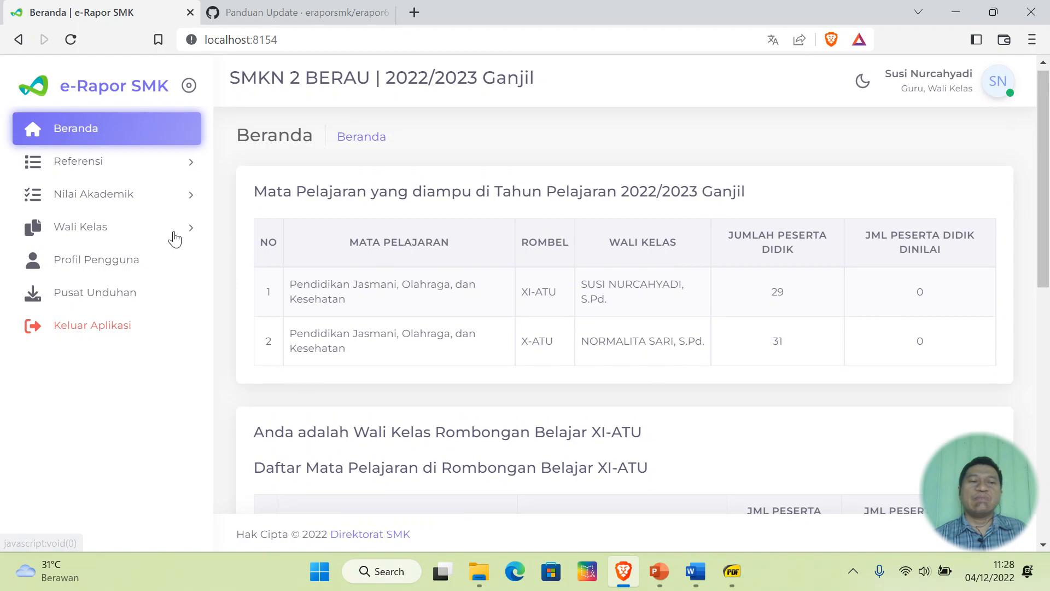
{"action": "left_click", "coordinate": [110, 234]}
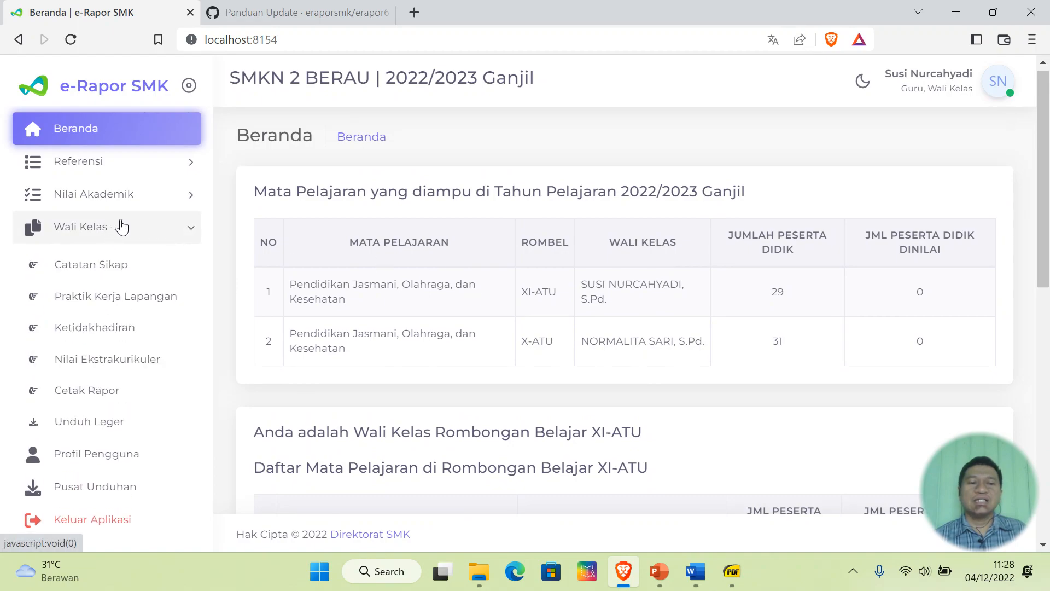
{"action": "left_click", "coordinate": [102, 394]}
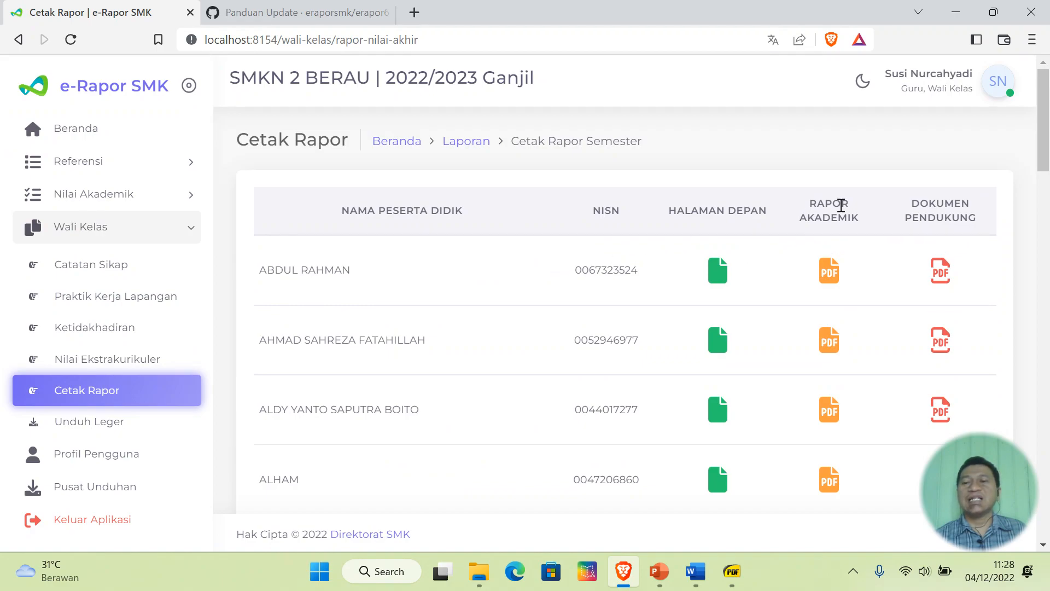
{"action": "left_click", "coordinate": [835, 271]}
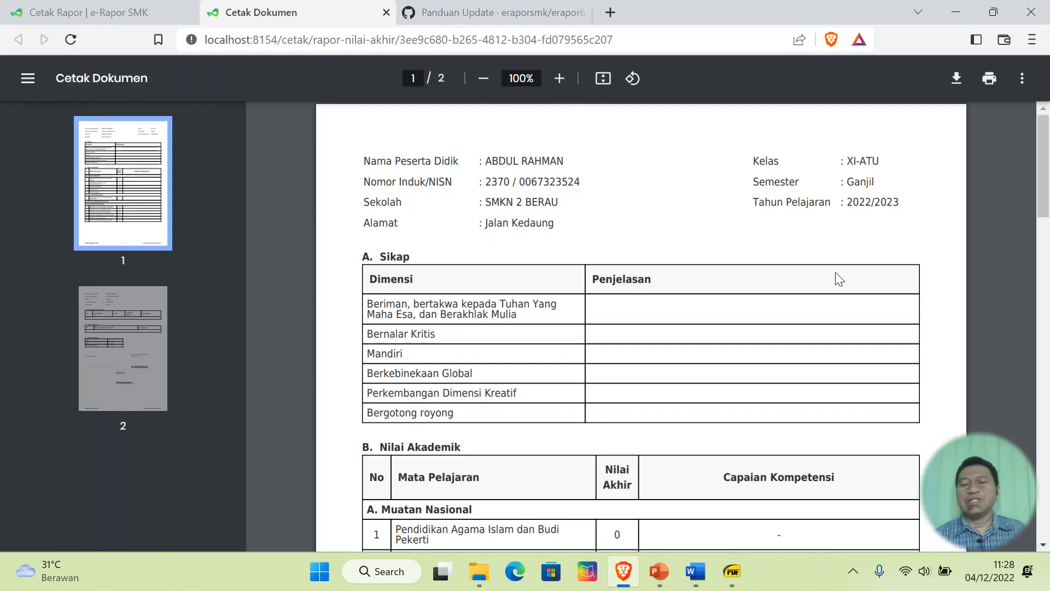
- Review both pages of the XI-ATU academic report PDF, then close its tab
{"action": "scroll", "coordinate": [504, 324], "scroll_direction": "down", "scroll_amount": 1}
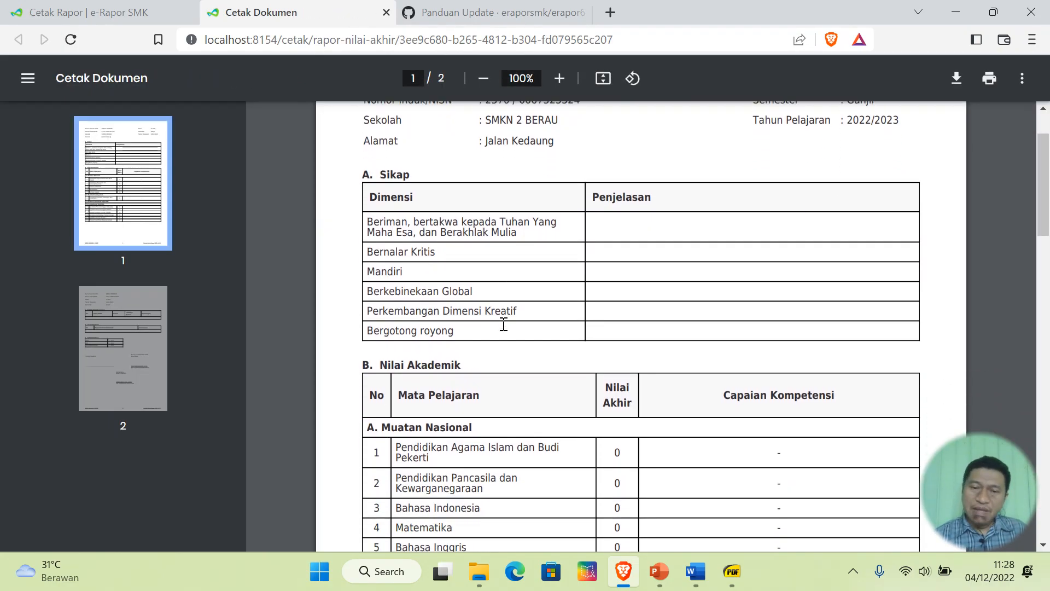
{"action": "scroll", "coordinate": [504, 325], "scroll_direction": "down", "scroll_amount": 6}
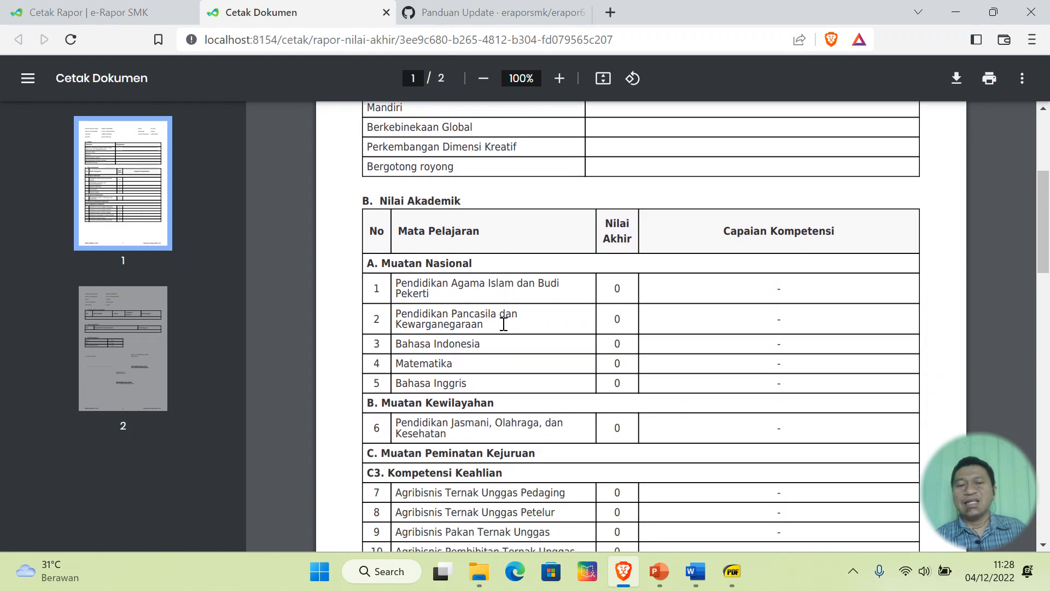
{"action": "scroll", "coordinate": [504, 324], "scroll_direction": "up", "scroll_amount": 5}
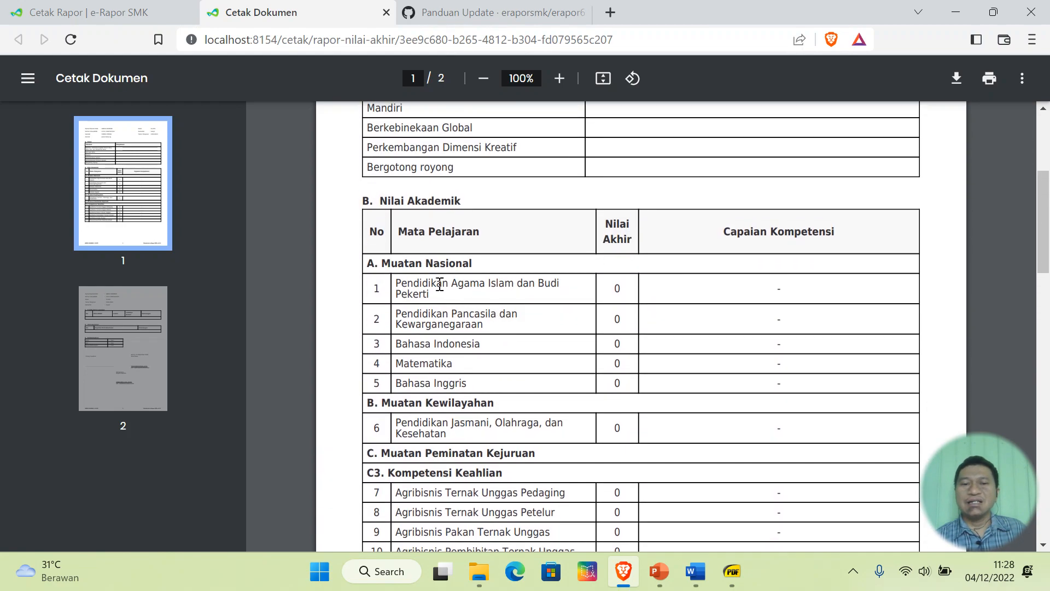
{"action": "scroll", "coordinate": [411, 274], "scroll_direction": "down", "scroll_amount": 2}
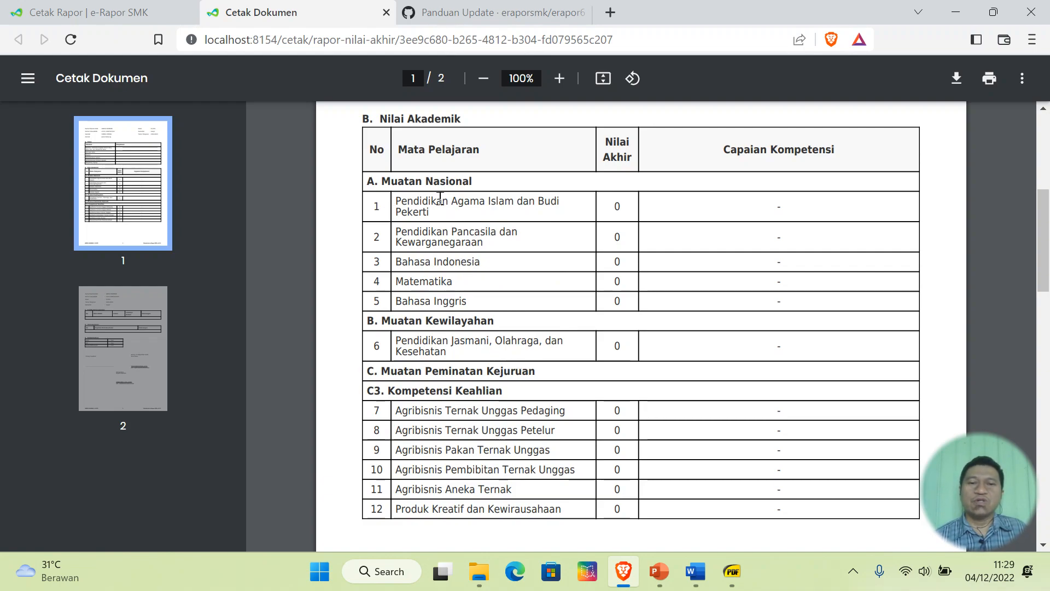
{"action": "scroll", "coordinate": [486, 300], "scroll_direction": "down", "scroll_amount": 2}
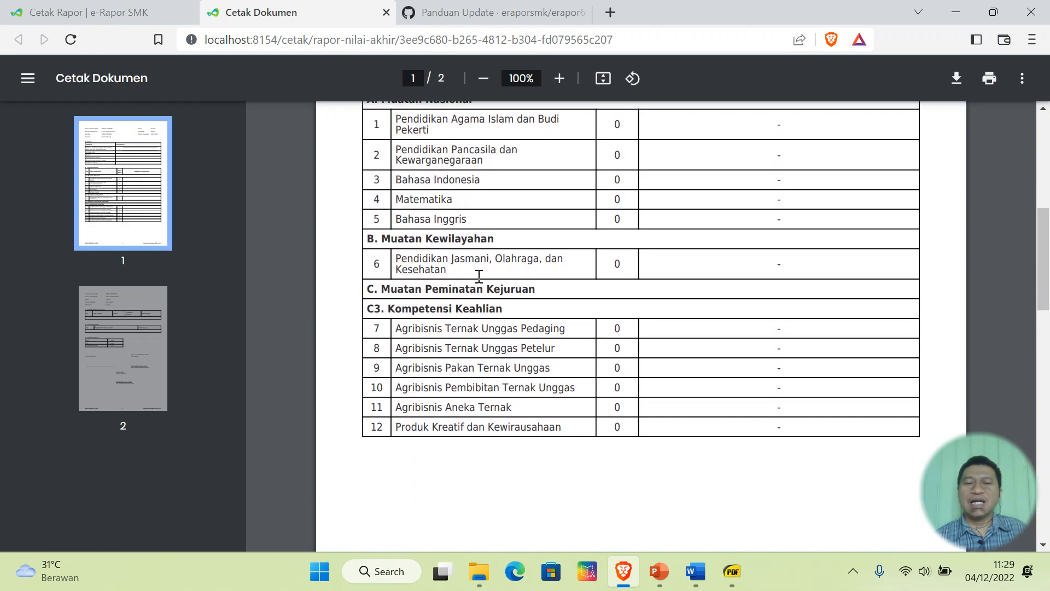
{"action": "scroll", "coordinate": [459, 361], "scroll_direction": "down", "scroll_amount": 3}
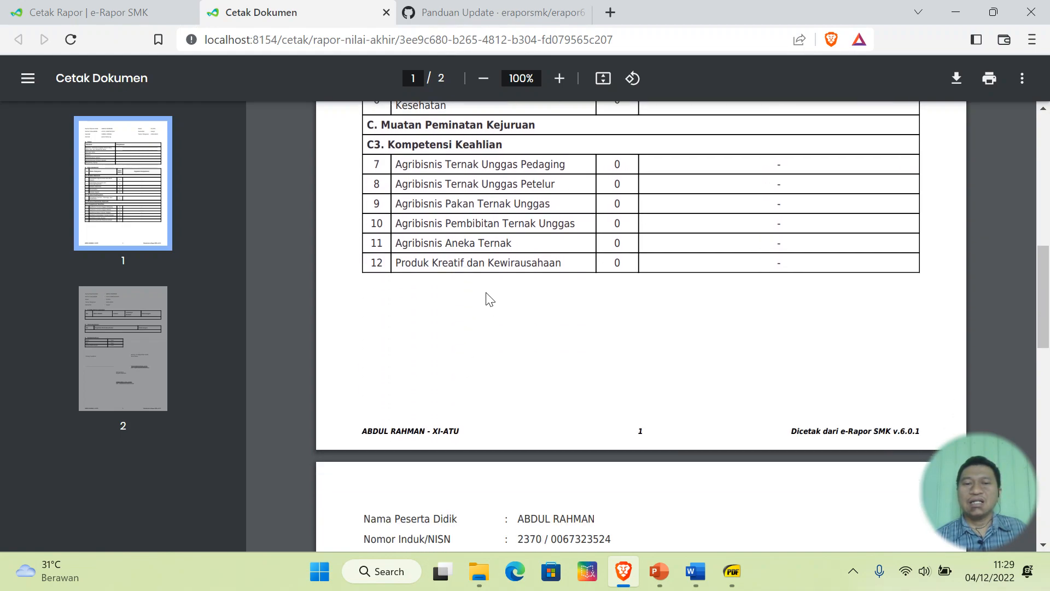
{"action": "scroll", "coordinate": [488, 298], "scroll_direction": "up", "scroll_amount": 6}
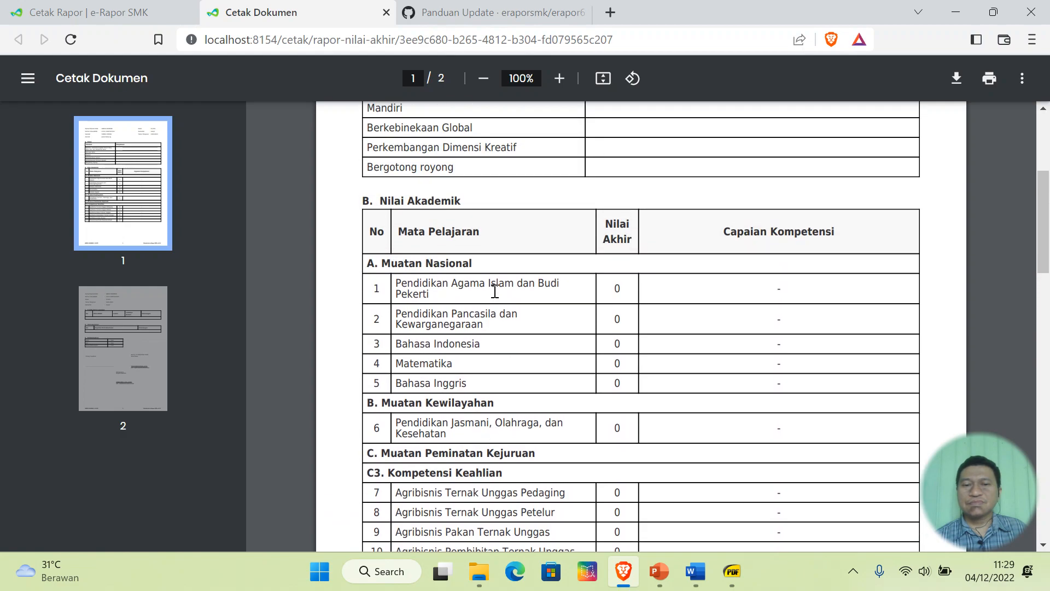
{"action": "scroll", "coordinate": [495, 292], "scroll_direction": "down", "scroll_amount": 3}
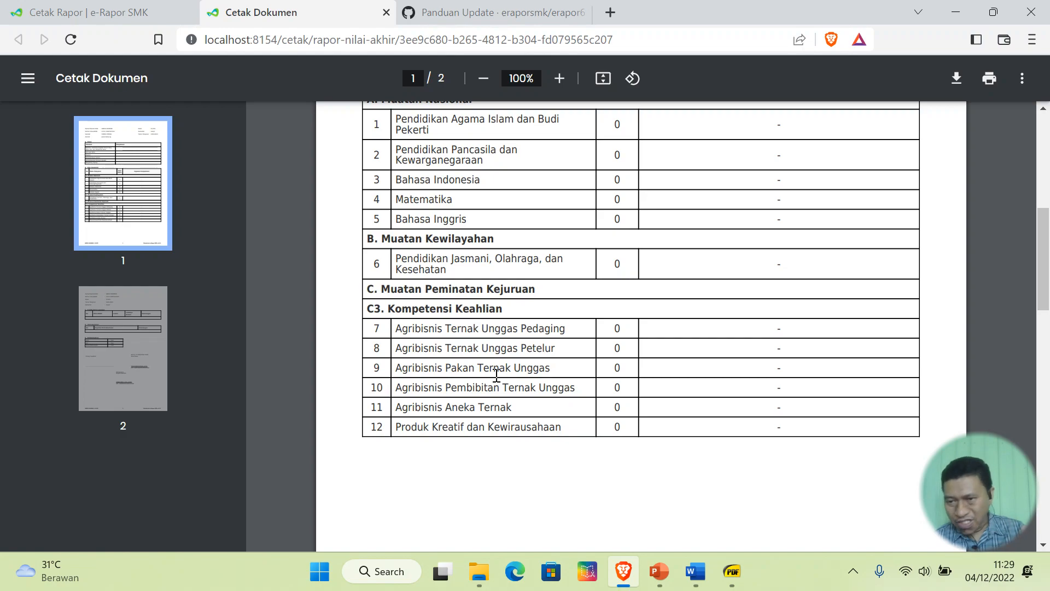
{"action": "scroll", "coordinate": [496, 376], "scroll_direction": "up", "scroll_amount": 3}
{"action": "scroll", "coordinate": [497, 382], "scroll_direction": "up", "scroll_amount": 3}
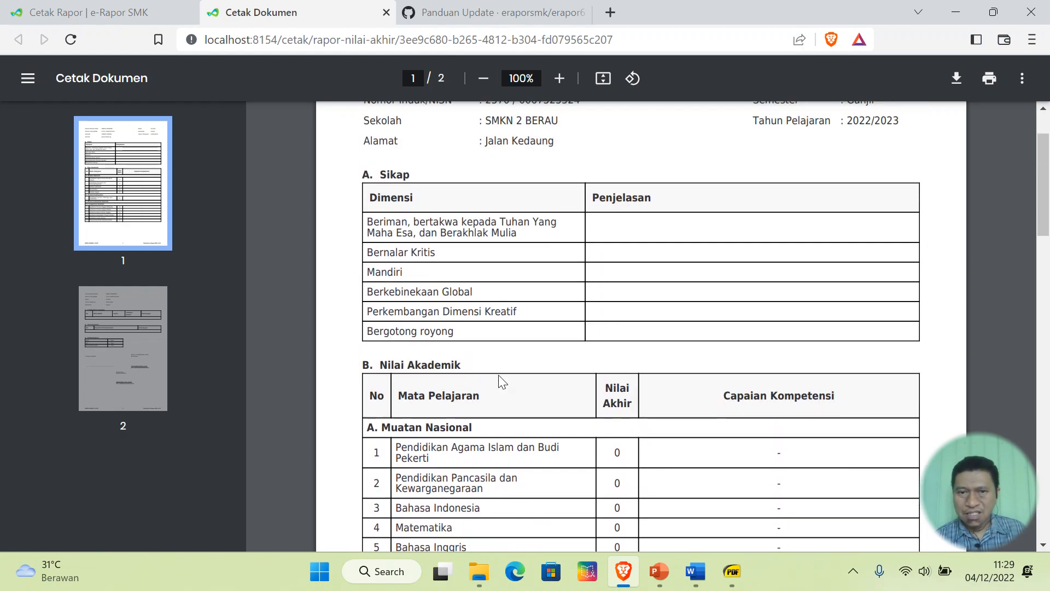
{"action": "scroll", "coordinate": [502, 382], "scroll_direction": "up", "scroll_amount": 3}
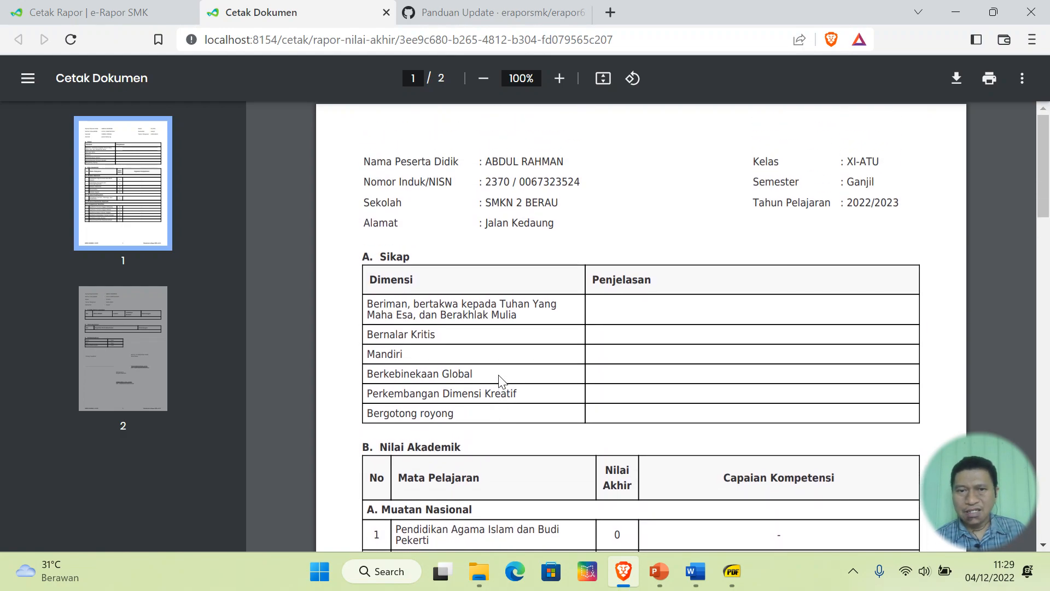
{"action": "scroll", "coordinate": [499, 378], "scroll_direction": "down", "scroll_amount": 20}
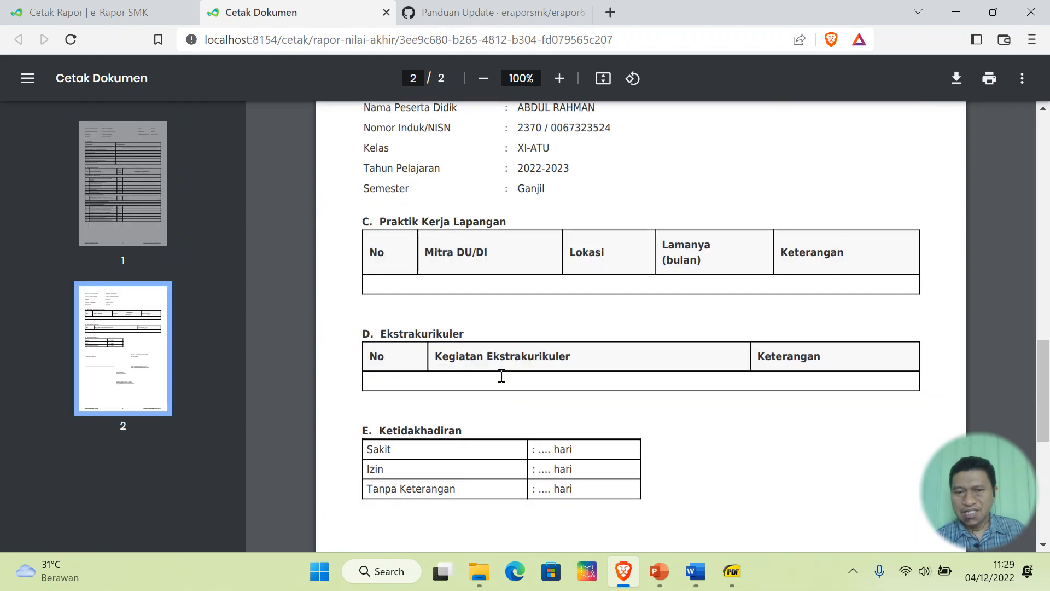
{"action": "scroll", "coordinate": [504, 382], "scroll_direction": "down", "scroll_amount": 1}
{"action": "scroll", "coordinate": [501, 378], "scroll_direction": "up", "scroll_amount": 18}
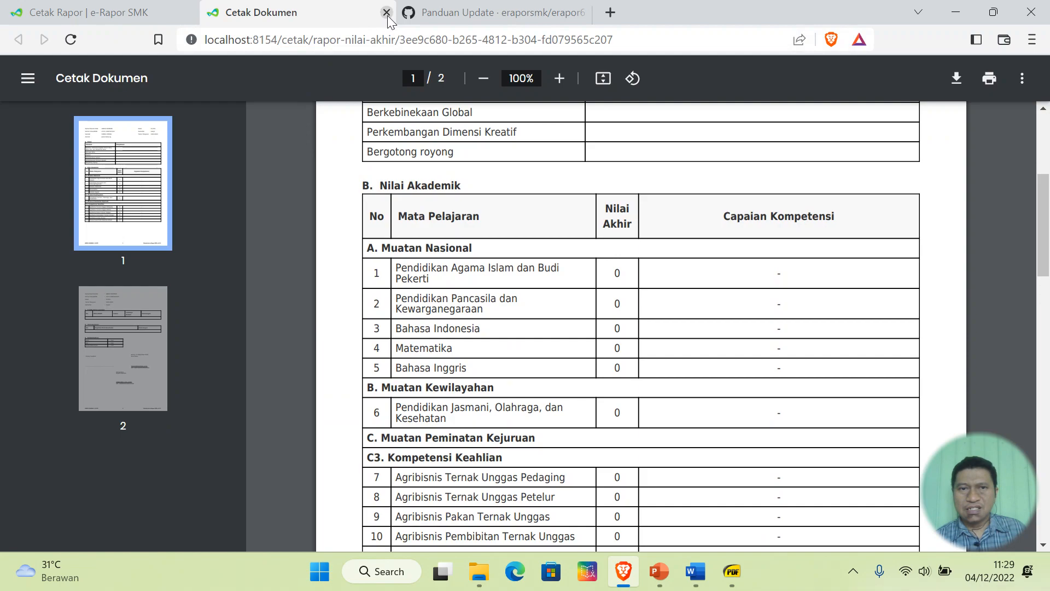
{"action": "left_click", "coordinate": [386, 12]}
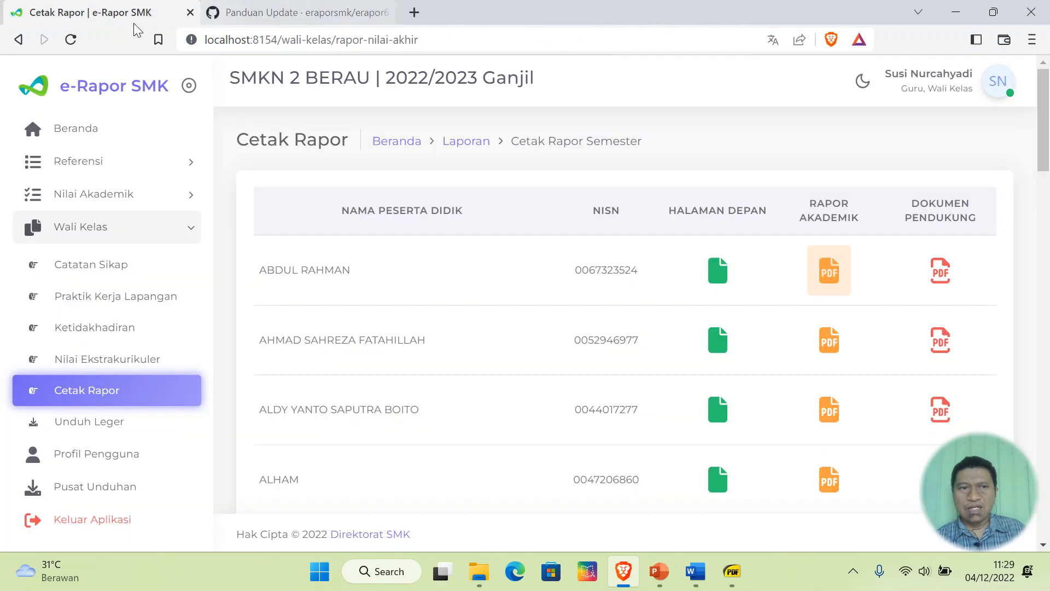
- Sign out and sign back in with the saved administrator login
{"action": "left_click", "coordinate": [116, 519]}
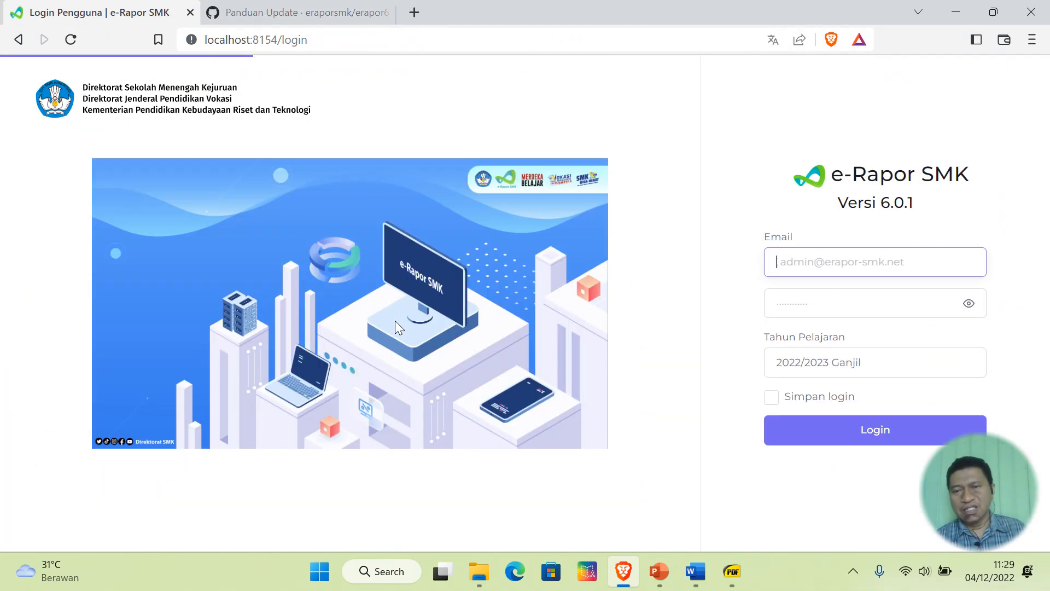
{"action": "left_click", "coordinate": [868, 258]}
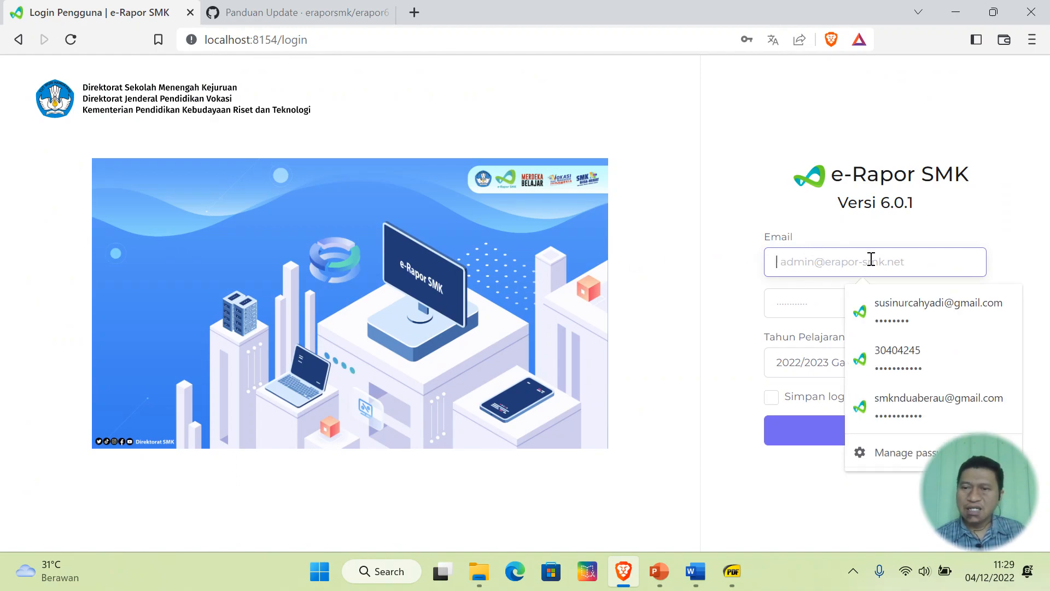
{"action": "left_click", "coordinate": [924, 399]}
{"action": "left_click", "coordinate": [845, 432]}
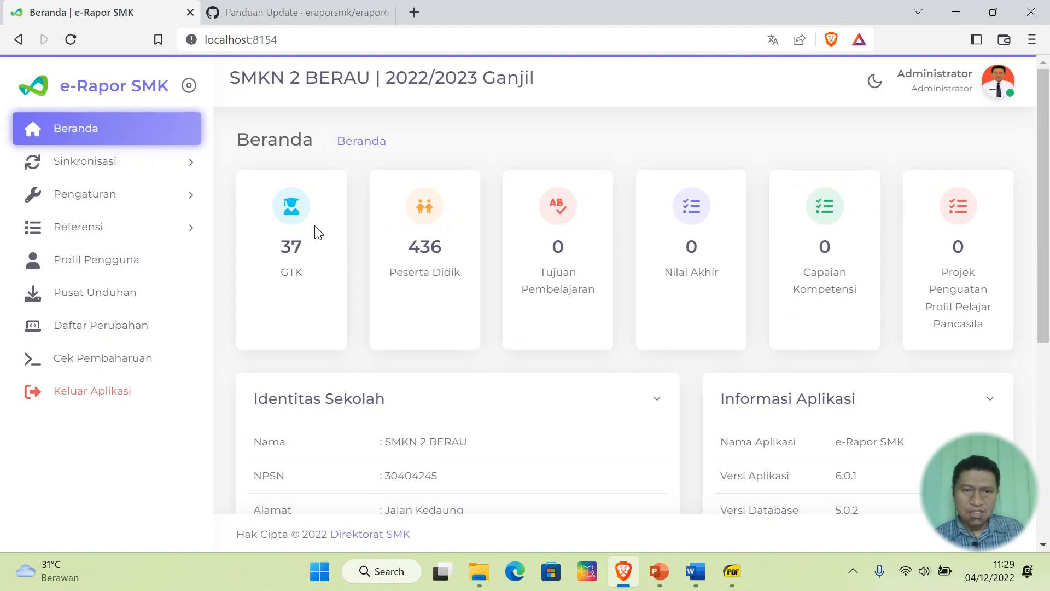
- Open Referensi > Rombongan Belajar > Reguler to list the regular classes
{"action": "left_click", "coordinate": [97, 230]}
{"action": "left_click", "coordinate": [139, 301]}
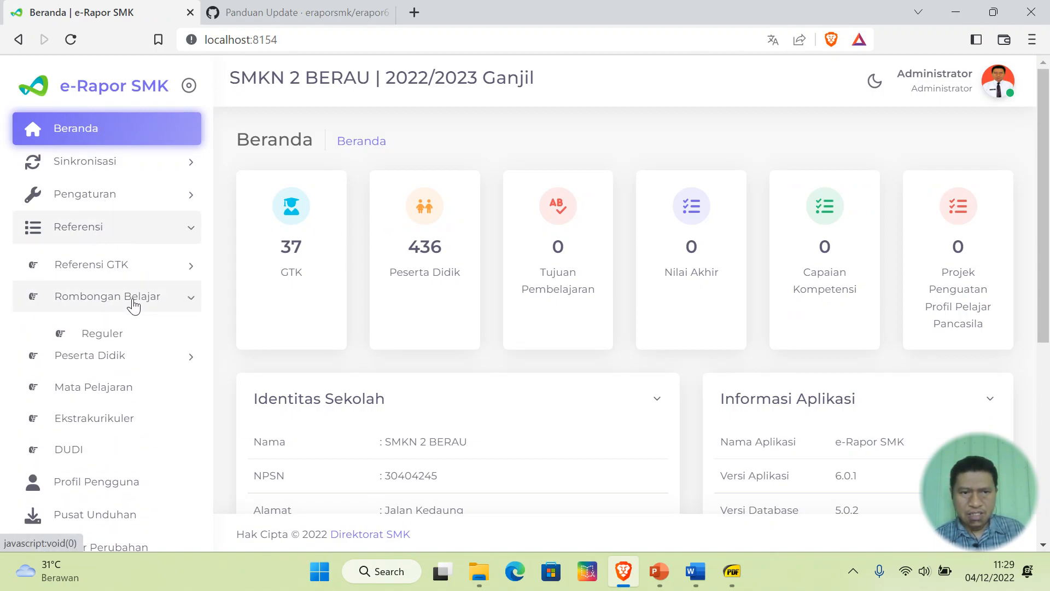
{"action": "left_click", "coordinate": [136, 332]}
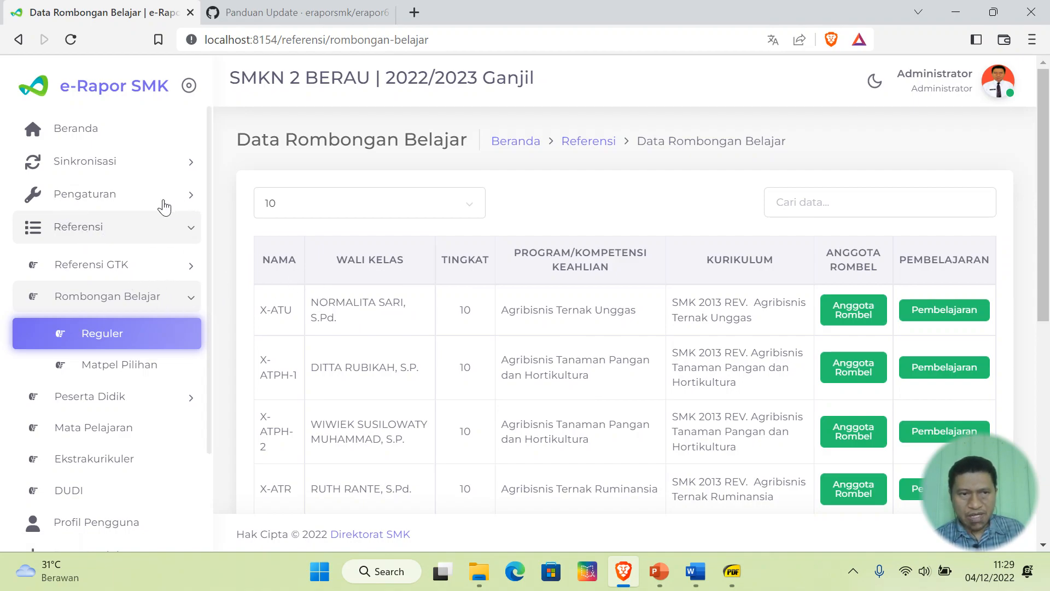
{"action": "left_click", "coordinate": [94, 194]}
- In Akses Pengguna, search for the homeroom teacher by name, copy her password, and sign out
{"action": "left_click", "coordinate": [102, 268]}
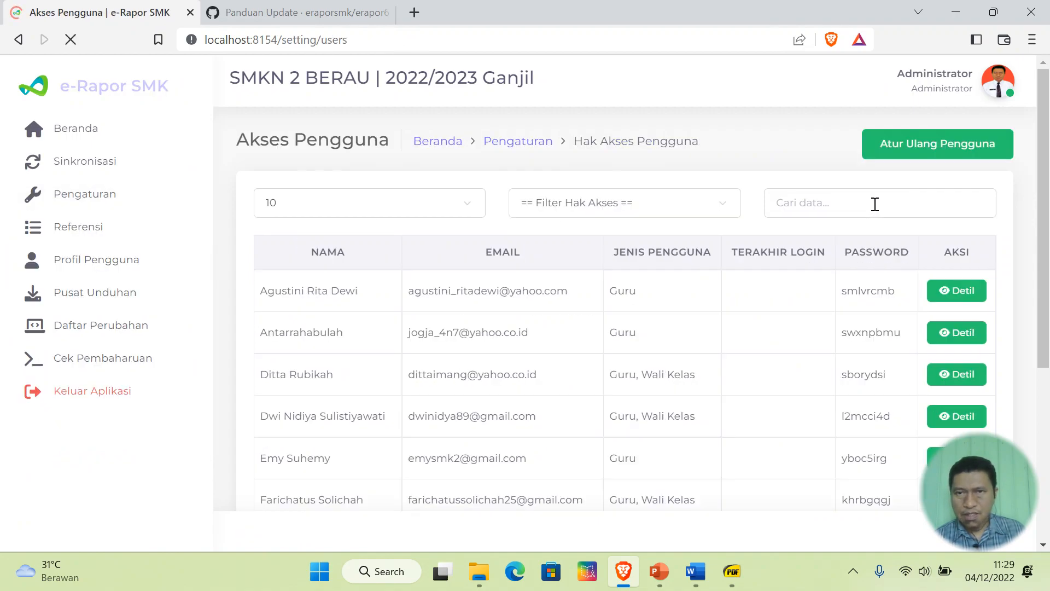
{"action": "type", "text": "norma"}
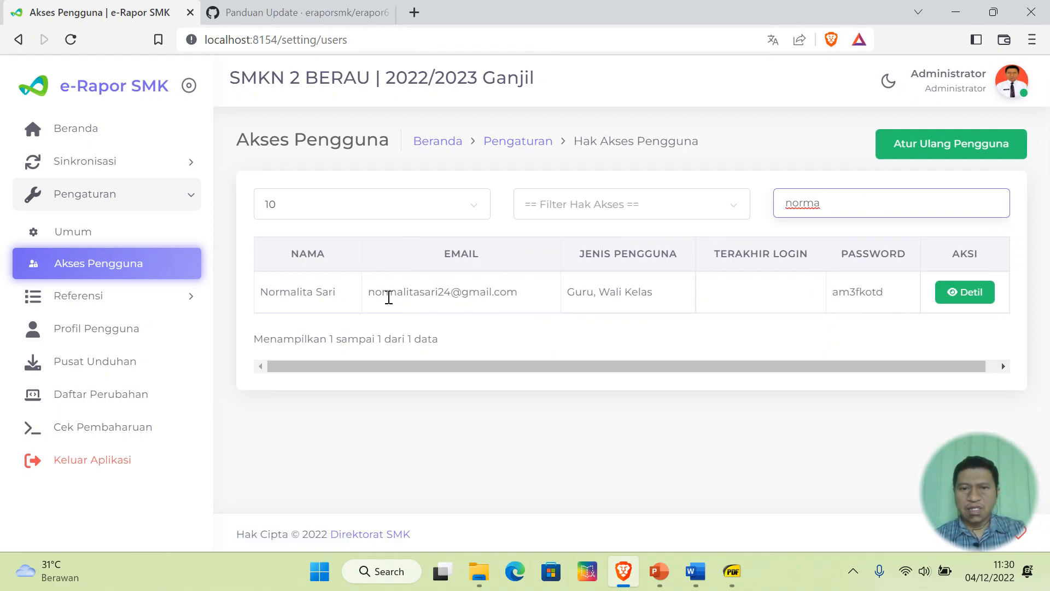
{"action": "double_click", "coordinate": [845, 292]}
{"action": "right_click", "coordinate": [865, 300]}
{"action": "left_click", "coordinate": [766, 316]}
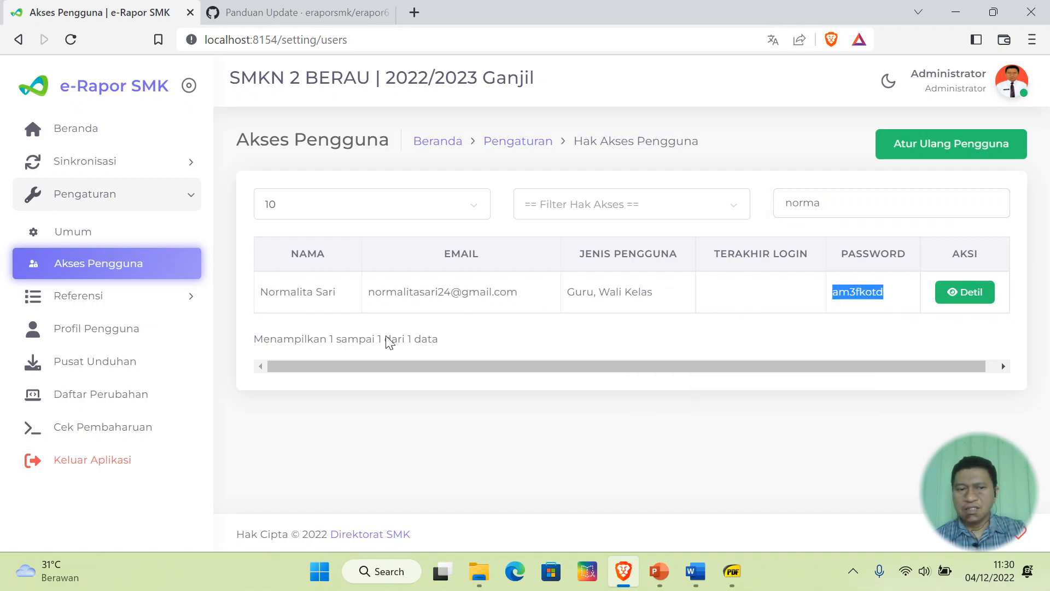
{"action": "left_click", "coordinate": [125, 465]}
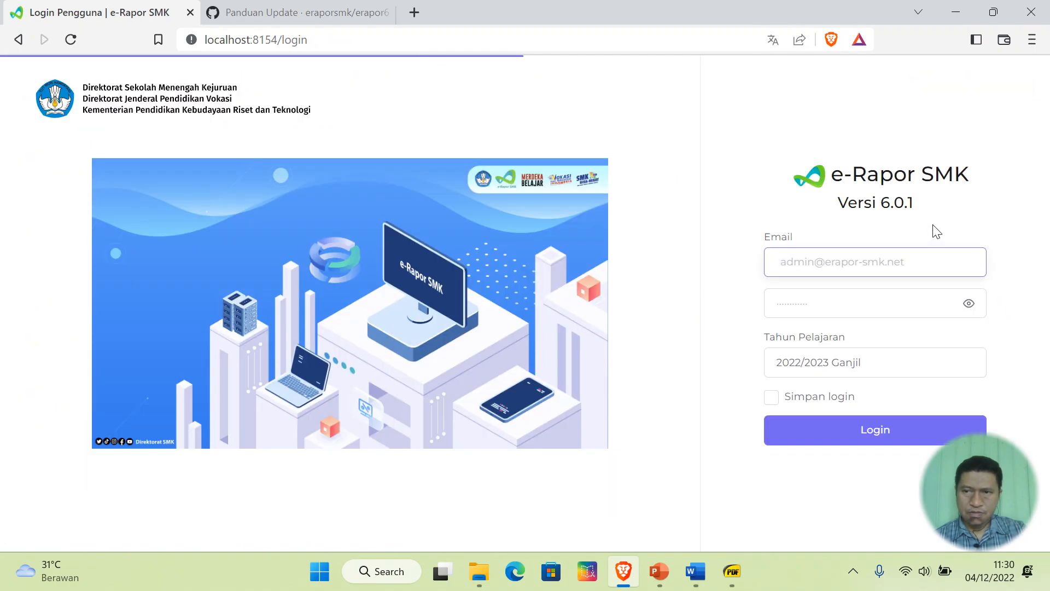
- Log in with the teacher's e-mail and copied password, declining the browser's save-password prompt
{"action": "left_click", "coordinate": [928, 257]}
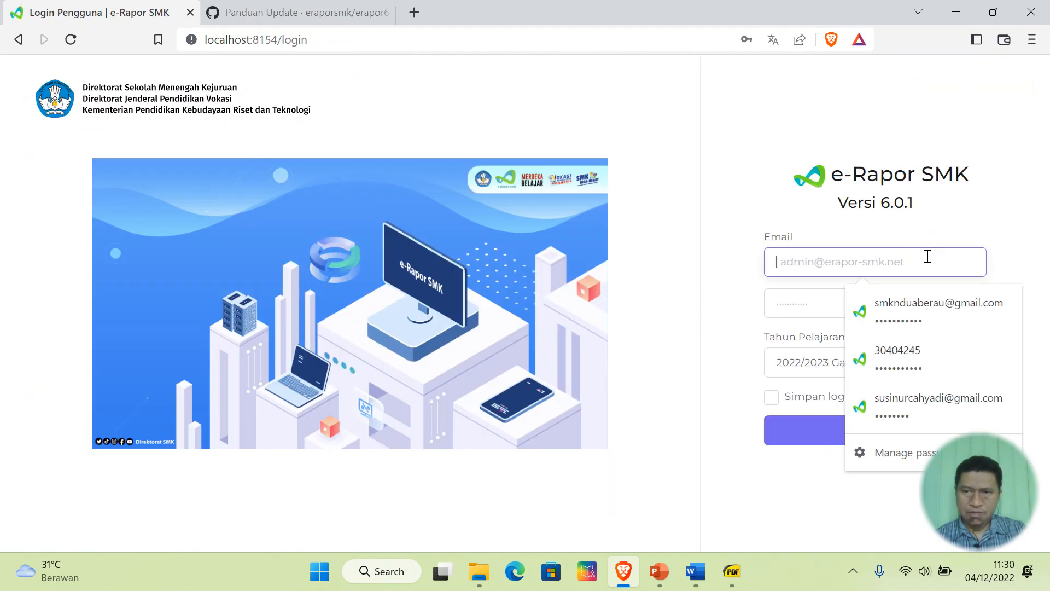
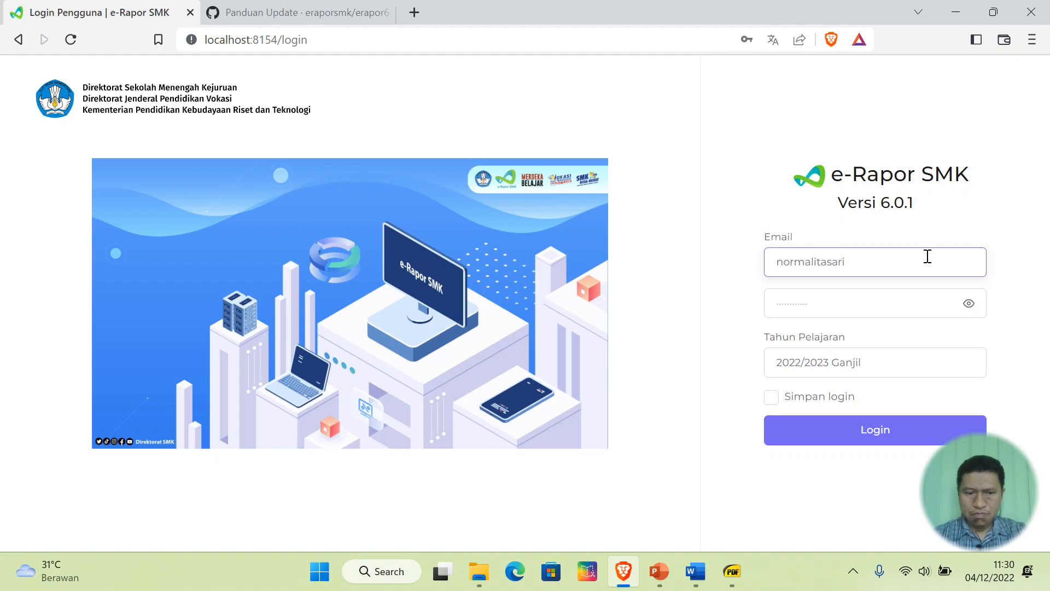
{"action": "left_click", "coordinate": [909, 297]}
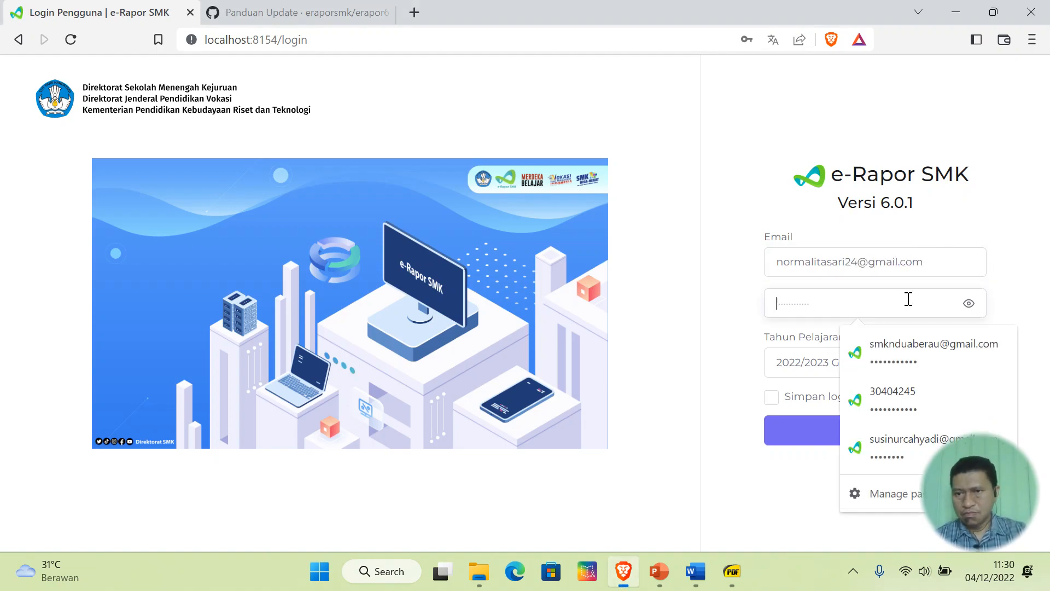
{"action": "type", "text": "********"}
{"action": "left_click", "coordinate": [845, 437]}
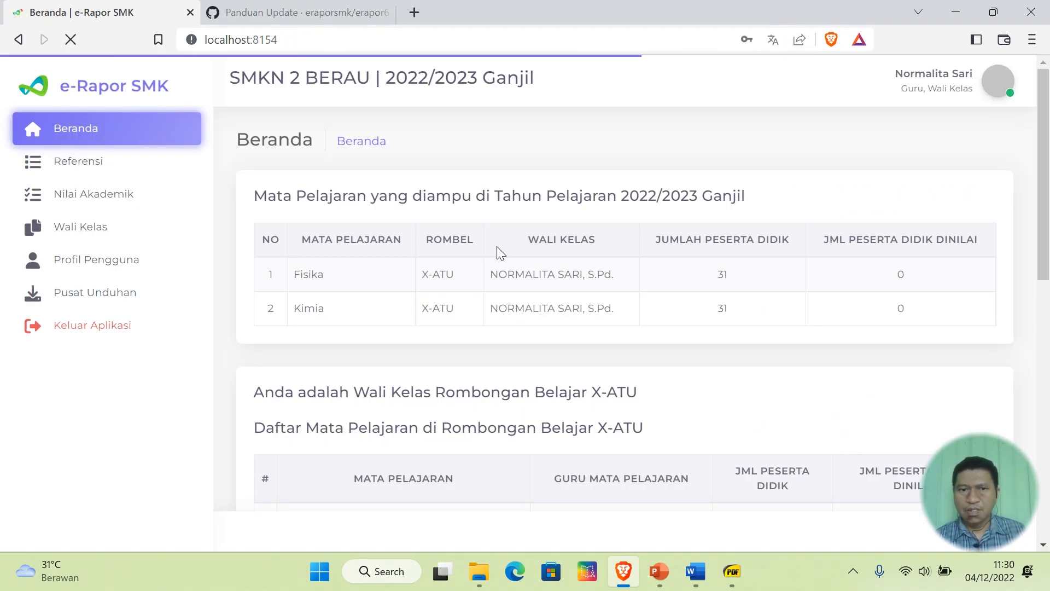
{"action": "left_click", "coordinate": [832, 178]}
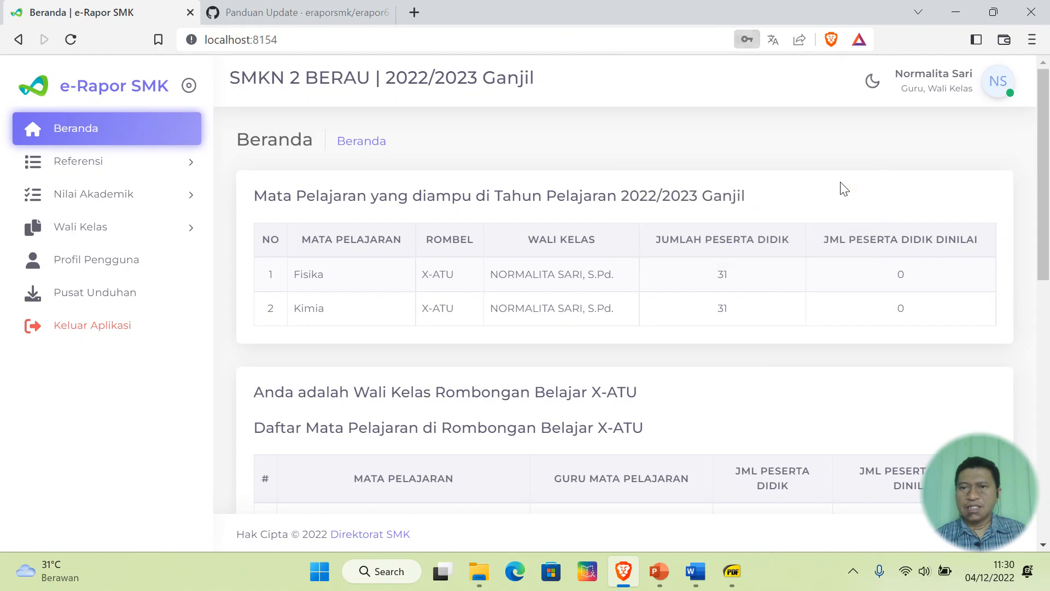
{"action": "left_click", "coordinate": [1005, 86]}
- On the profile page, change the password using the pasted current one, save it, and update the browser's stored password
{"action": "left_click", "coordinate": [949, 165]}
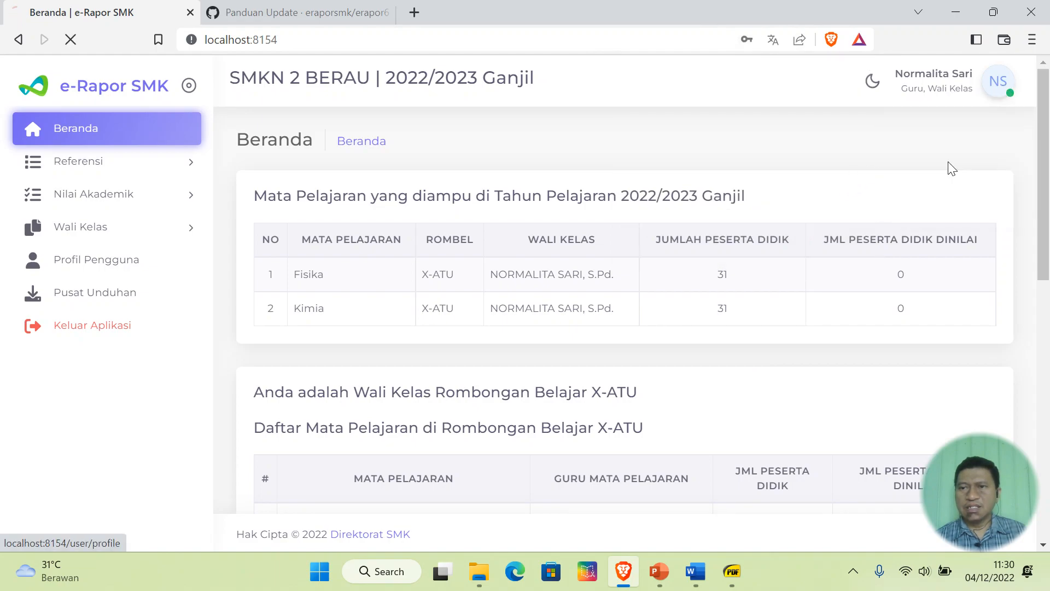
{"action": "scroll", "coordinate": [466, 307], "scroll_direction": "down", "scroll_amount": 4}
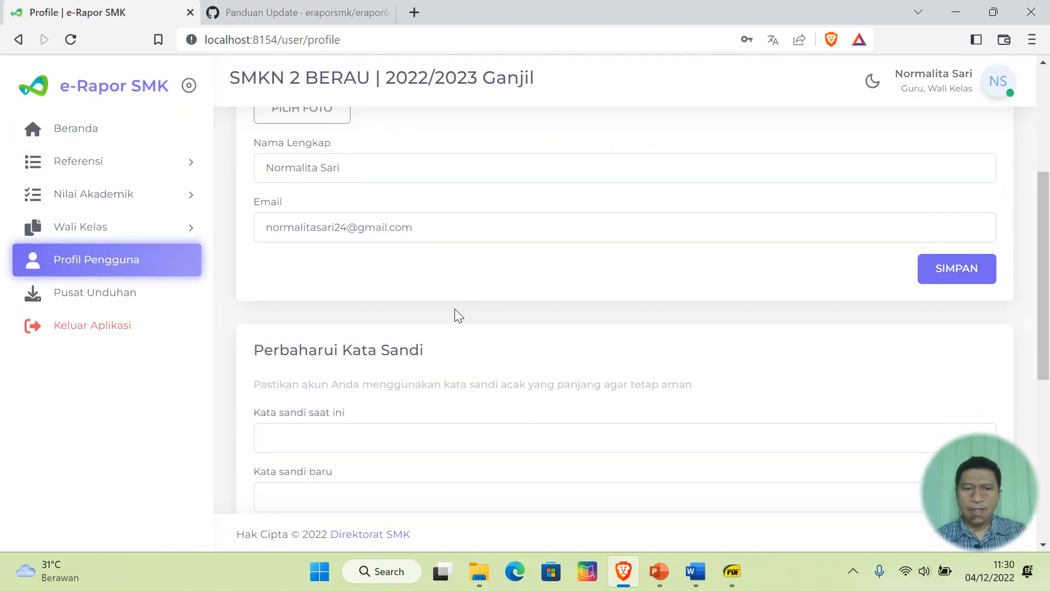
{"action": "scroll", "coordinate": [447, 271], "scroll_direction": "down", "scroll_amount": 4}
{"action": "left_click", "coordinate": [484, 186]}
{"action": "key", "text": "ctrl+v"}
{"action": "left_click", "coordinate": [466, 255]}
{"action": "type", "text": "••"}
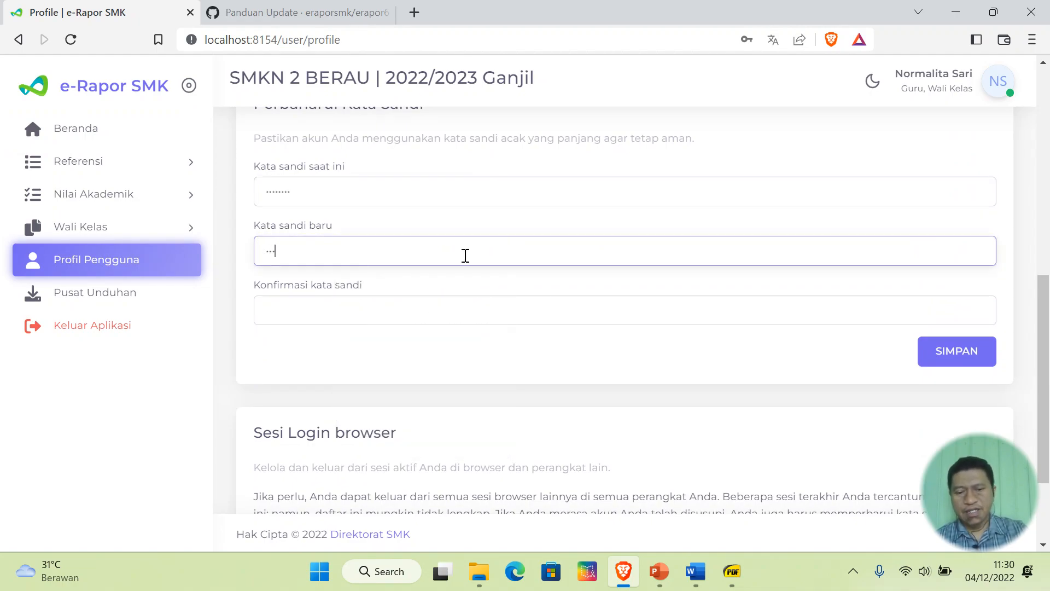
{"action": "left_click", "coordinate": [458, 301]}
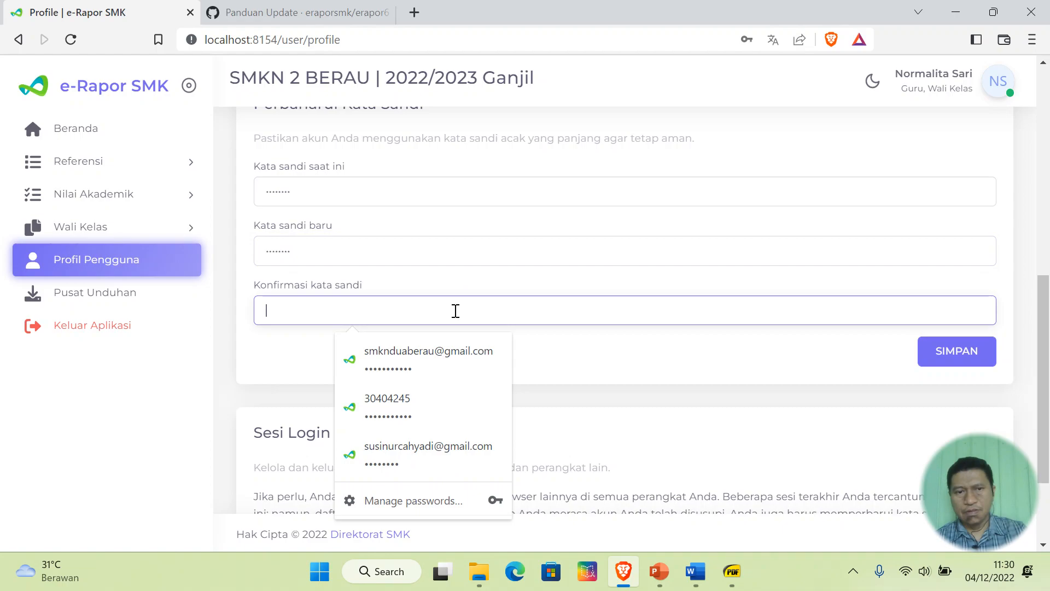
{"action": "type", "text": "•••"}
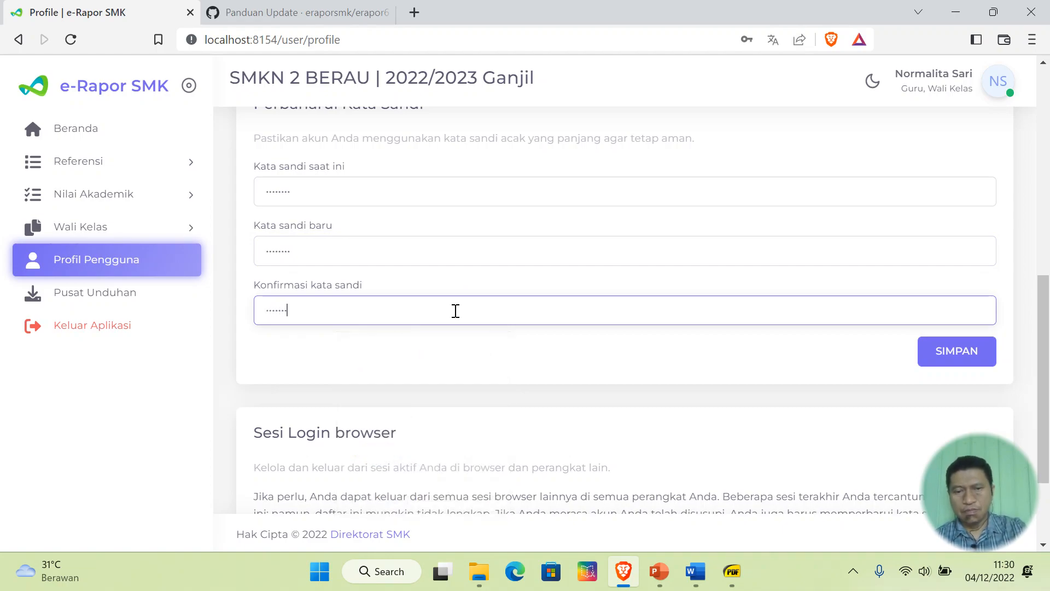
{"action": "left_click", "coordinate": [983, 361]}
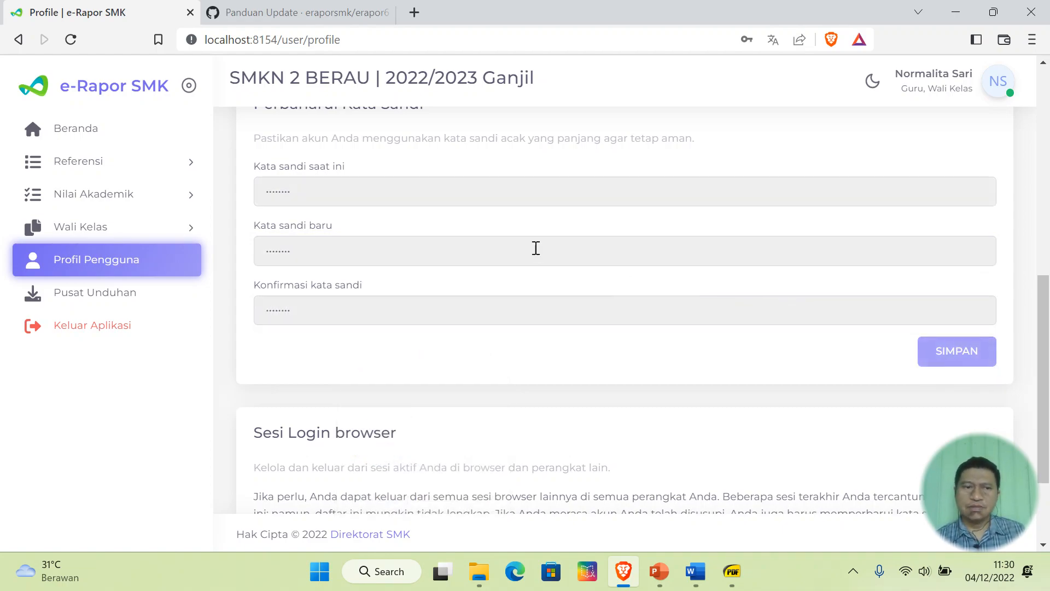
{"action": "left_click", "coordinate": [765, 179]}
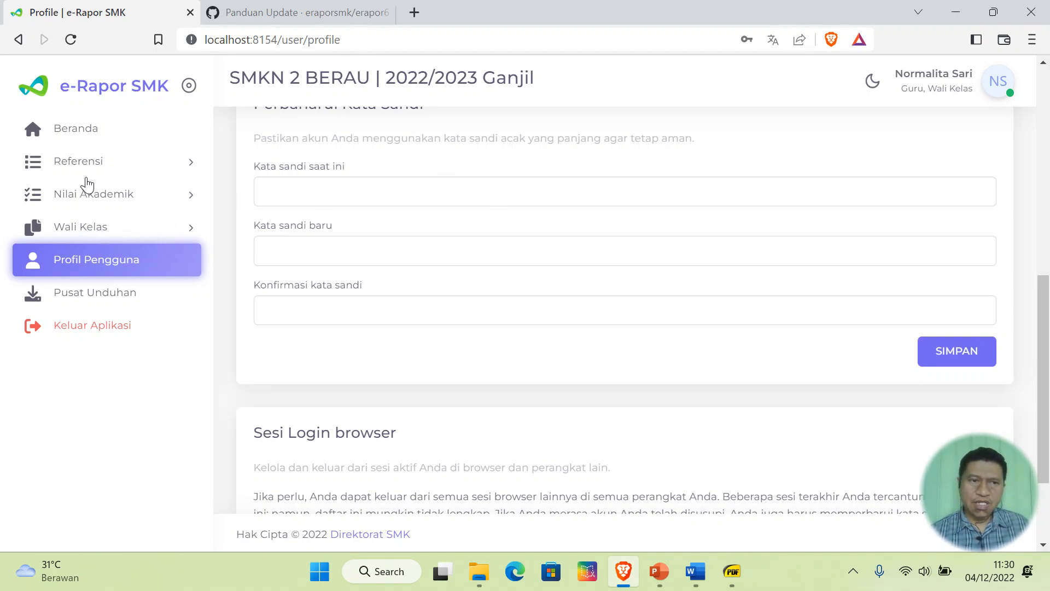
{"action": "left_click", "coordinate": [79, 230]}
- Open Cetak Rapor, review the first student's report cover page, then close it
{"action": "left_click", "coordinate": [97, 390]}
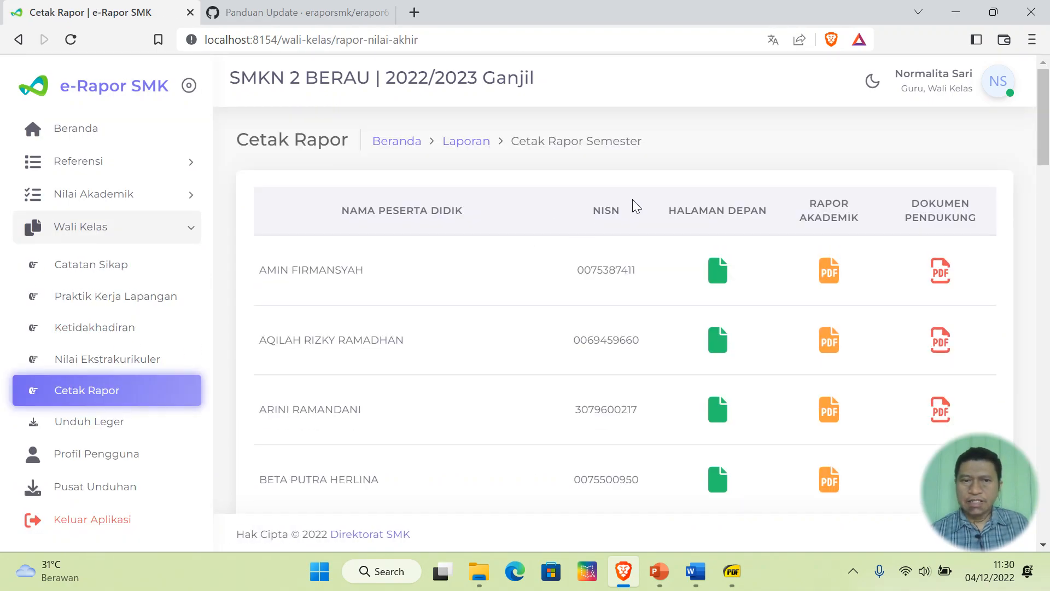
{"action": "left_click", "coordinate": [718, 272]}
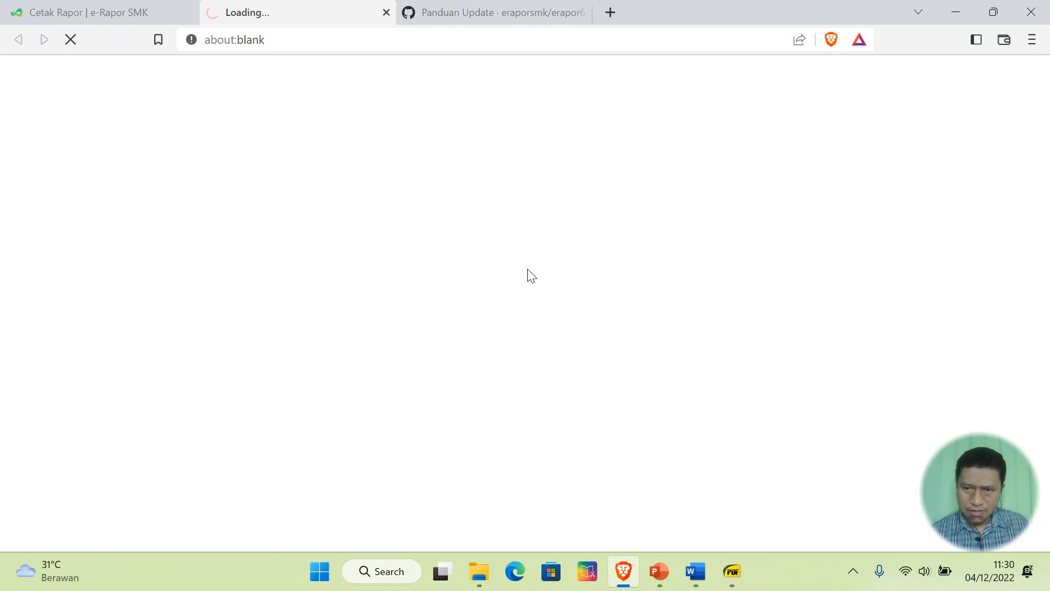
{"action": "scroll", "coordinate": [530, 276], "scroll_direction": "down", "scroll_amount": 6}
{"action": "scroll", "coordinate": [531, 276], "scroll_direction": "down", "scroll_amount": 3}
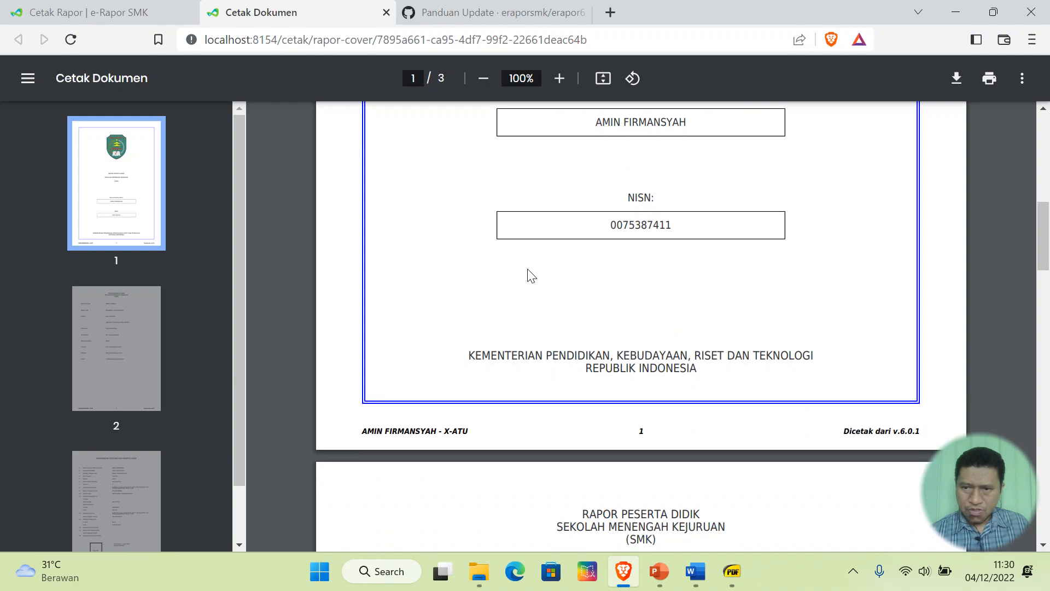
{"action": "scroll", "coordinate": [758, 383], "scroll_direction": "up", "scroll_amount": 10}
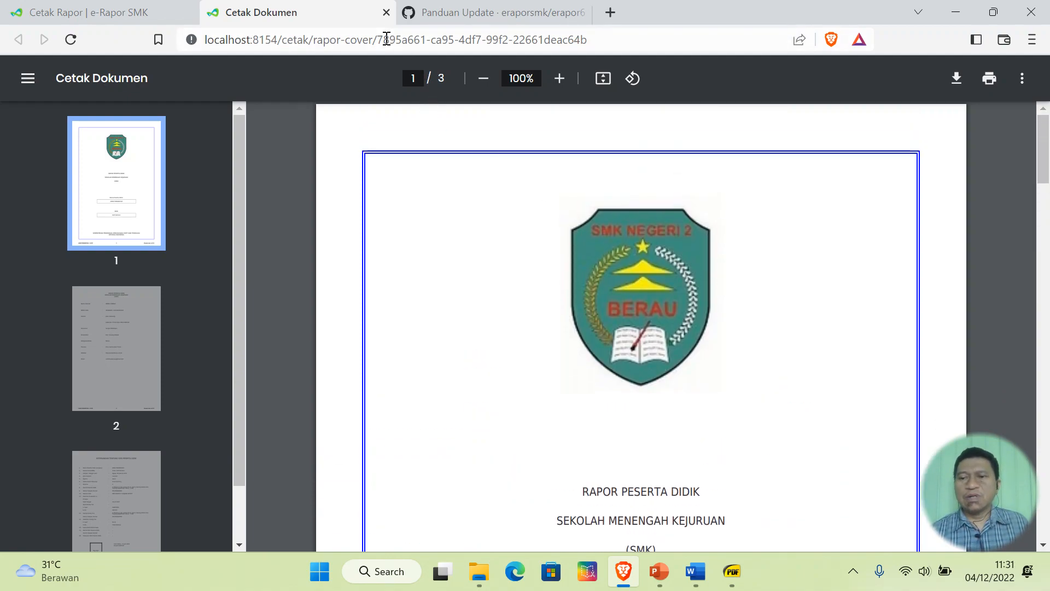
{"action": "left_click", "coordinate": [386, 12]}
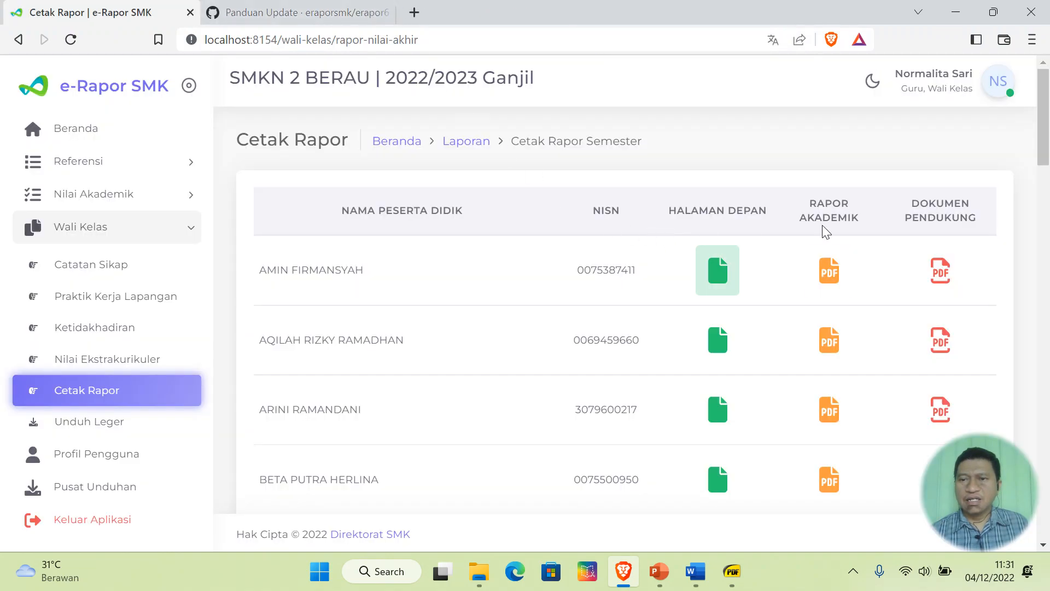
- Open the first student's academic report PDF and scroll through its grades and attendance
{"action": "left_click", "coordinate": [835, 281]}
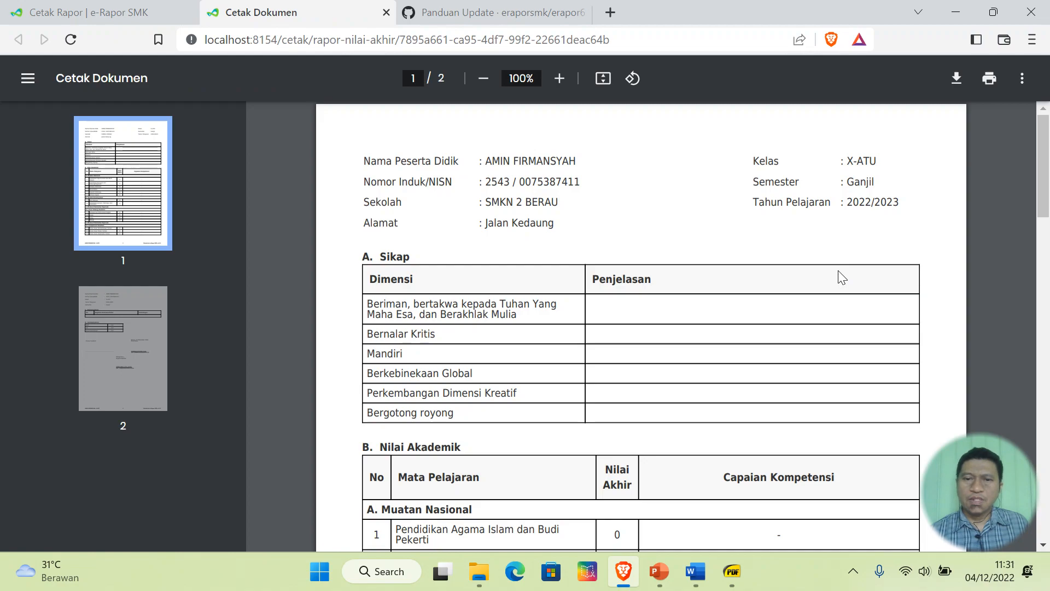
{"action": "scroll", "coordinate": [498, 271], "scroll_direction": "down", "scroll_amount": 5}
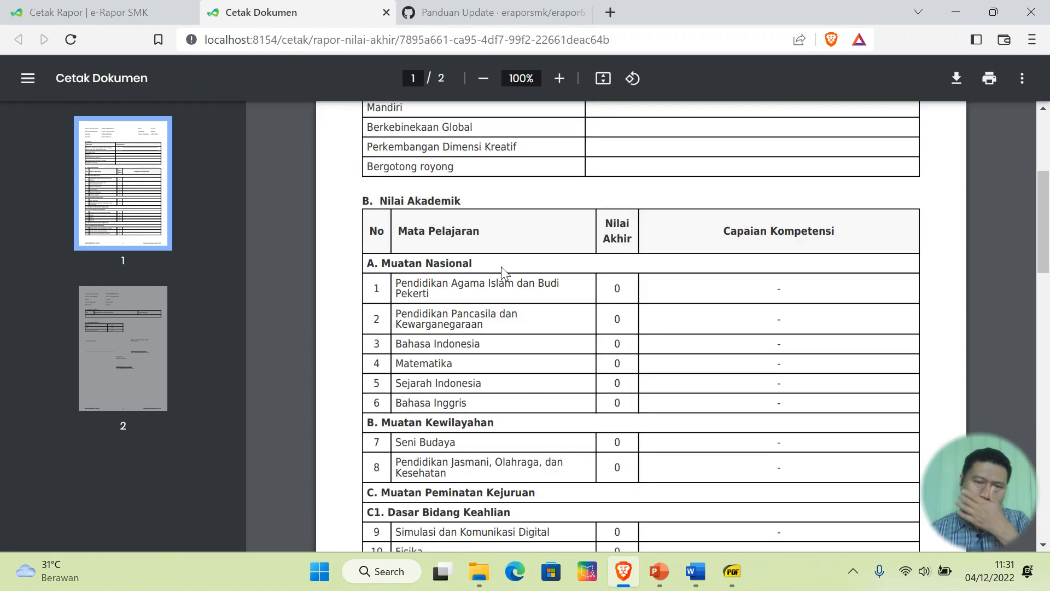
{"action": "scroll", "coordinate": [504, 272], "scroll_direction": "down", "scroll_amount": 3}
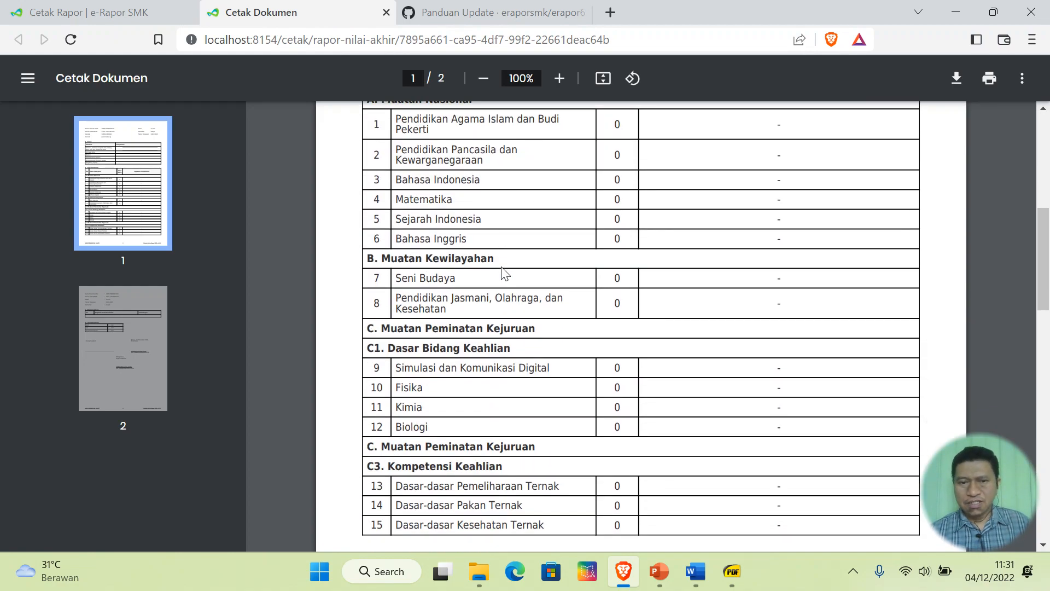
{"action": "scroll", "coordinate": [504, 272], "scroll_direction": "down", "scroll_amount": 9}
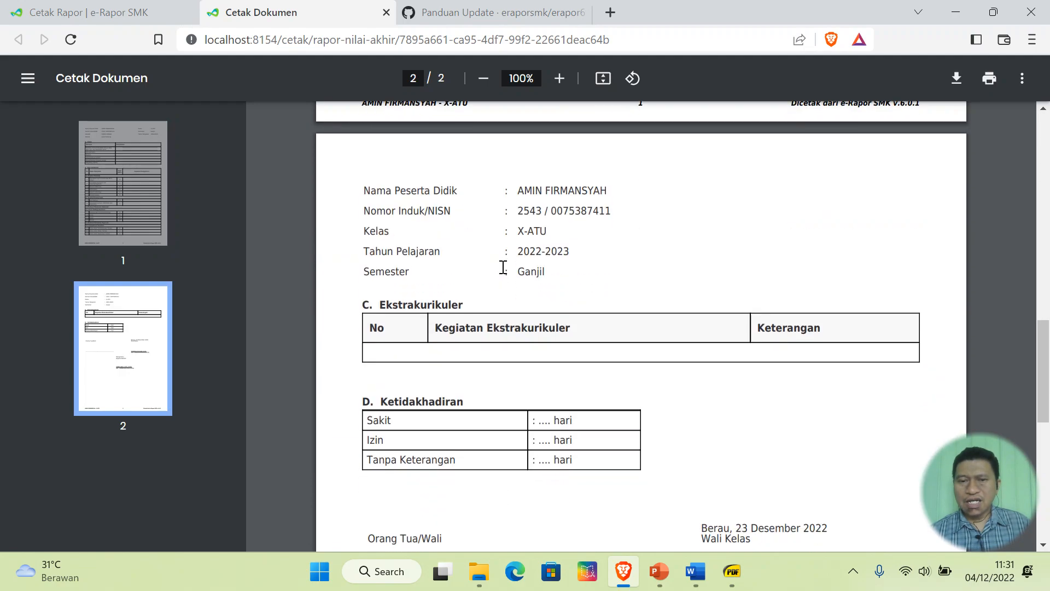
{"action": "scroll", "coordinate": [503, 267], "scroll_direction": "down", "scroll_amount": 3}
{"action": "scroll", "coordinate": [503, 272], "scroll_direction": "up", "scroll_amount": 20}
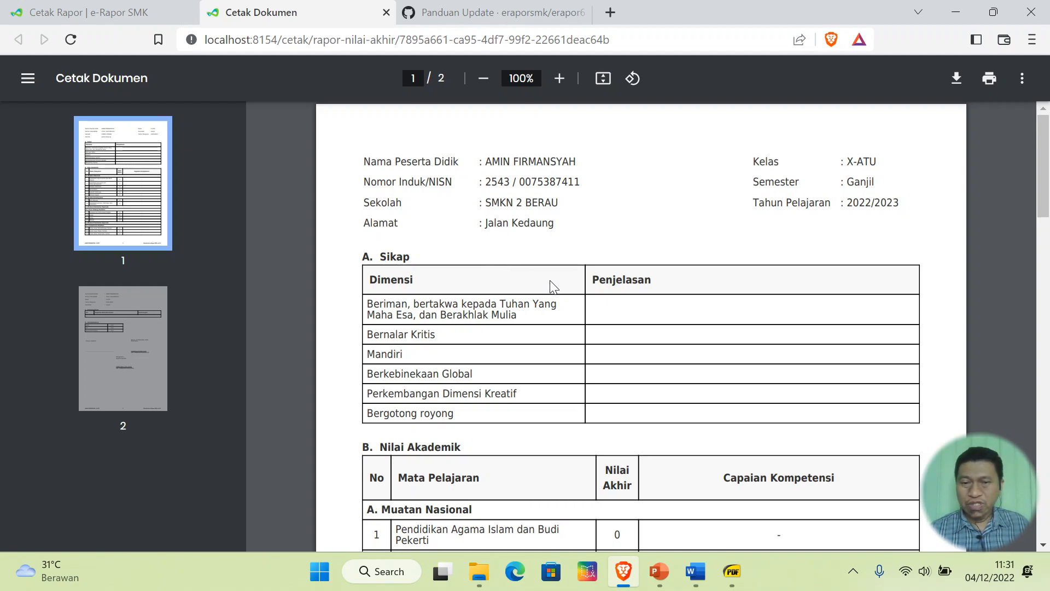
{"action": "scroll", "coordinate": [613, 405], "scroll_direction": "down", "scroll_amount": 3}
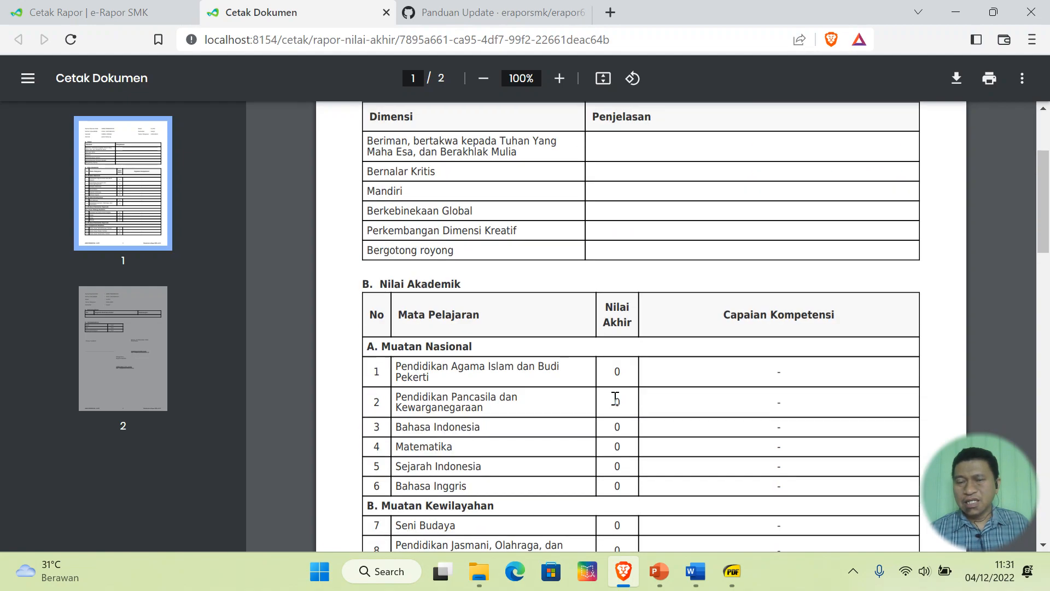
{"action": "scroll", "coordinate": [613, 402], "scroll_direction": "up", "scroll_amount": 3}
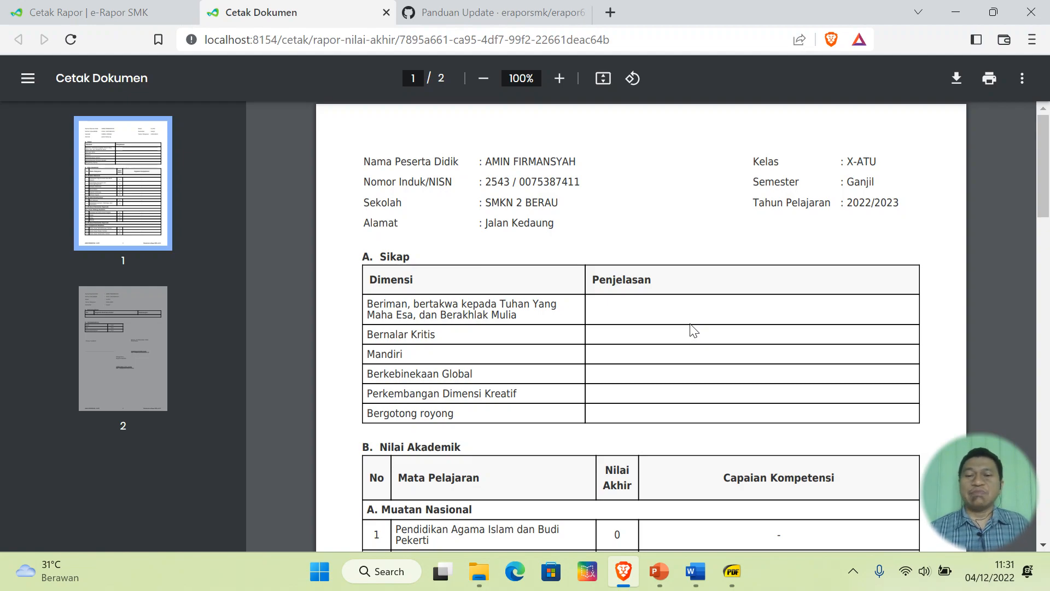
{"action": "scroll", "coordinate": [694, 331], "scroll_direction": "down", "scroll_amount": 3}
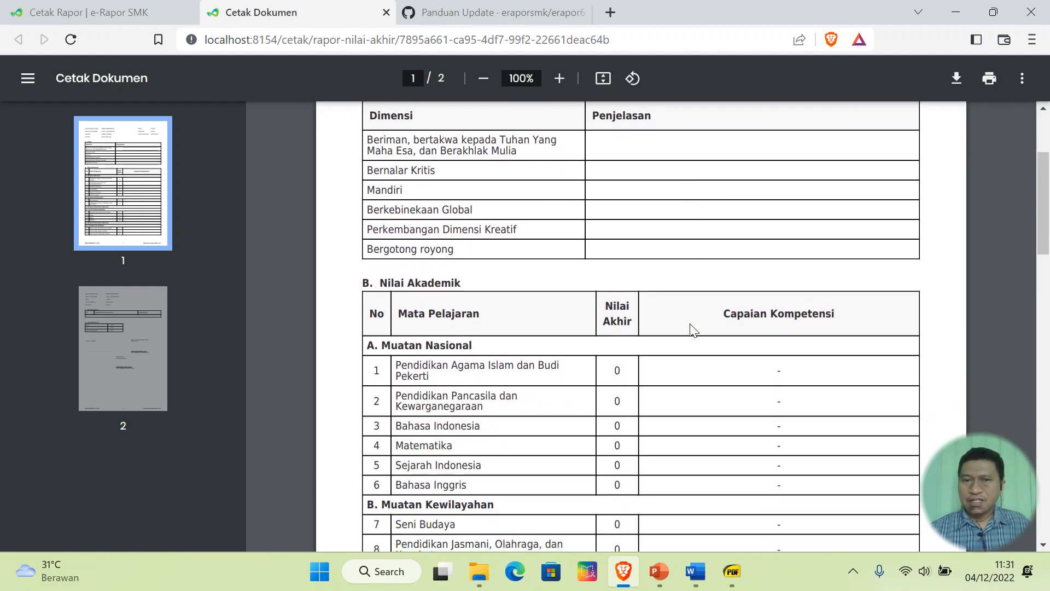
{"action": "scroll", "coordinate": [693, 331], "scroll_direction": "down", "scroll_amount": 12}
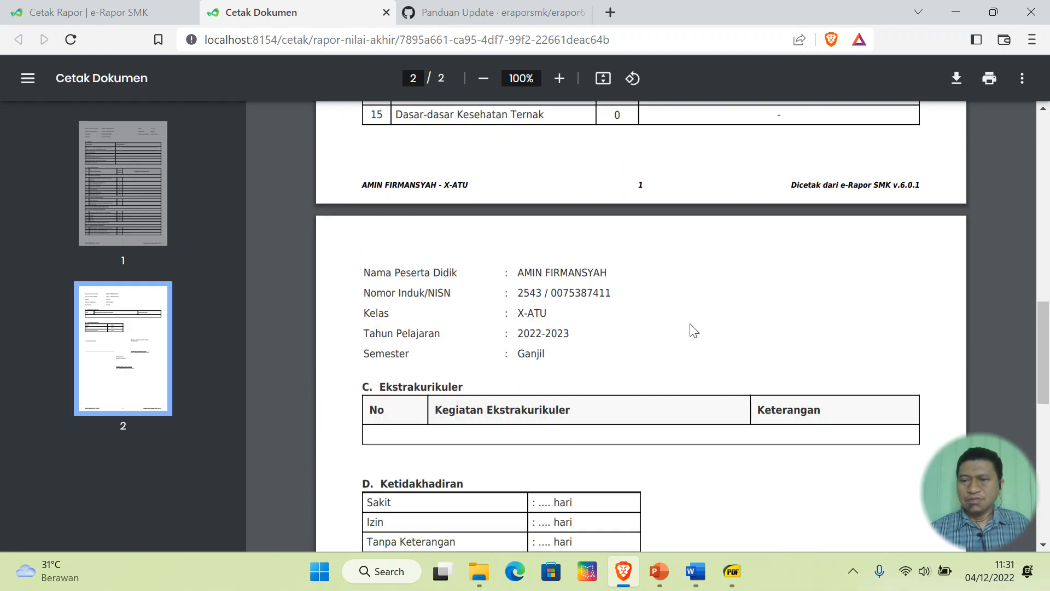
{"action": "scroll", "coordinate": [694, 331], "scroll_direction": "down", "scroll_amount": 9}
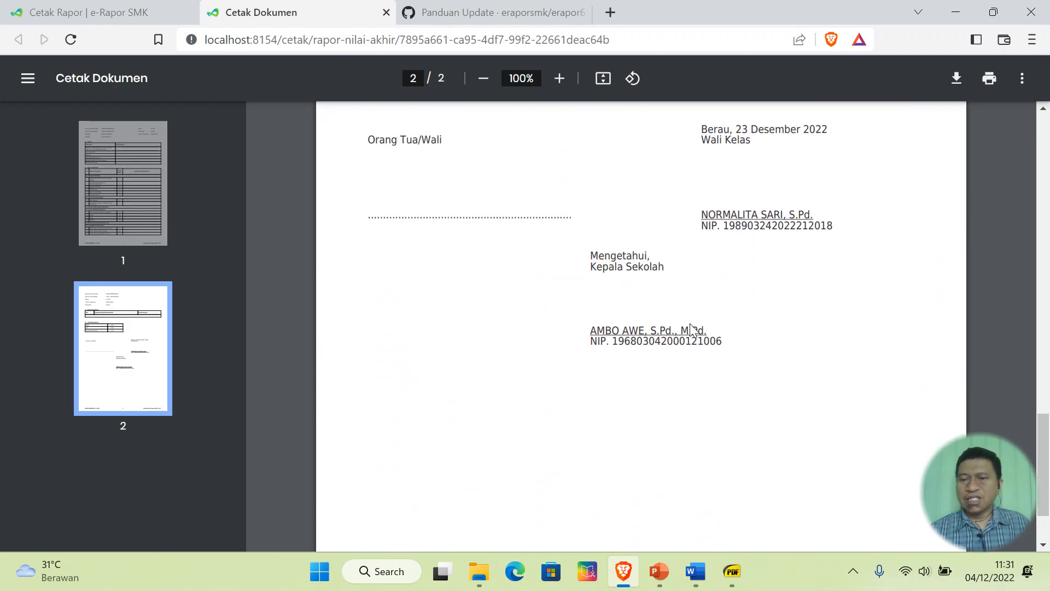
{"action": "scroll", "coordinate": [691, 328], "scroll_direction": "down", "scroll_amount": 2}
{"action": "scroll", "coordinate": [691, 328], "scroll_direction": "up", "scroll_amount": 6}
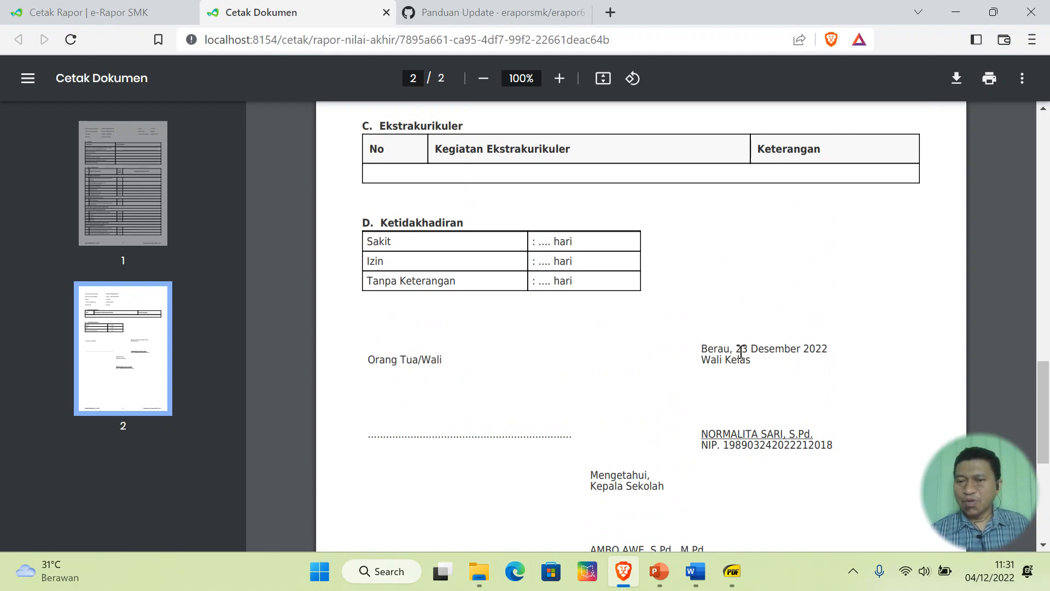
- Highlight the report date 23 Desember 2022 on the signature page
{"action": "left_click_drag", "start_coordinate": [741, 348], "coordinate": [837, 348]}
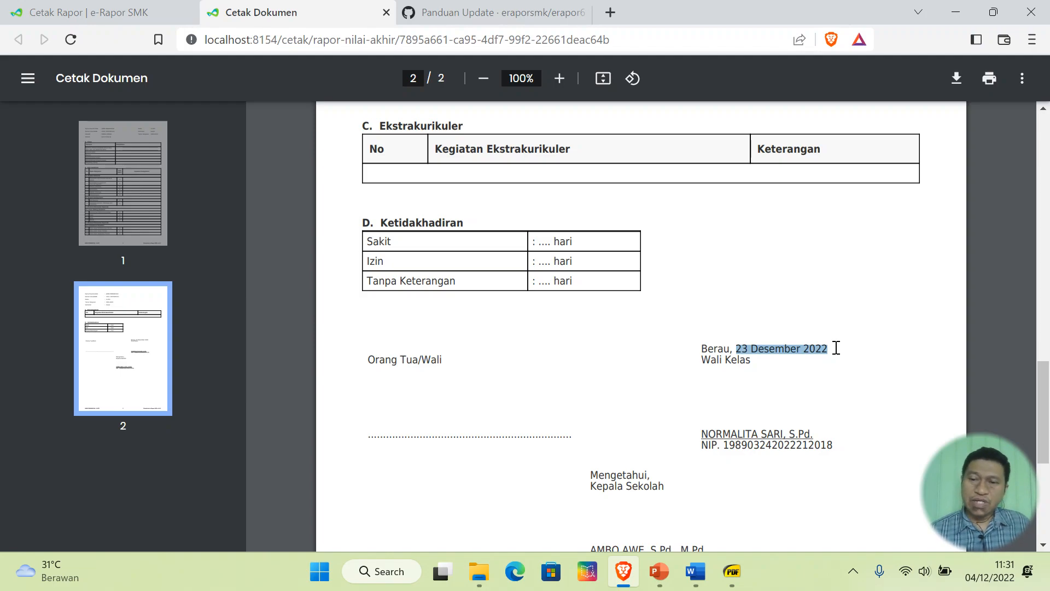
{"action": "scroll", "coordinate": [835, 350], "scroll_direction": "down", "scroll_amount": 3}
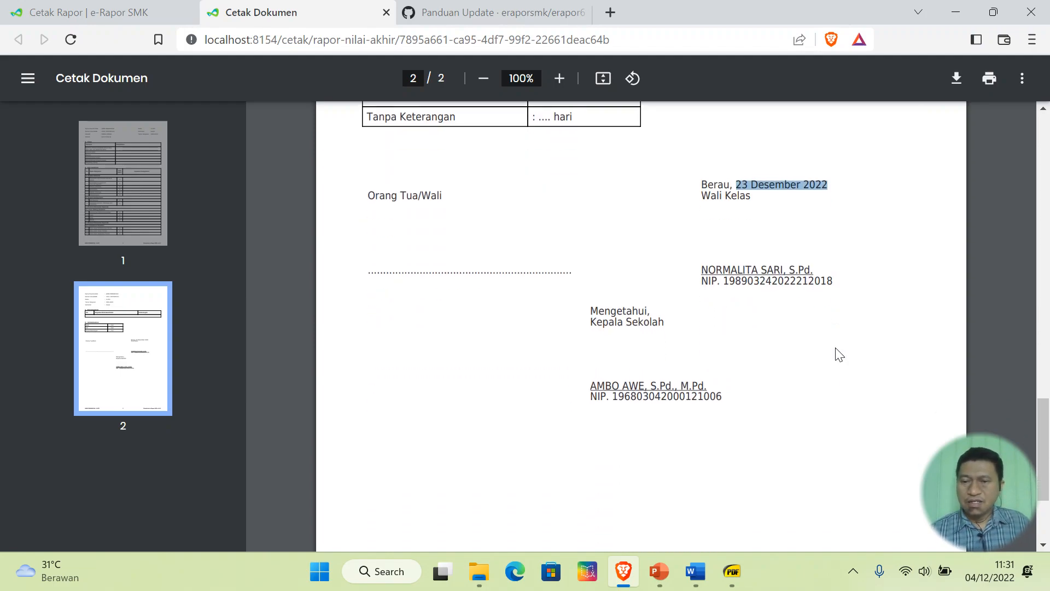
{"action": "scroll", "coordinate": [837, 353], "scroll_direction": "up", "scroll_amount": 6}
{"action": "scroll", "coordinate": [837, 354], "scroll_direction": "up", "scroll_amount": 15}
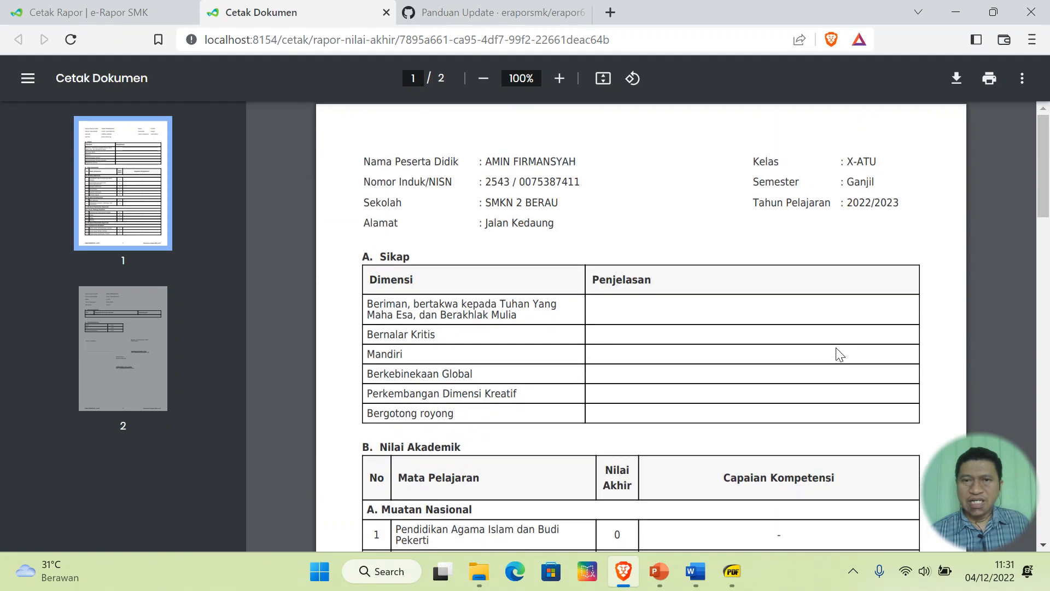
- Close the report, sign out of the homeroom teacher account, and submit a saved school login
{"action": "left_click", "coordinate": [386, 12]}
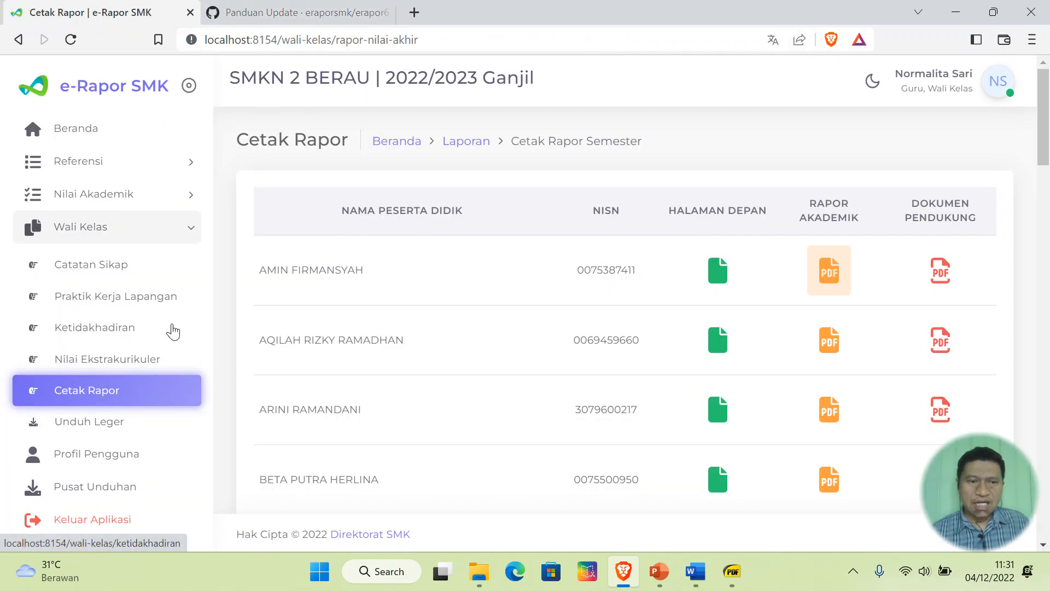
{"action": "left_click", "coordinate": [98, 520]}
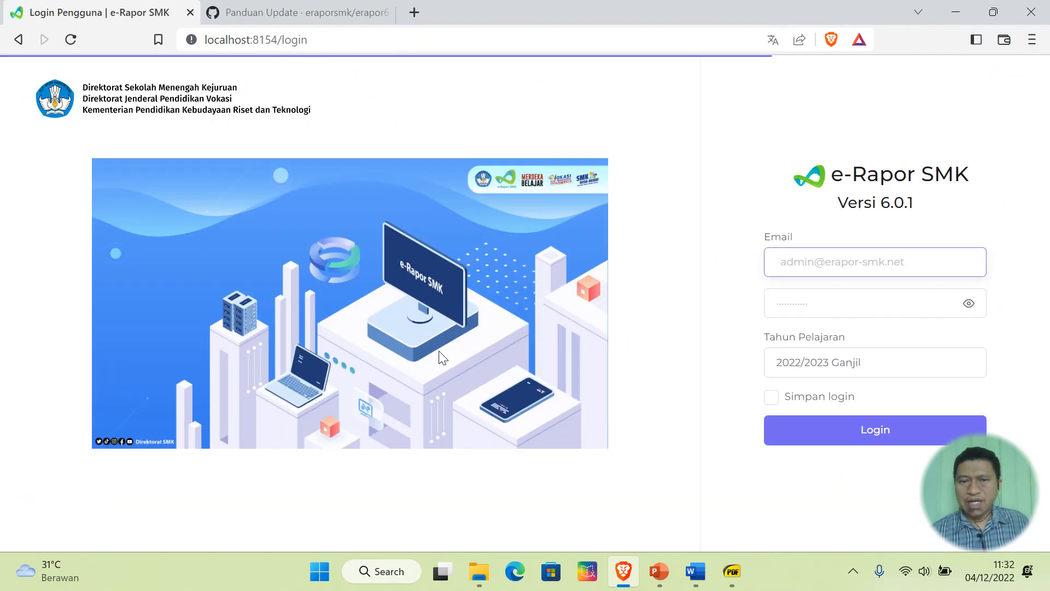
{"action": "left_click", "coordinate": [909, 264]}
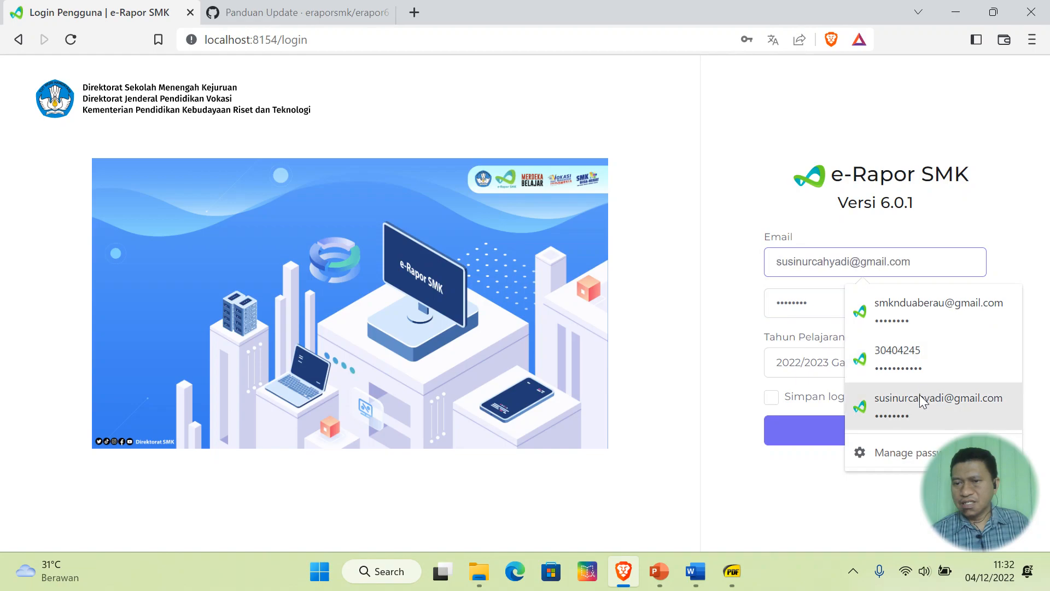
{"action": "left_click", "coordinate": [922, 401]}
{"action": "left_click", "coordinate": [921, 262]}
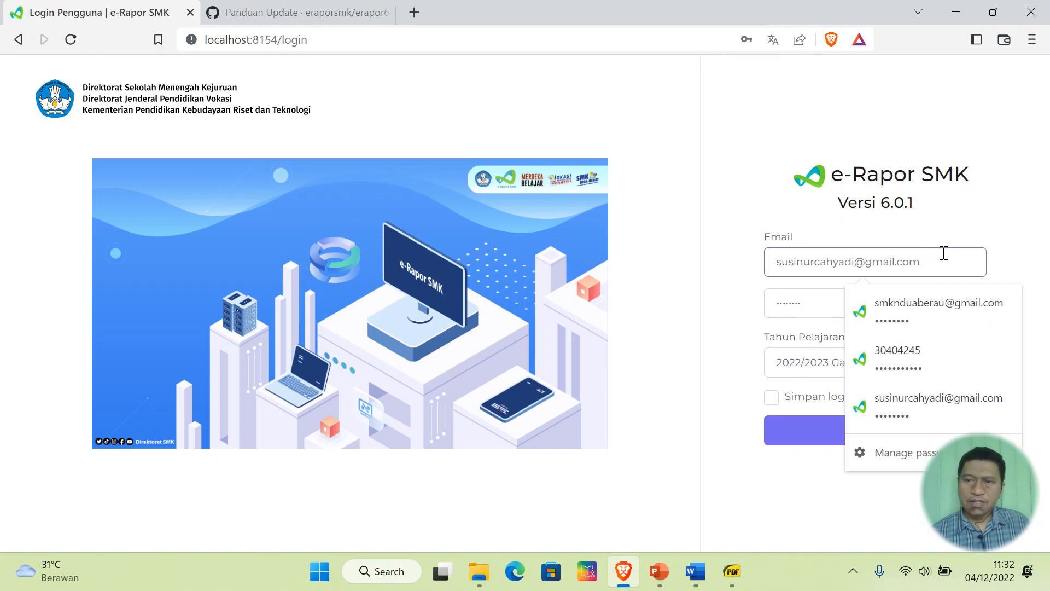
{"action": "left_click", "coordinate": [945, 304]}
{"action": "left_click", "coordinate": [877, 429]}
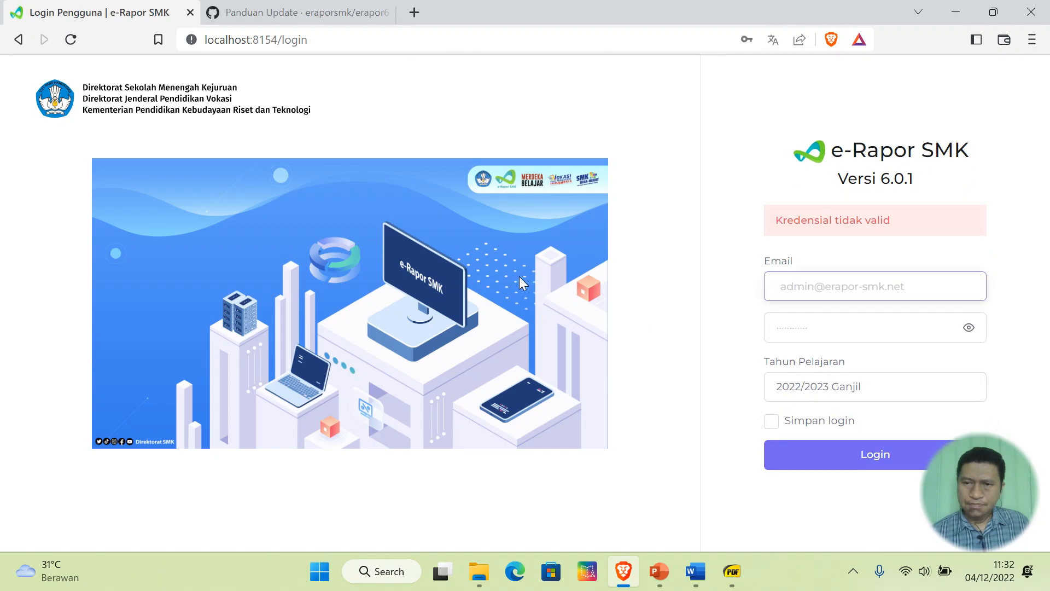
- Refill the saved administrator login, retype the password, and sign in as Administrator
{"action": "left_click", "coordinate": [863, 284]}
{"action": "left_click", "coordinate": [894, 342]}
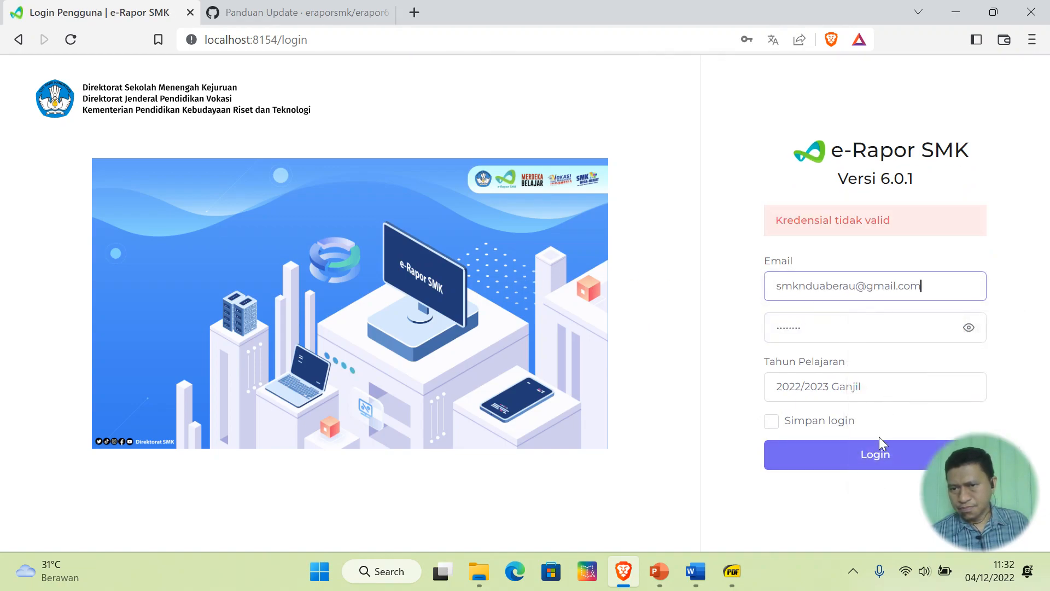
{"action": "left_click", "coordinate": [878, 463]}
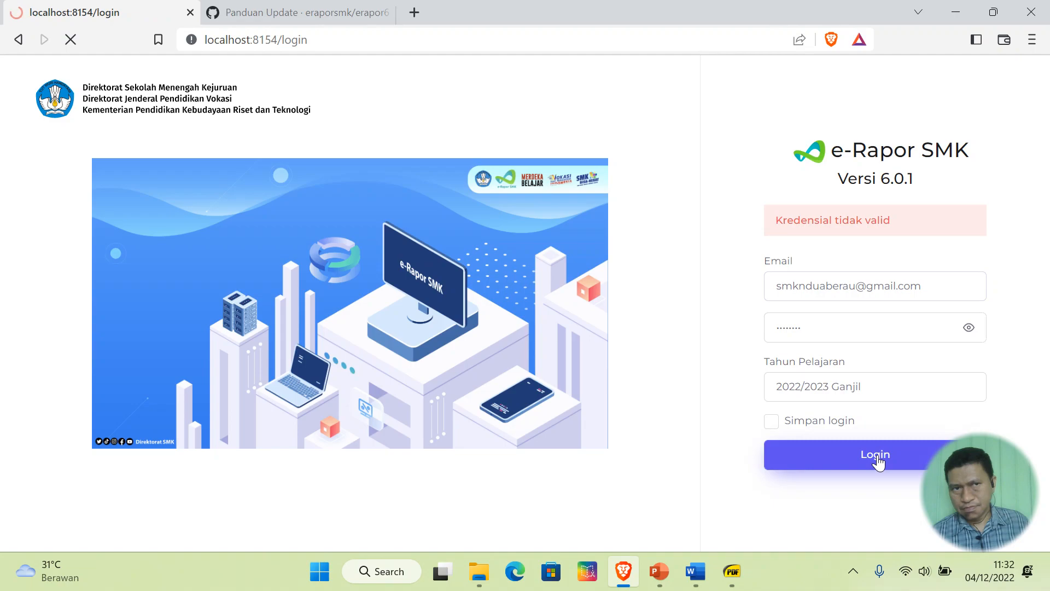
{"action": "left_click", "coordinate": [882, 290]}
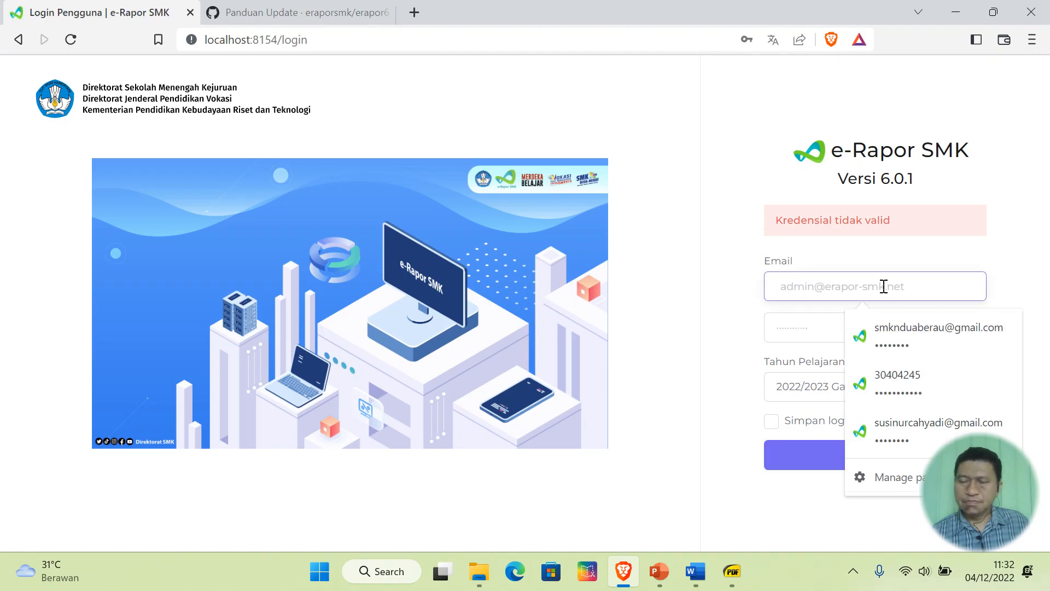
{"action": "left_click", "coordinate": [891, 333]}
{"action": "left_click", "coordinate": [868, 329]}
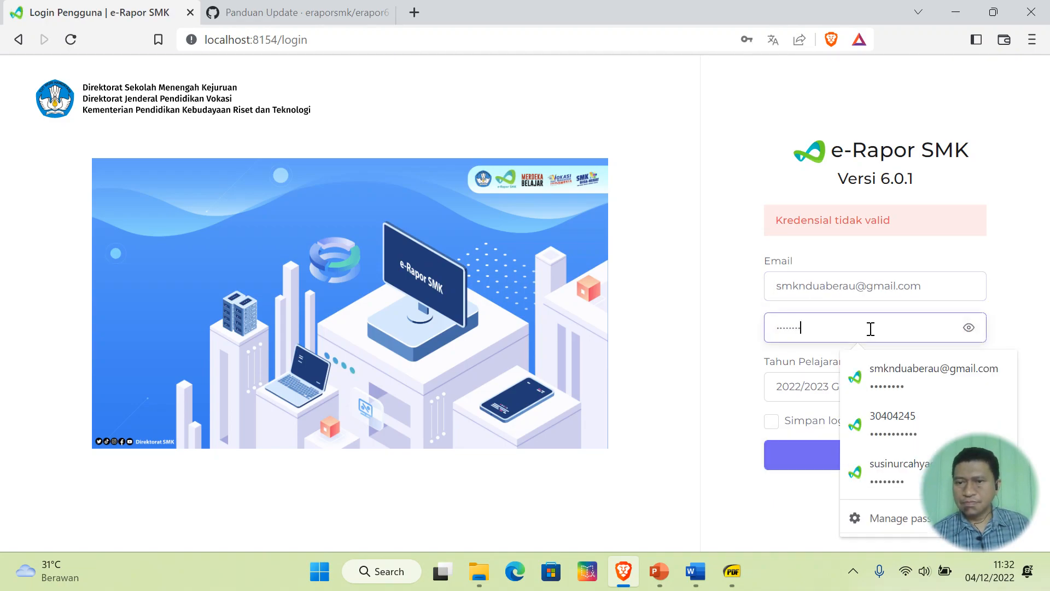
{"action": "left_click_drag", "start_coordinate": [868, 328], "coordinate": [739, 331]}
{"action": "key", "text": "BackSpace"}
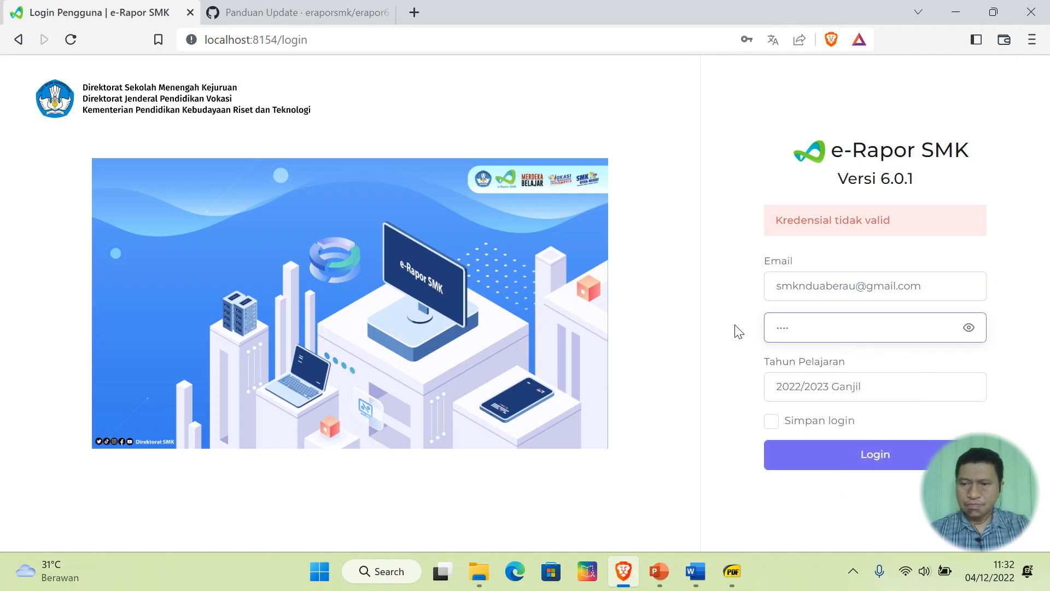
{"action": "key", "text": "BackSpace"}
{"action": "key", "text": "BackSpace"}
{"action": "key", "text": "BackSpace"}
{"action": "key", "text": "BackSpace"}
{"action": "type", "text": "a"}
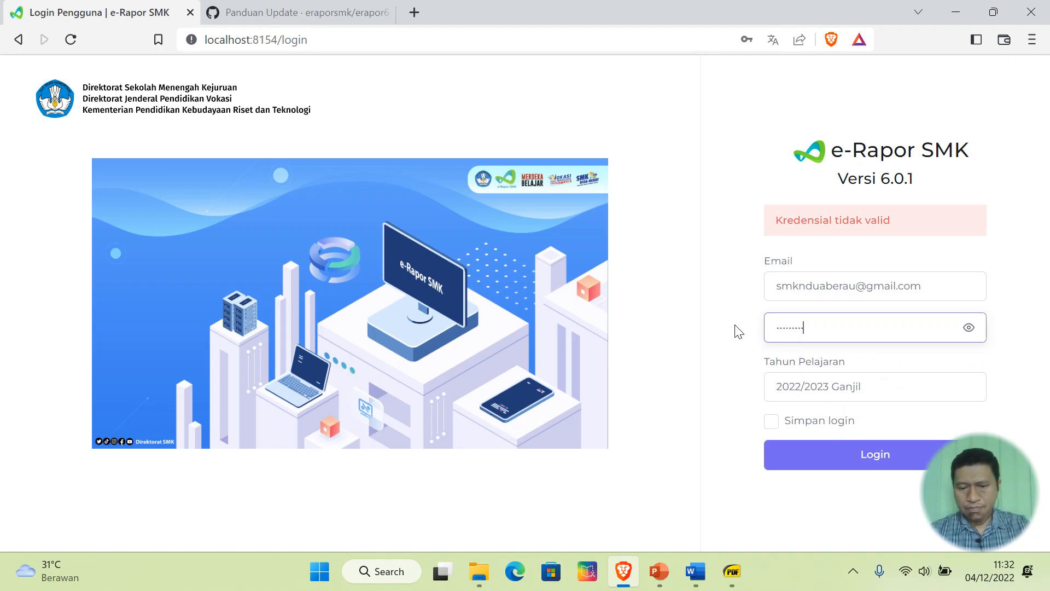
{"action": "left_click", "coordinate": [878, 454]}
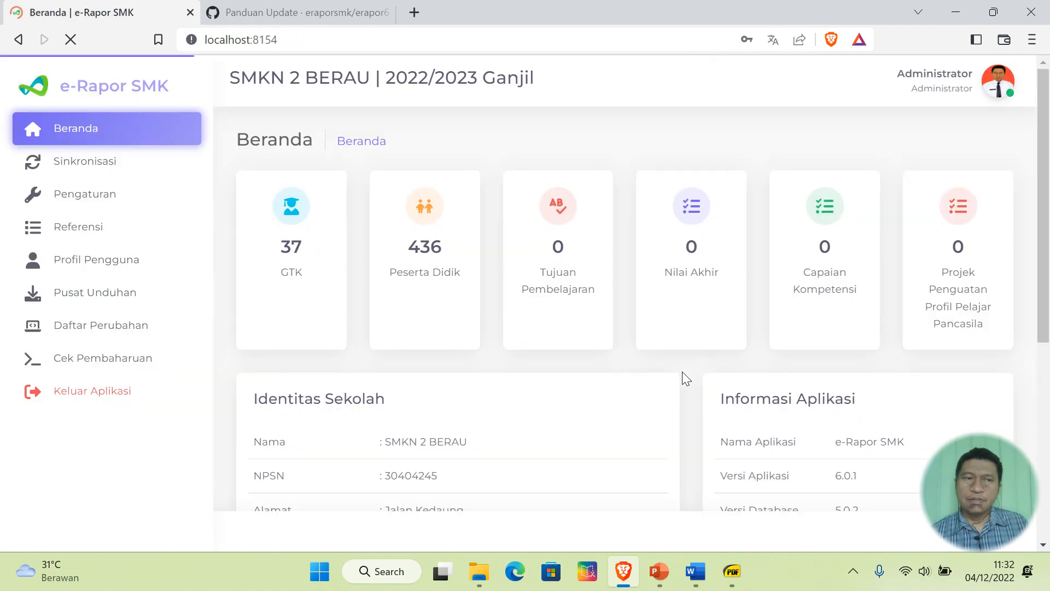
- Dismiss the password update prompt and open Referensi > Referensi GTK > Guru
{"action": "left_click", "coordinate": [730, 180]}
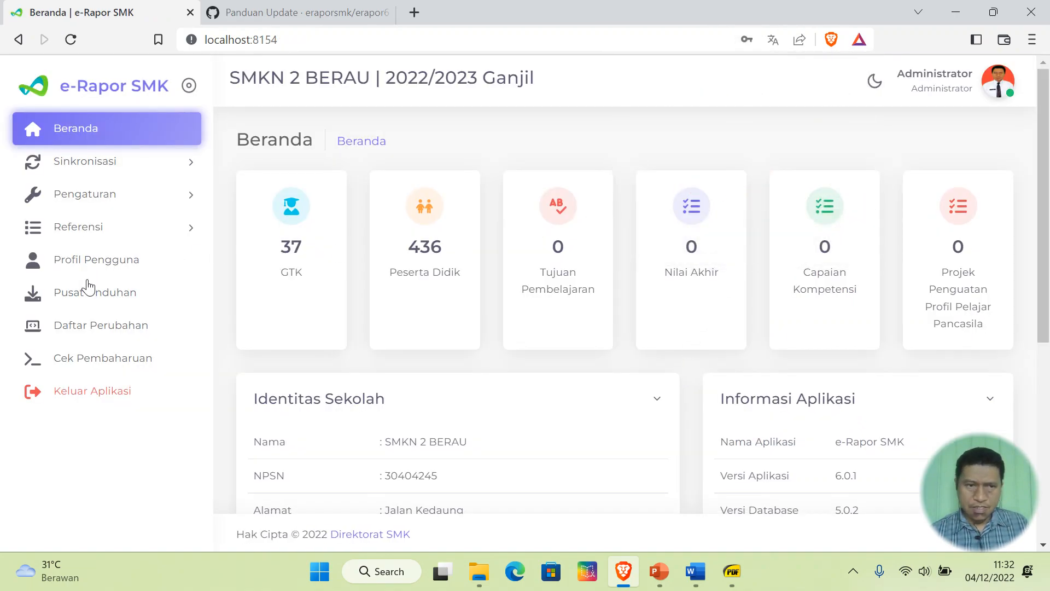
{"action": "left_click", "coordinate": [95, 202]}
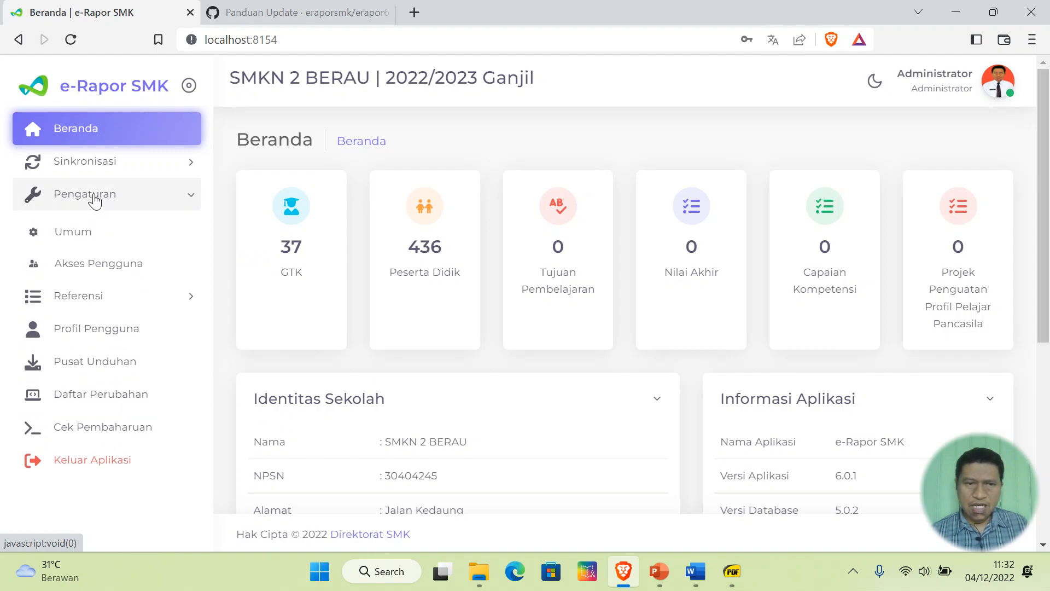
{"action": "left_click", "coordinate": [88, 296]}
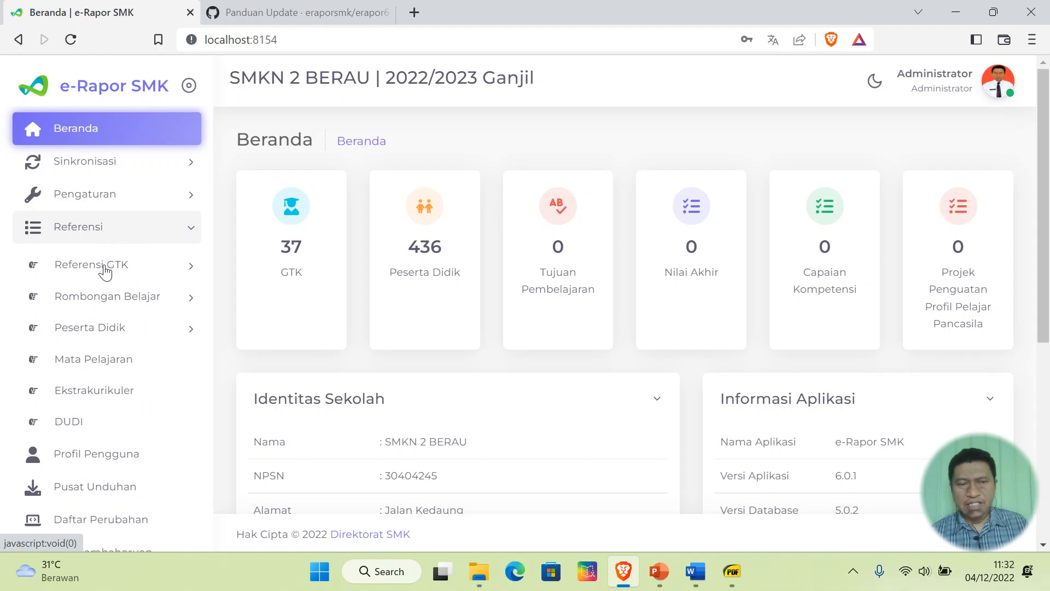
{"action": "left_click", "coordinate": [104, 270]}
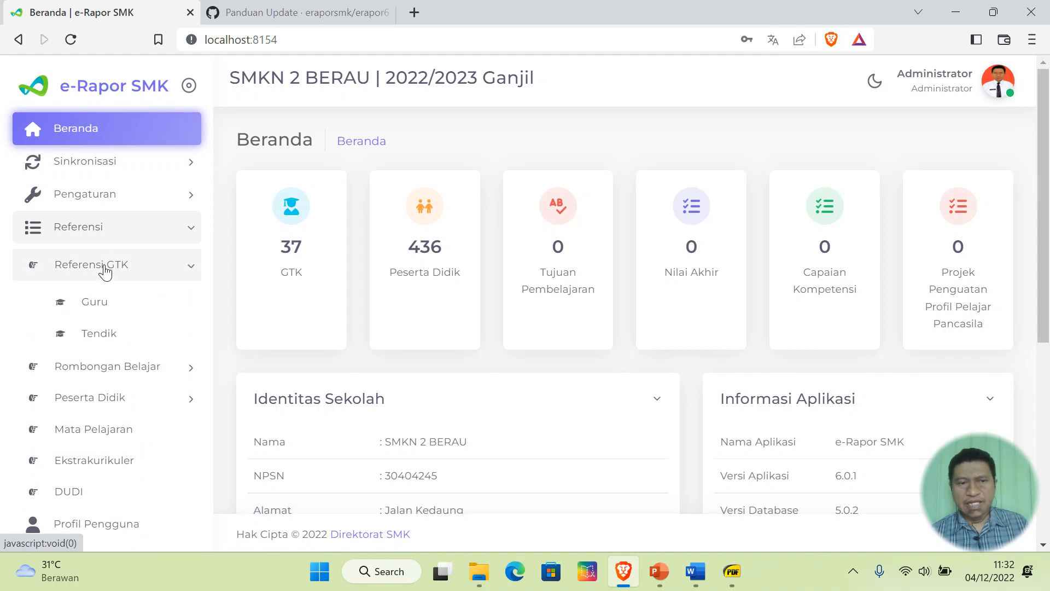
{"action": "left_click", "coordinate": [105, 308]}
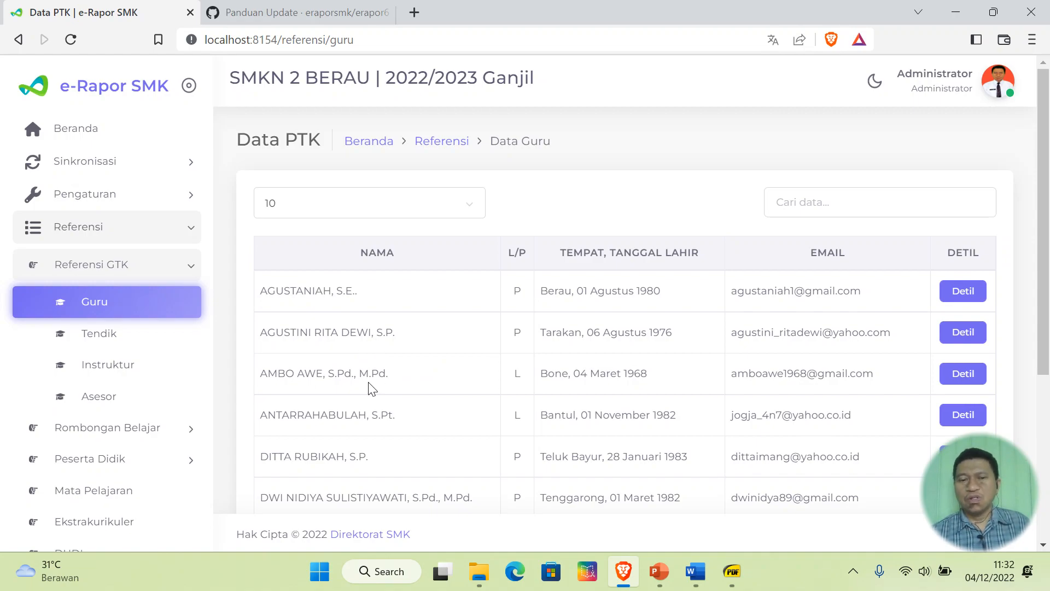
- Change the Data Guru table from 10 to 50 rows per page
{"action": "scroll", "coordinate": [369, 387], "scroll_direction": "down", "scroll_amount": 3}
{"action": "scroll", "coordinate": [370, 383], "scroll_direction": "down", "scroll_amount": 2}
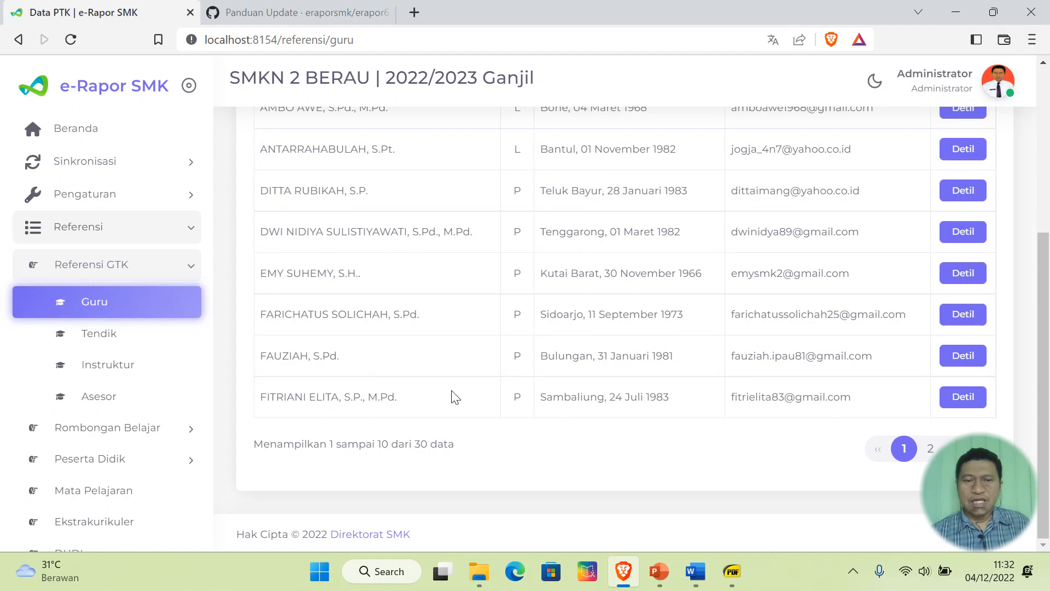
{"action": "scroll", "coordinate": [454, 399], "scroll_direction": "up", "scroll_amount": 5}
{"action": "scroll", "coordinate": [452, 399], "scroll_direction": "down", "scroll_amount": 5}
{"action": "scroll", "coordinate": [506, 331], "scroll_direction": "up", "scroll_amount": 5}
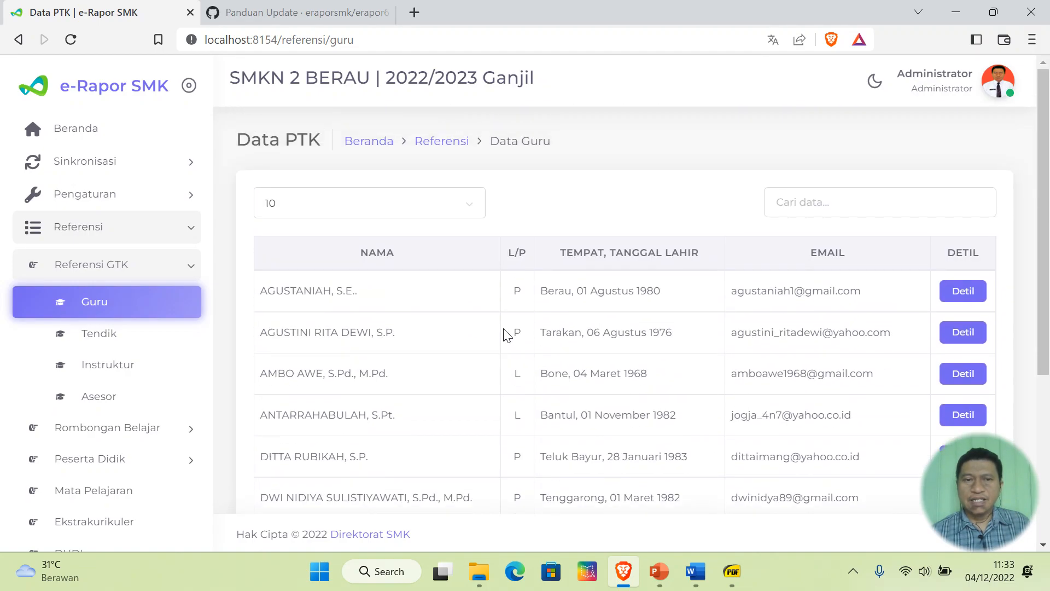
{"action": "left_click", "coordinate": [359, 208]}
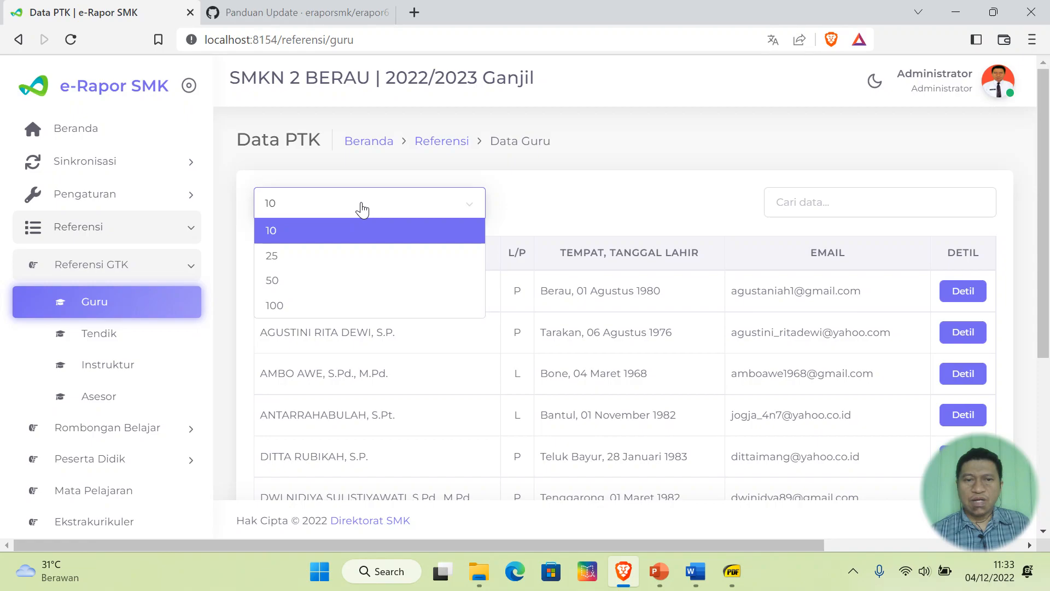
{"action": "left_click", "coordinate": [363, 279]}
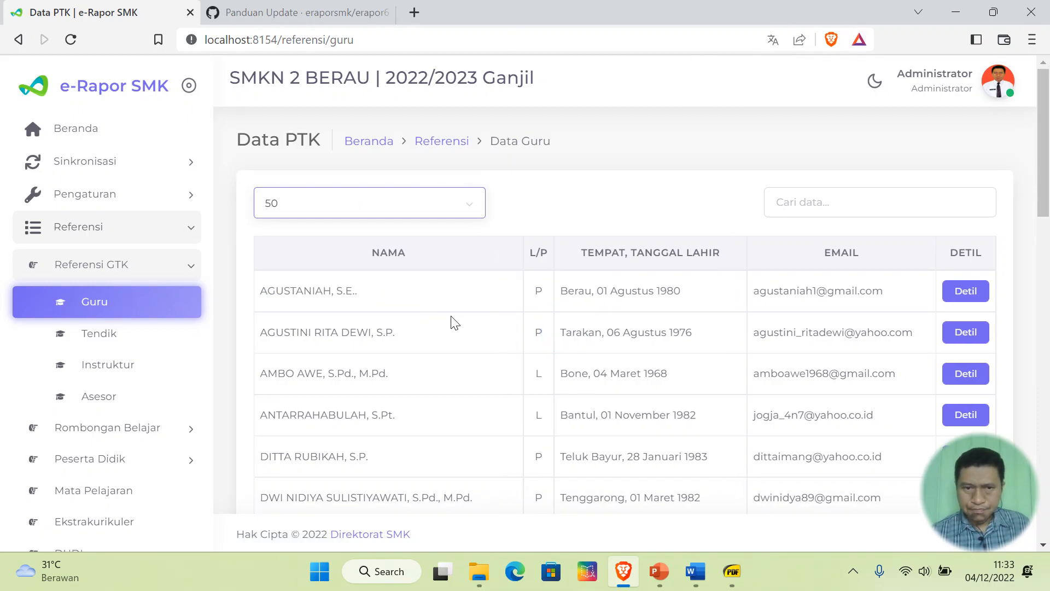
- Scroll through all 30 teachers now listed on the single page
{"action": "scroll", "coordinate": [454, 323], "scroll_direction": "down", "scroll_amount": 15}
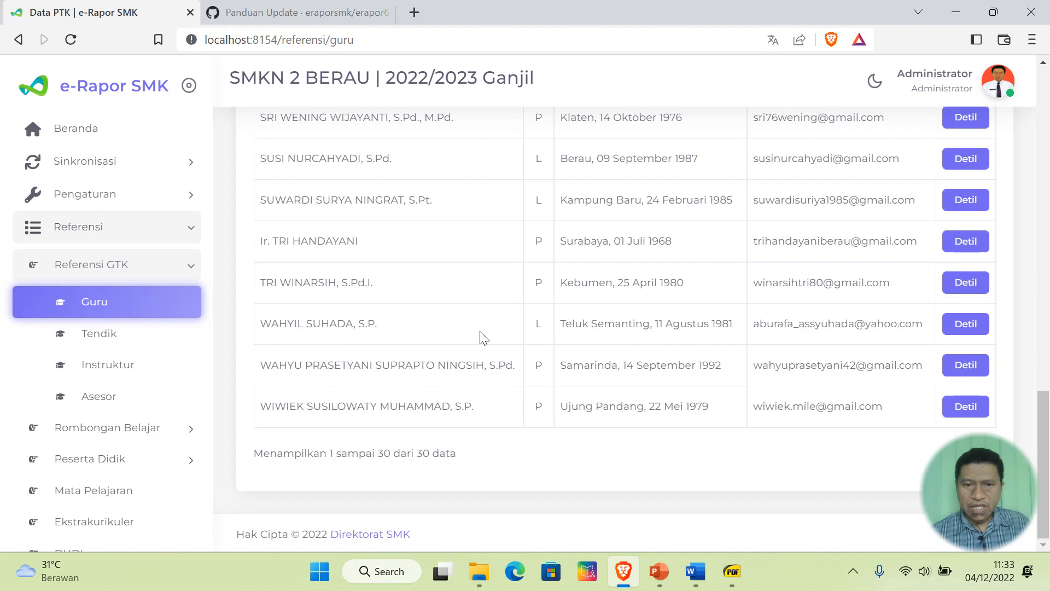
{"action": "scroll", "coordinate": [402, 332], "scroll_direction": "up", "scroll_amount": 2}
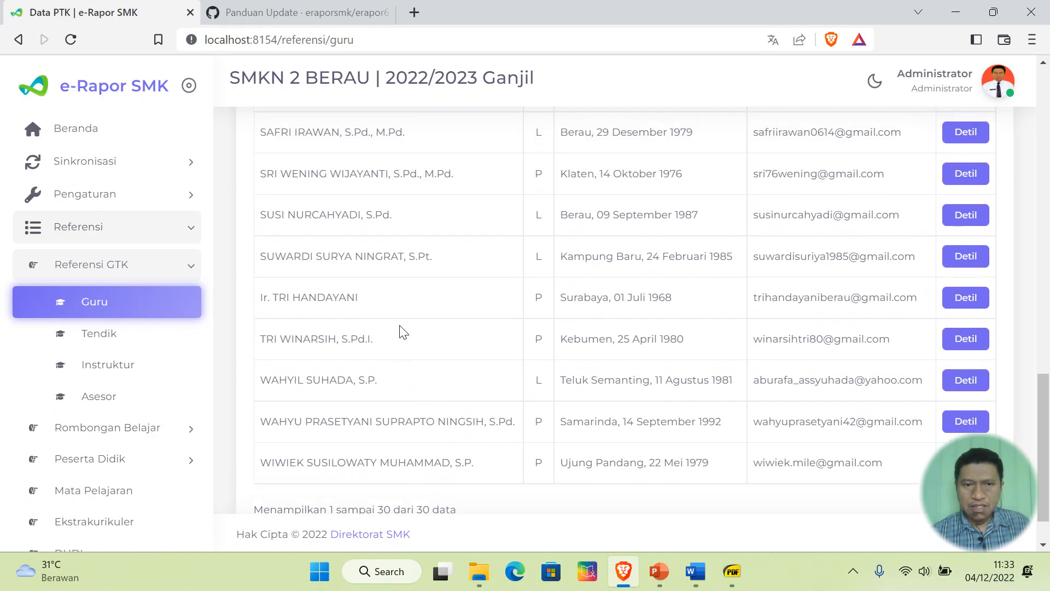
{"action": "scroll", "coordinate": [421, 263], "scroll_direction": "up", "scroll_amount": 2}
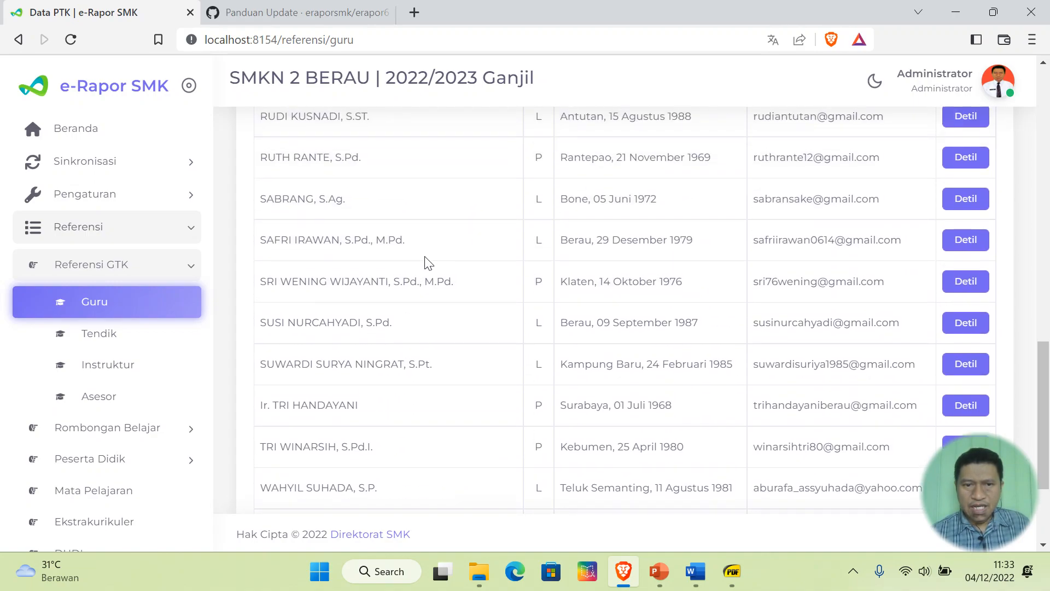
{"action": "scroll", "coordinate": [388, 229], "scroll_direction": "up", "scroll_amount": 1}
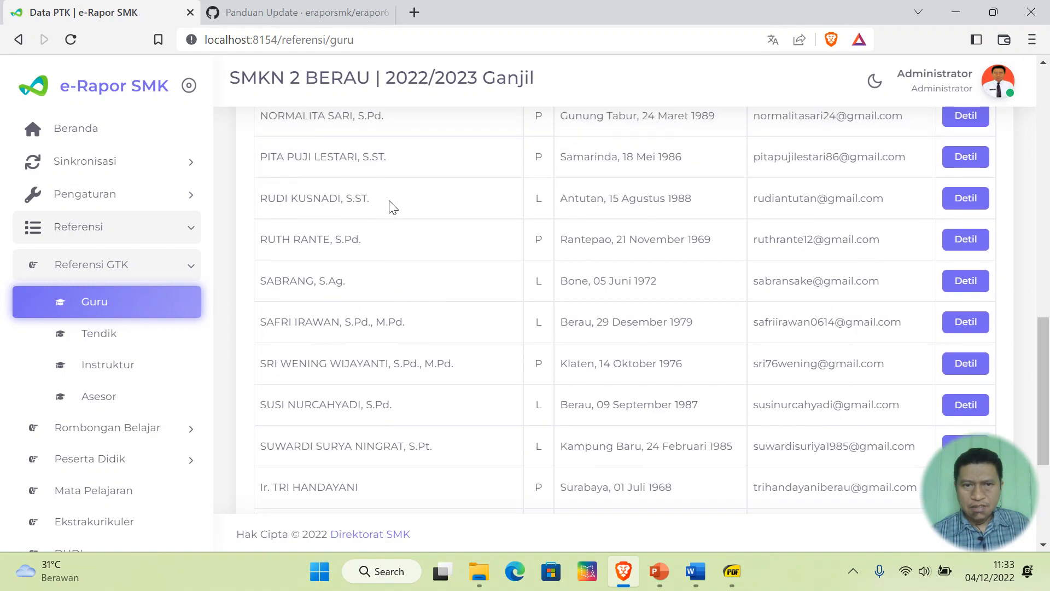
{"action": "scroll", "coordinate": [394, 207], "scroll_direction": "up", "scroll_amount": 3}
{"action": "scroll", "coordinate": [405, 296], "scroll_direction": "up", "scroll_amount": 2}
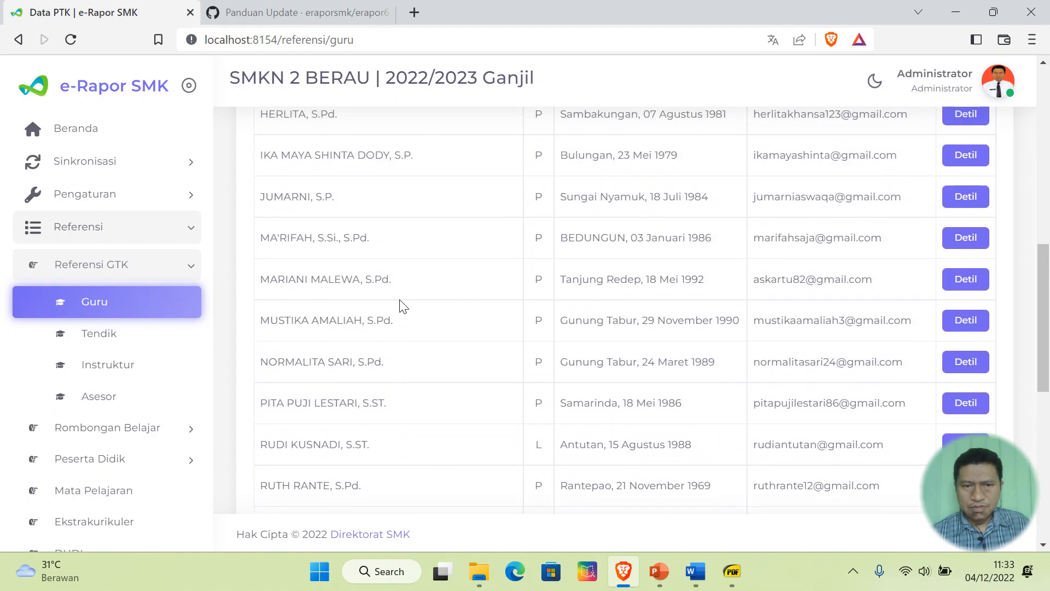
{"action": "scroll", "coordinate": [434, 239], "scroll_direction": "up", "scroll_amount": 2}
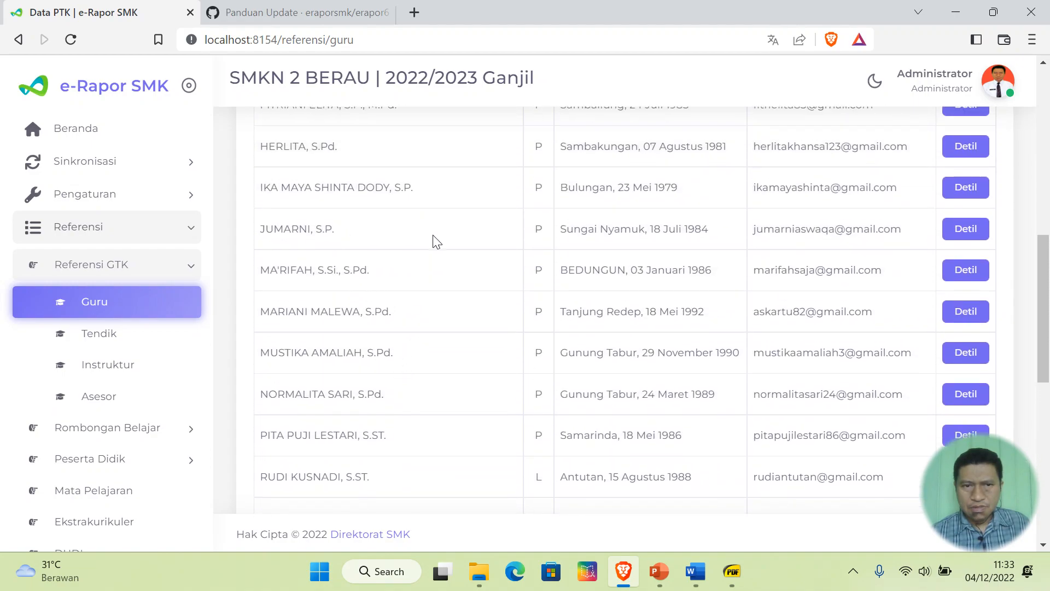
{"action": "scroll", "coordinate": [441, 204], "scroll_direction": "up", "scroll_amount": 3}
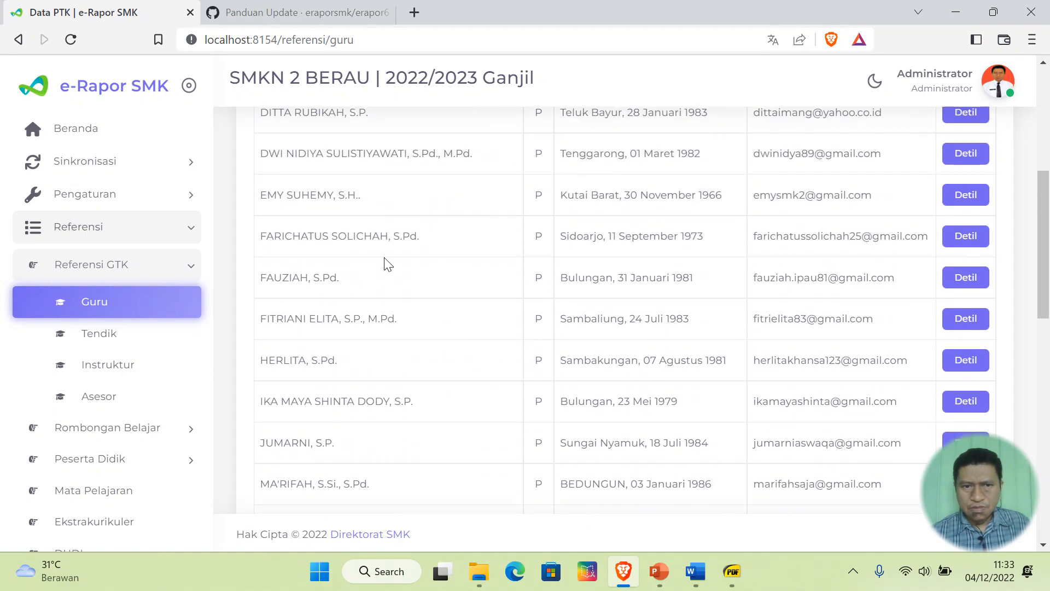
{"action": "scroll", "coordinate": [471, 195], "scroll_direction": "up", "scroll_amount": 6}
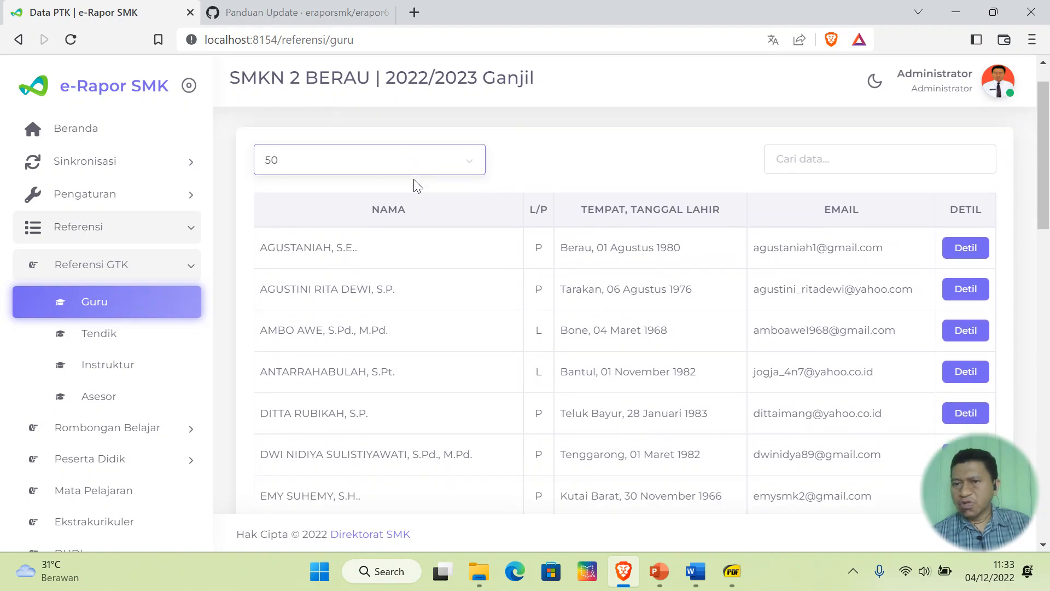
{"action": "scroll", "coordinate": [417, 186], "scroll_direction": "down", "scroll_amount": 15}
{"action": "scroll", "coordinate": [418, 186], "scroll_direction": "down", "scroll_amount": 2}
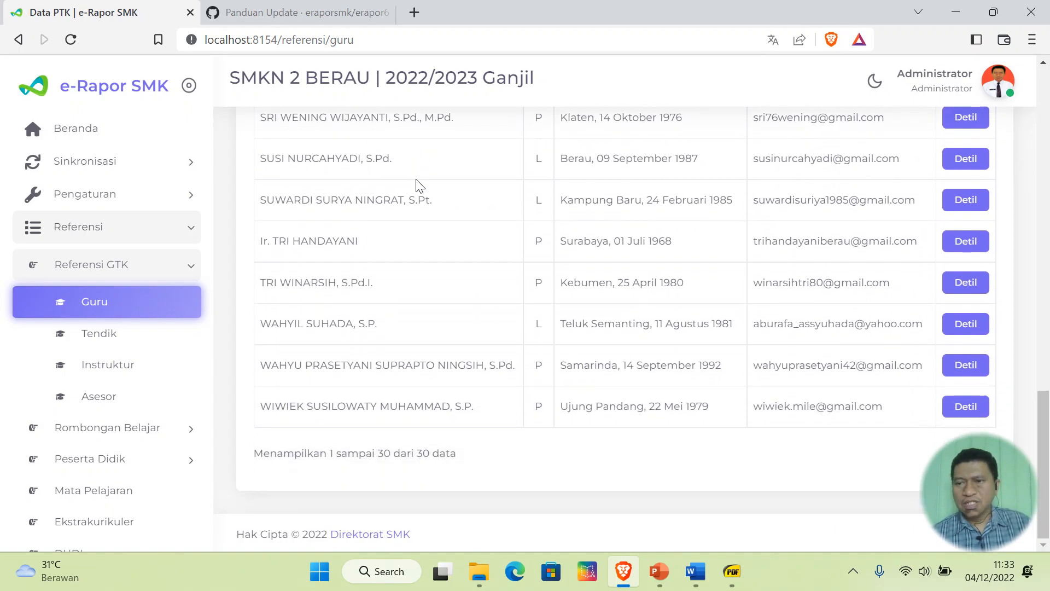
{"action": "scroll", "coordinate": [419, 186], "scroll_direction": "up", "scroll_amount": 11}
{"action": "scroll", "coordinate": [421, 186], "scroll_direction": "up", "scroll_amount": 7}
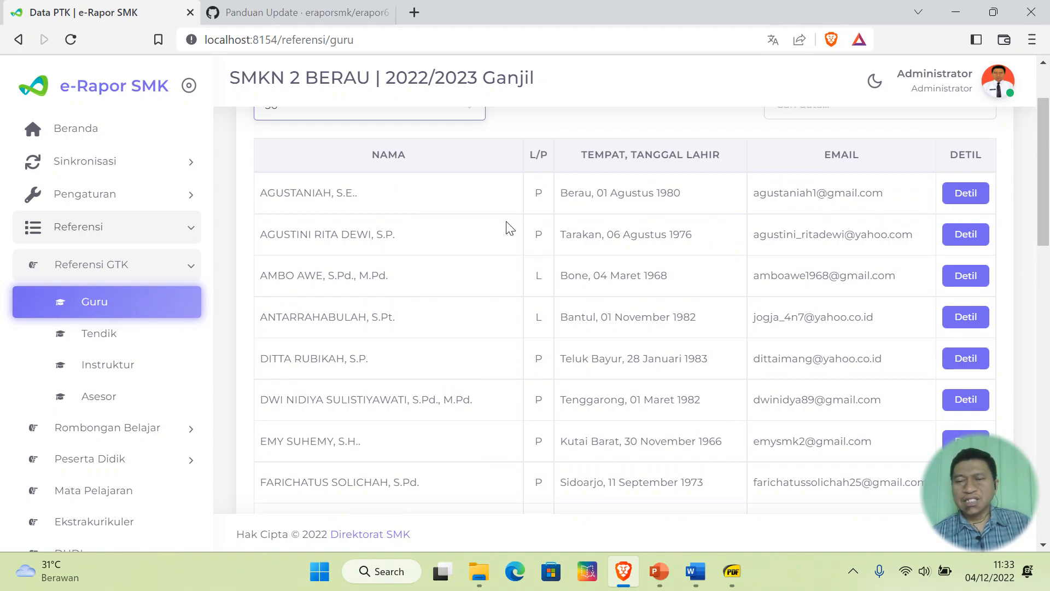
{"action": "left_click", "coordinate": [968, 196]}
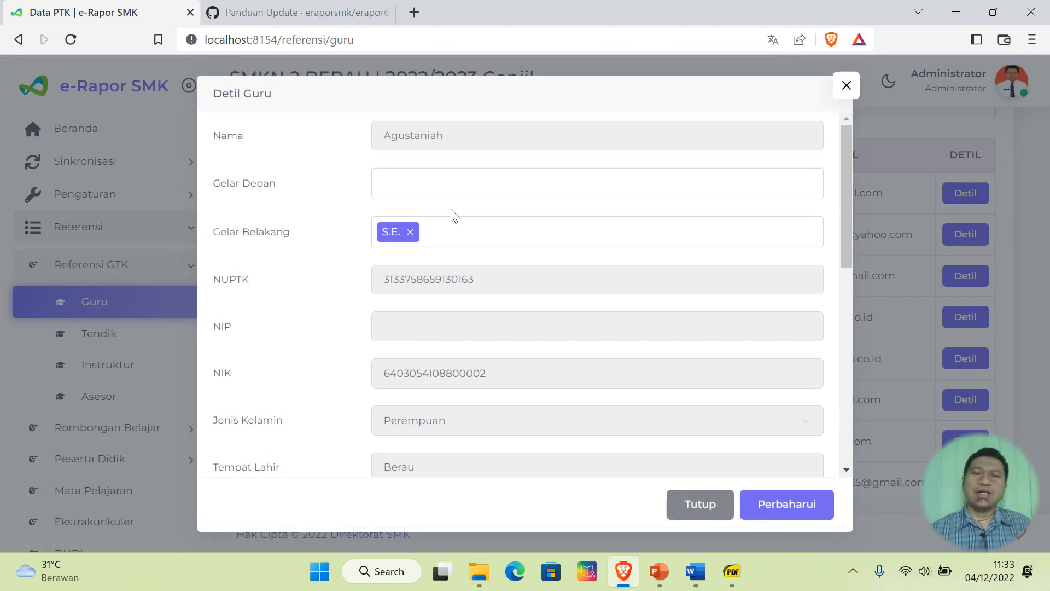
{"action": "scroll", "coordinate": [668, 267], "scroll_direction": "down", "scroll_amount": 9}
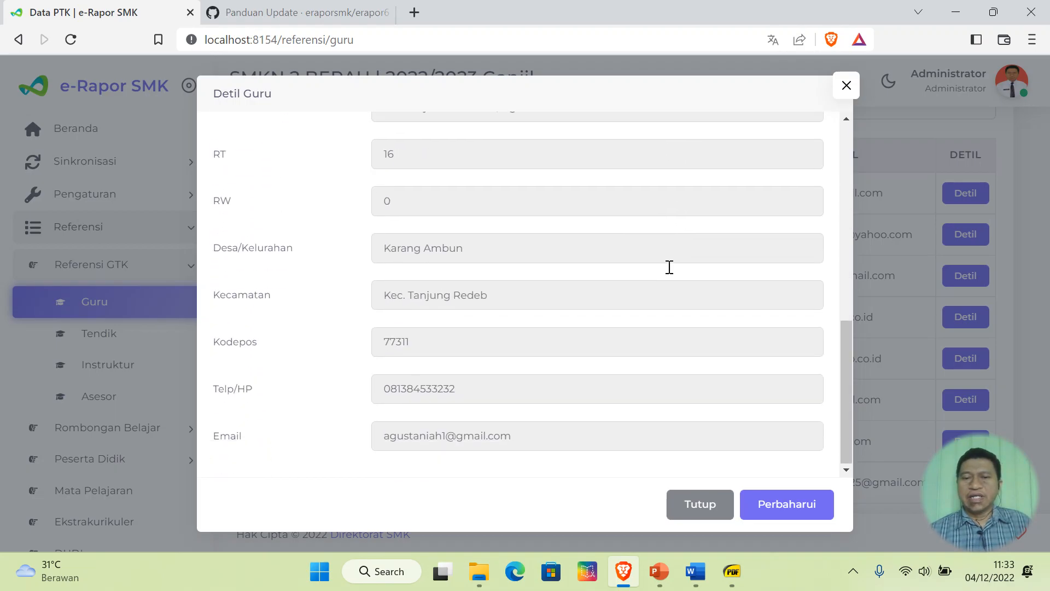
{"action": "scroll", "coordinate": [671, 268], "scroll_direction": "up", "scroll_amount": 9}
{"action": "left_click", "coordinate": [845, 86]}
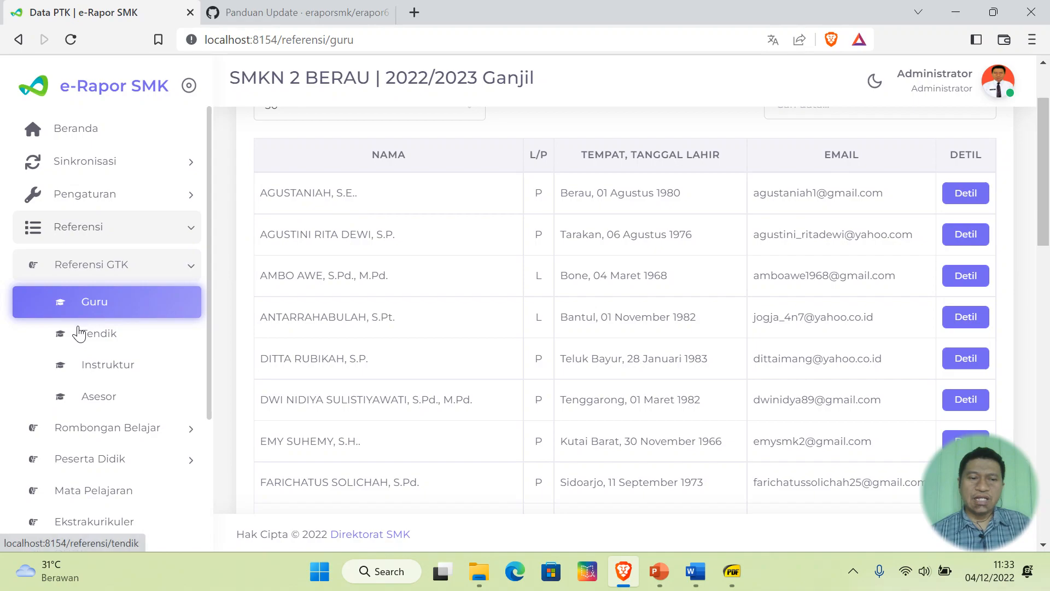
- Reopen Guru under Referensi GTK so Data Guru shows 10 entries per page again
{"action": "scroll", "coordinate": [98, 330], "scroll_direction": "down", "scroll_amount": 2}
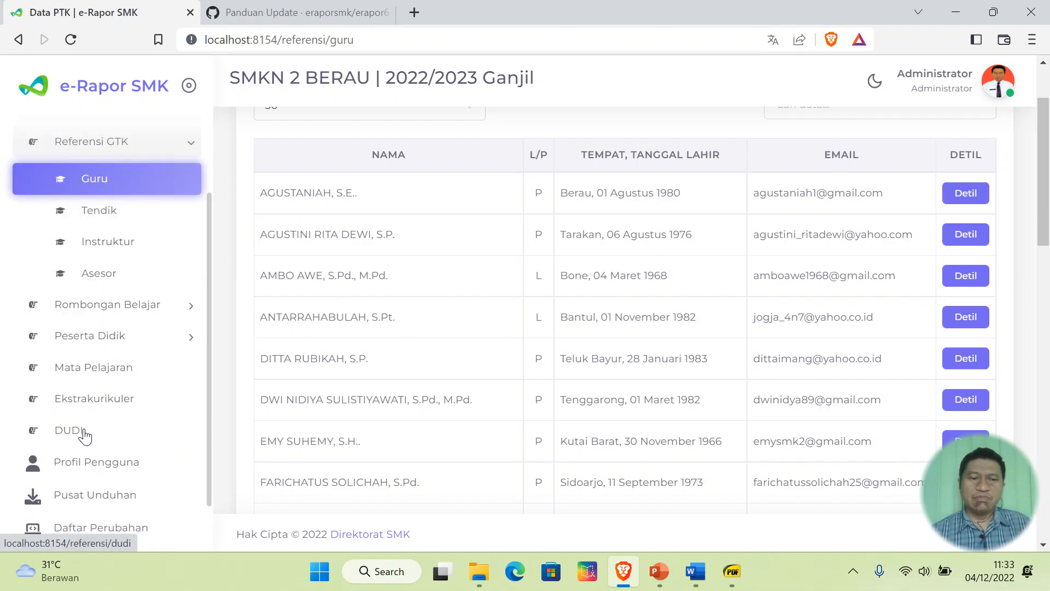
{"action": "scroll", "coordinate": [98, 367], "scroll_direction": "up", "scroll_amount": 2}
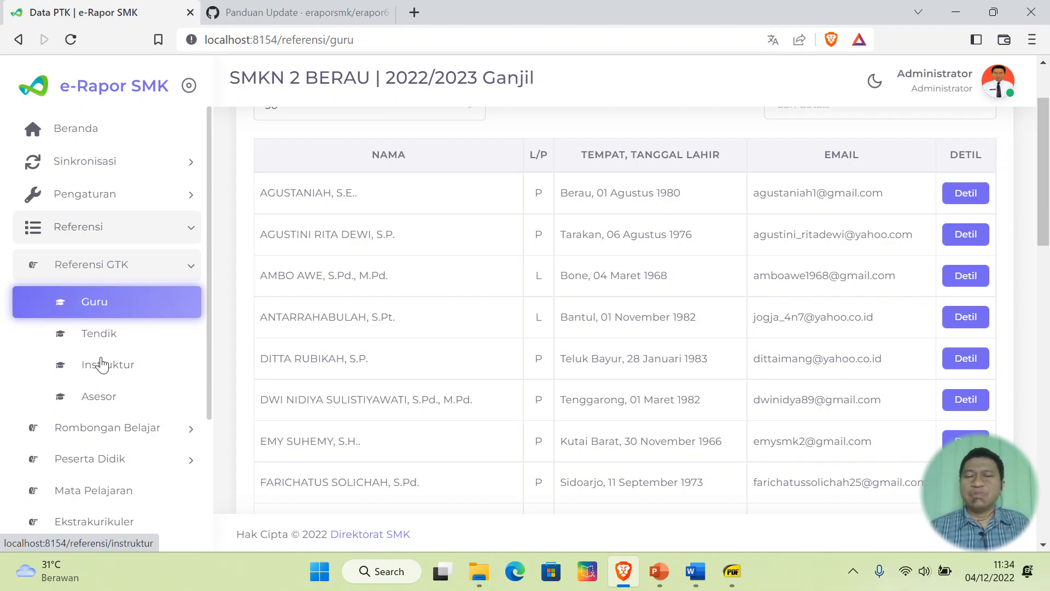
{"action": "left_click", "coordinate": [88, 307]}
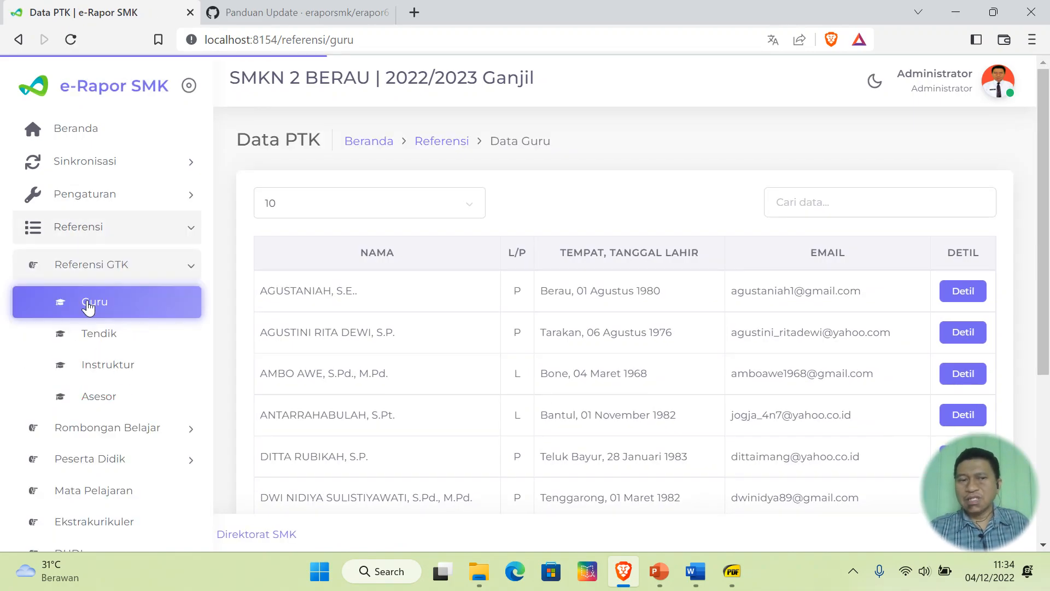
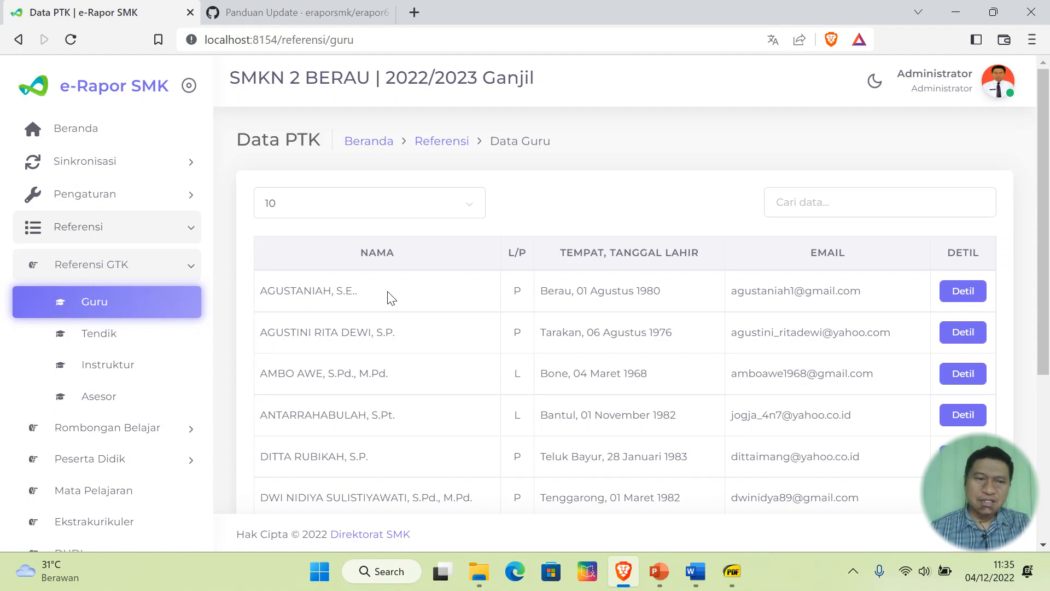
- Expand Rombongan Belajar in the sidebar, collapsing Referensi GTK, while Data Guru stays shown
{"action": "left_click", "coordinate": [152, 434]}
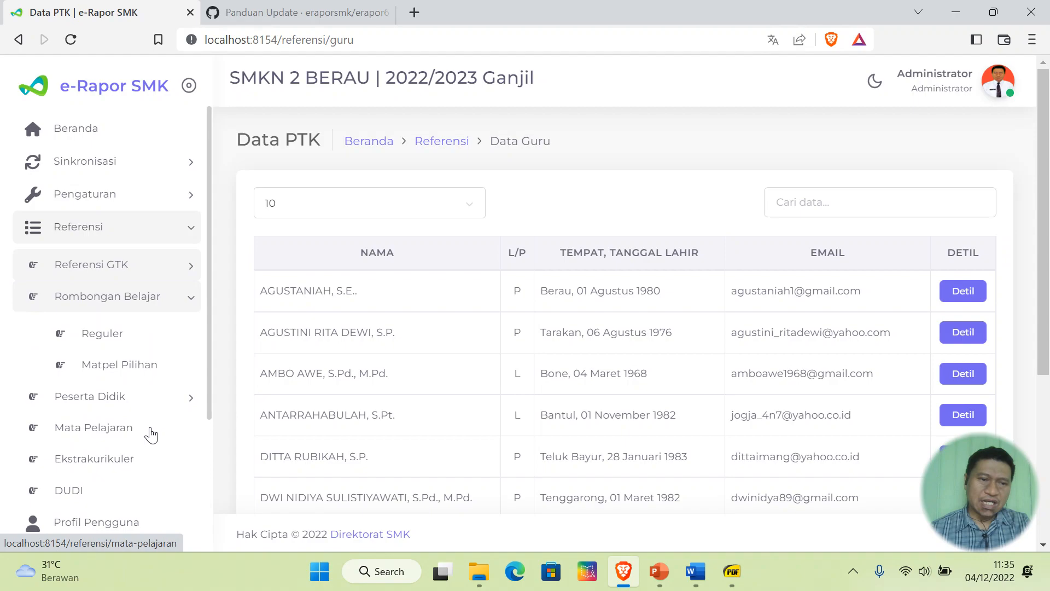
- Show the Reguler study-group list at 25 rows per page and highlight the '14 dari 14 data' total
{"action": "left_click", "coordinate": [127, 348]}
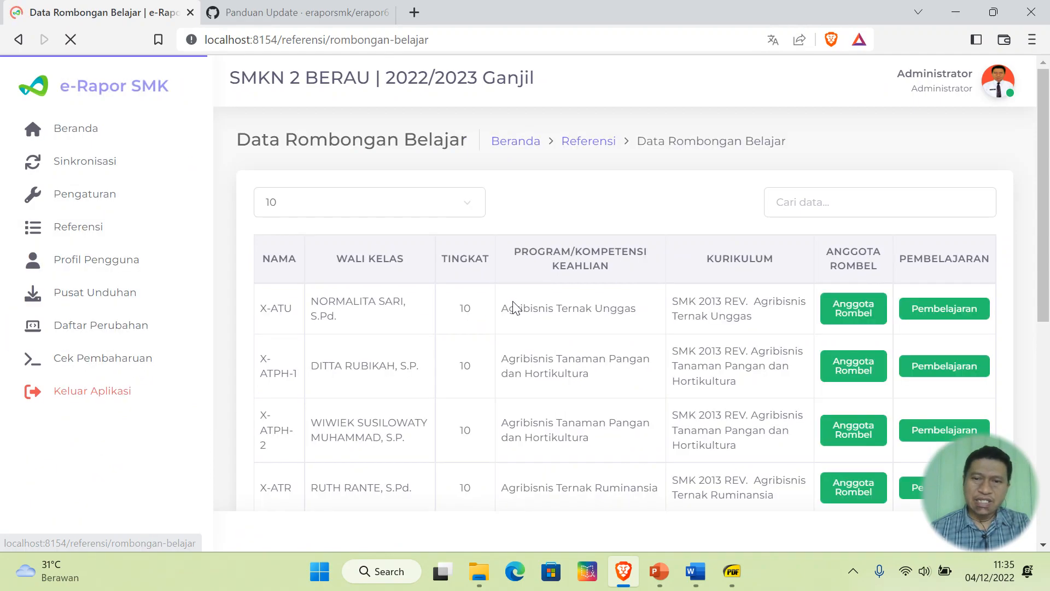
{"action": "left_click", "coordinate": [381, 212]}
{"action": "left_click", "coordinate": [390, 256]}
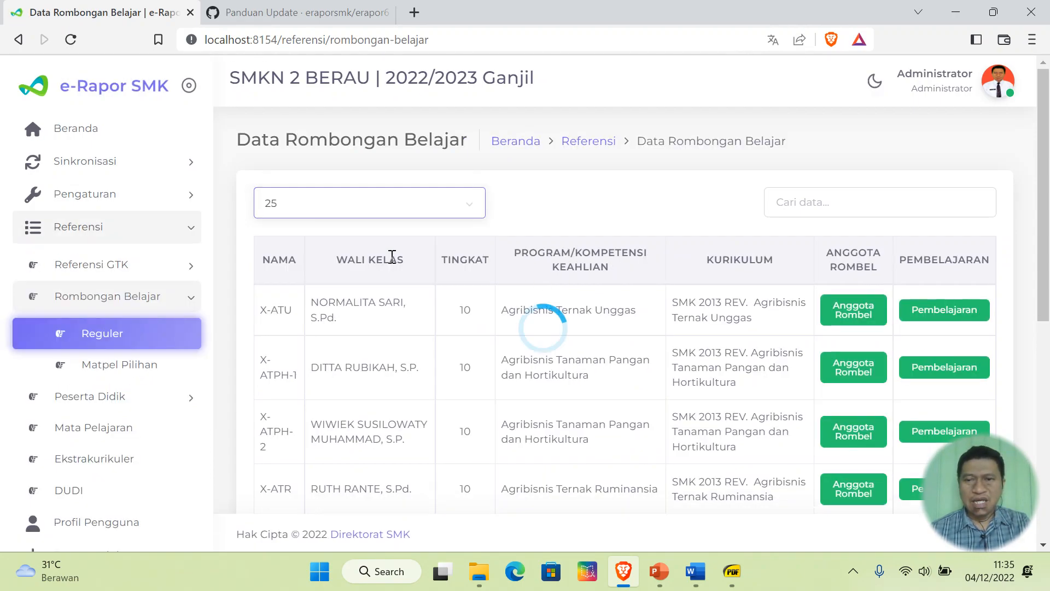
{"action": "scroll", "coordinate": [596, 301], "scroll_direction": "down", "scroll_amount": 5}
{"action": "scroll", "coordinate": [606, 301], "scroll_direction": "down", "scroll_amount": 8}
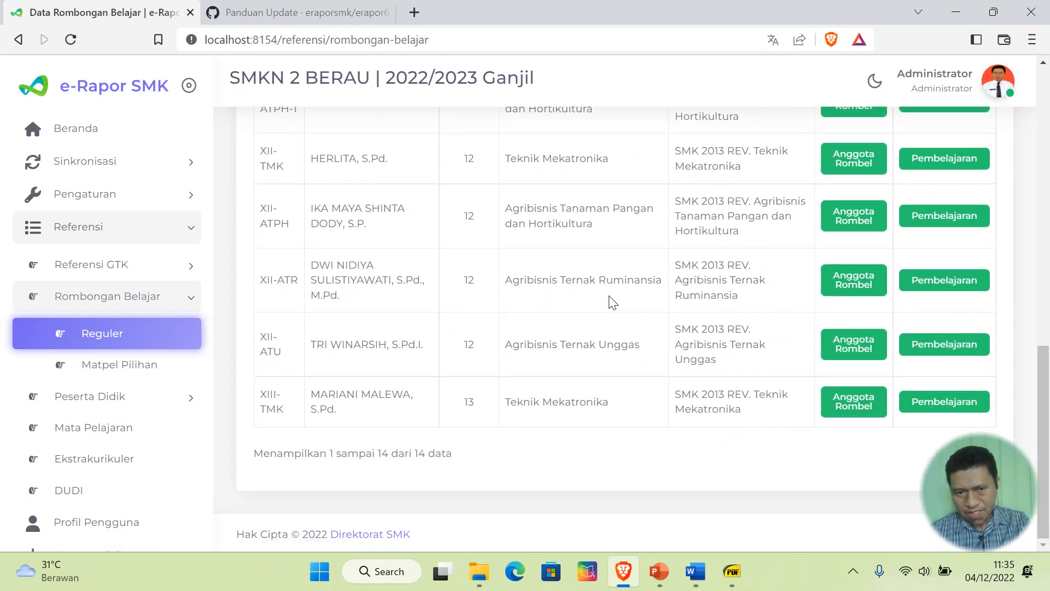
{"action": "left_click_drag", "start_coordinate": [373, 454], "coordinate": [490, 461]}
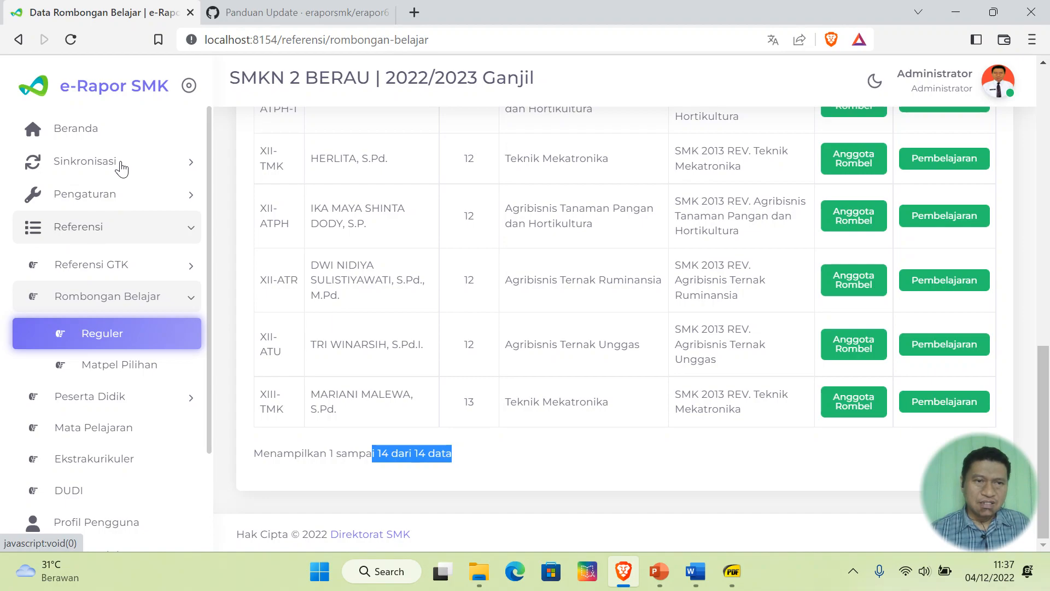
- Open Sinkronisasi > e-Rapor to check status Terhubung and last send on 16 Oktober 2019
{"action": "left_click", "coordinate": [104, 173]}
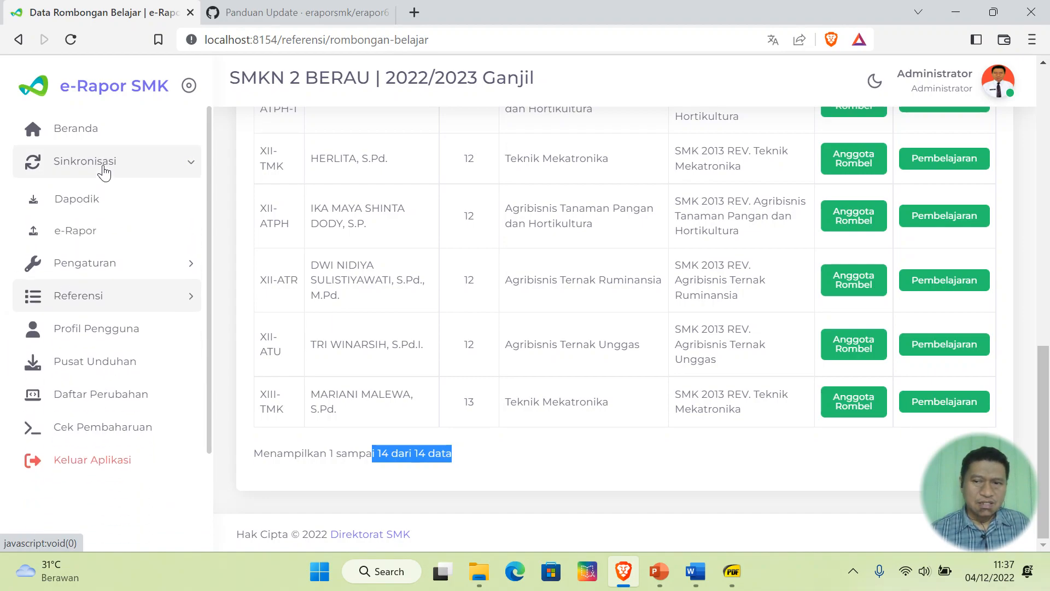
{"action": "left_click", "coordinate": [74, 236]}
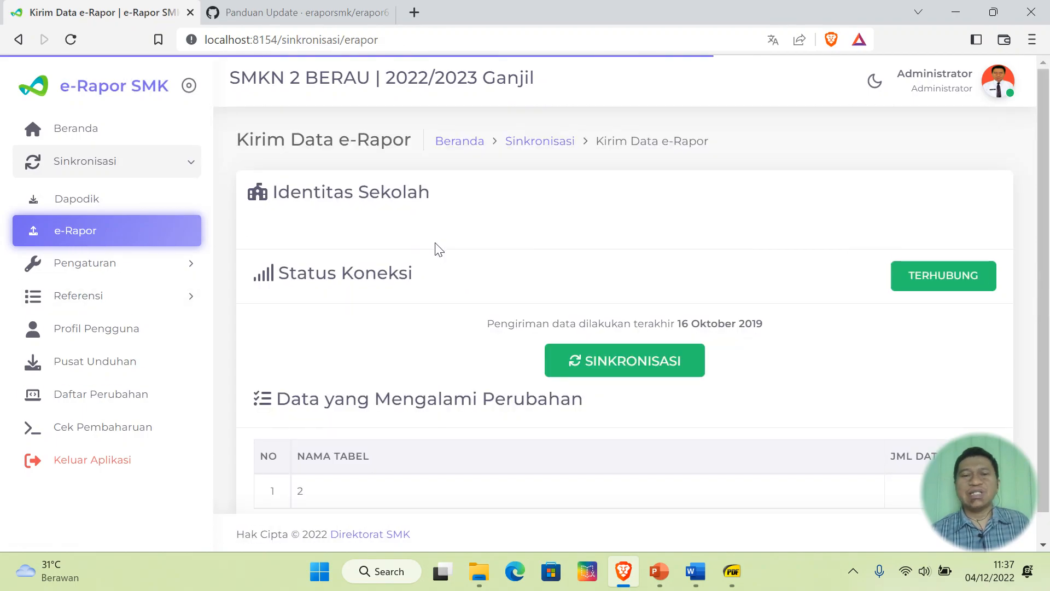
{"action": "scroll", "coordinate": [608, 285], "scroll_direction": "down", "scroll_amount": 1}
{"action": "scroll", "coordinate": [606, 283], "scroll_direction": "up", "scroll_amount": 1}
{"action": "scroll", "coordinate": [606, 279], "scroll_direction": "down", "scroll_amount": 1}
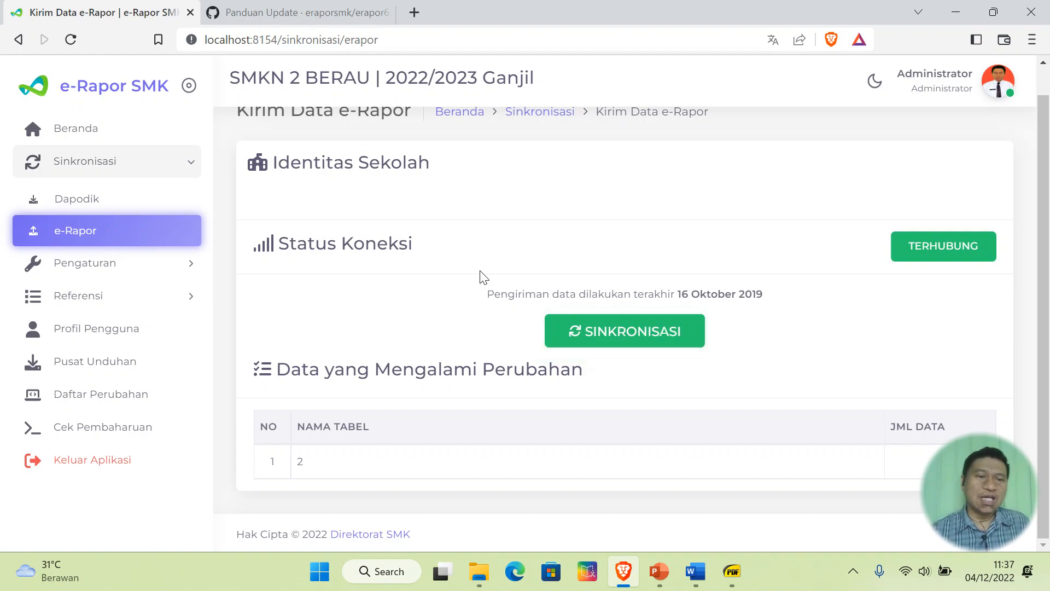
- Review the Pengaturan > Umum school settings form, then bring up the Akses Pengguna user list
{"action": "left_click", "coordinate": [87, 265]}
{"action": "left_click", "coordinate": [101, 239]}
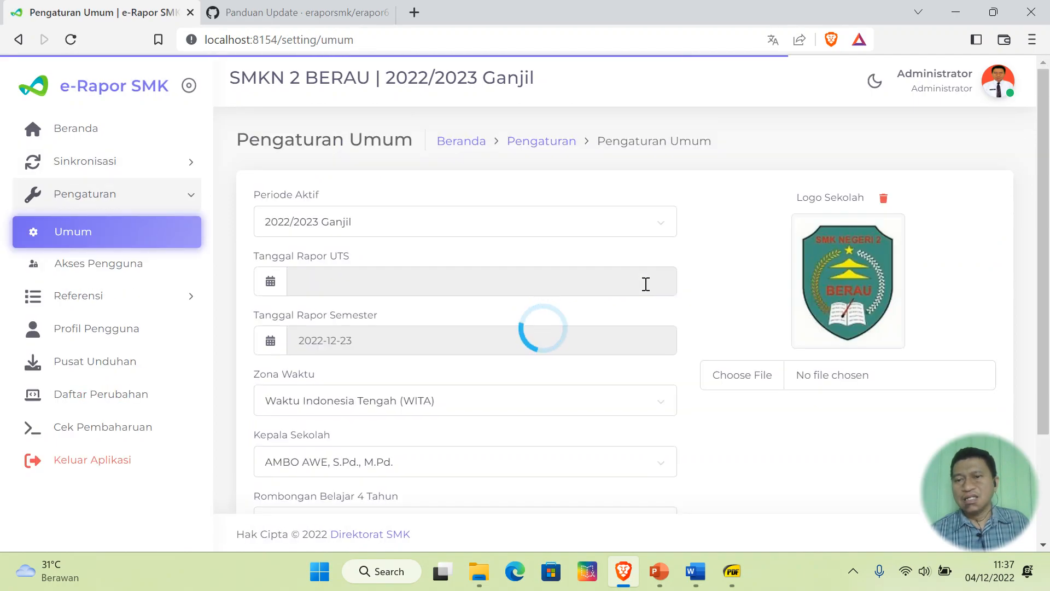
{"action": "scroll", "coordinate": [645, 284], "scroll_direction": "down", "scroll_amount": 1}
{"action": "scroll", "coordinate": [646, 284], "scroll_direction": "up", "scroll_amount": 2}
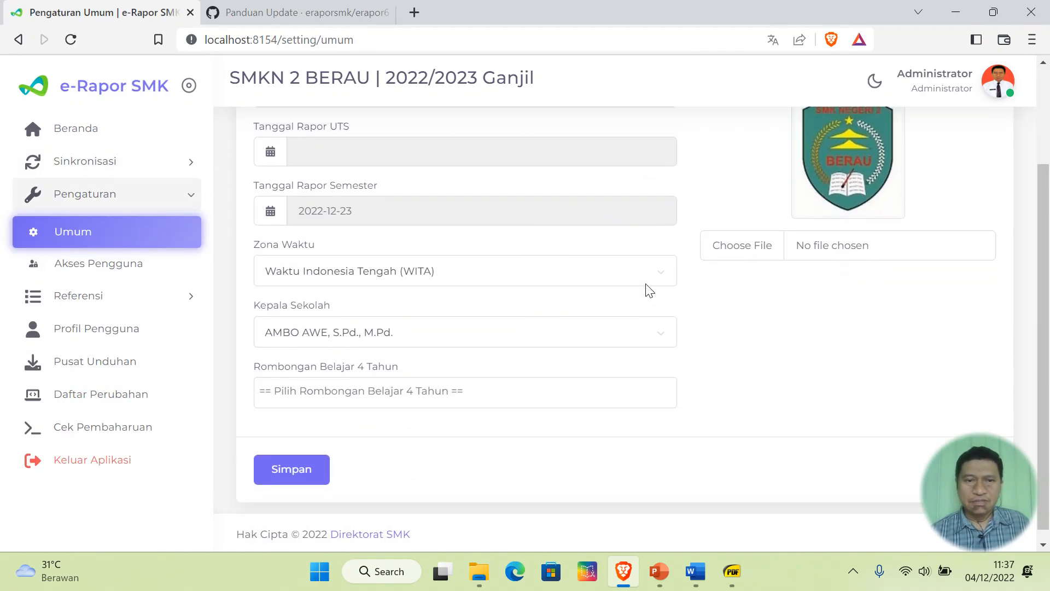
{"action": "left_click", "coordinate": [135, 265]}
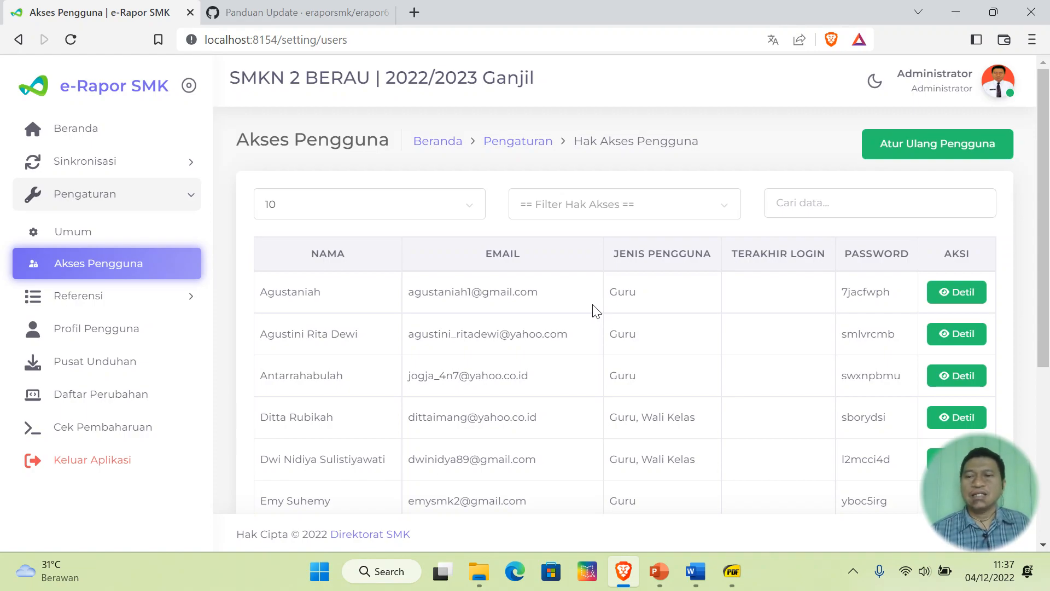
- Open Referensi > Referensi GTK > Instruktur, which has no instructor data
{"action": "left_click", "coordinate": [134, 298]}
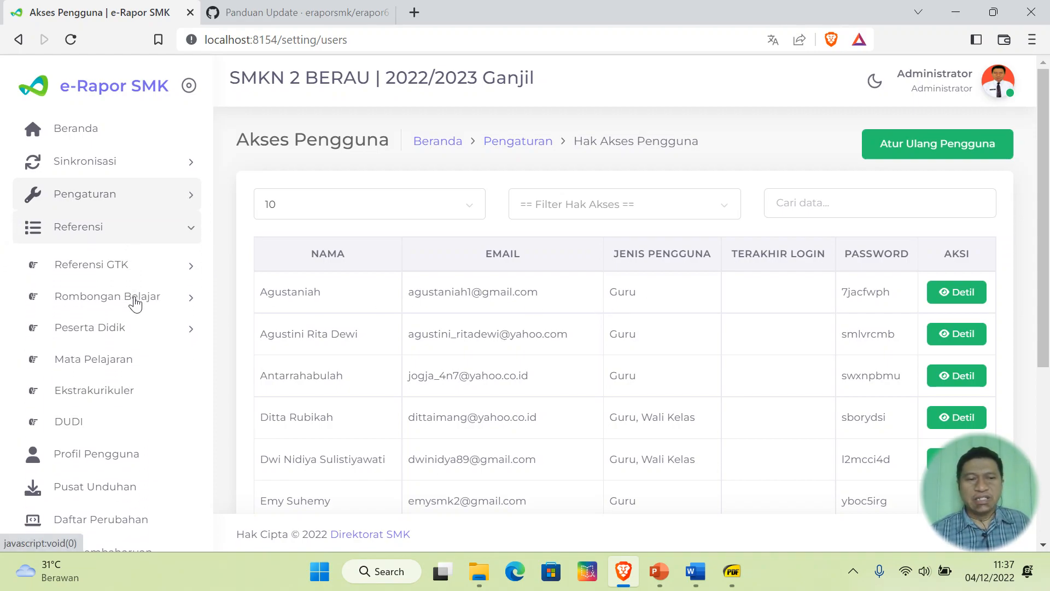
{"action": "left_click", "coordinate": [111, 268]}
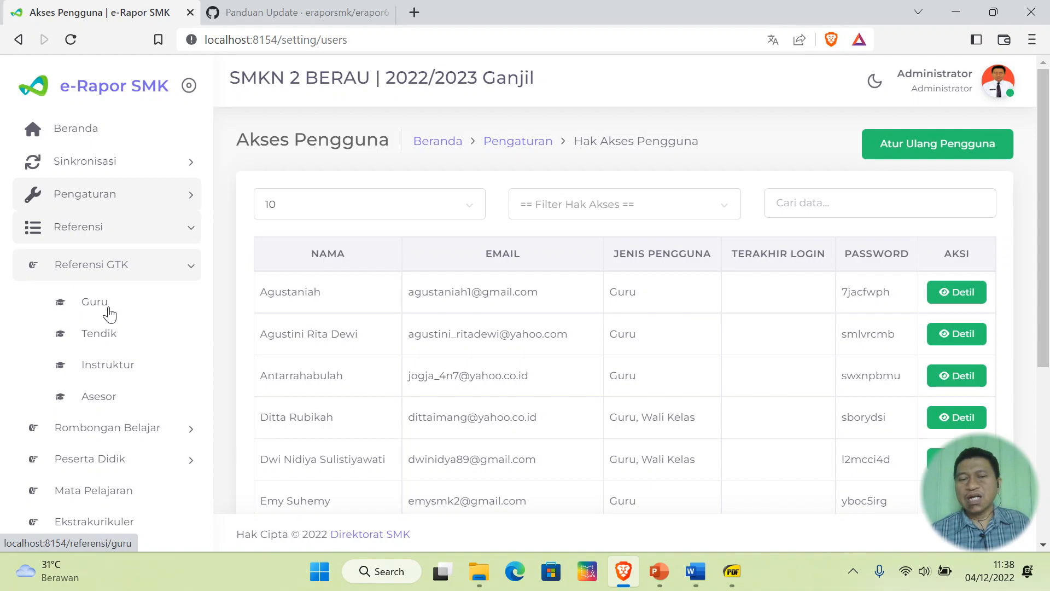
{"action": "left_click", "coordinate": [111, 372]}
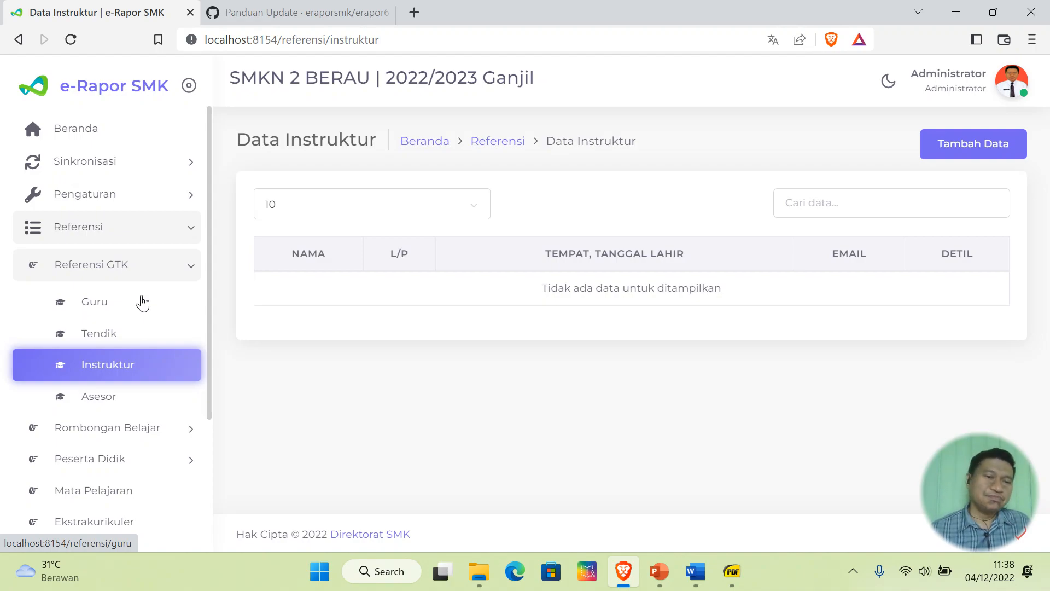
- Reopen the Reguler study-group list with classes like X-ATU, then expand Peserta Didik
{"action": "left_click", "coordinate": [143, 266]}
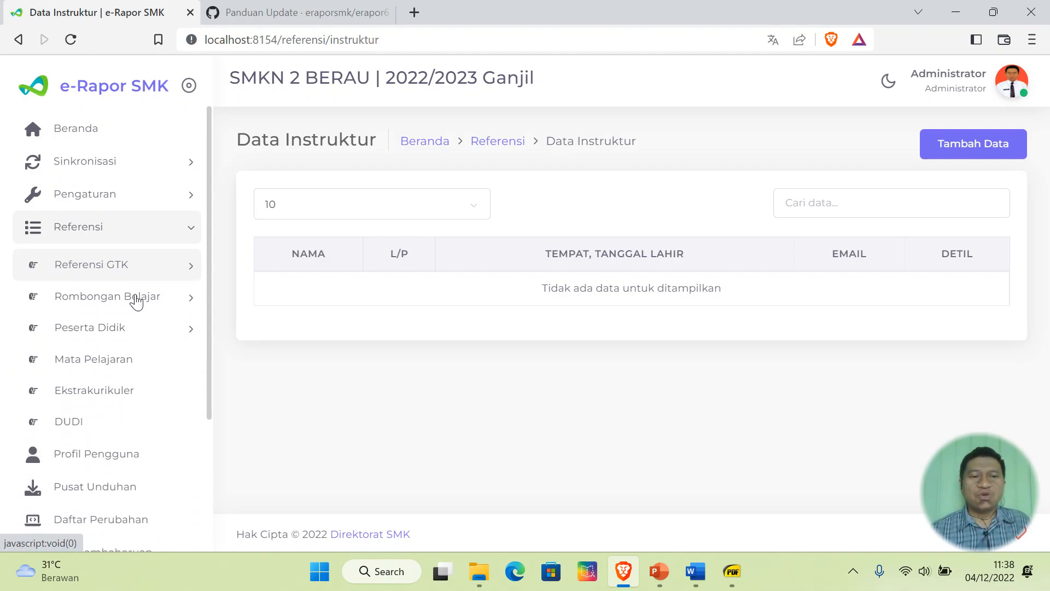
{"action": "left_click", "coordinate": [136, 300]}
{"action": "left_click", "coordinate": [116, 344]}
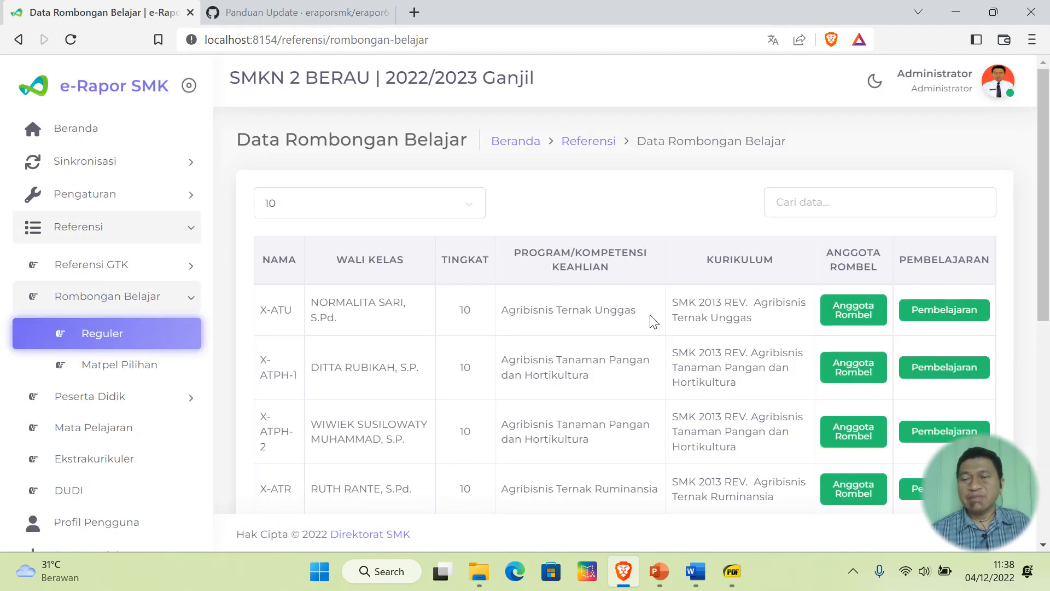
{"action": "scroll", "coordinate": [740, 308], "scroll_direction": "down", "scroll_amount": 5}
{"action": "scroll", "coordinate": [741, 307], "scroll_direction": "up", "scroll_amount": 5}
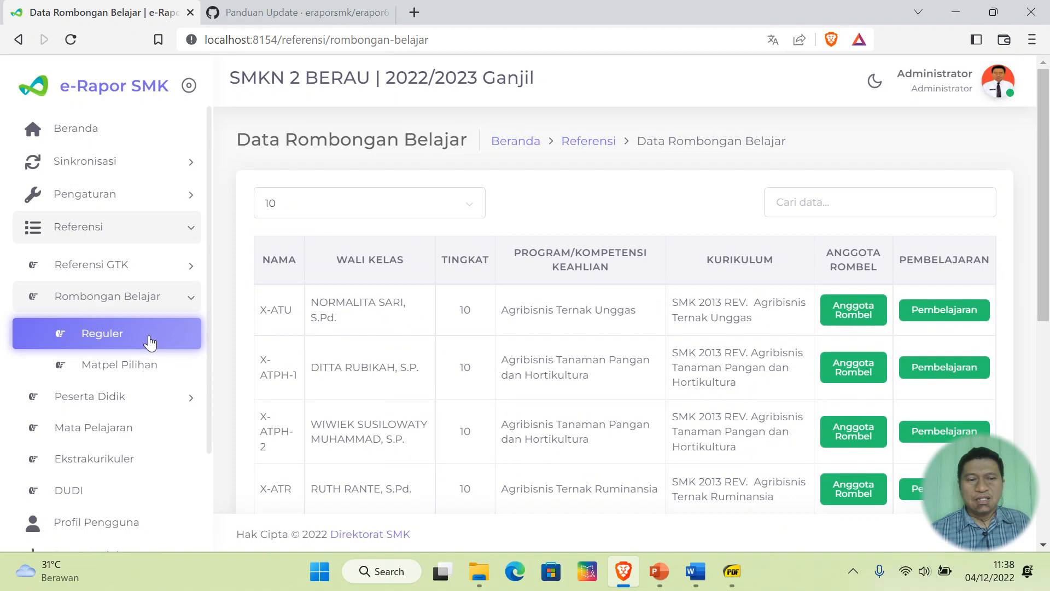
{"action": "left_click", "coordinate": [113, 398]}
- Scroll through the 436 active students, then open the Mata Pelajaran subject list
{"action": "left_click", "coordinate": [132, 370]}
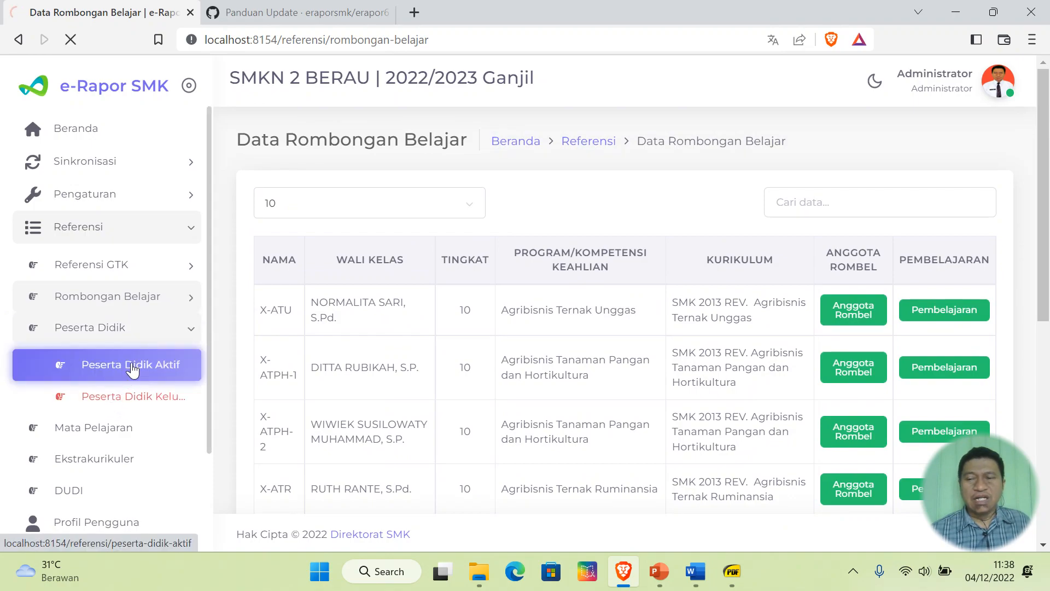
{"action": "scroll", "coordinate": [783, 341], "scroll_direction": "down", "scroll_amount": 3}
{"action": "scroll", "coordinate": [786, 341], "scroll_direction": "down", "scroll_amount": 3}
{"action": "scroll", "coordinate": [787, 341], "scroll_direction": "up", "scroll_amount": 2}
{"action": "scroll", "coordinate": [786, 341], "scroll_direction": "down", "scroll_amount": 1}
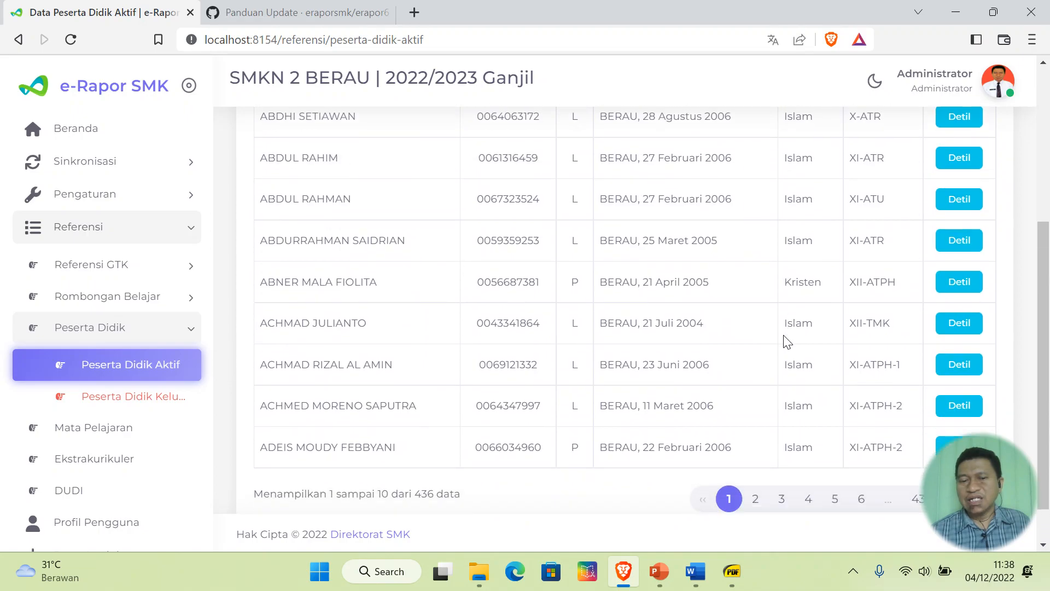
{"action": "scroll", "coordinate": [786, 339], "scroll_direction": "down", "scroll_amount": 1}
{"action": "scroll", "coordinate": [786, 334], "scroll_direction": "up", "scroll_amount": 5}
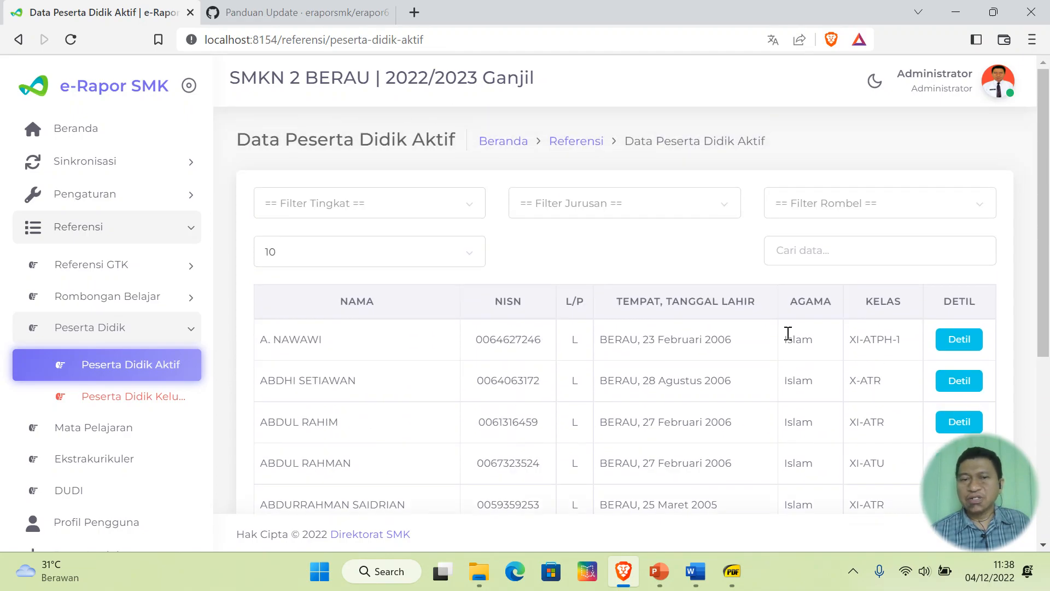
{"action": "scroll", "coordinate": [788, 333], "scroll_direction": "down", "scroll_amount": 5}
{"action": "left_click", "coordinate": [112, 428]}
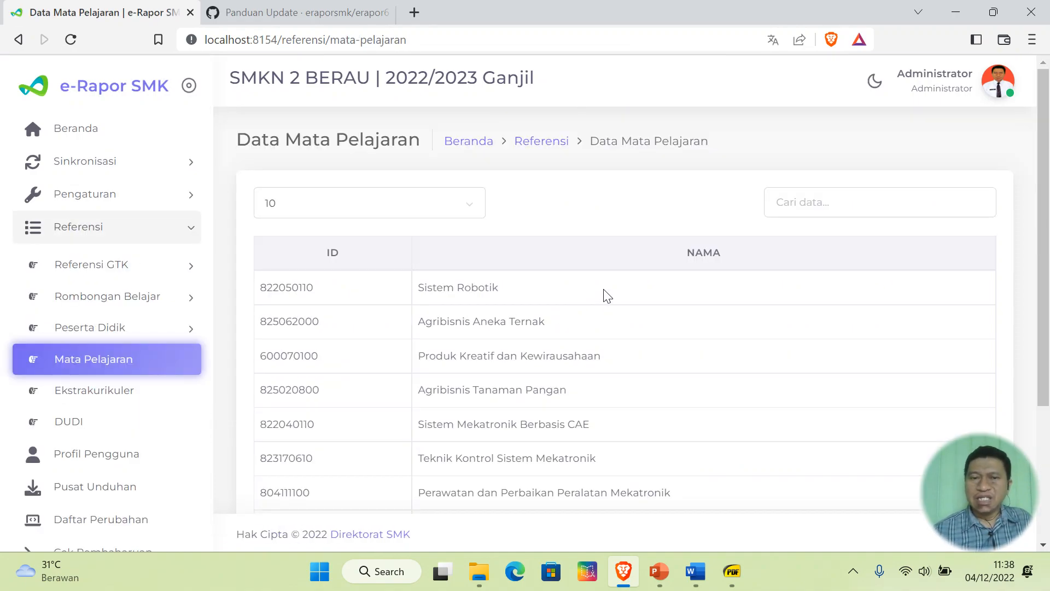
- Go to page 2 of Mata Pelajaran, showing subjects 11 to 20 of 40
{"action": "scroll", "coordinate": [608, 294], "scroll_direction": "down", "scroll_amount": 3}
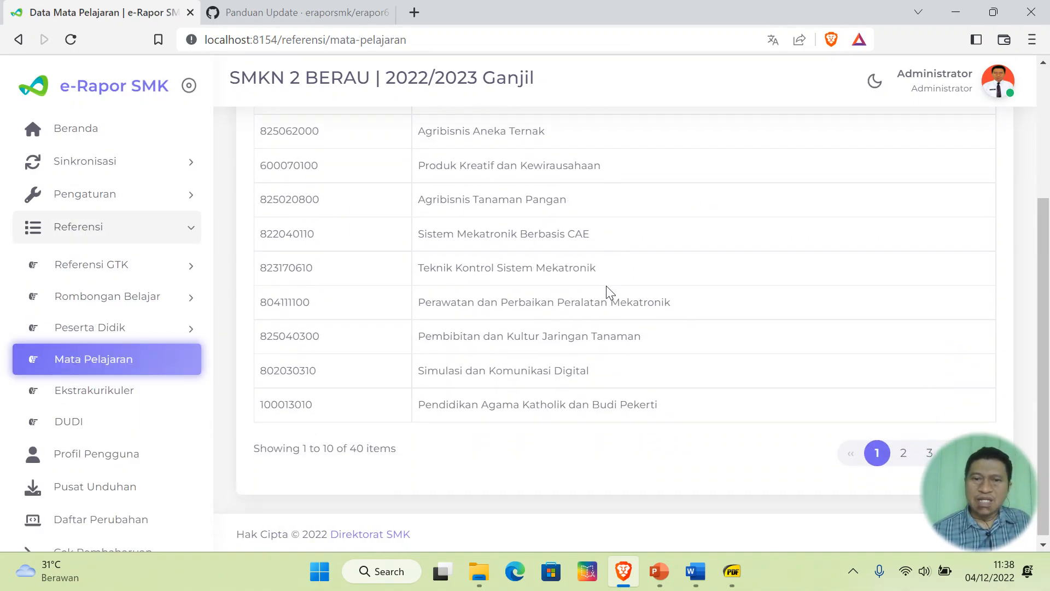
{"action": "scroll", "coordinate": [608, 285], "scroll_direction": "up", "scroll_amount": 1}
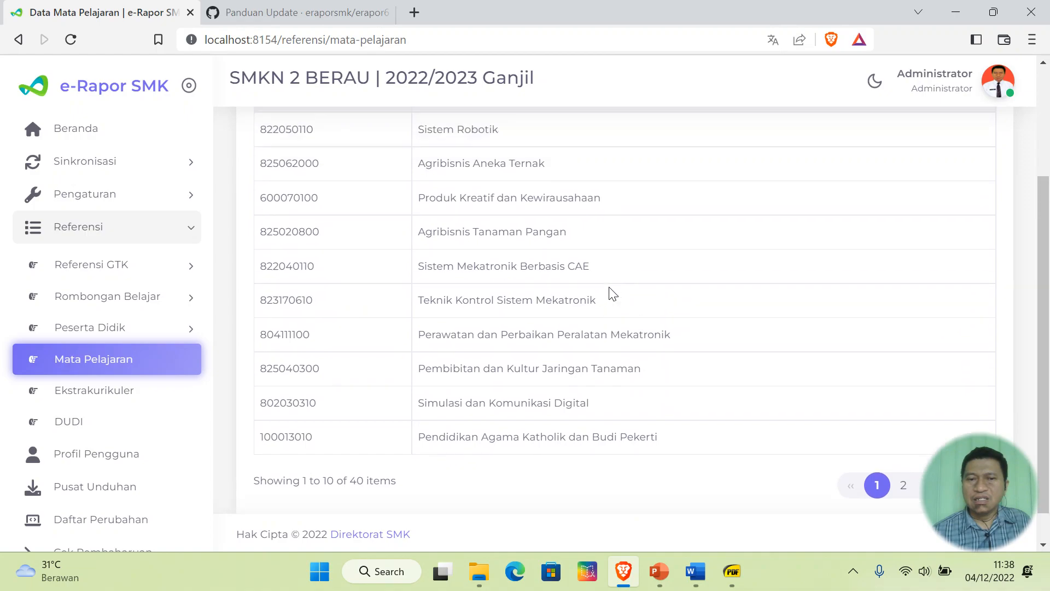
{"action": "scroll", "coordinate": [609, 293], "scroll_direction": "up", "scroll_amount": 5}
{"action": "scroll", "coordinate": [614, 293], "scroll_direction": "down", "scroll_amount": 5}
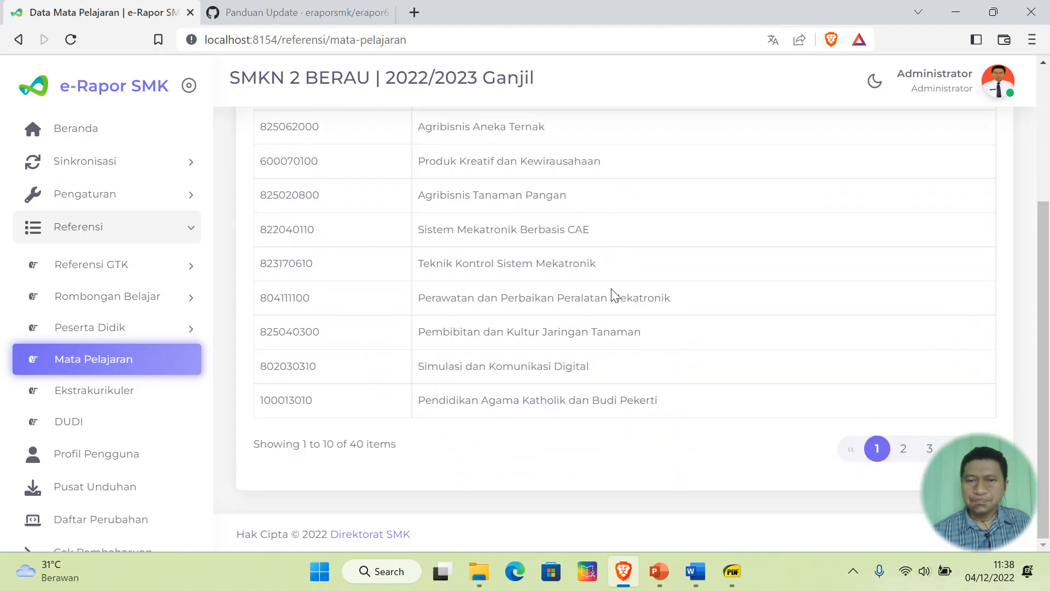
{"action": "left_click", "coordinate": [904, 450]}
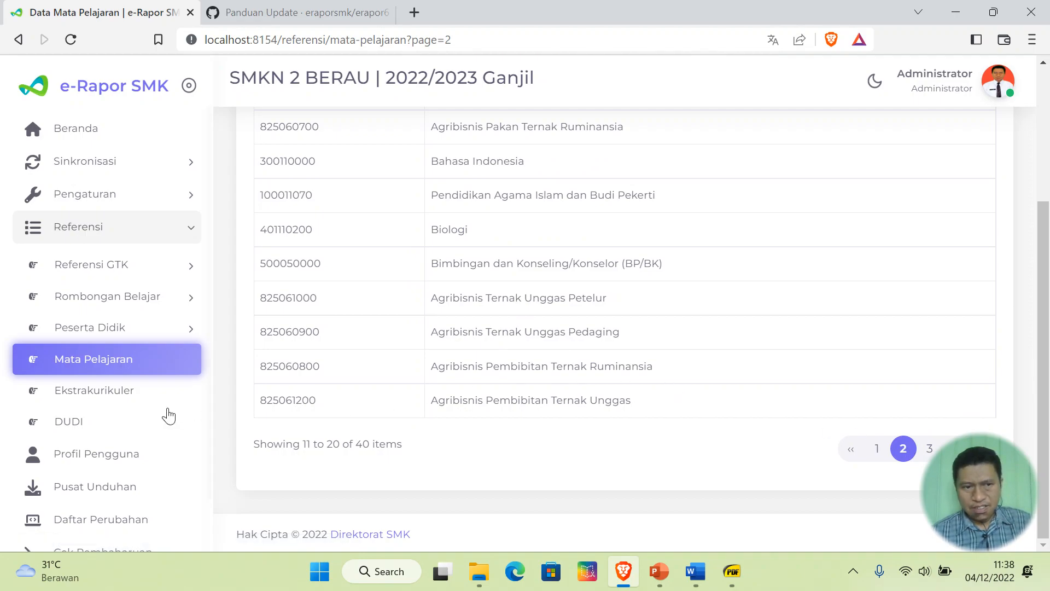
- Check the empty Ekstrakurikuler reference, then scroll the 62-entry Data DUDI partner list
{"action": "left_click", "coordinate": [111, 399]}
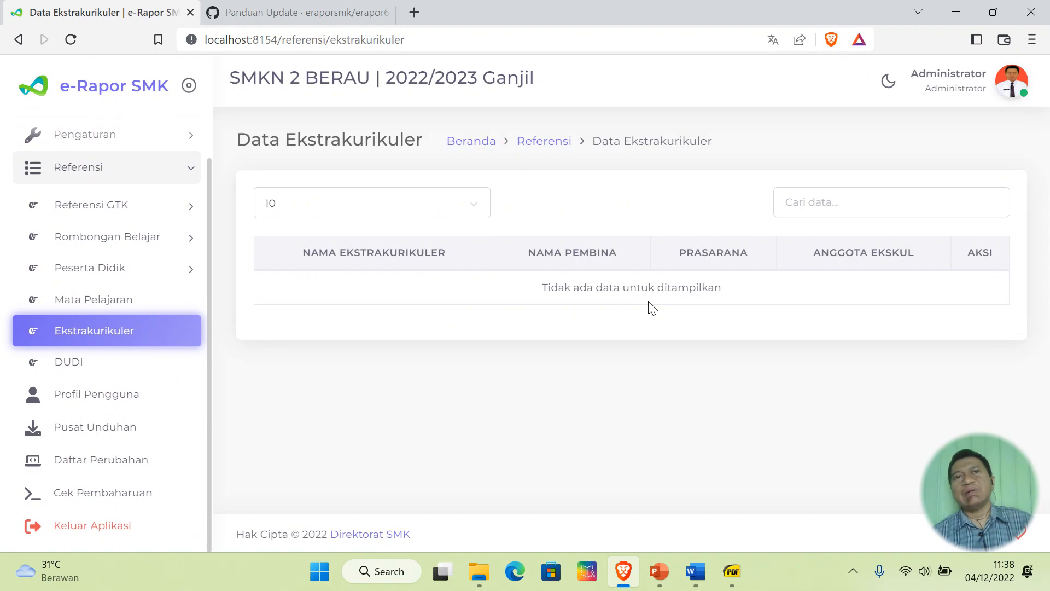
{"action": "left_click", "coordinate": [77, 372]}
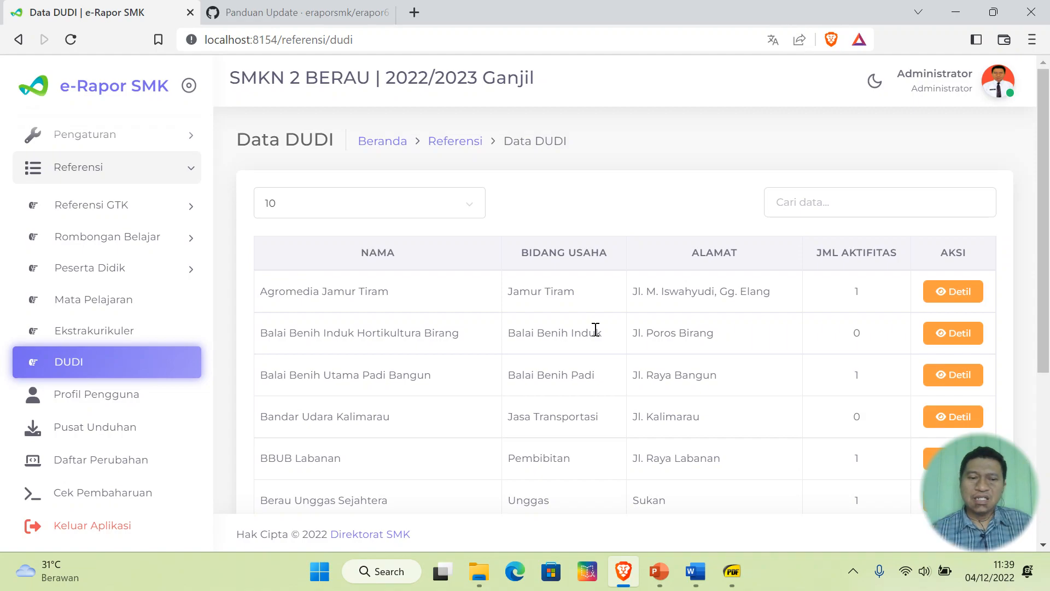
{"action": "scroll", "coordinate": [604, 339], "scroll_direction": "down", "scroll_amount": 5}
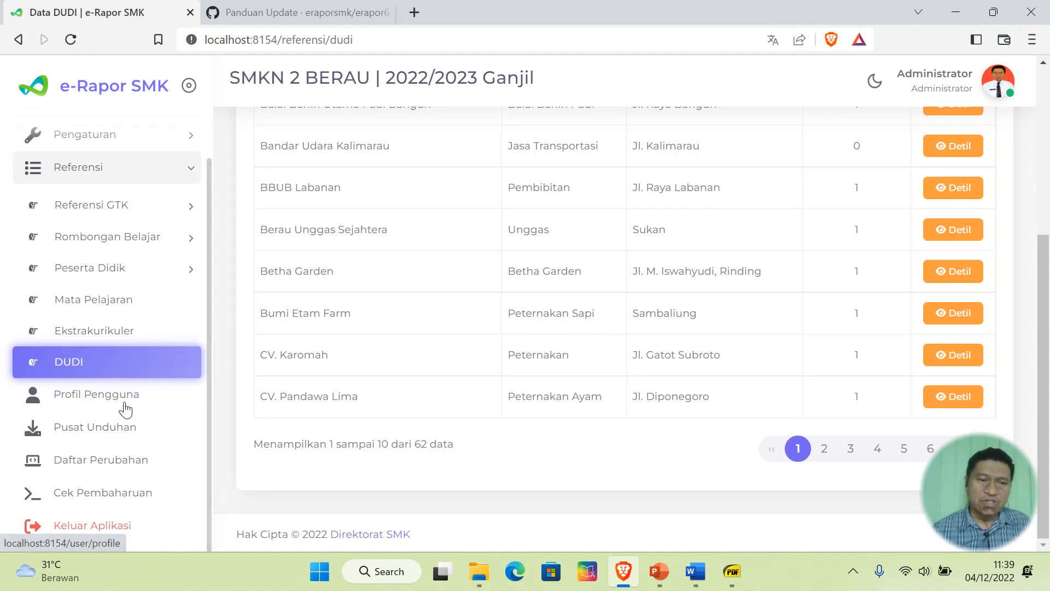
- Look over the Profil Pengguna user profile page
{"action": "left_click", "coordinate": [90, 396]}
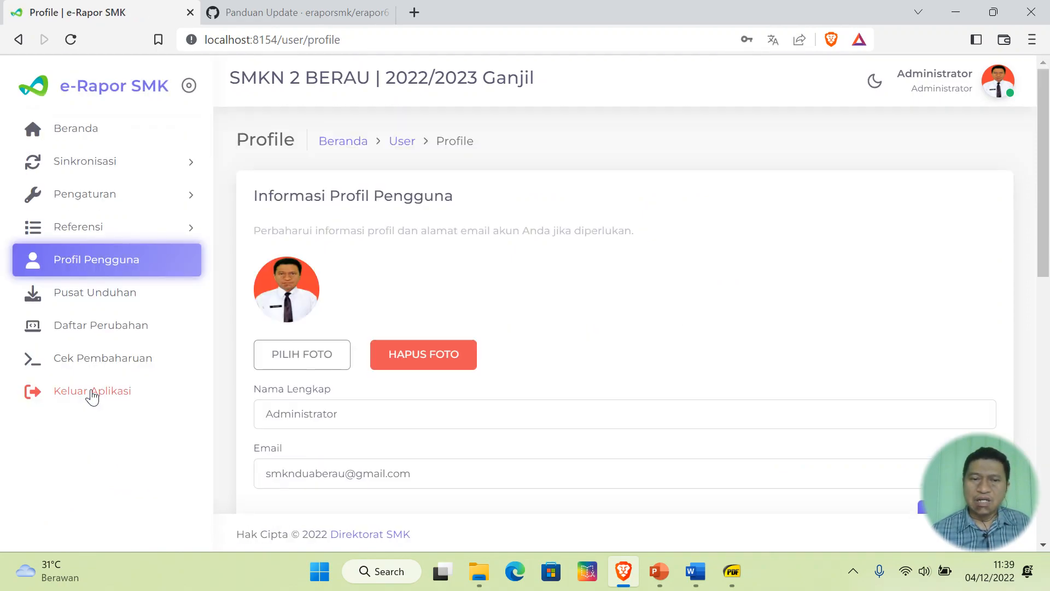
{"action": "scroll", "coordinate": [612, 340], "scroll_direction": "down", "scroll_amount": 5}
{"action": "scroll", "coordinate": [612, 340], "scroll_direction": "up", "scroll_amount": 5}
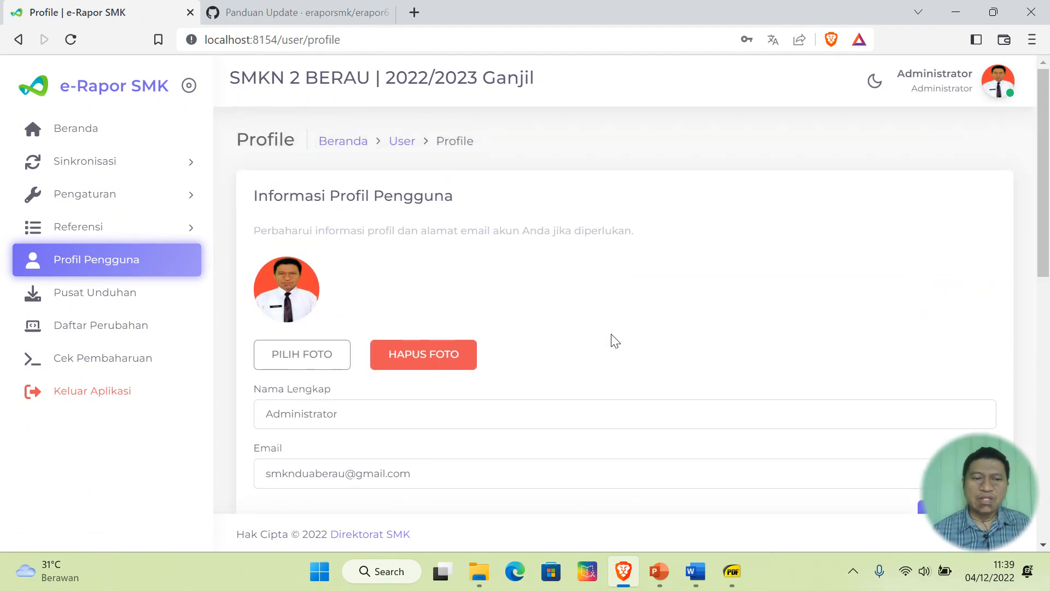
- Browse the Pusat Unduhan list of usage guides, curriculum guidelines and Kurikulum Merdeka links
{"action": "left_click", "coordinate": [99, 299]}
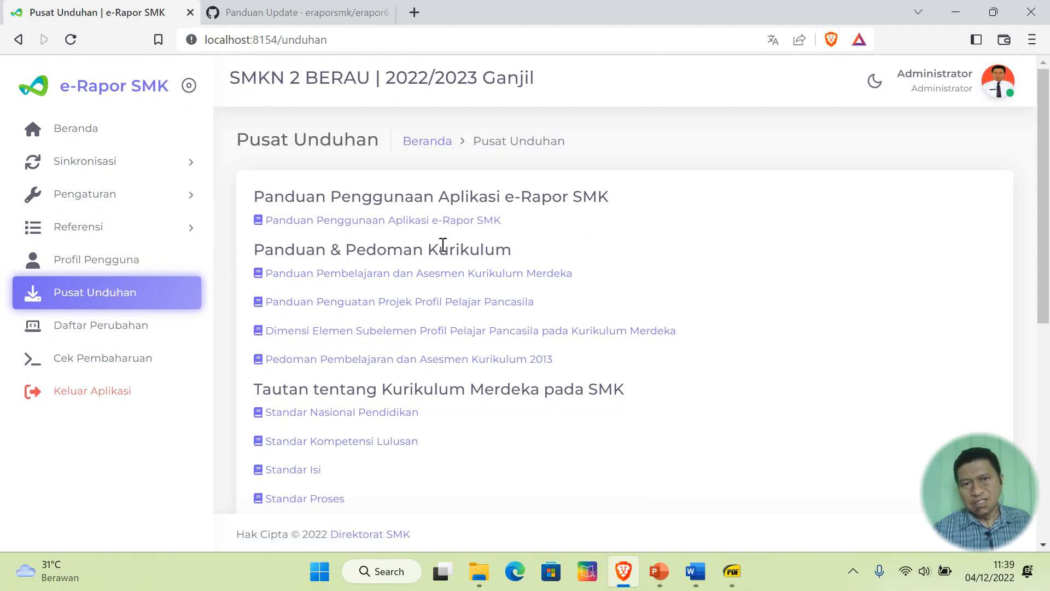
{"action": "scroll", "coordinate": [642, 248], "scroll_direction": "down", "scroll_amount": 4}
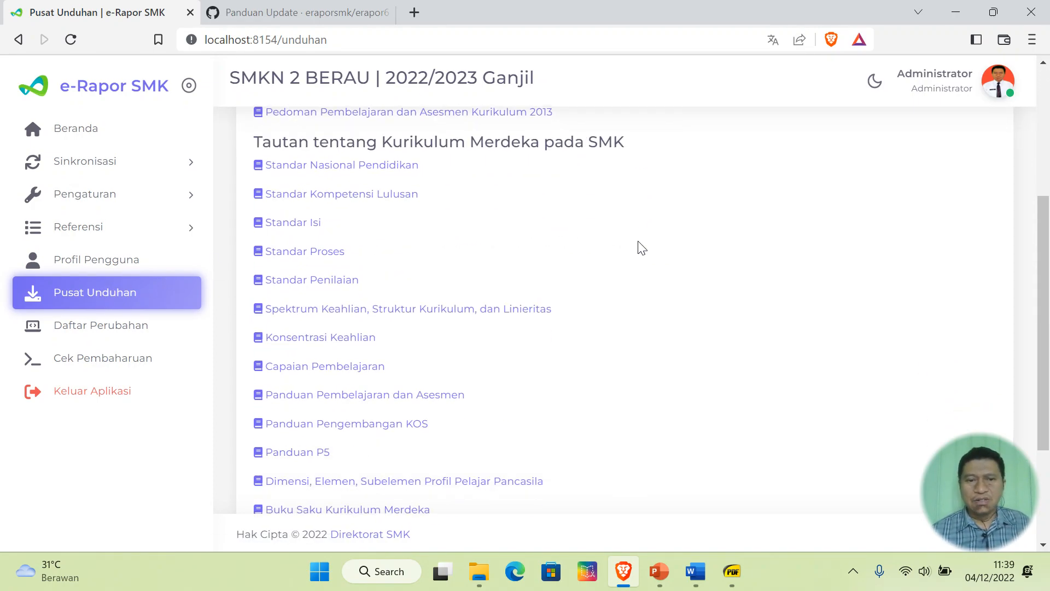
{"action": "scroll", "coordinate": [641, 248], "scroll_direction": "down", "scroll_amount": 3}
{"action": "scroll", "coordinate": [641, 248], "scroll_direction": "up", "scroll_amount": 8}
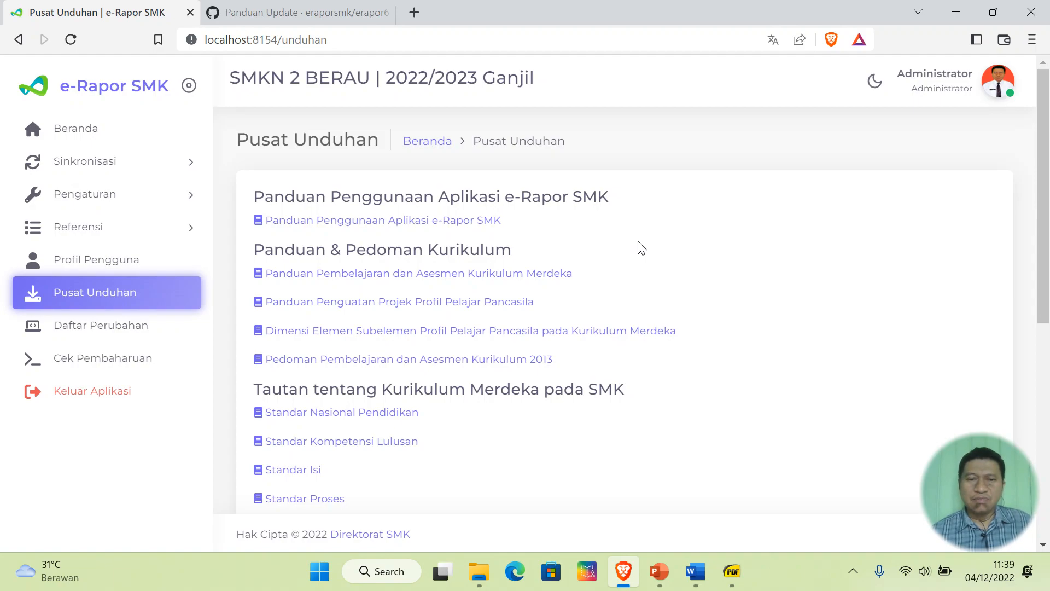
{"action": "scroll", "coordinate": [518, 364], "scroll_direction": "down", "scroll_amount": 1}
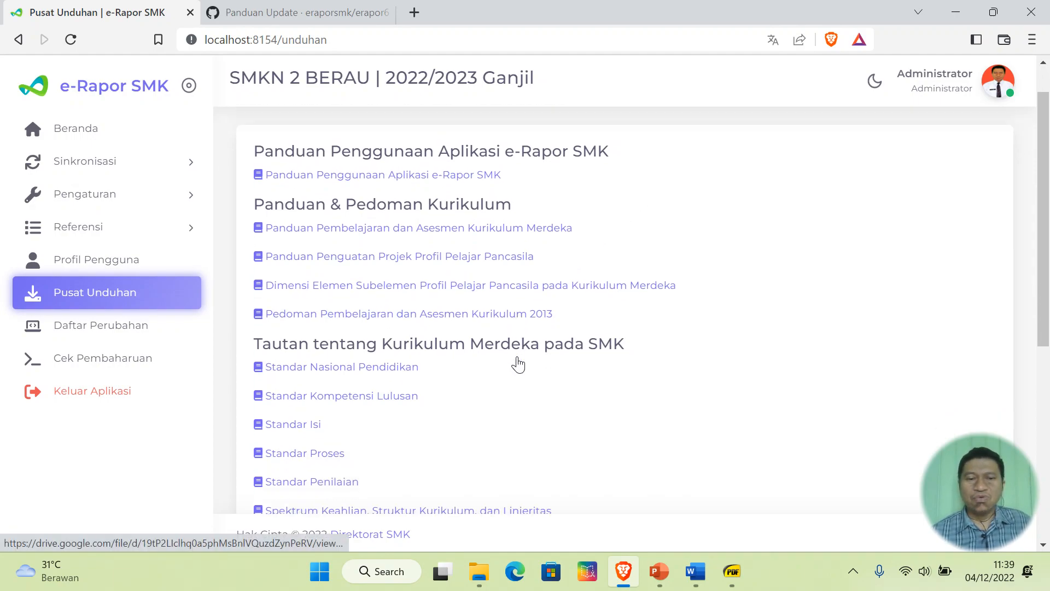
{"action": "scroll", "coordinate": [518, 364], "scroll_direction": "down", "scroll_amount": 2}
{"action": "scroll", "coordinate": [586, 302], "scroll_direction": "down", "scroll_amount": 5}
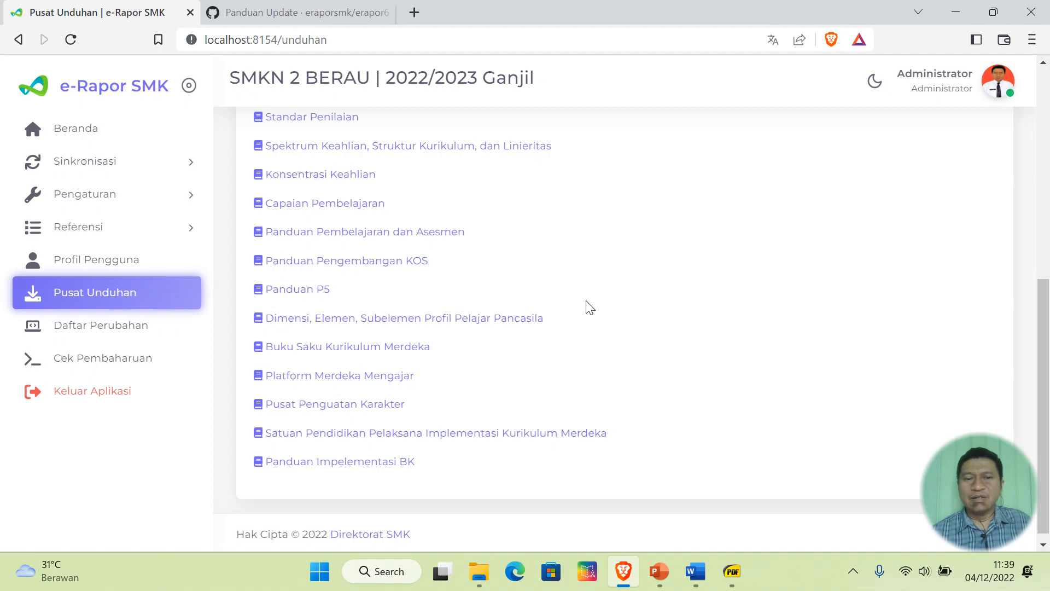
{"action": "scroll", "coordinate": [590, 307], "scroll_direction": "up", "scroll_amount": 2}
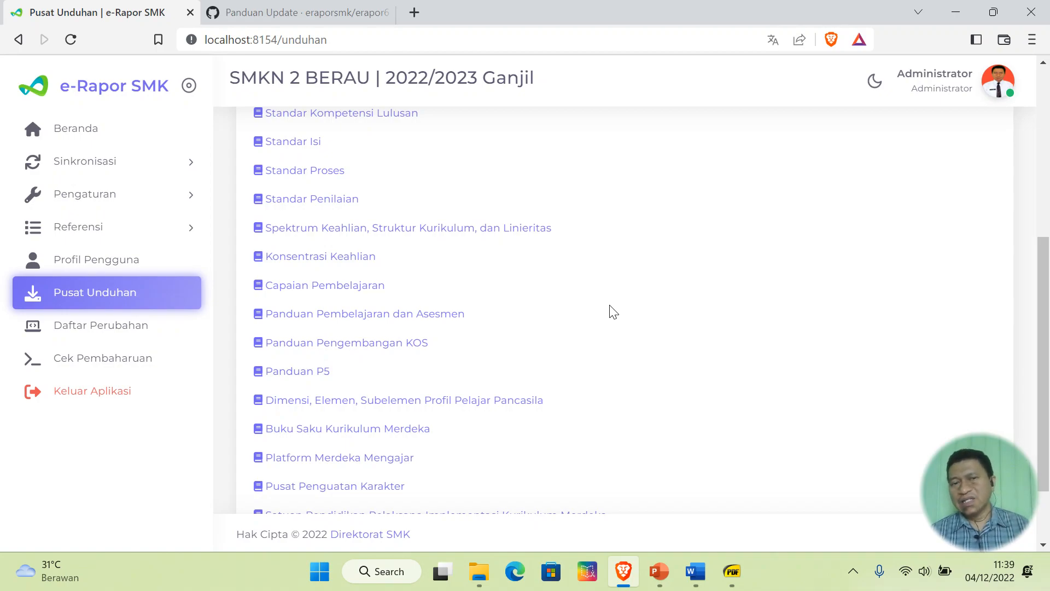
{"action": "scroll", "coordinate": [610, 309], "scroll_direction": "up", "scroll_amount": 6}
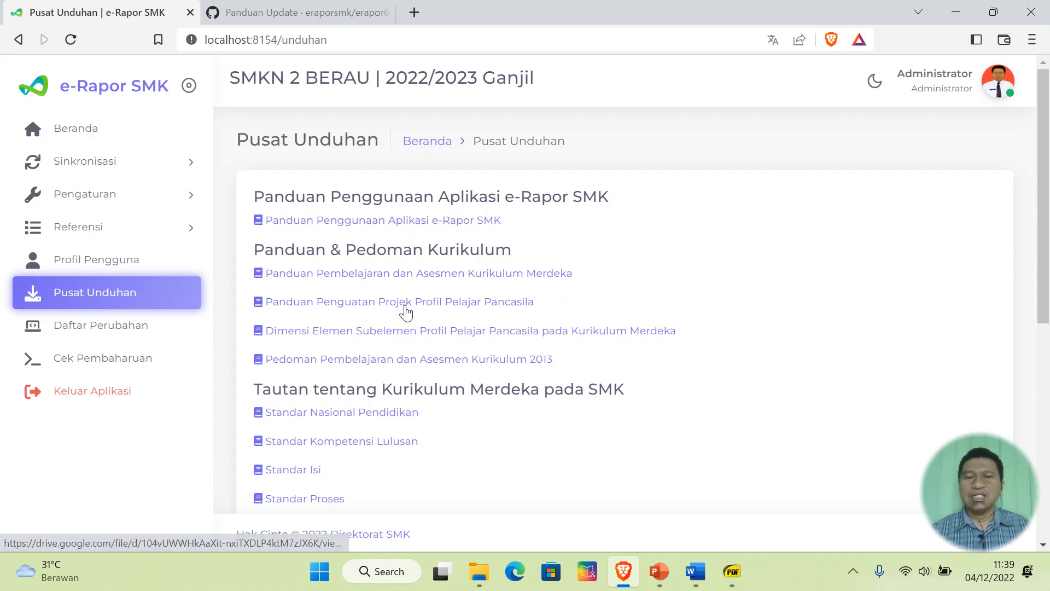
{"action": "scroll", "coordinate": [678, 305], "scroll_direction": "down", "scroll_amount": 5}
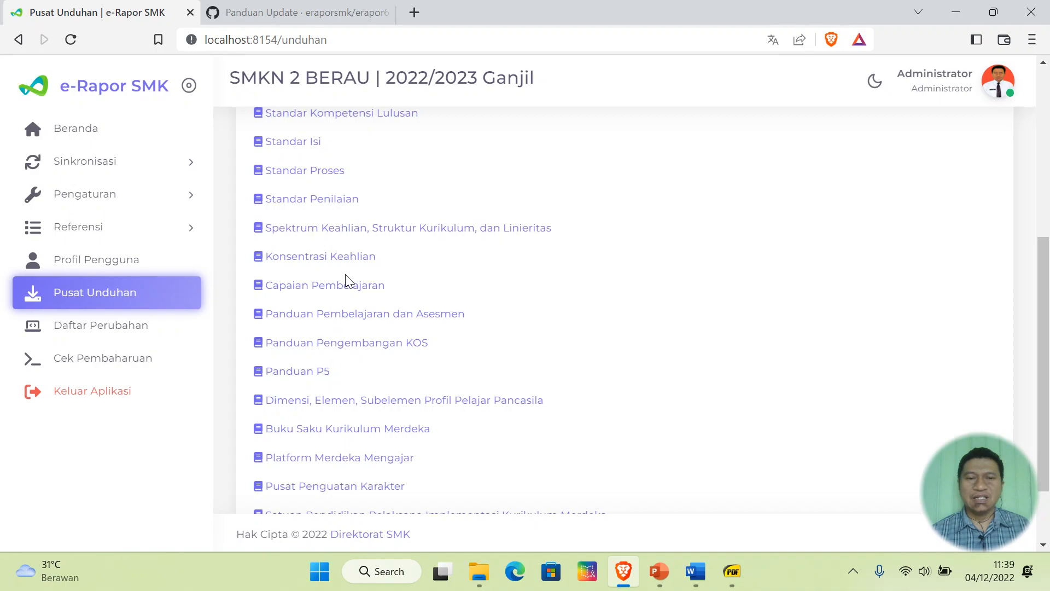
{"action": "scroll", "coordinate": [346, 281], "scroll_direction": "down", "scroll_amount": 2}
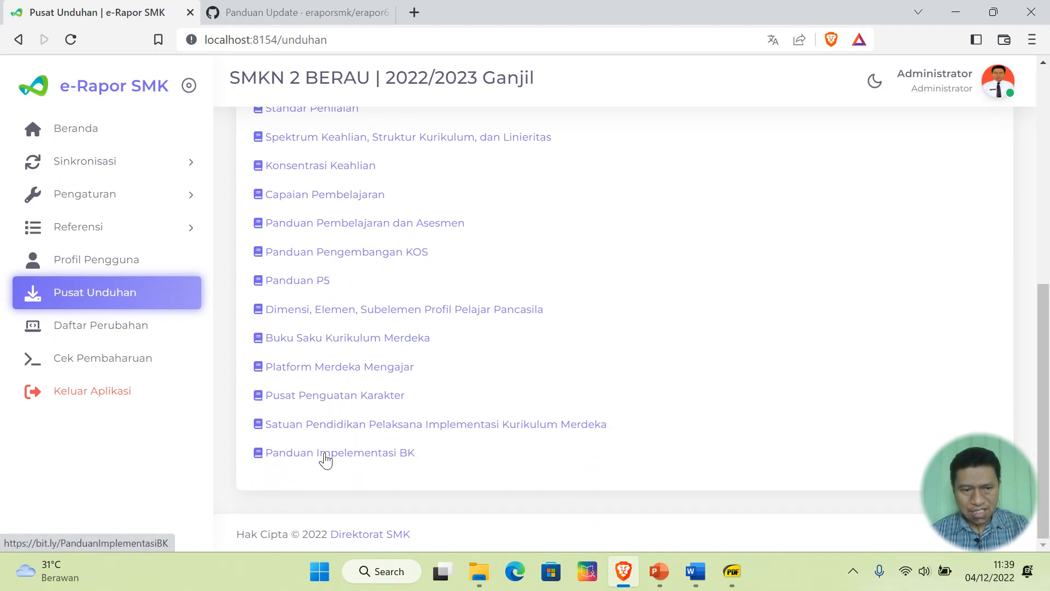
{"action": "left_click", "coordinate": [320, 456]}
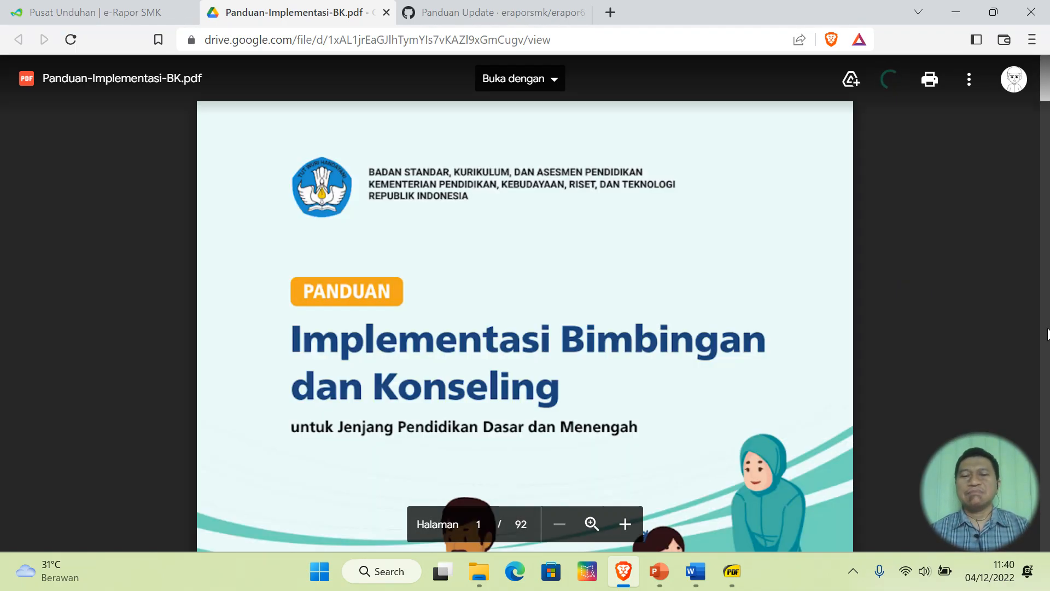
{"action": "scroll", "coordinate": [1048, 334], "scroll_direction": "down", "scroll_amount": 8}
{"action": "scroll", "coordinate": [1047, 334], "scroll_direction": "down", "scroll_amount": 20}
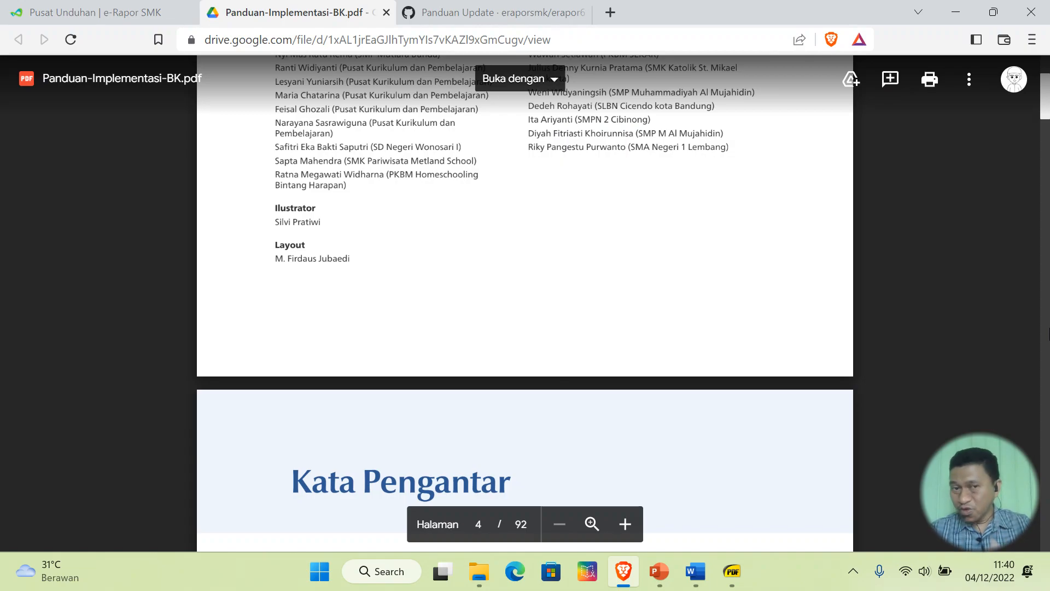
{"action": "scroll", "coordinate": [1046, 247], "scroll_direction": "down", "scroll_amount": 15}
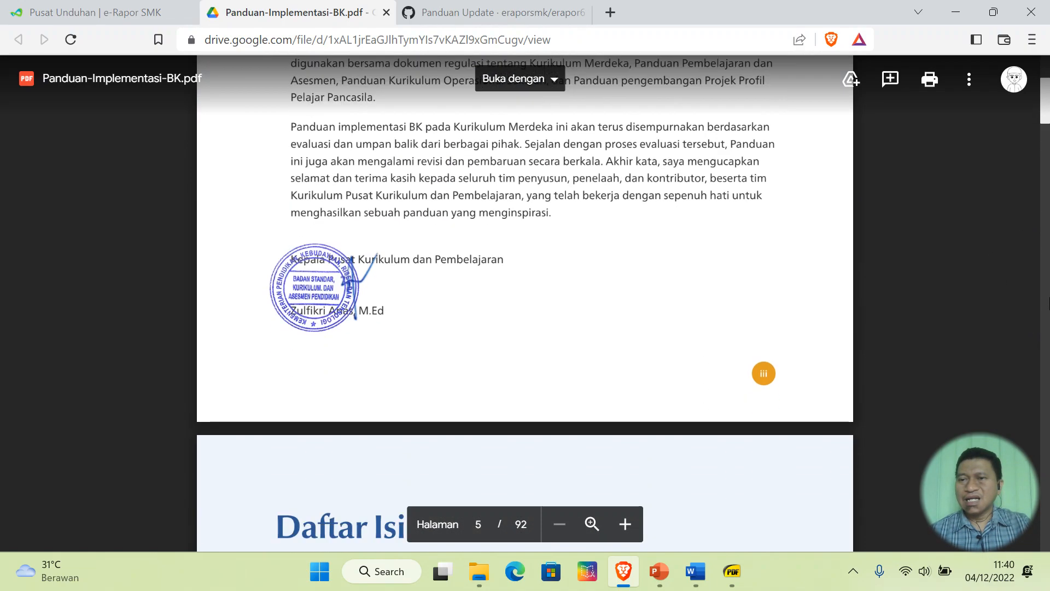
{"action": "scroll", "coordinate": [1048, 303], "scroll_direction": "down", "scroll_amount": 20}
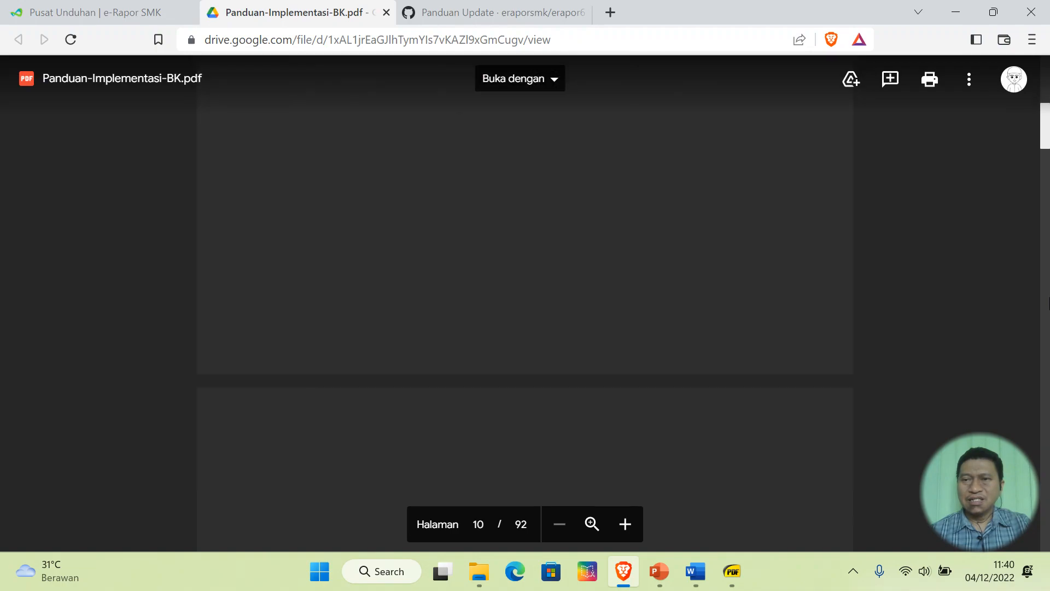
{"action": "scroll", "coordinate": [1049, 304], "scroll_direction": "down", "scroll_amount": 20}
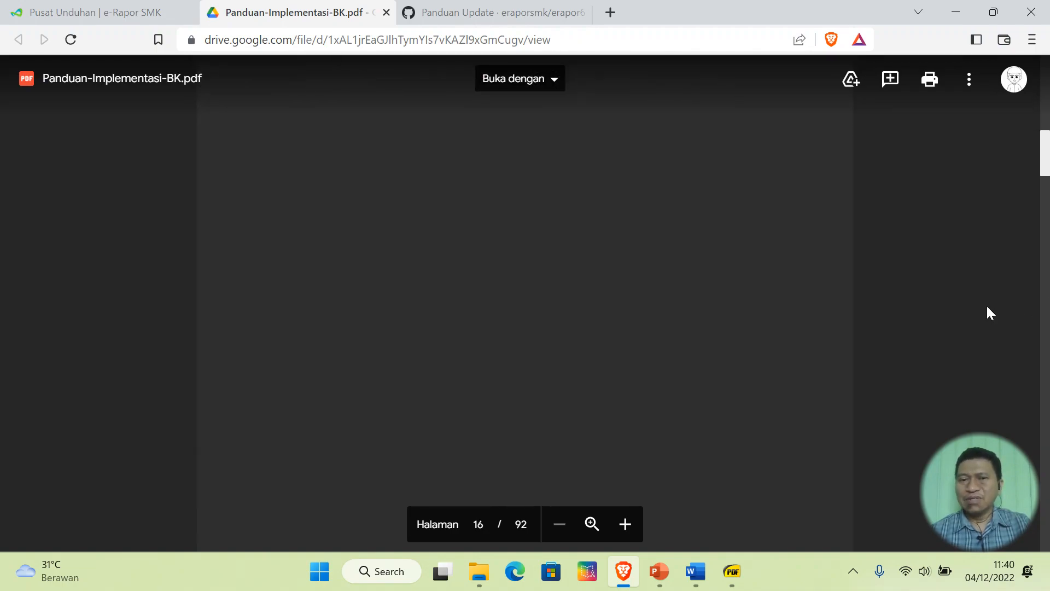
{"action": "scroll", "coordinate": [730, 314], "scroll_direction": "up", "scroll_amount": 10}
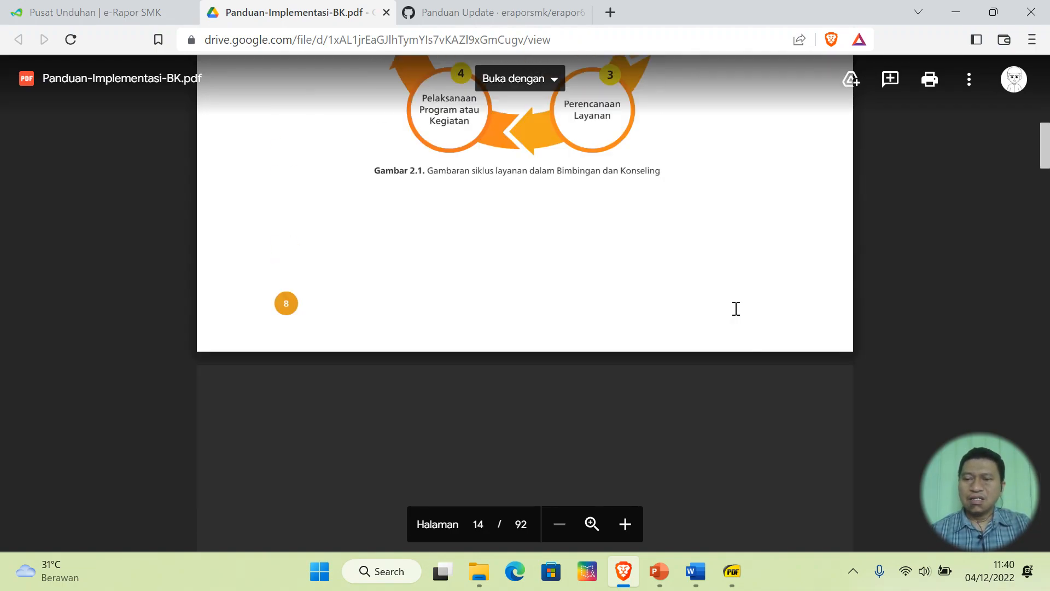
{"action": "scroll", "coordinate": [752, 309], "scroll_direction": "up", "scroll_amount": 12}
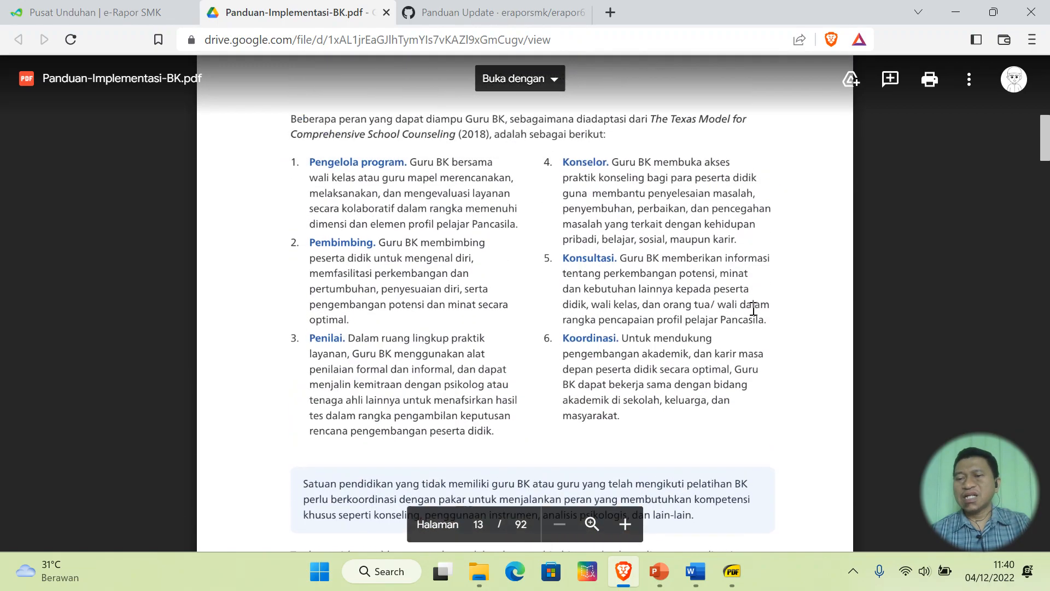
{"action": "scroll", "coordinate": [754, 309], "scroll_direction": "up", "scroll_amount": 6}
{"action": "scroll", "coordinate": [755, 309], "scroll_direction": "up", "scroll_amount": 4}
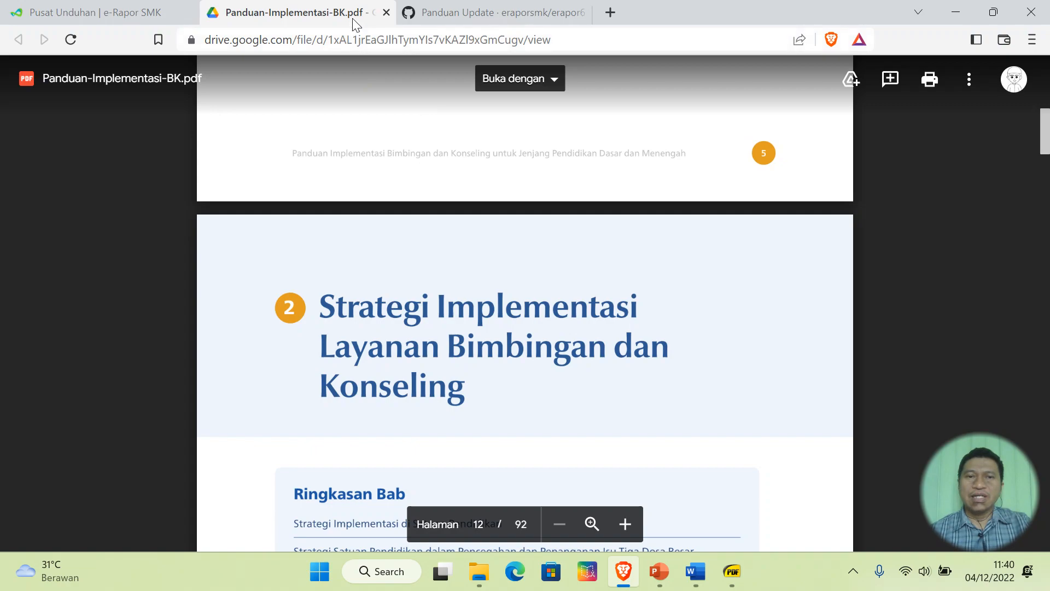
{"action": "left_click", "coordinate": [386, 12]}
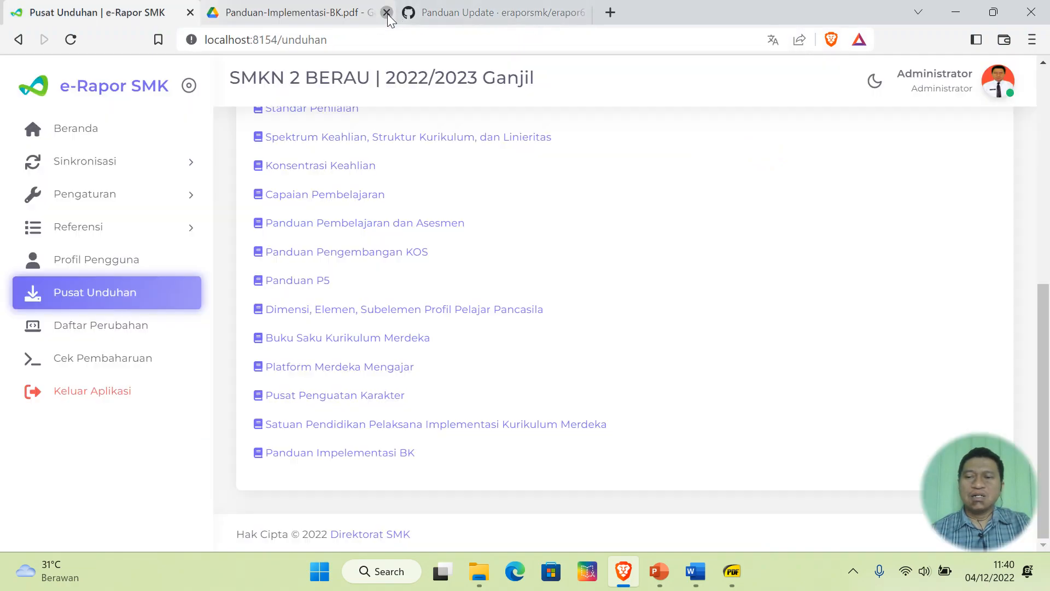